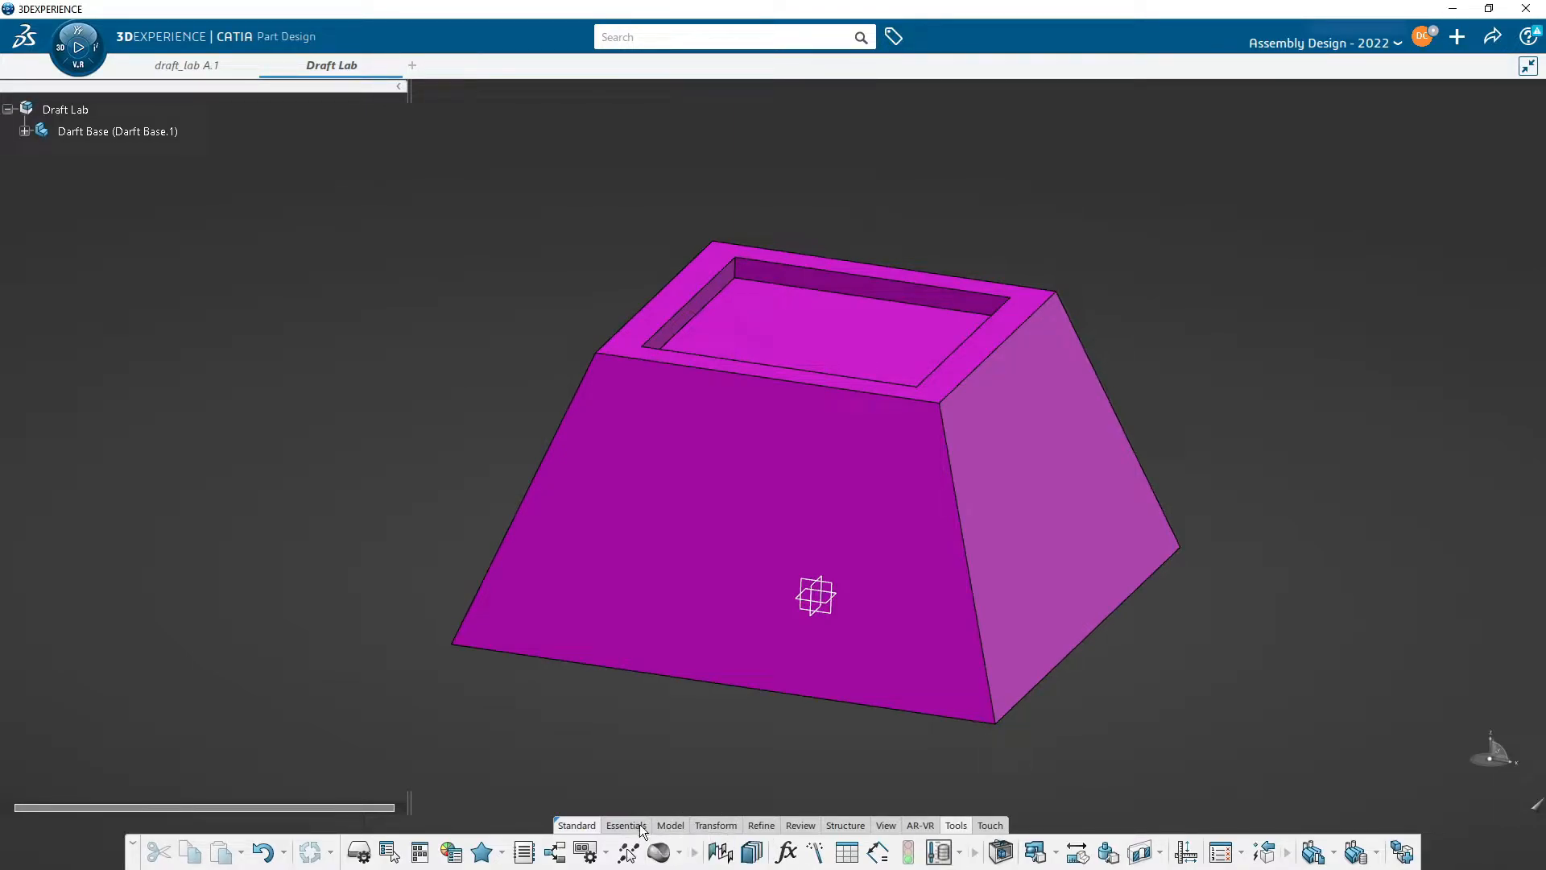
- Switch the Draft Lab root to assembly editing and insert a new 3D part into it
{"action": "mouse_move", "coordinate": [640, 824]}
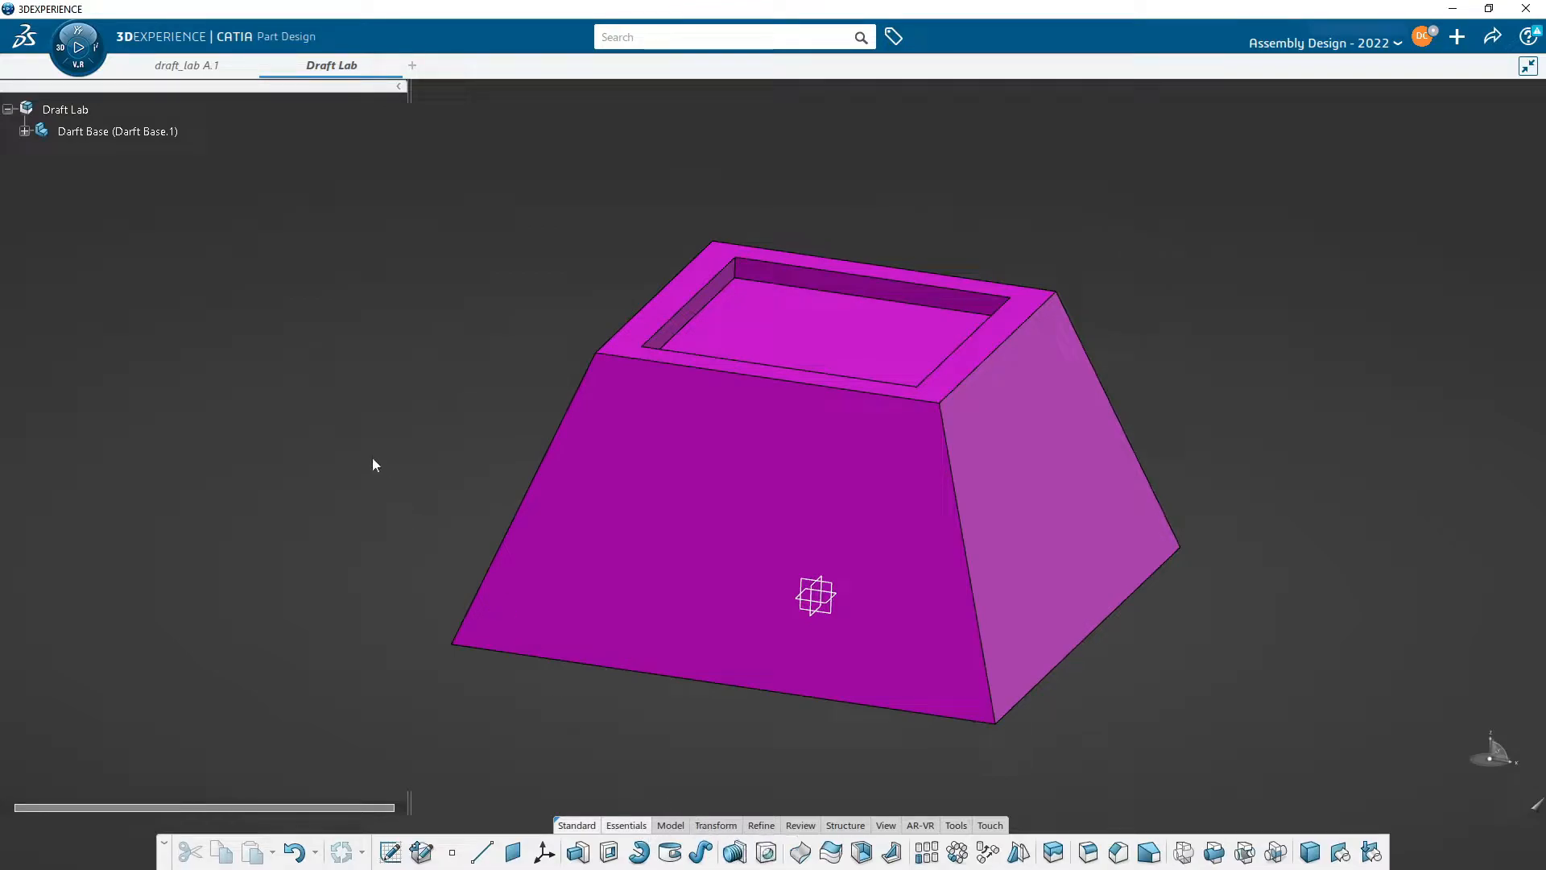
{"action": "double_click", "coordinate": [71, 111]}
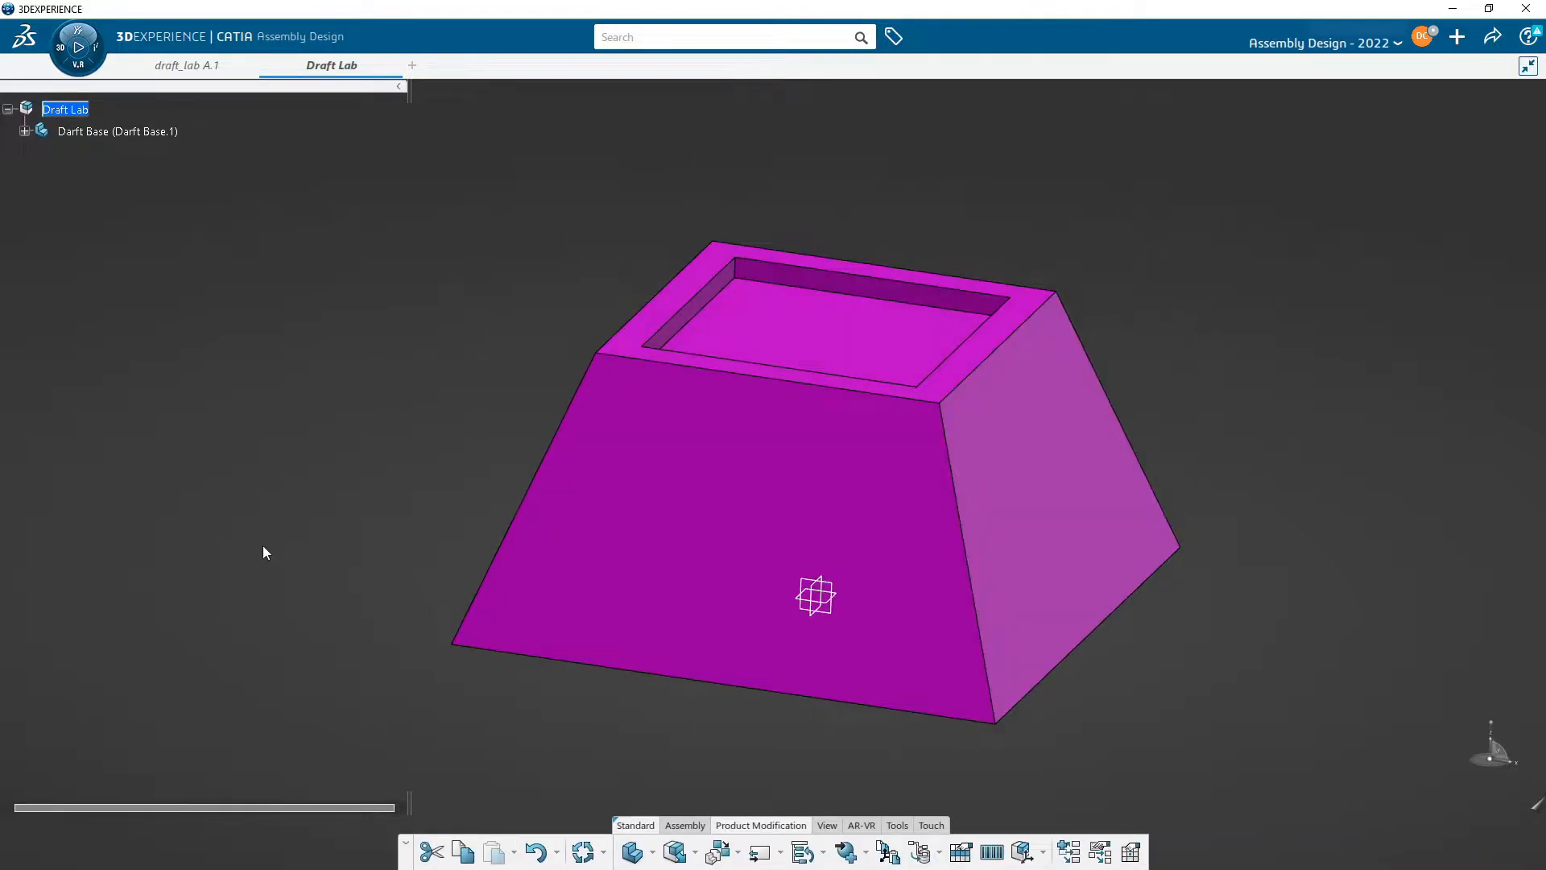
{"action": "left_click", "coordinate": [652, 853]}
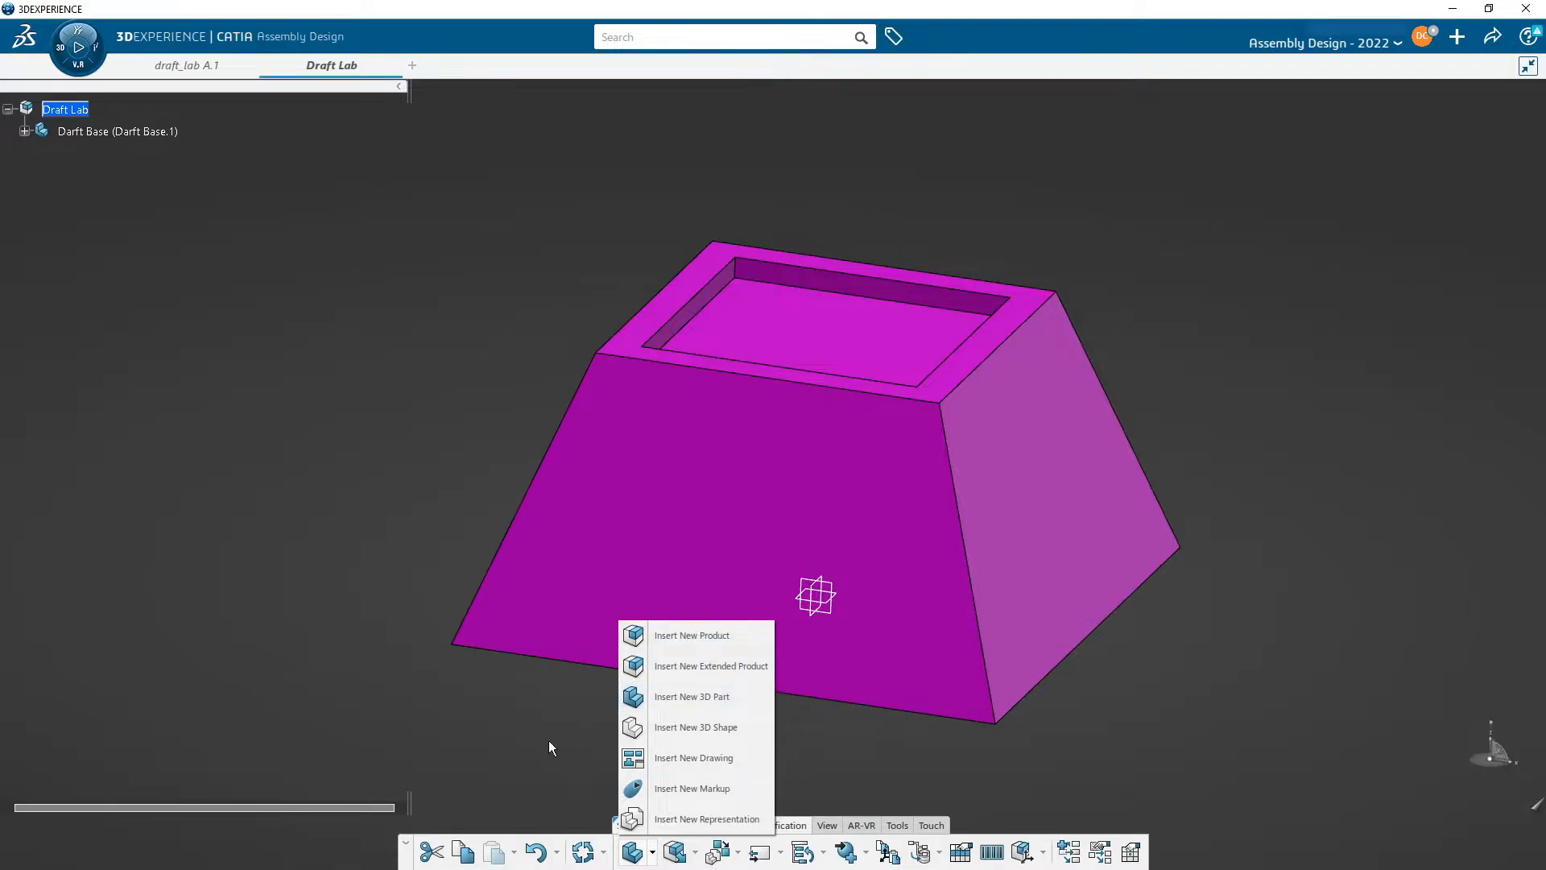
{"action": "left_click", "coordinate": [629, 702]}
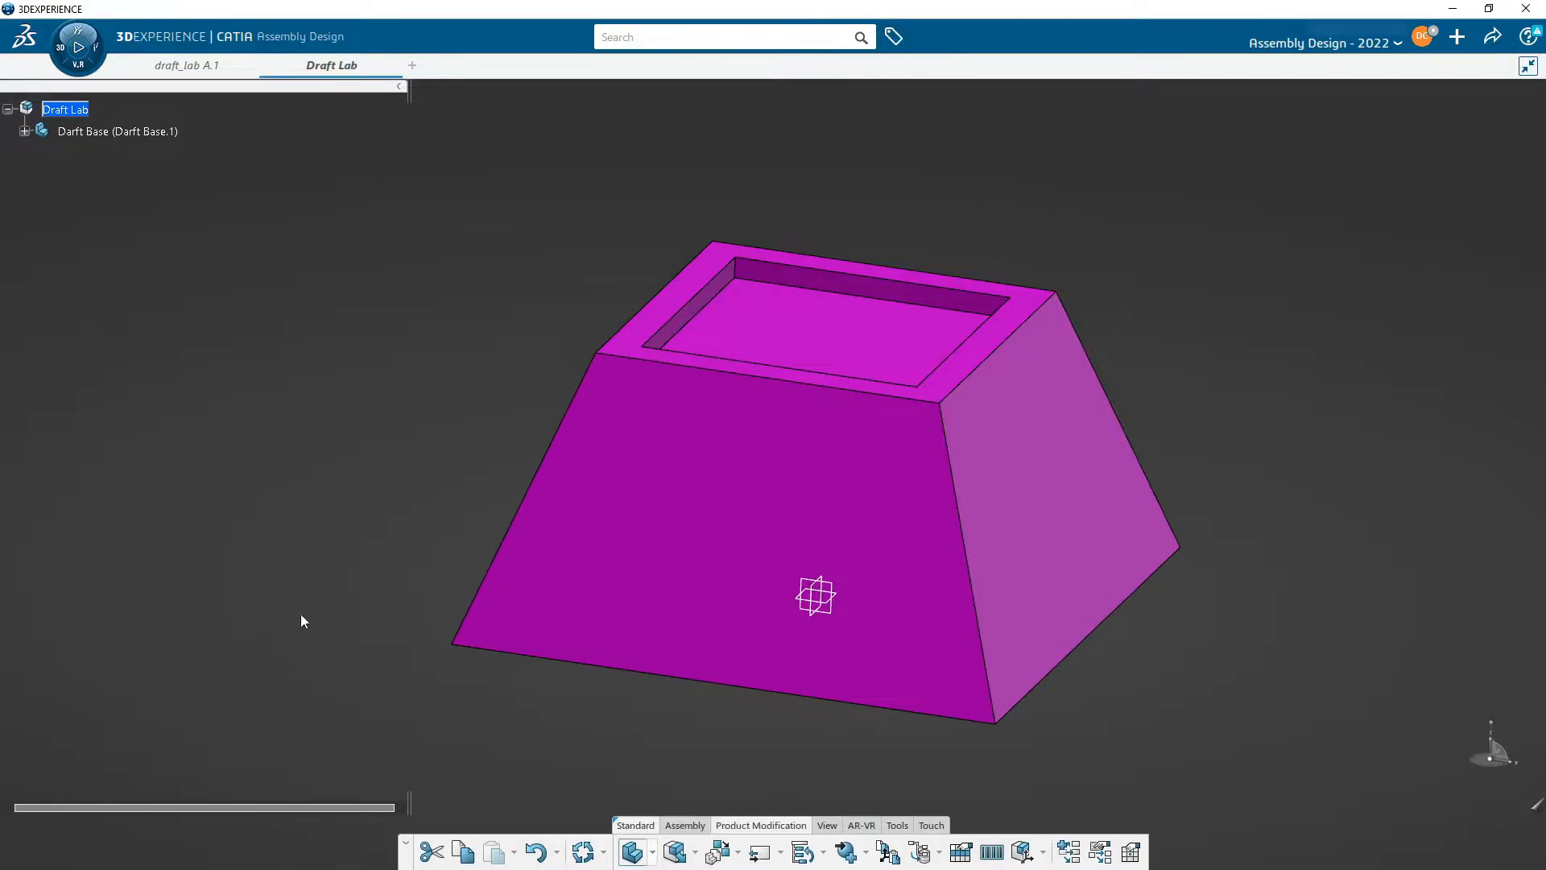
{"action": "left_click", "coordinate": [74, 111]}
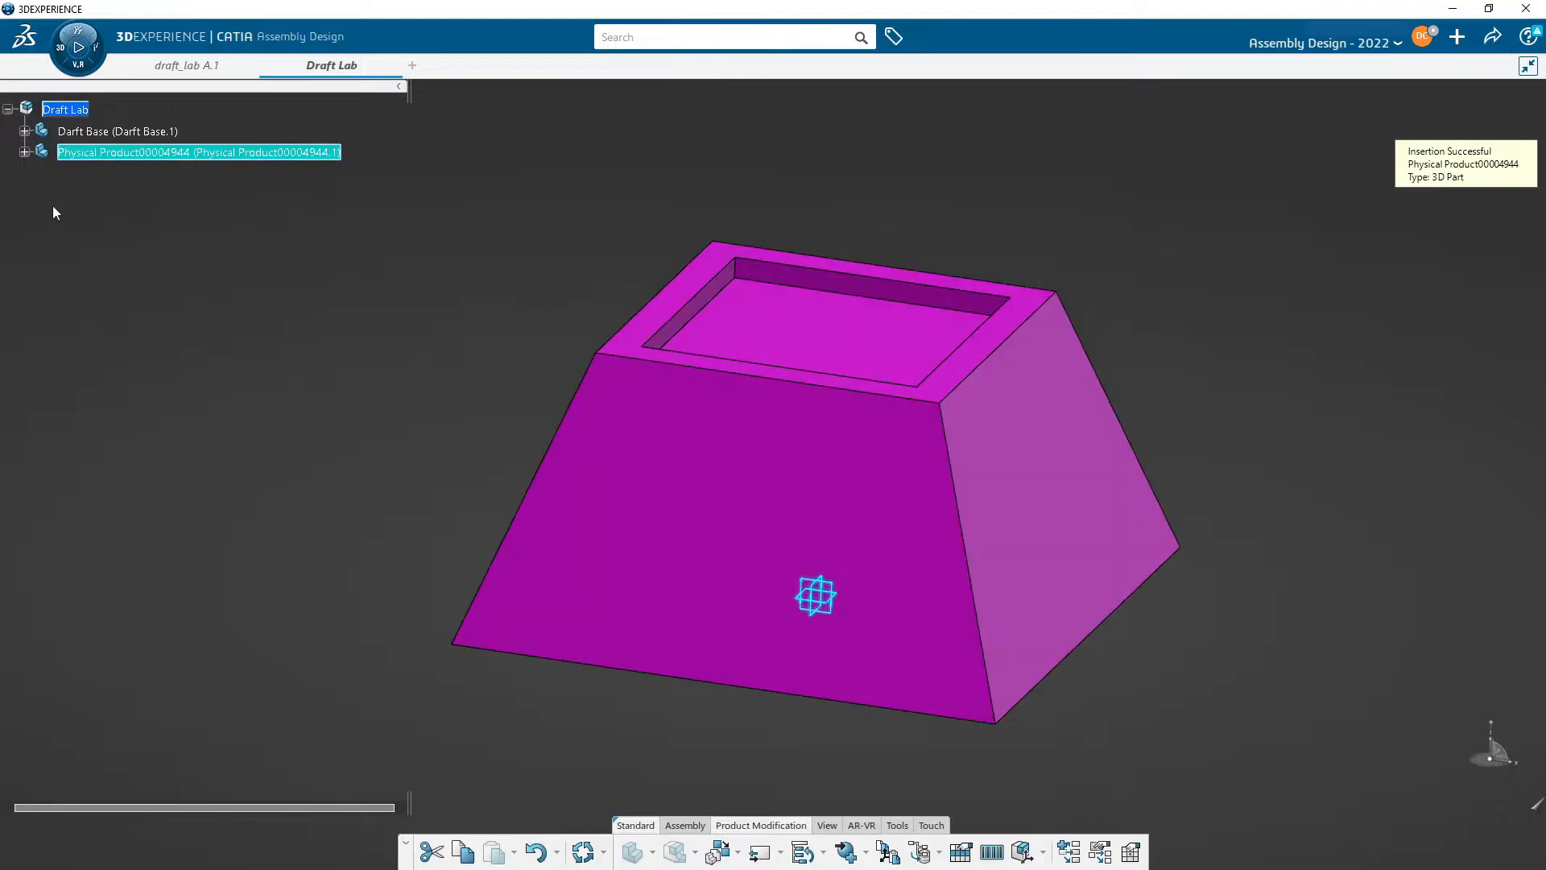
- Open the new product's properties and set its title to Draft Top
{"action": "right_click", "coordinate": [161, 152]}
{"action": "left_click", "coordinate": [240, 191]}
{"action": "left_click", "coordinate": [470, 167]}
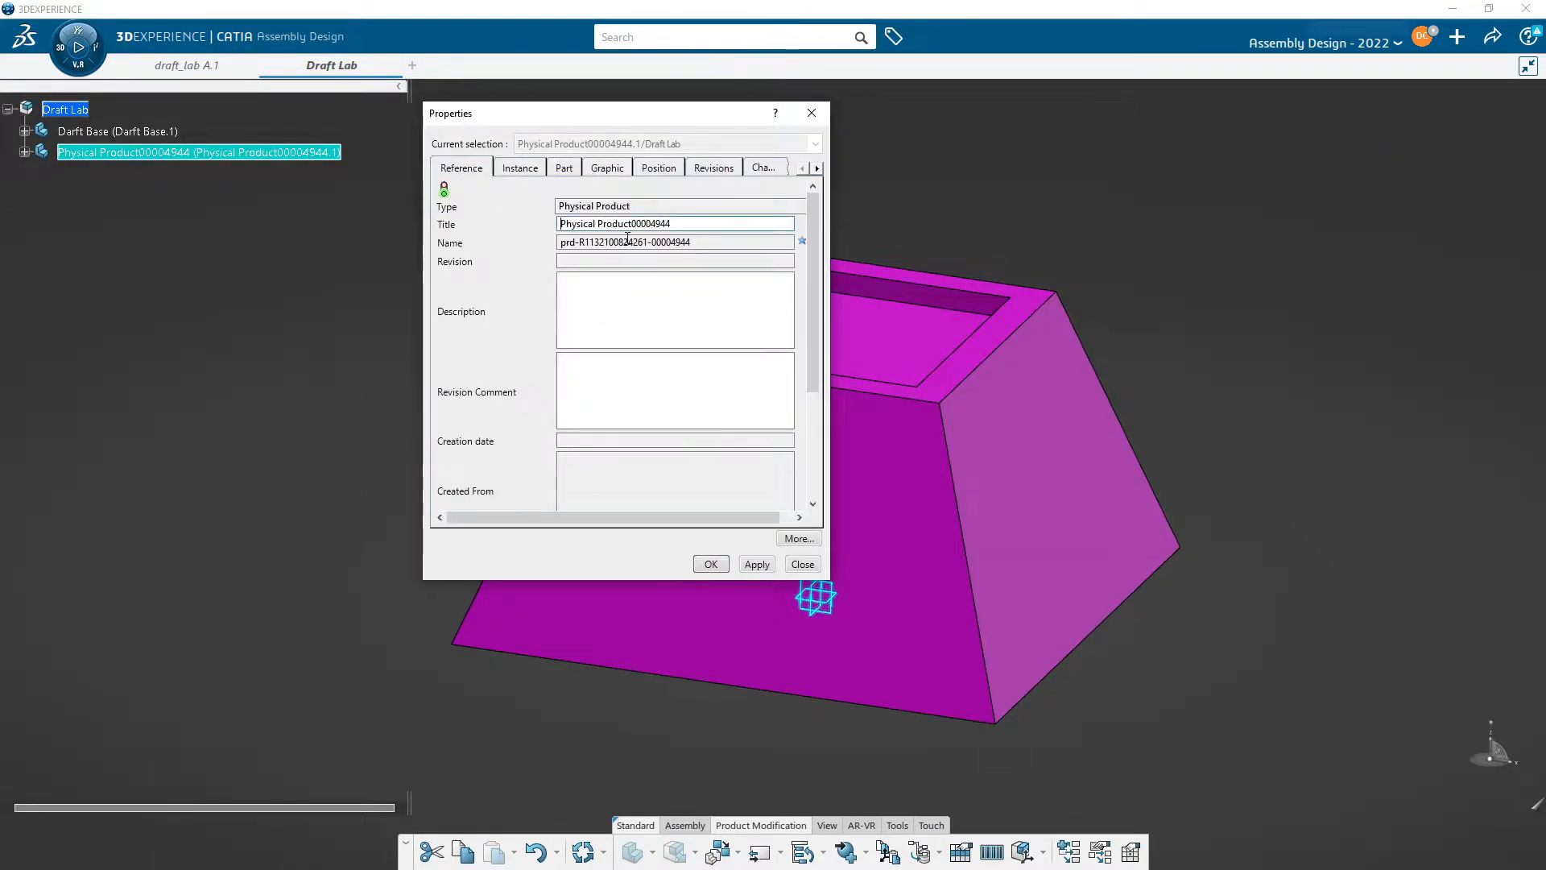
{"action": "left_click_drag", "start_coordinate": [680, 223], "coordinate": [486, 203]}
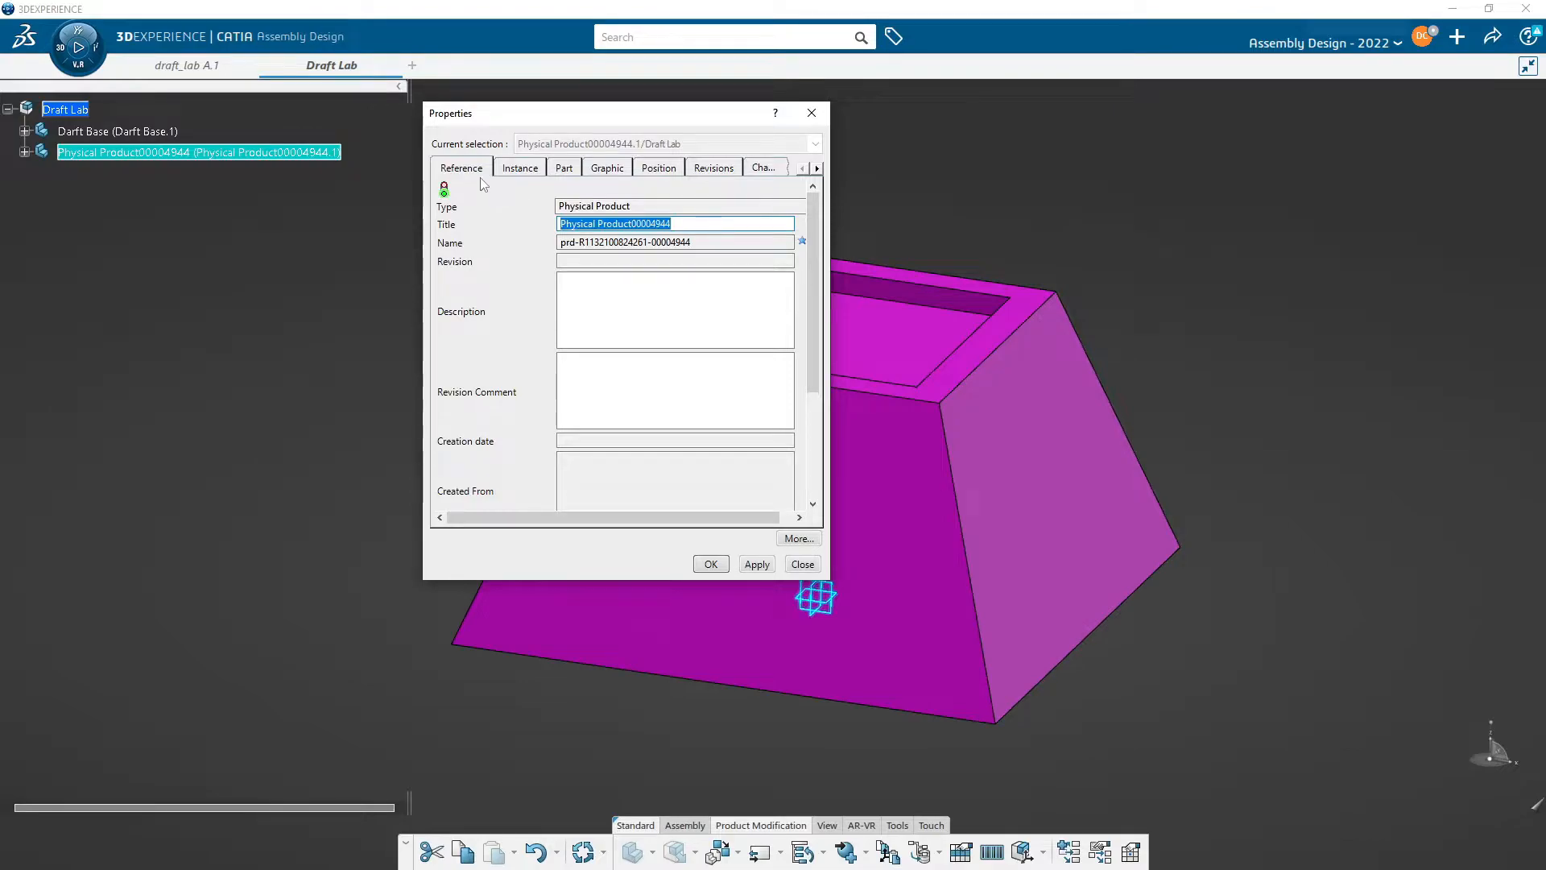
{"action": "type", "text": "Draft Top"}
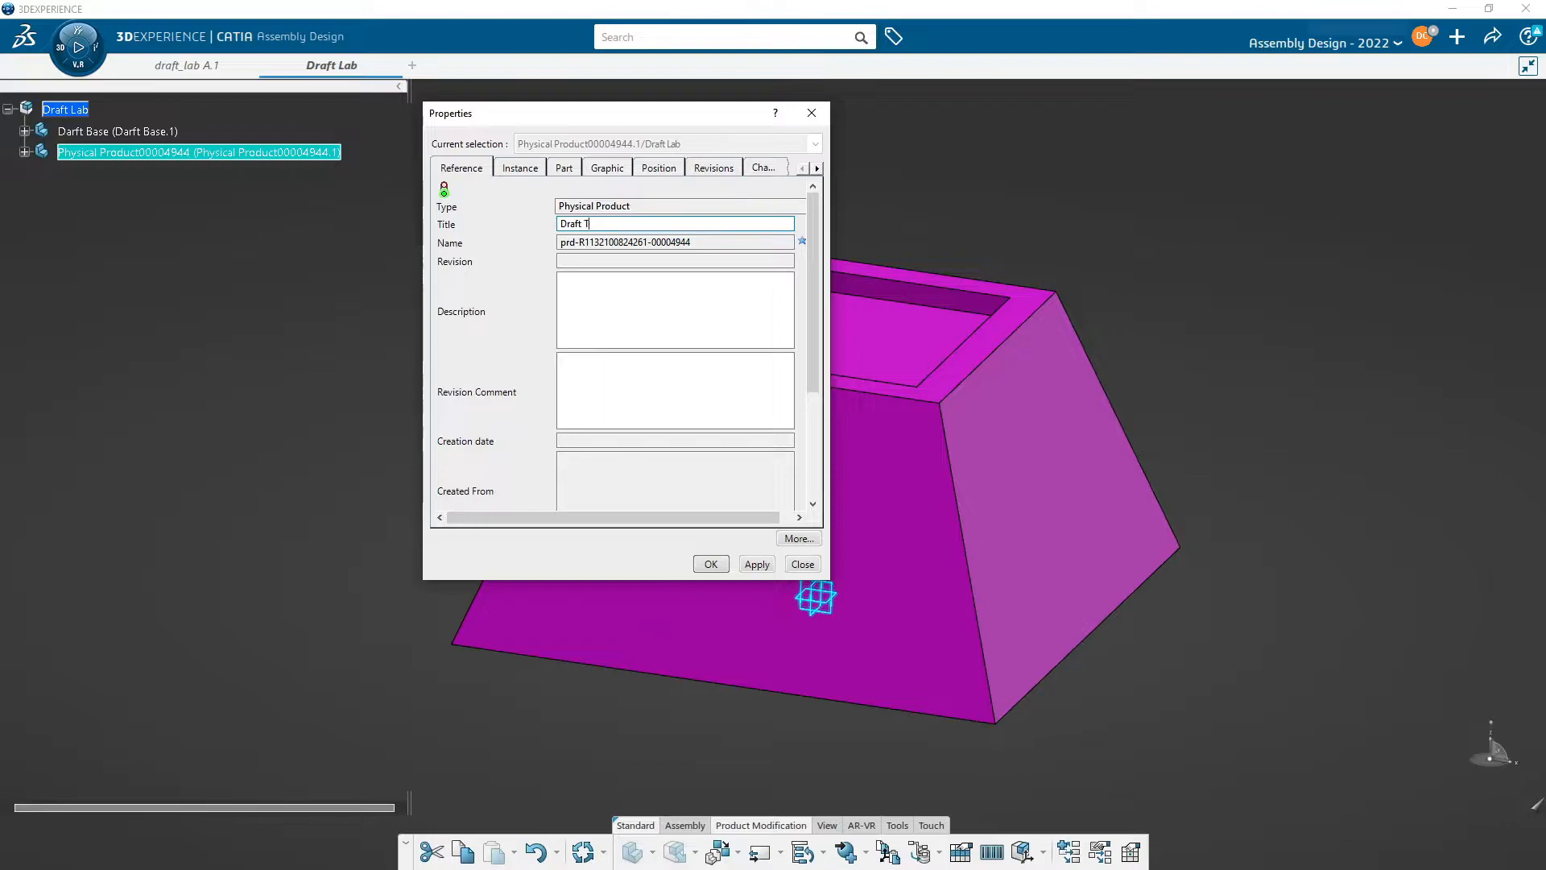
- Set the instance title to DraftTop.1 and confirm the properties
{"action": "left_click", "coordinate": [514, 176]}
{"action": "left_click_drag", "start_coordinate": [639, 224], "coordinate": [230, 158]}
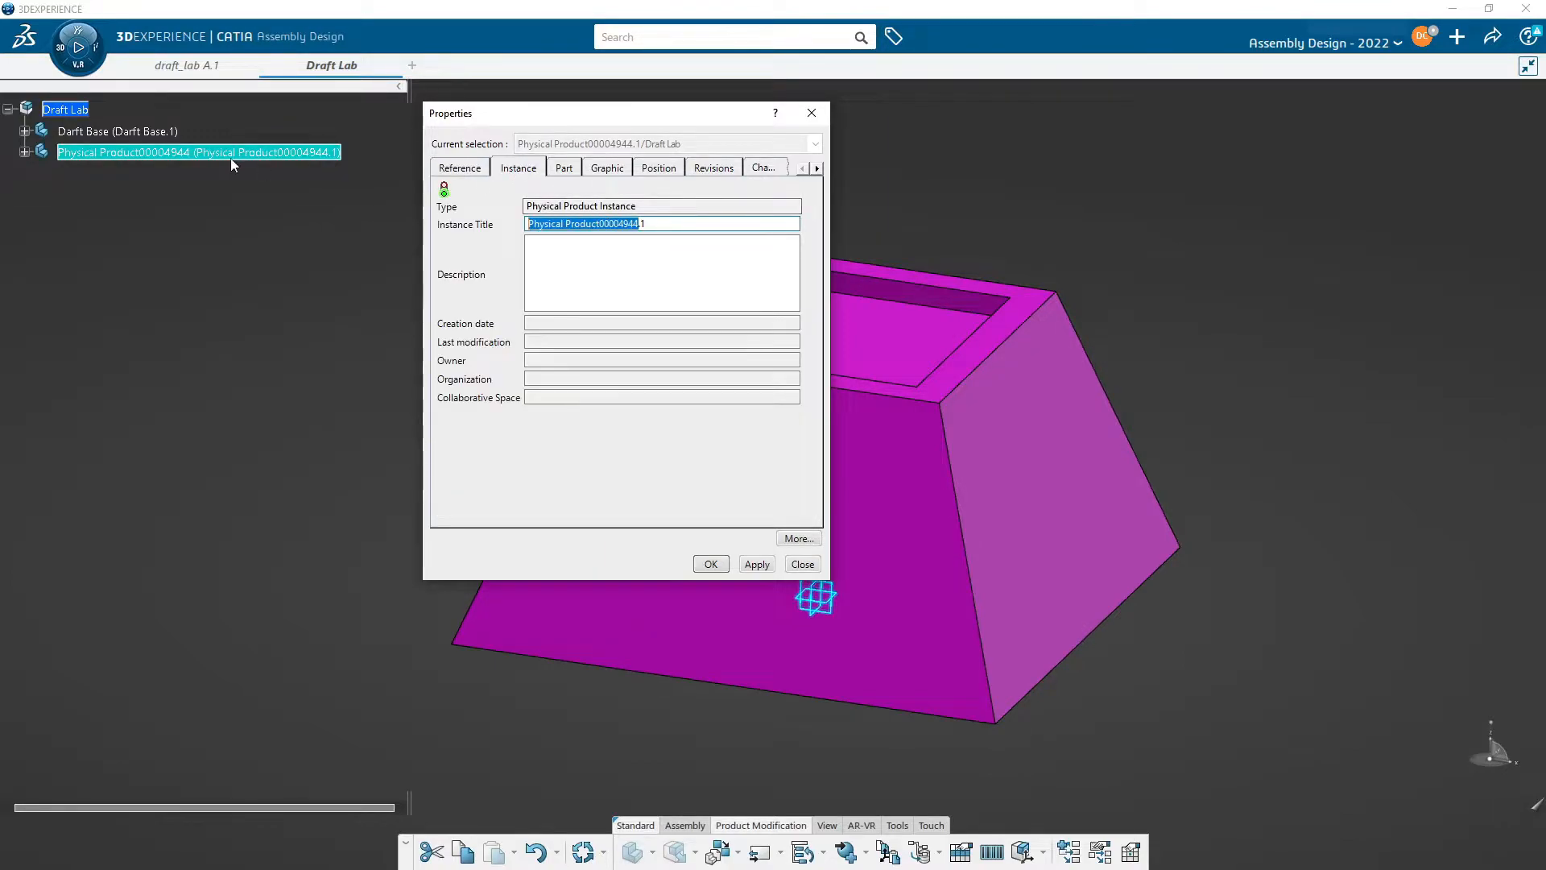
{"action": "key", "text": "BackSpace"}
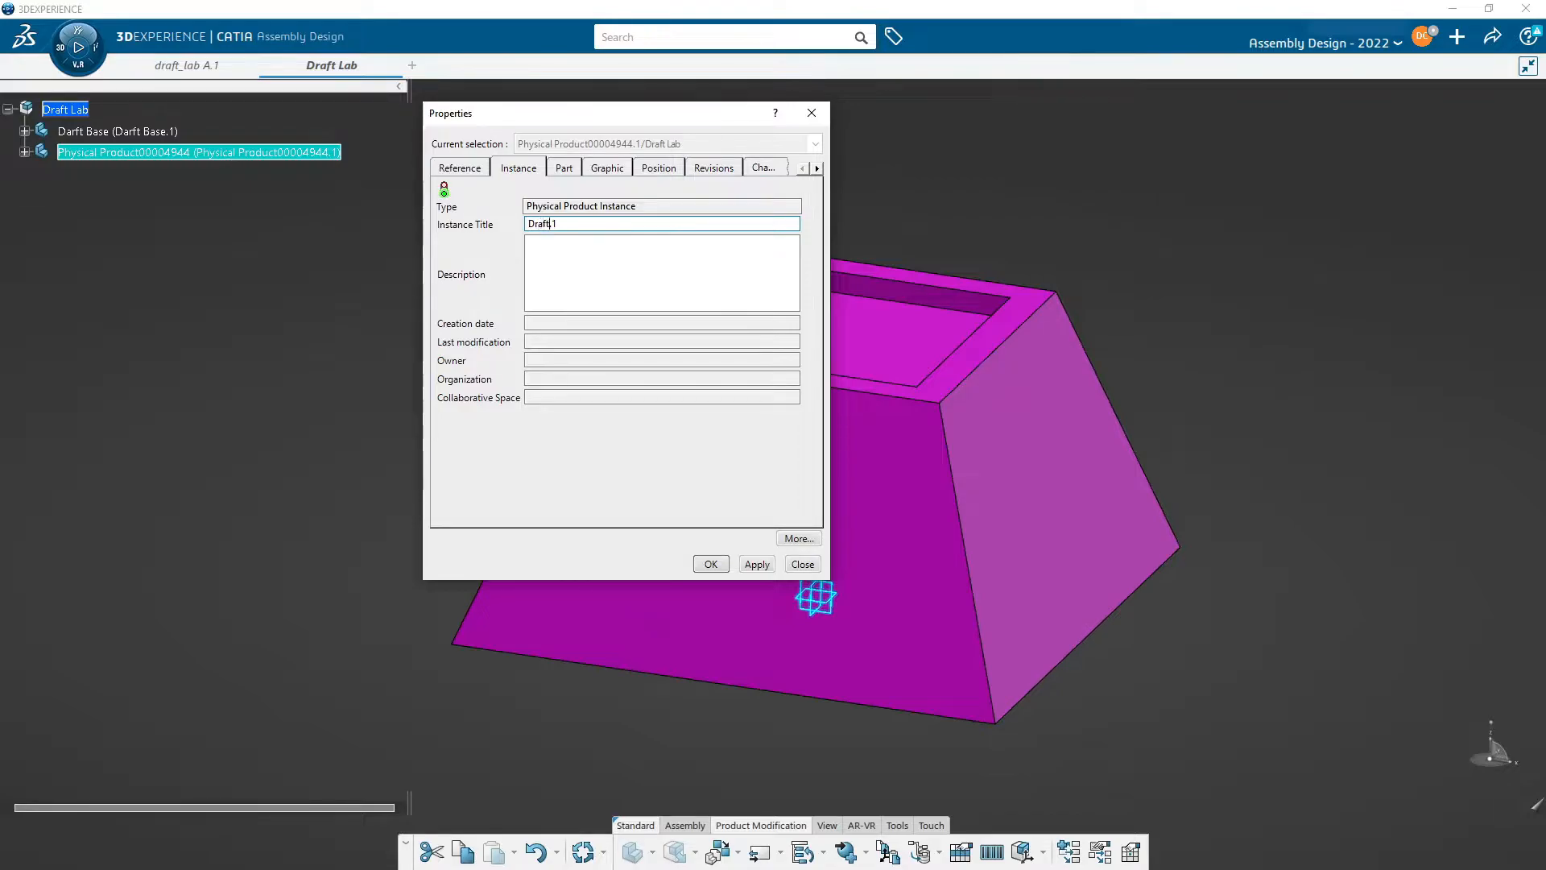
{"action": "key", "text": "Return"}
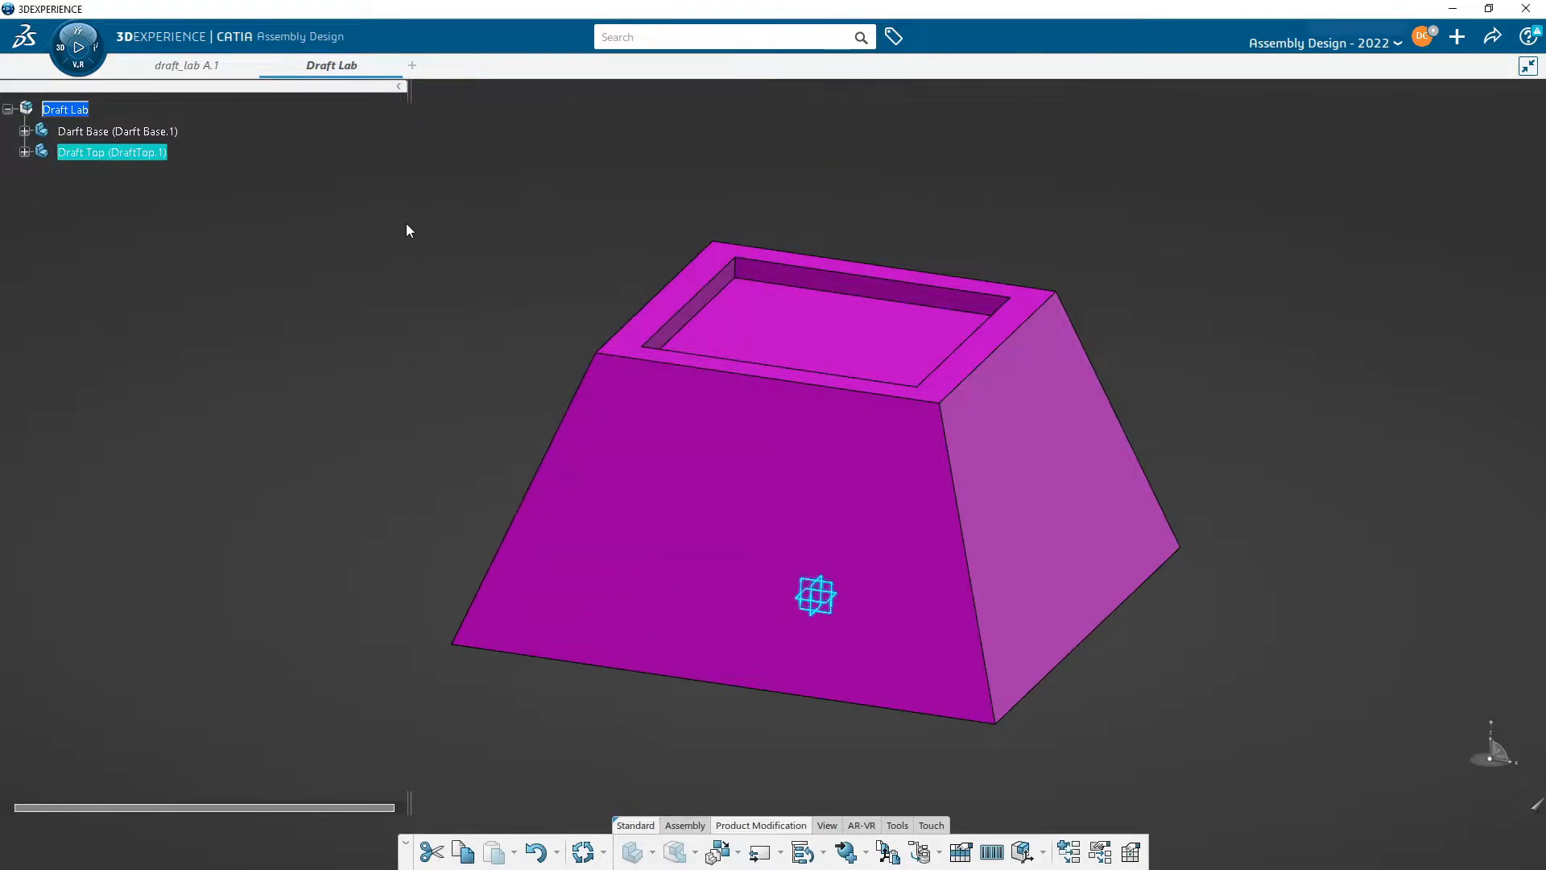
- Hide the Darft Base part
{"action": "left_click", "coordinate": [511, 343]}
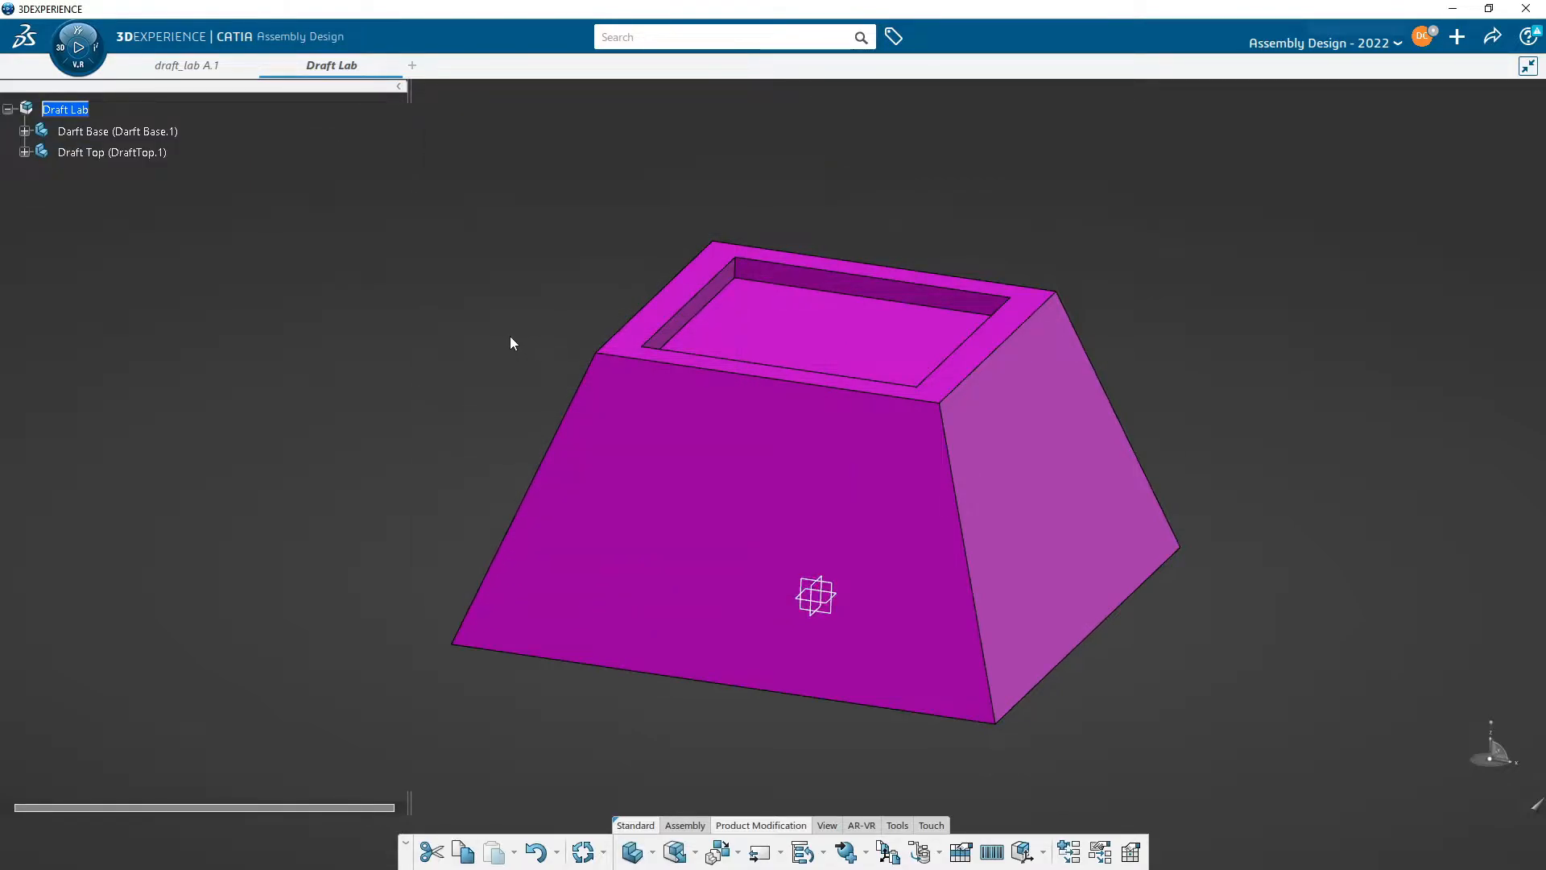
{"action": "middle_click_drag", "start_coordinate": [582, 314], "coordinate": [574, 355]}
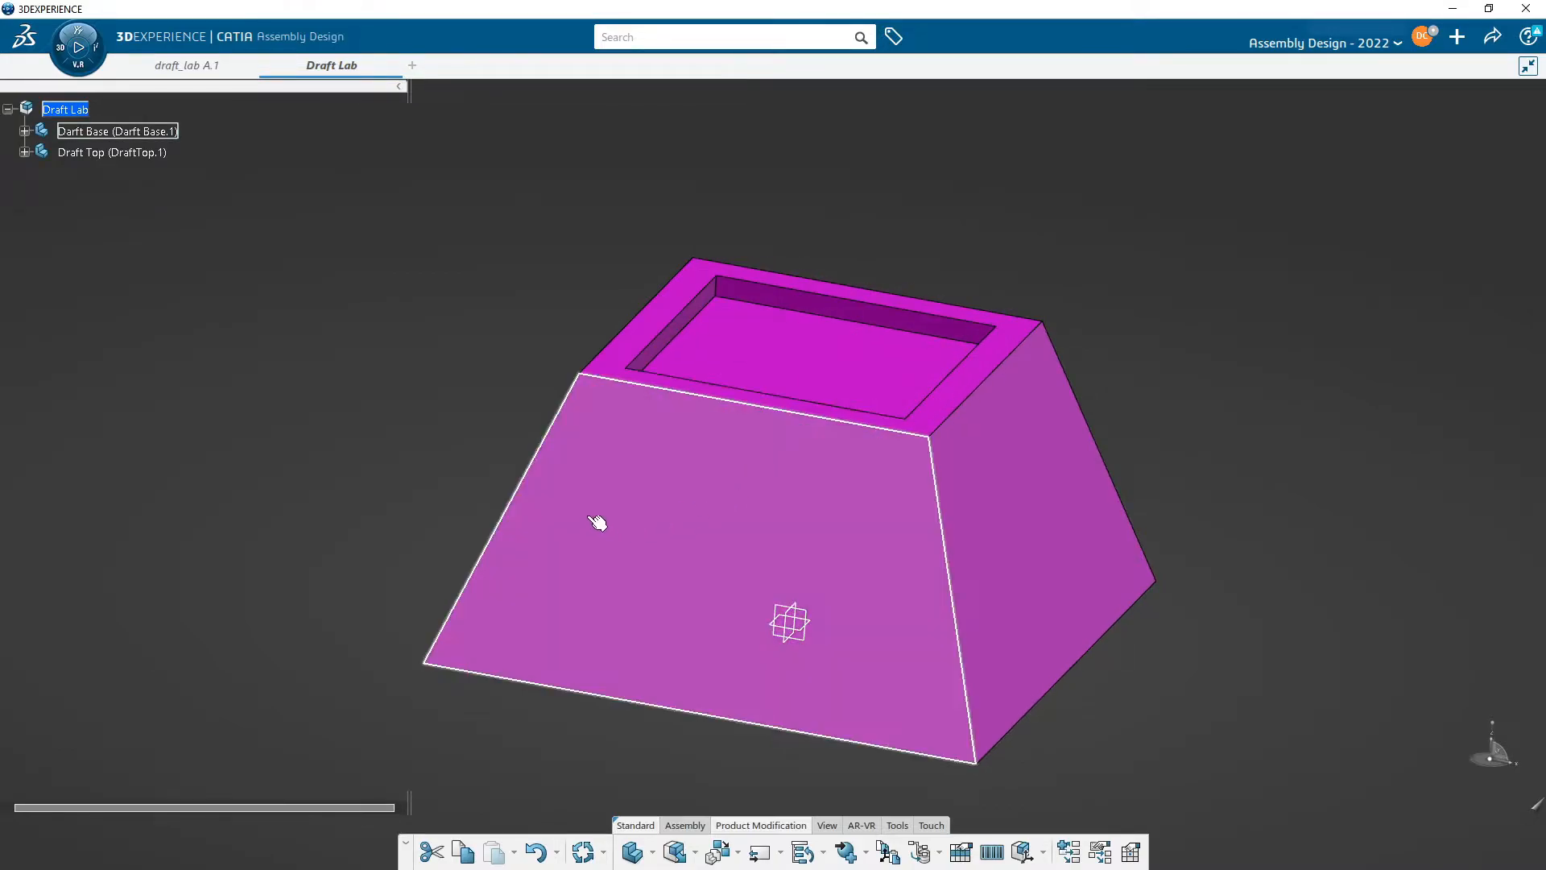
{"action": "right_click", "coordinate": [87, 128]}
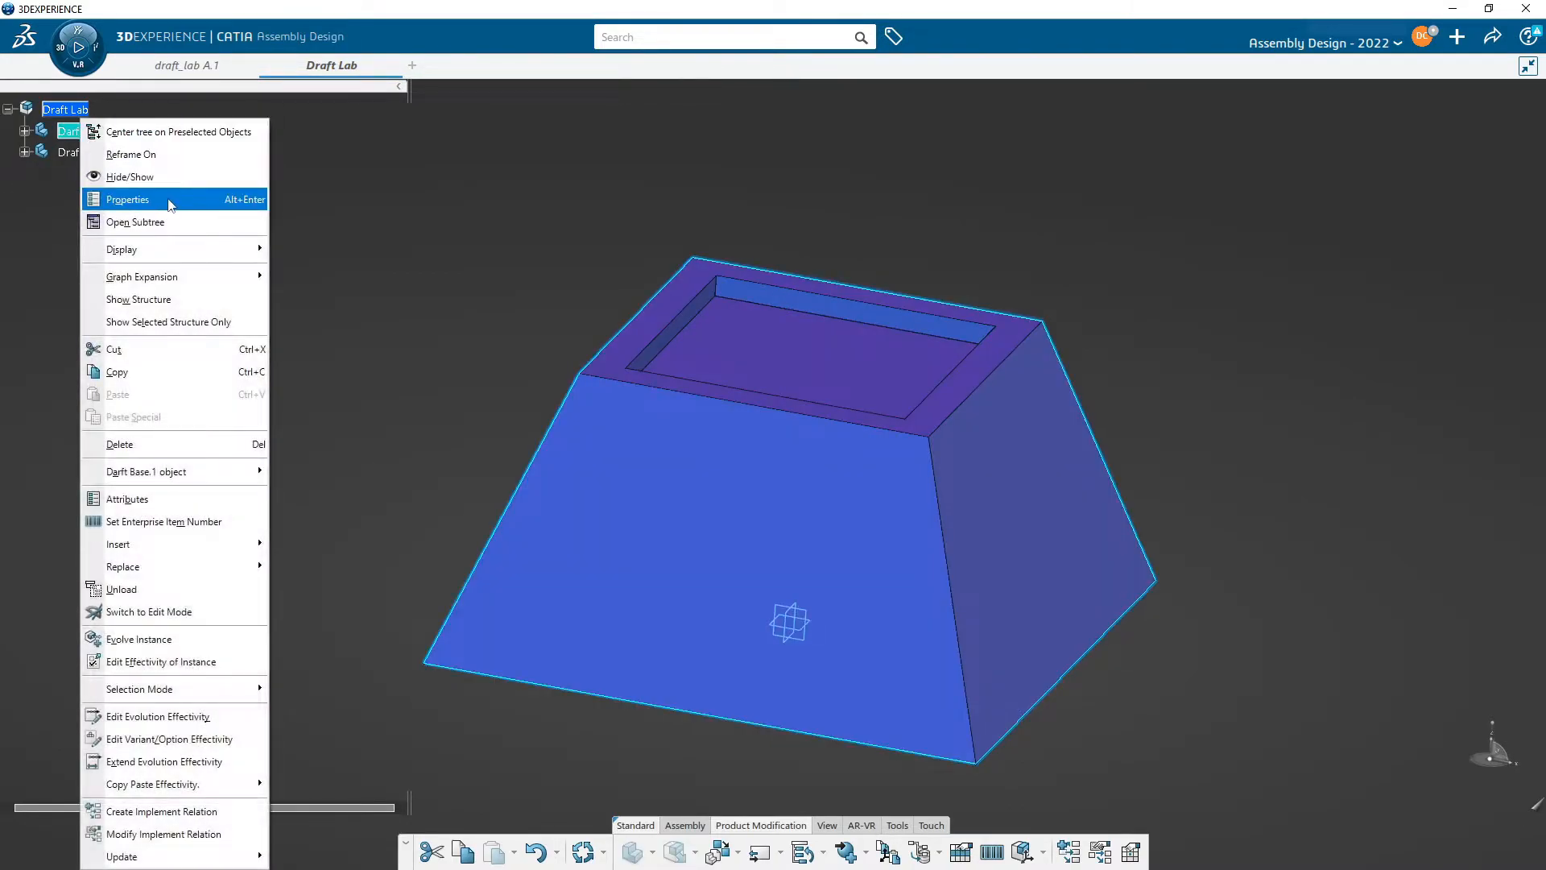
{"action": "left_click", "coordinate": [129, 177]}
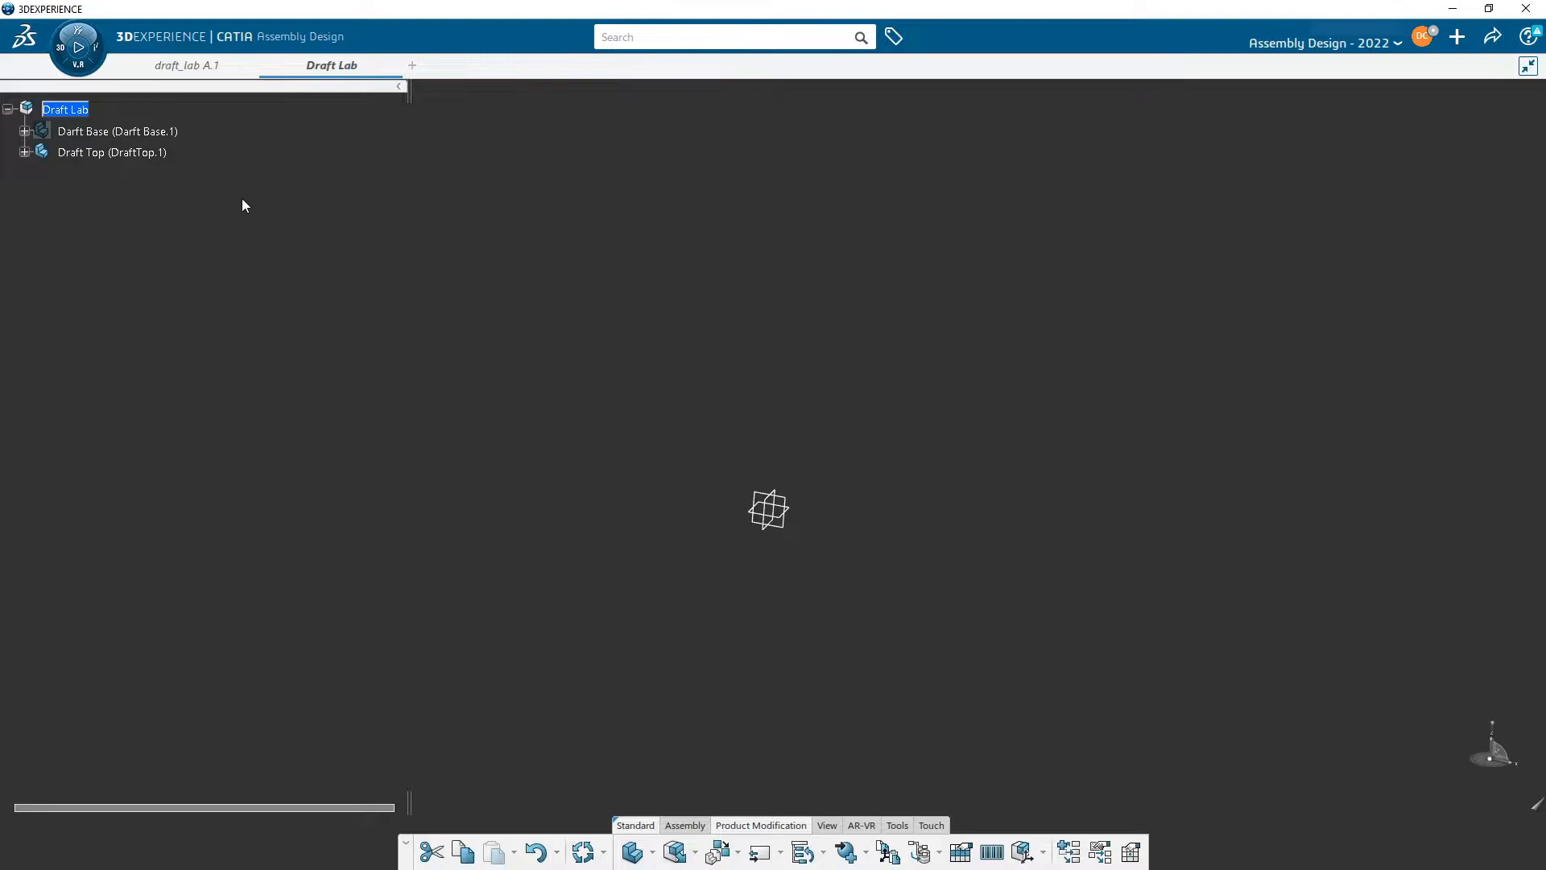
{"action": "right_click", "coordinate": [122, 134]}
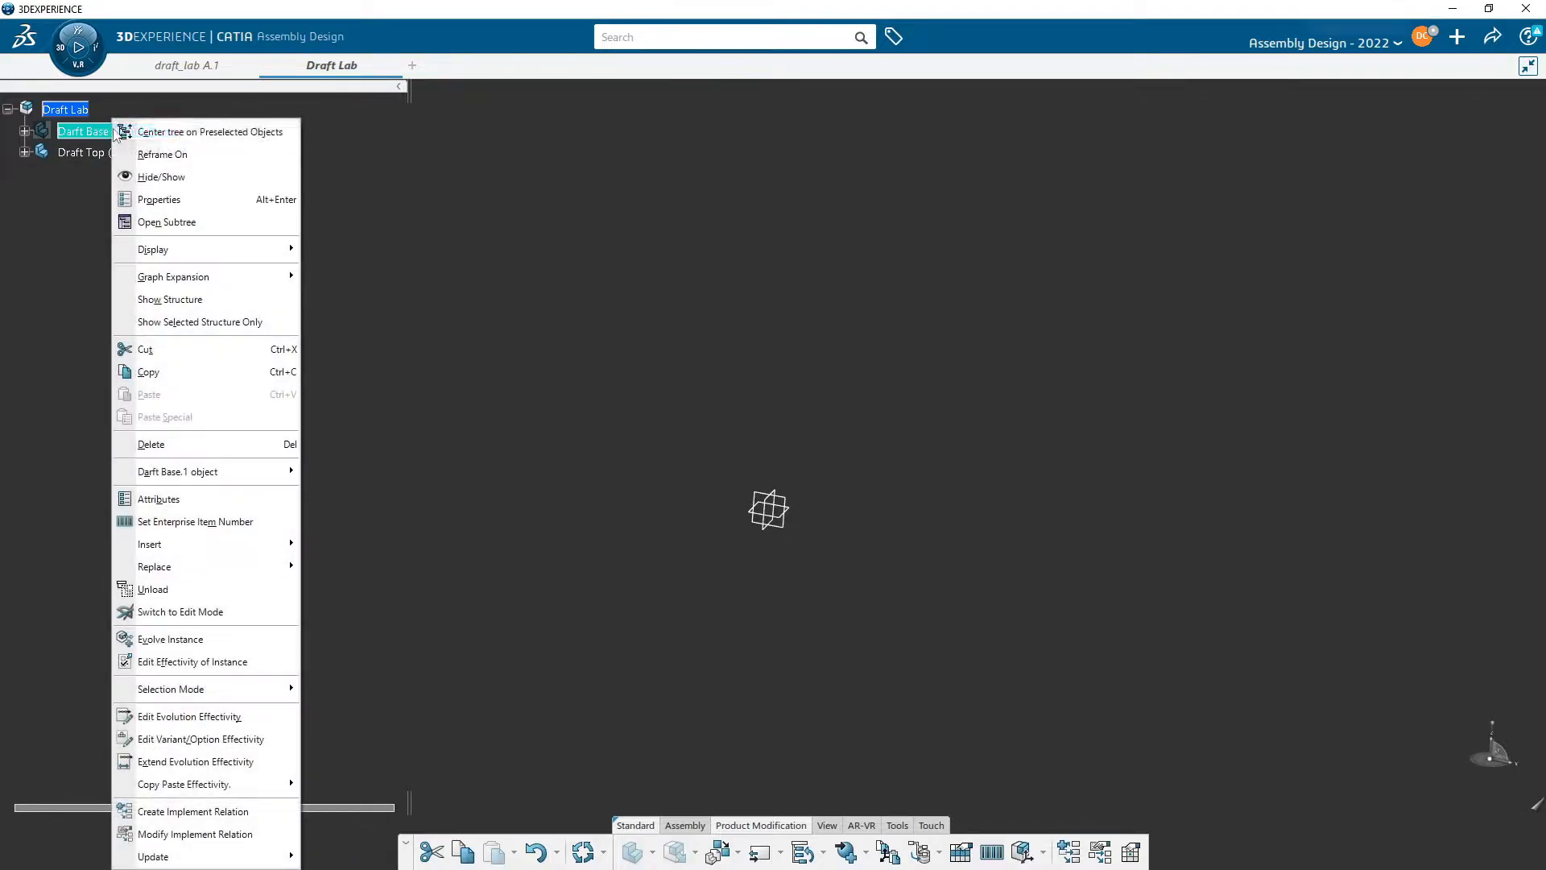
{"action": "left_click", "coordinate": [175, 179]}
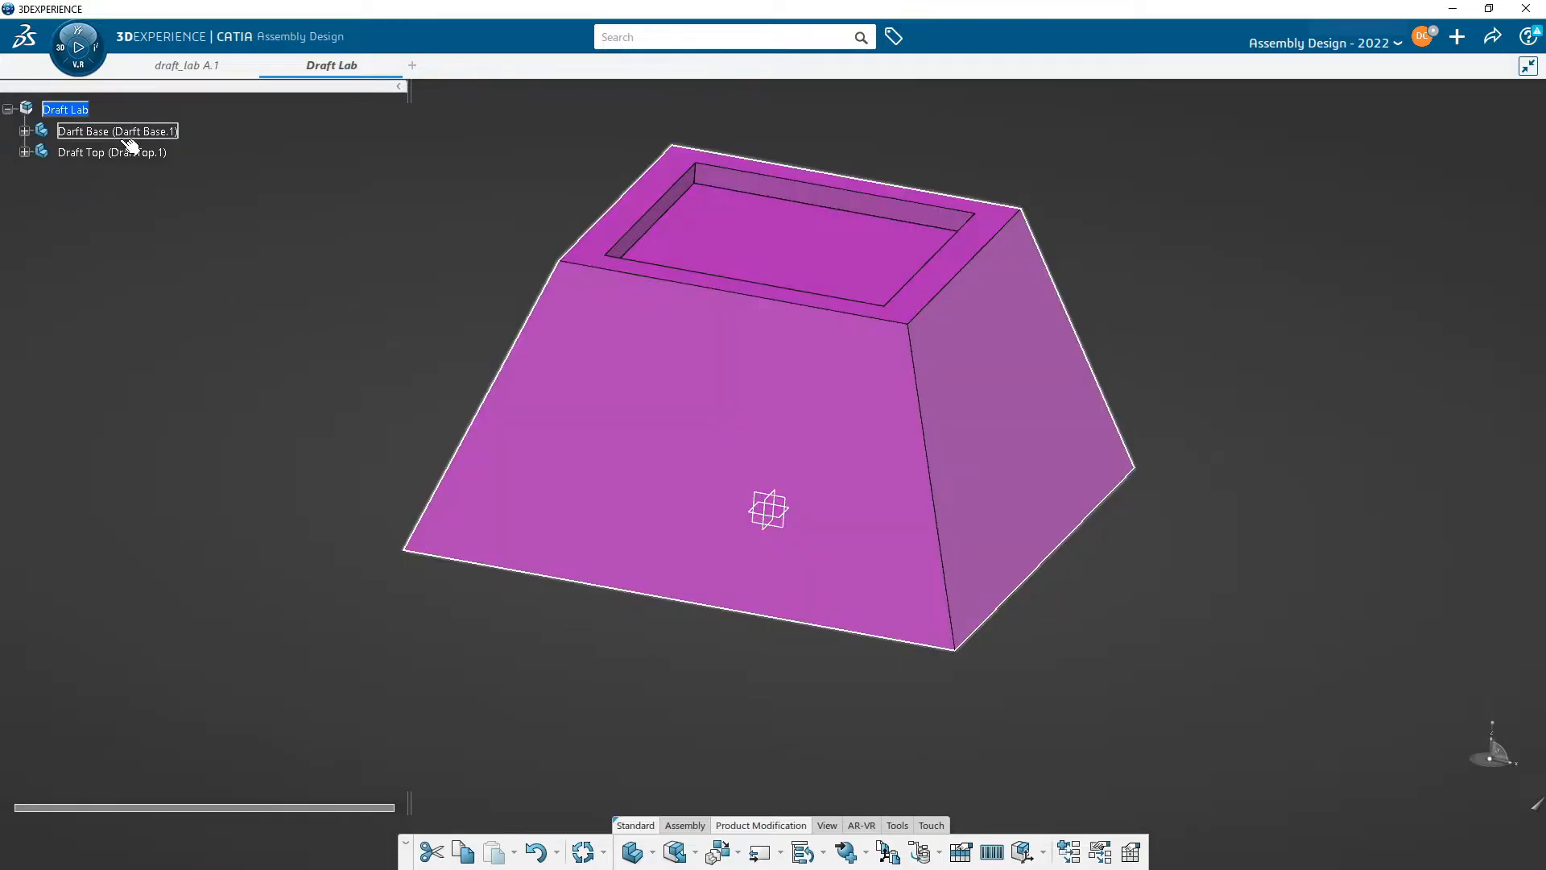
{"action": "right_click", "coordinate": [112, 131]}
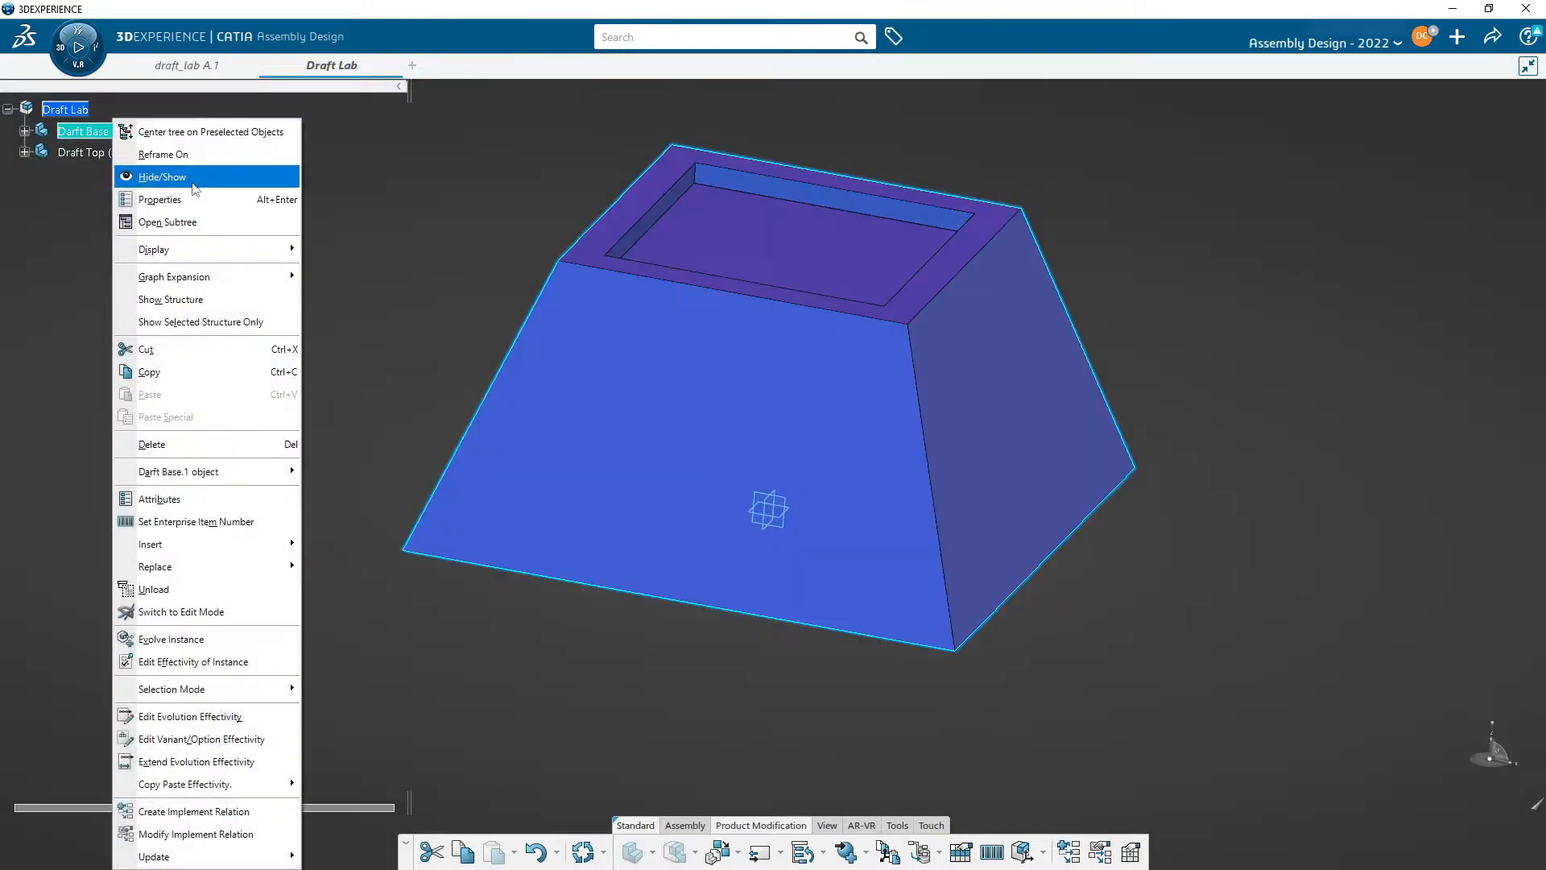
{"action": "left_click", "coordinate": [194, 179]}
- Expand Draft Top and open its PartBody for editing in Part Design
{"action": "left_click", "coordinate": [24, 152]}
{"action": "left_click", "coordinate": [40, 174]}
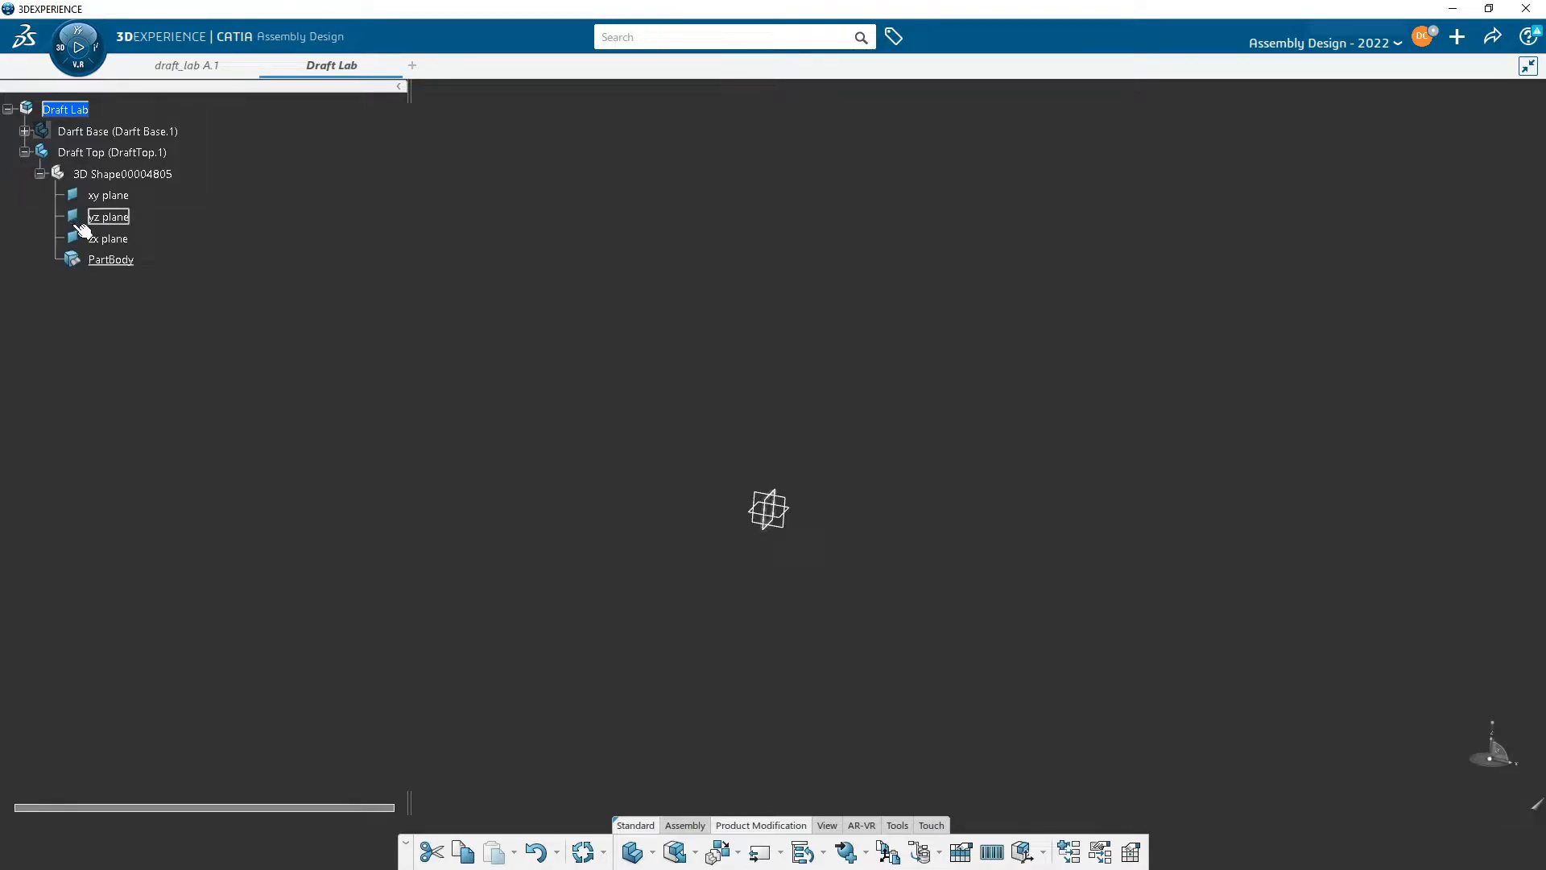
{"action": "double_click", "coordinate": [120, 261]}
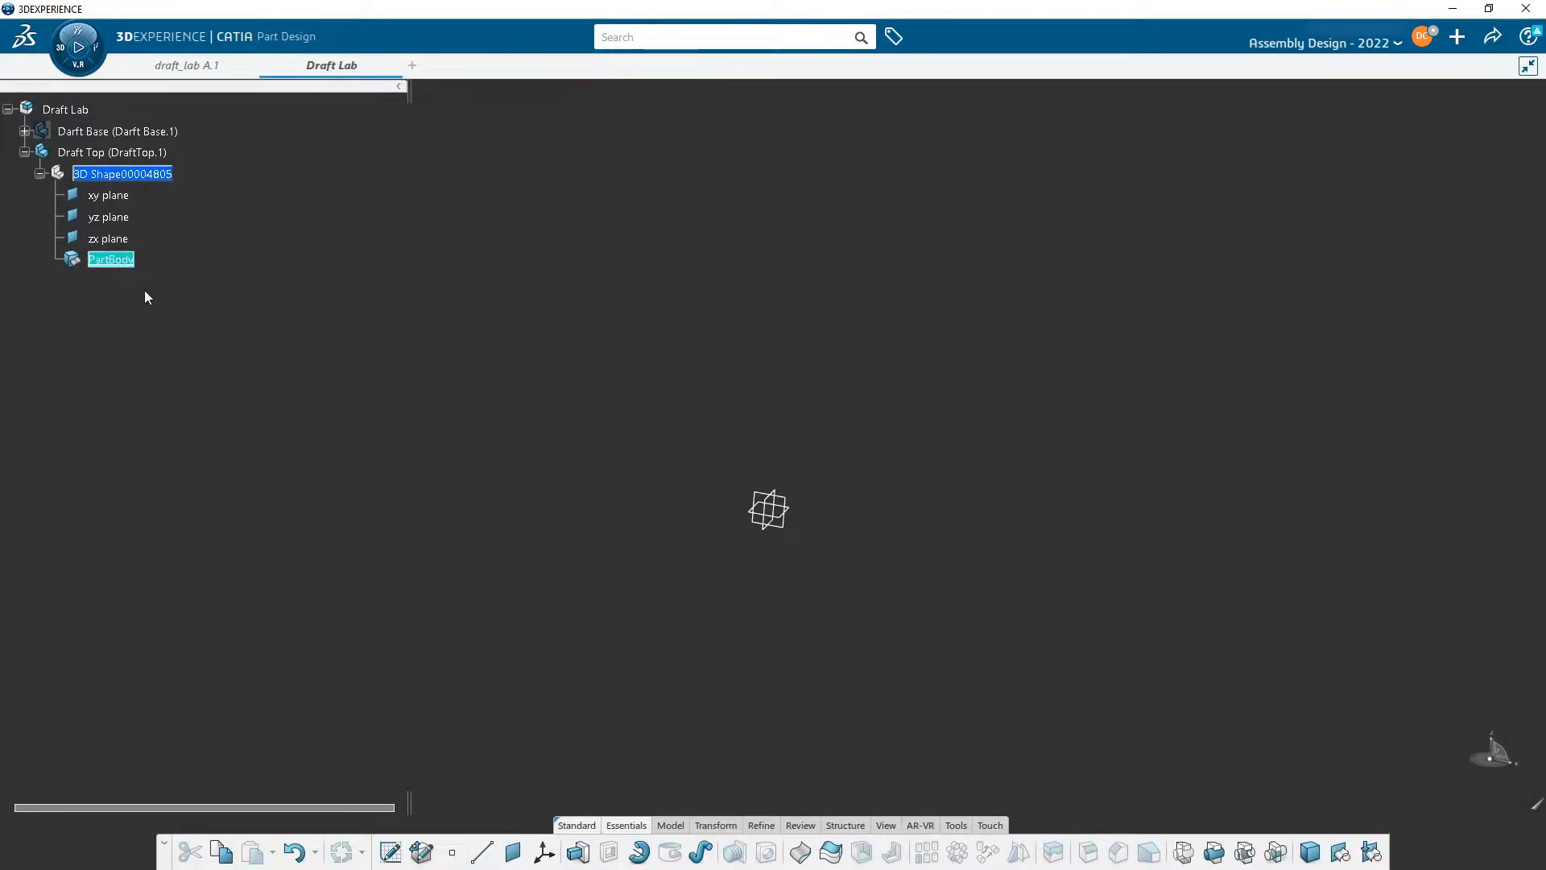
- Start a new sketch on the Draft Top's yz plane
{"action": "left_click", "coordinate": [702, 521]}
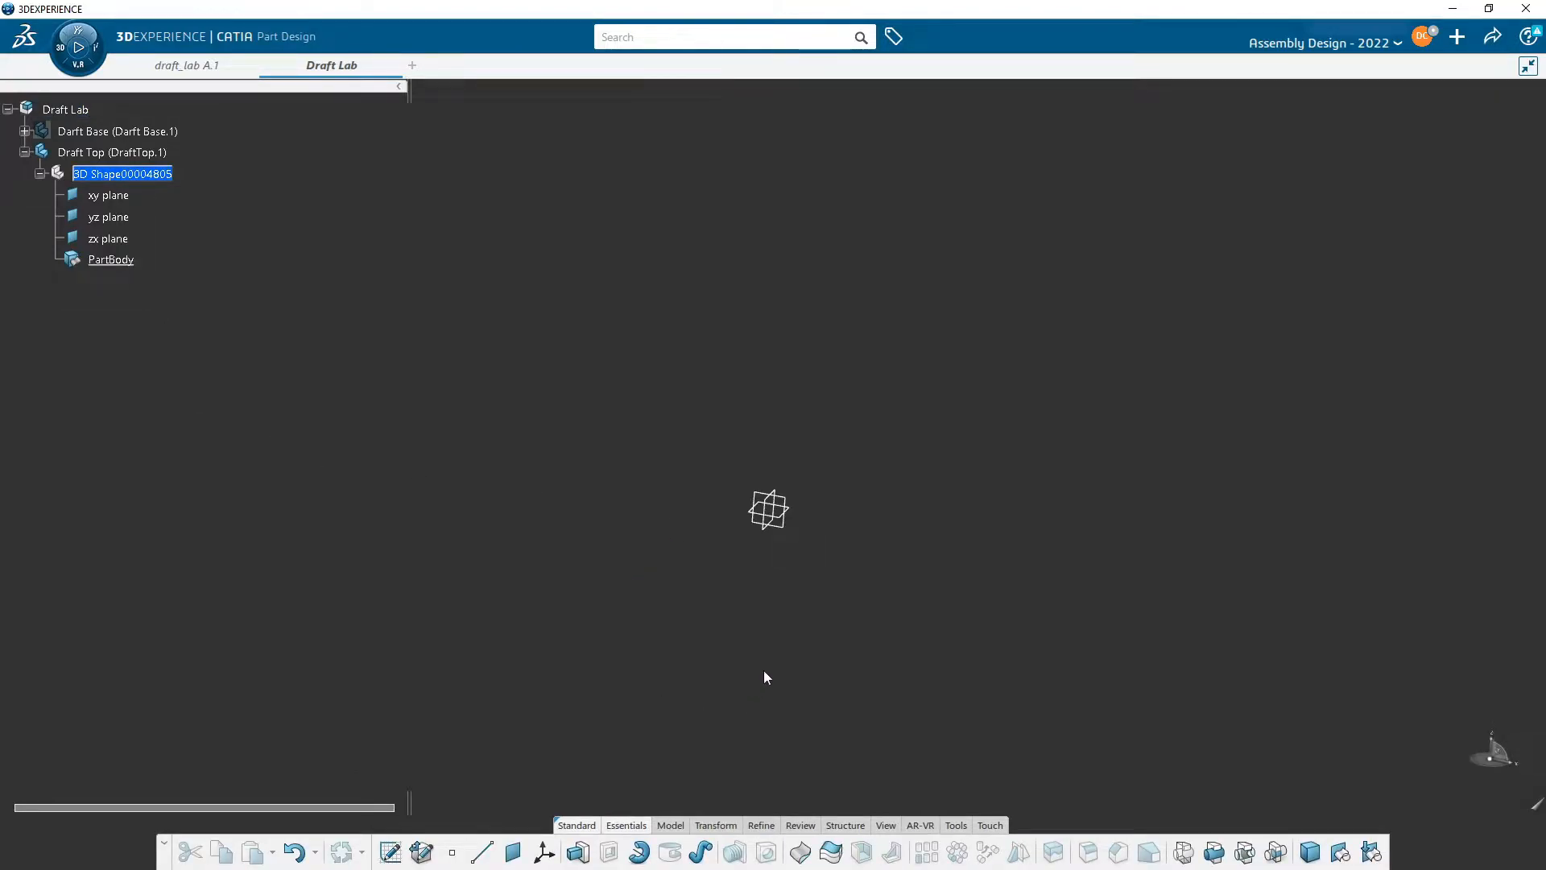
{"action": "left_click", "coordinate": [771, 534]}
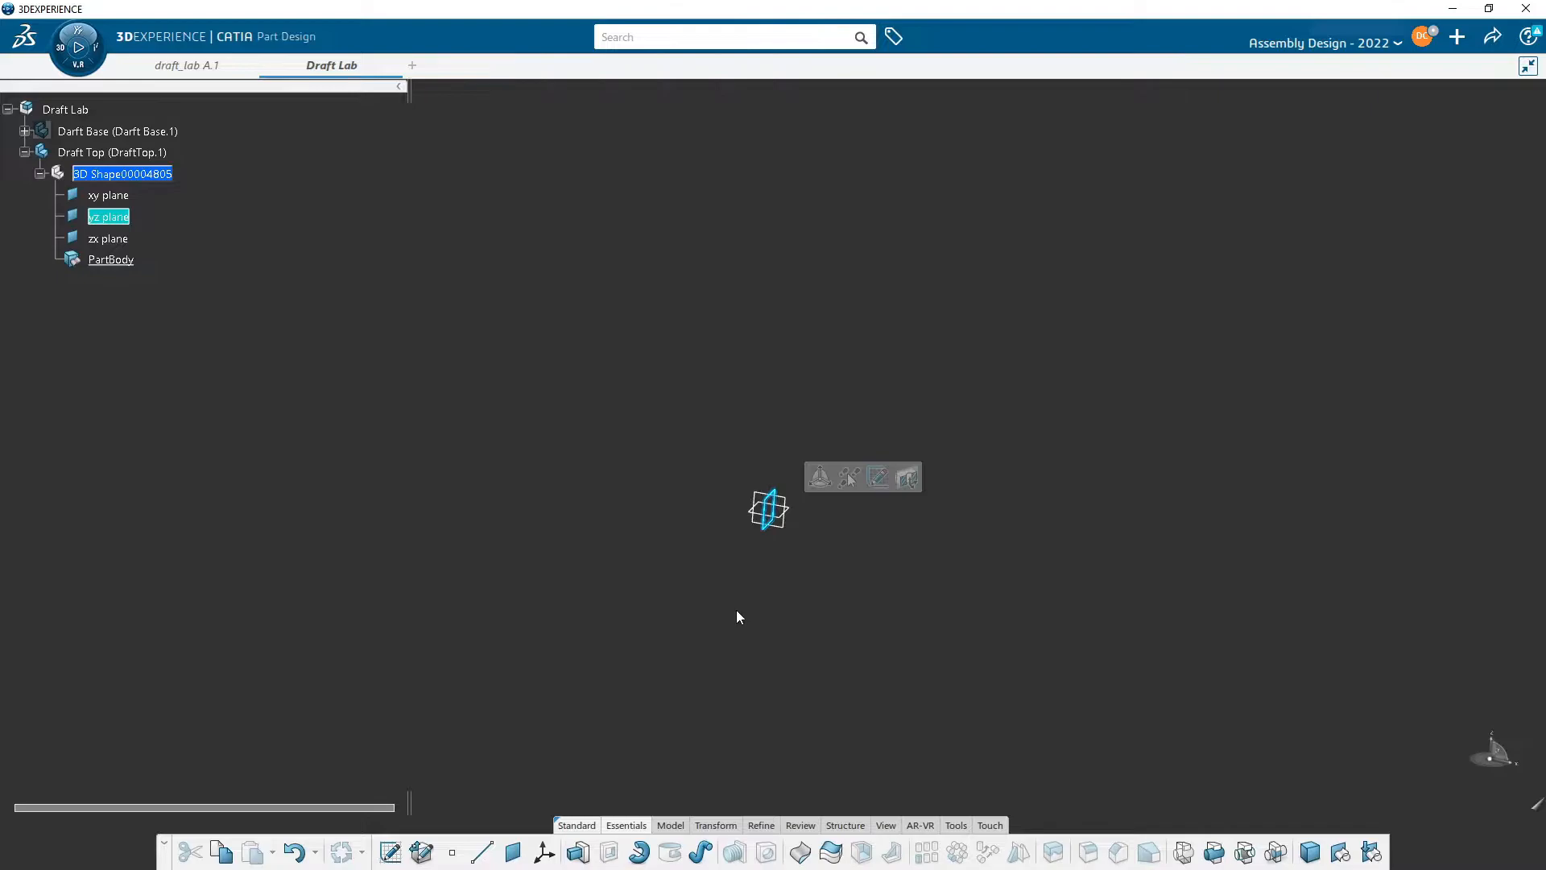
{"action": "left_click", "coordinate": [878, 478]}
{"action": "mouse_move", "coordinate": [1095, 447]}
{"action": "middle_mouse_down"}
{"action": "mouse_move", "coordinate": [811, 228]}
{"action": "mouse_move", "coordinate": [848, 296]}
{"action": "middle_mouse_up"}
{"action": "middle_click_drag", "start_coordinate": [805, 366], "coordinate": [927, 417]}
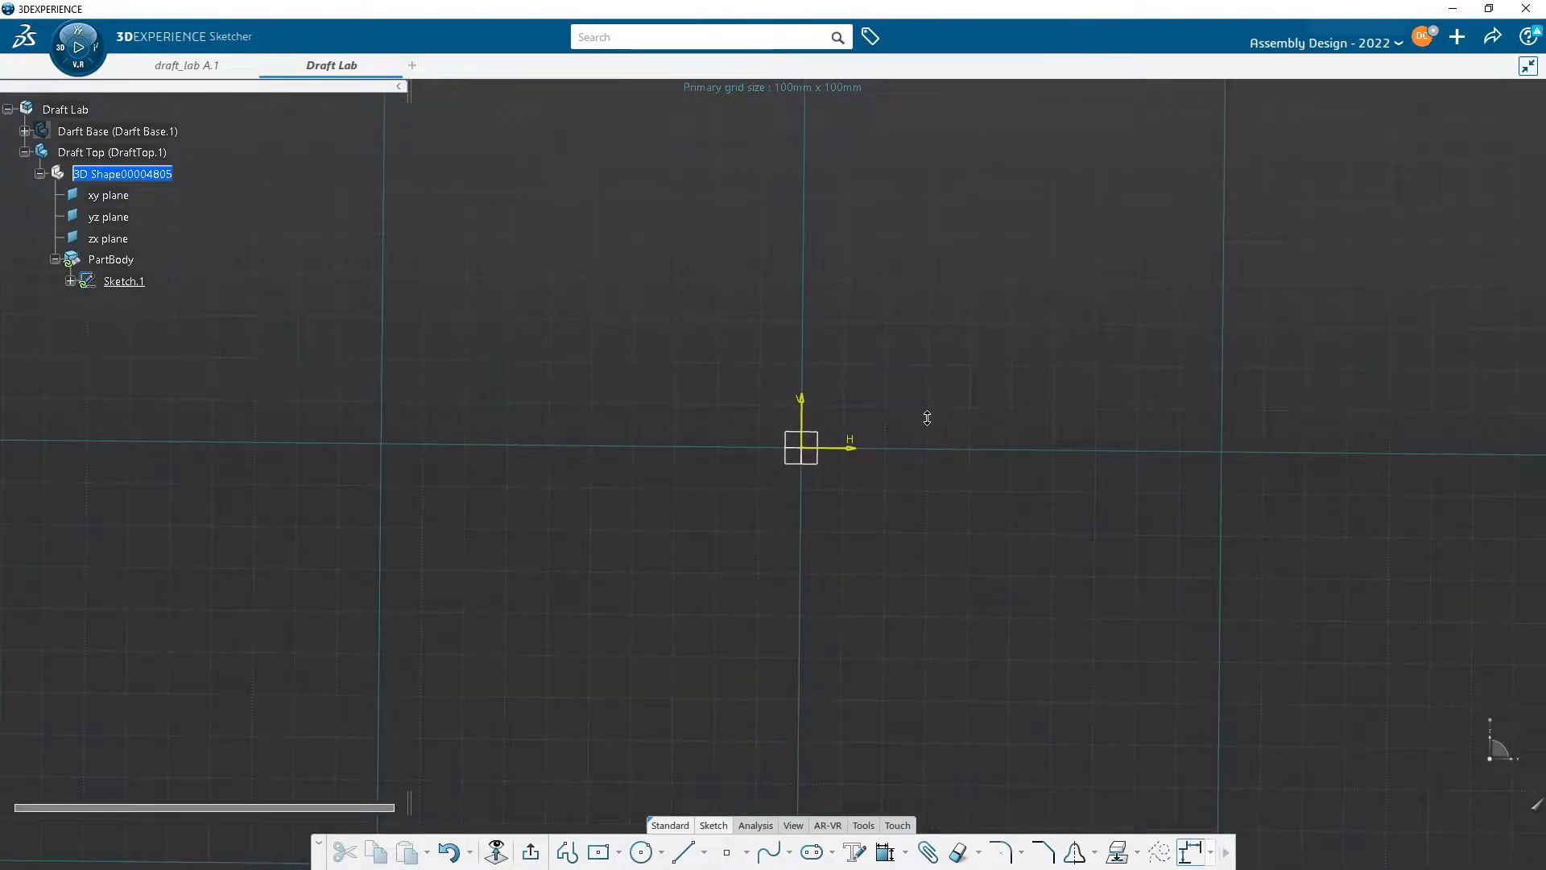
{"action": "middle_click_drag", "start_coordinate": [948, 360], "coordinate": [863, 338]}
- Draw a rectangle centered on the origin, about 60 mm square, and exit the sketch
{"action": "left_click", "coordinate": [600, 852]}
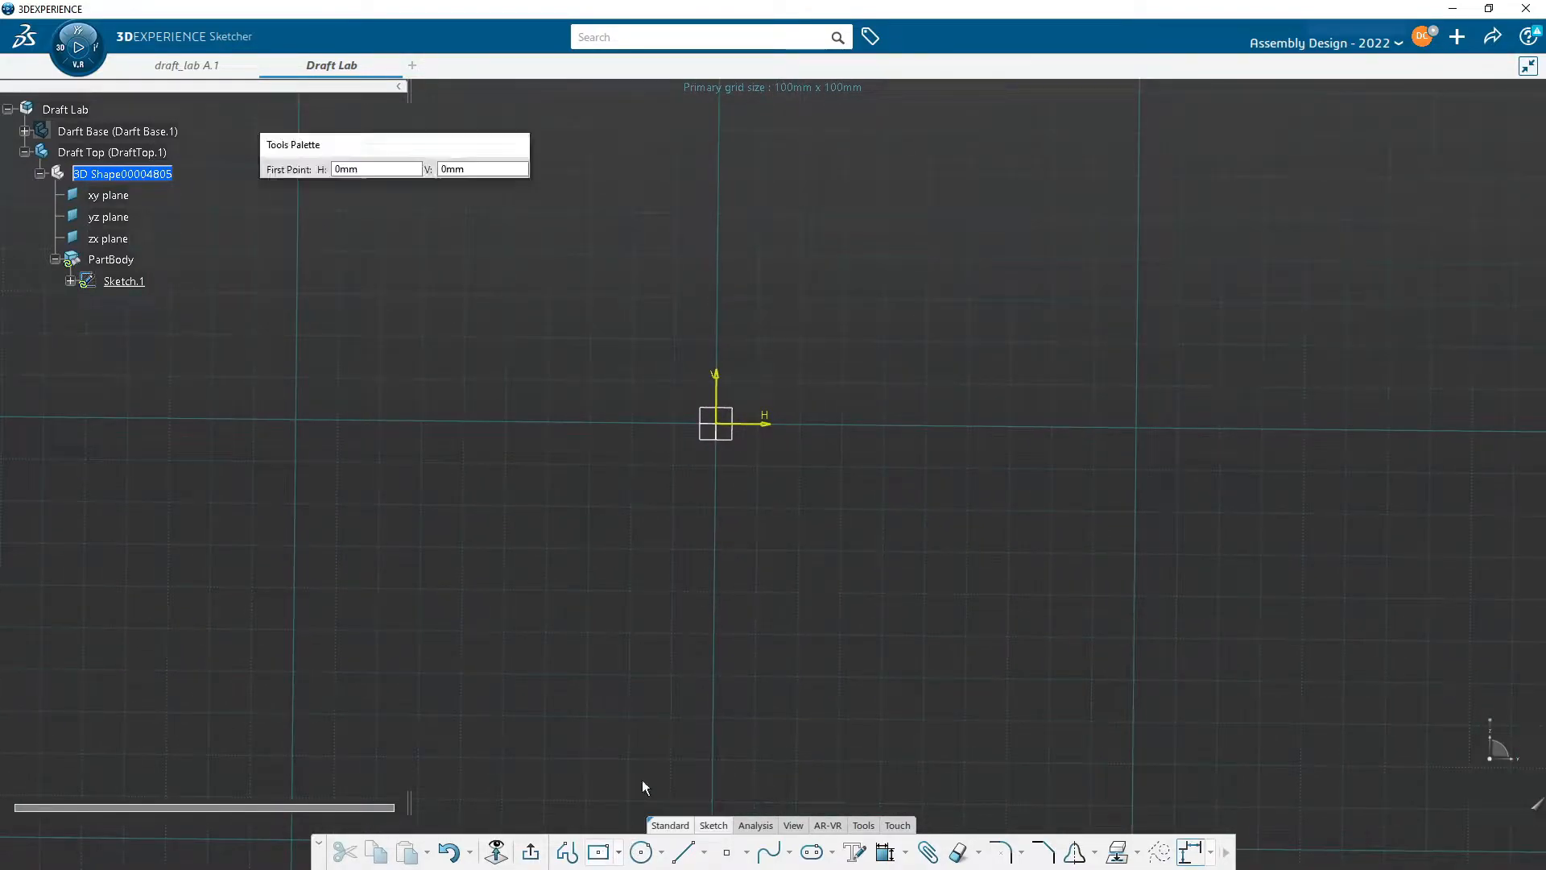
{"action": "left_click", "coordinate": [723, 422]}
{"action": "left_click", "coordinate": [844, 292]}
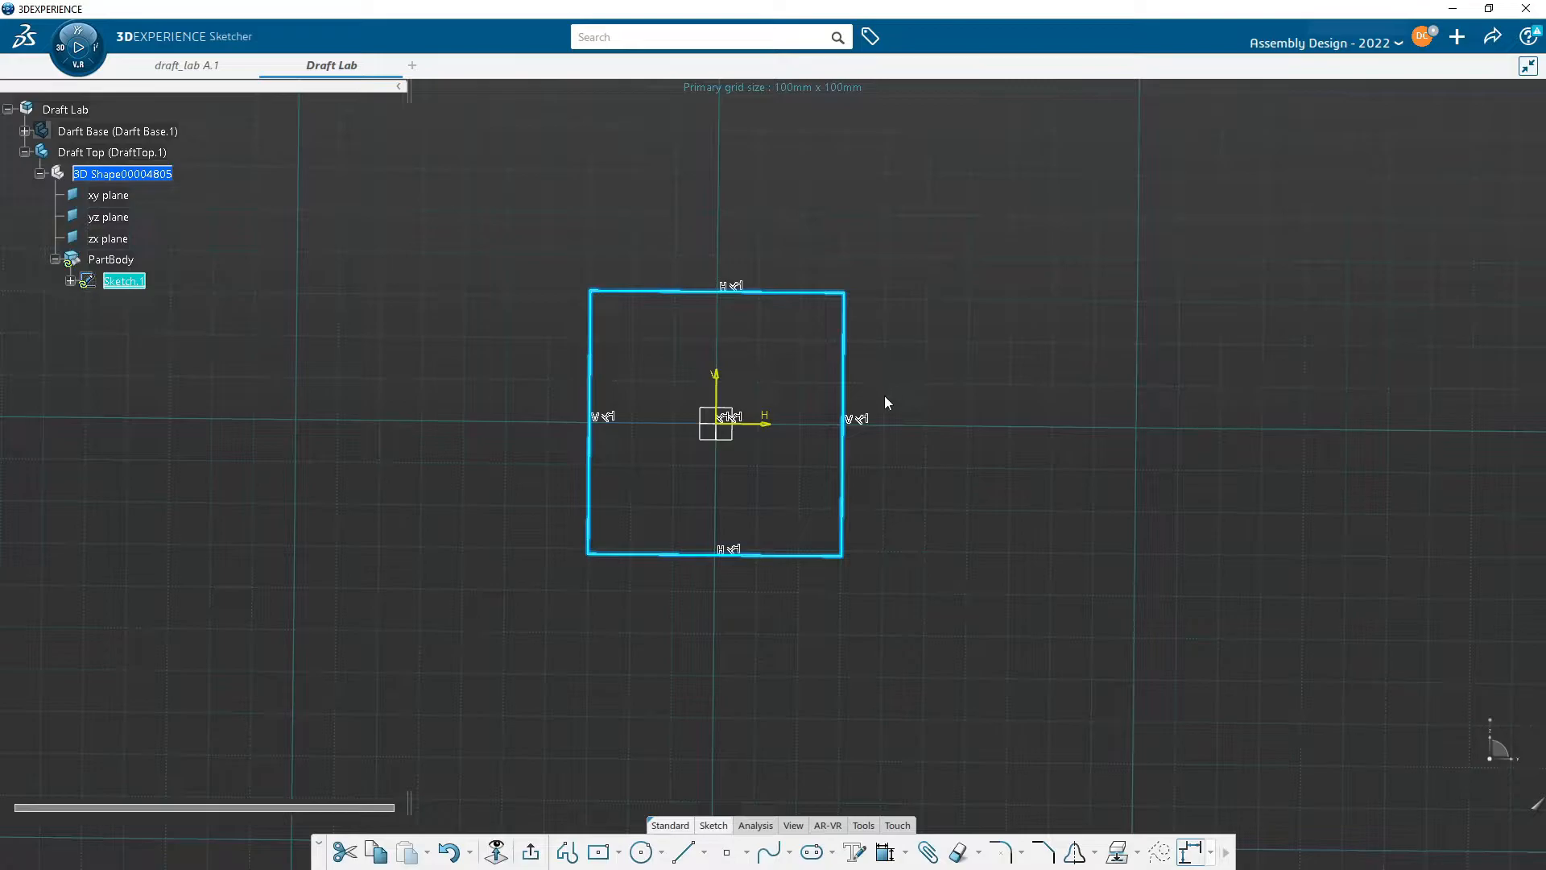
{"action": "left_click", "coordinate": [532, 855]}
- Reframe on Draft Top and show the Darft Base part again
{"action": "right_click", "coordinate": [98, 178]}
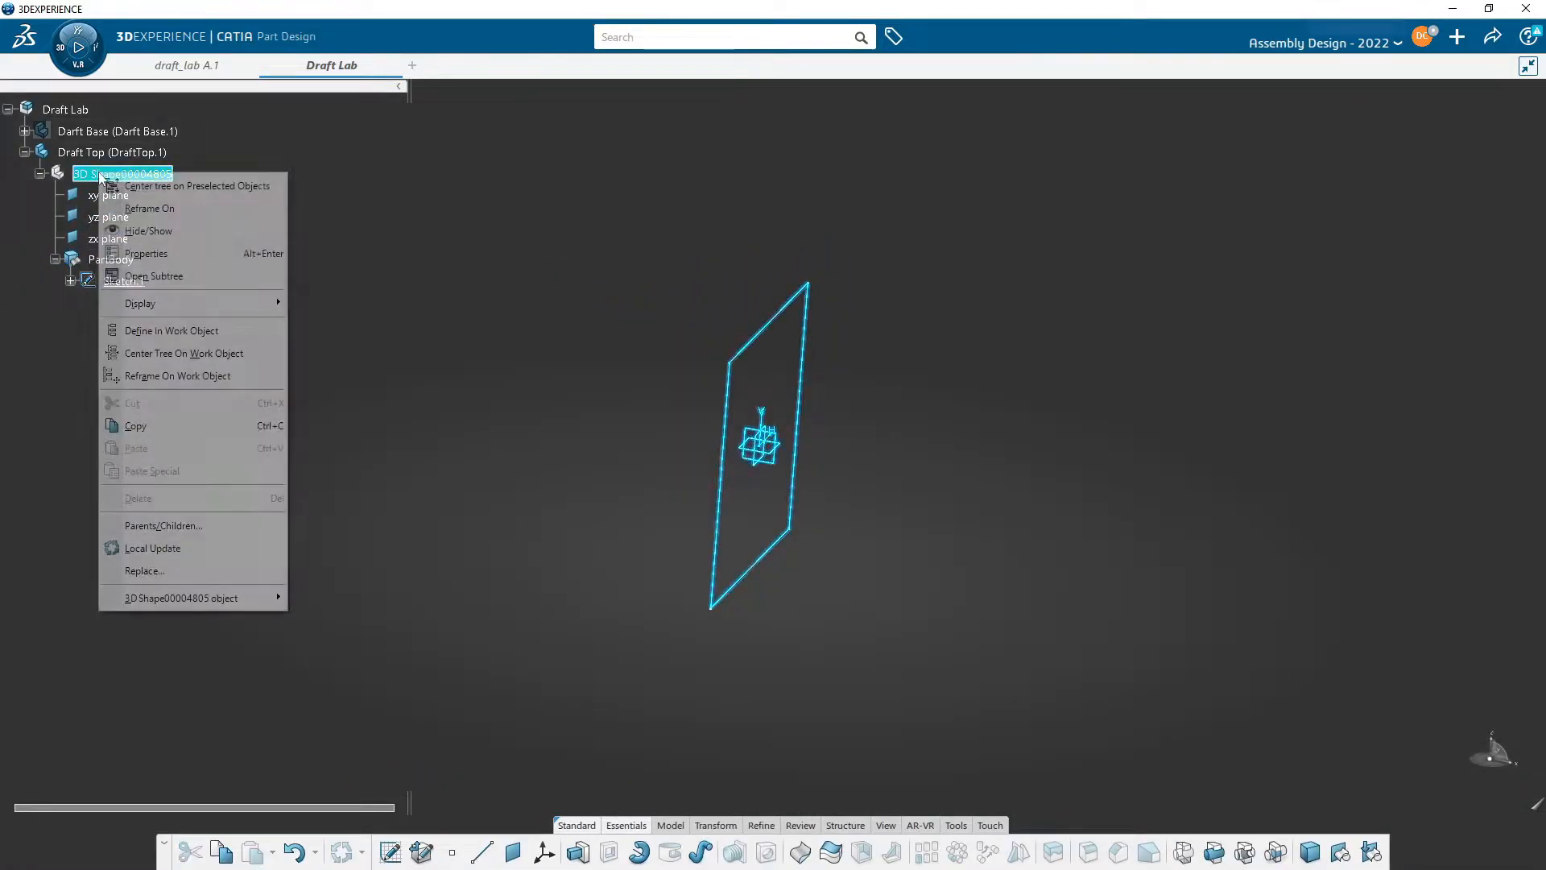
{"action": "left_click", "coordinate": [103, 155]}
{"action": "right_click", "coordinate": [105, 154]}
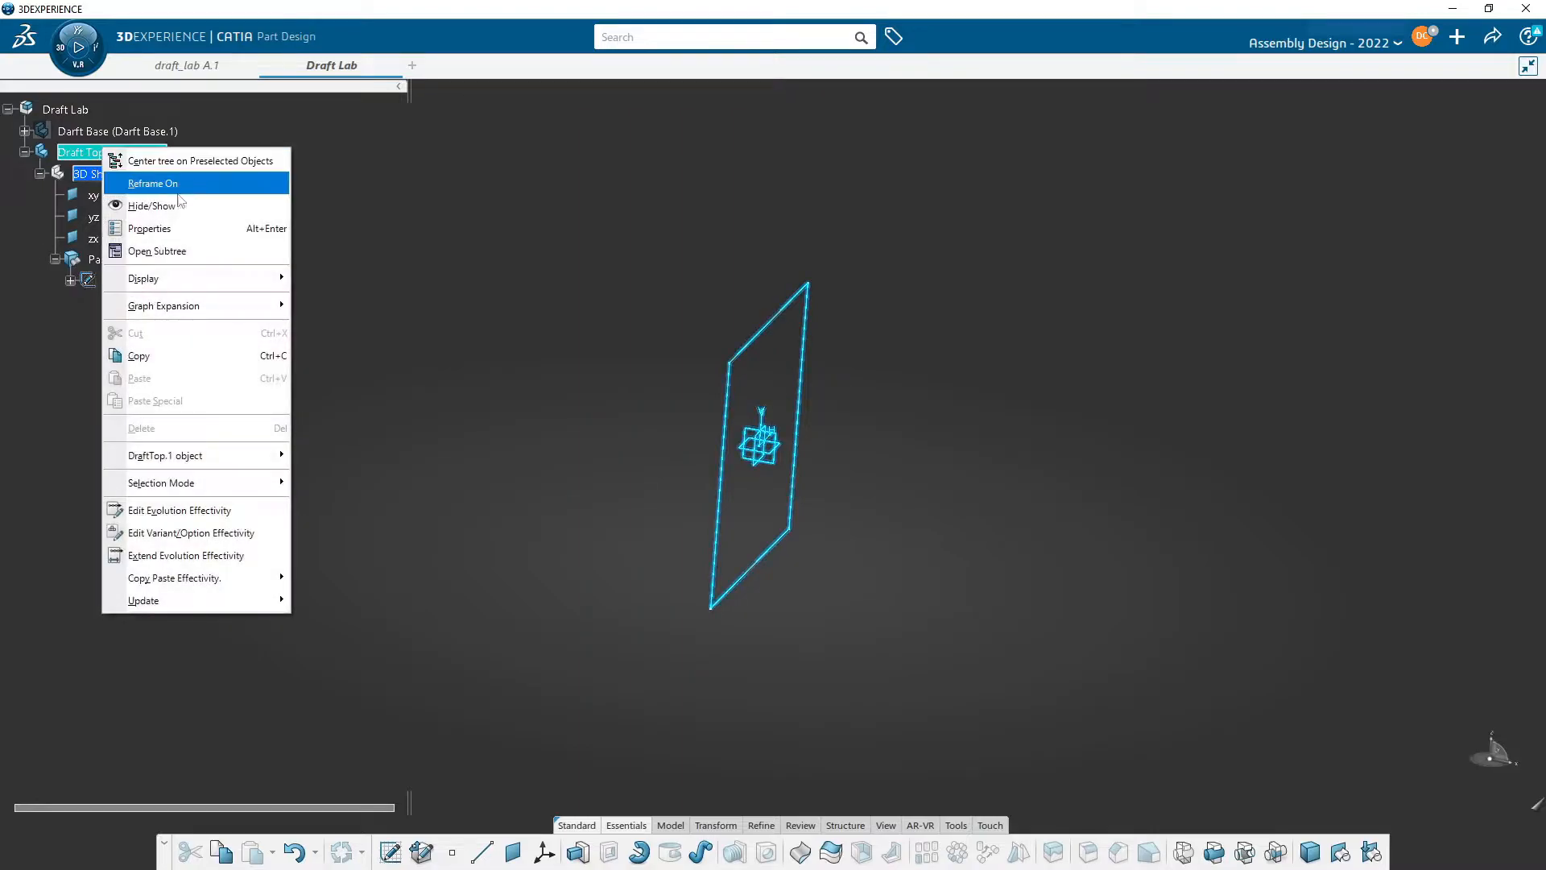
{"action": "left_click", "coordinate": [152, 182]}
{"action": "right_click", "coordinate": [125, 140]}
{"action": "key", "text": "Escape"}
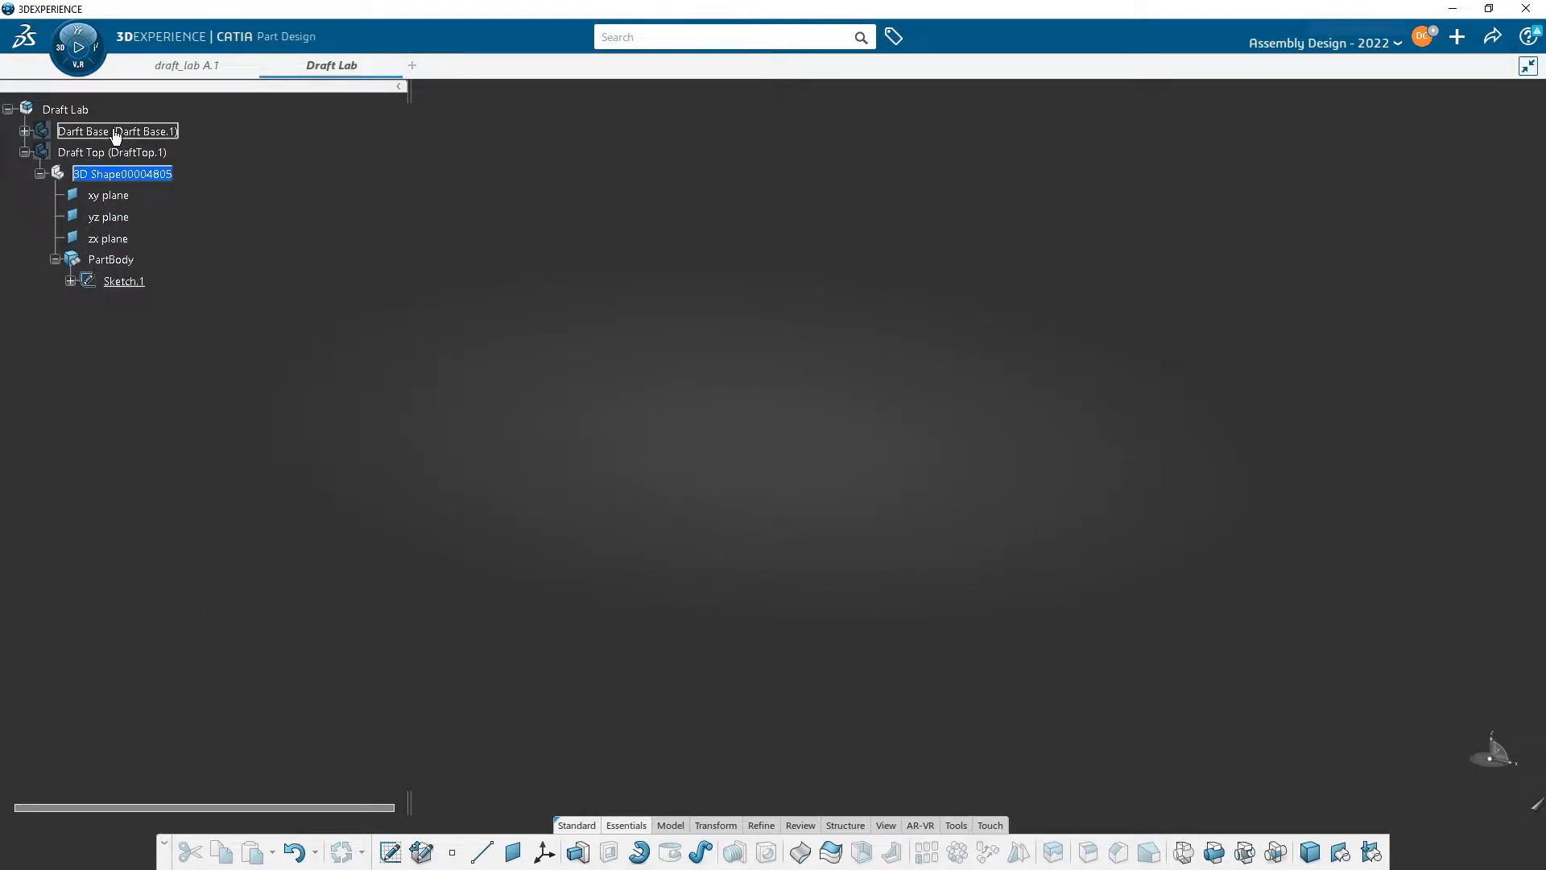
{"action": "right_click", "coordinate": [117, 137]}
{"action": "left_click", "coordinate": [153, 187]}
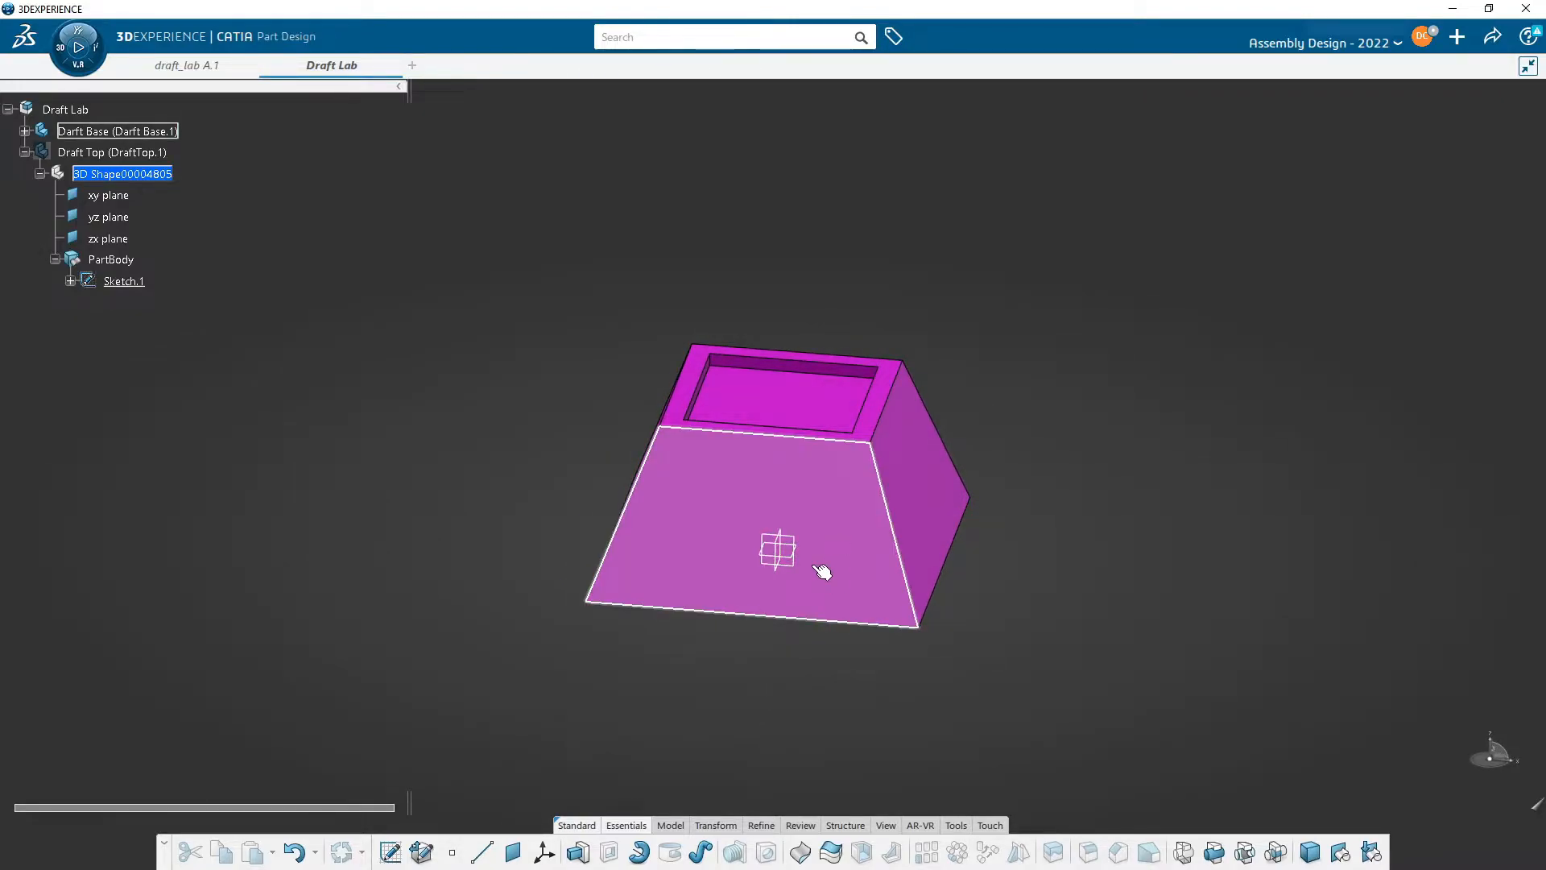
- Expand the Darft Base tree and open its Pad.1 sketch to inspect the base profile
{"action": "middle_click_drag", "start_coordinate": [808, 605], "coordinate": [807, 469]}
{"action": "middle_click_drag", "start_coordinate": [808, 556], "coordinate": [846, 483]}
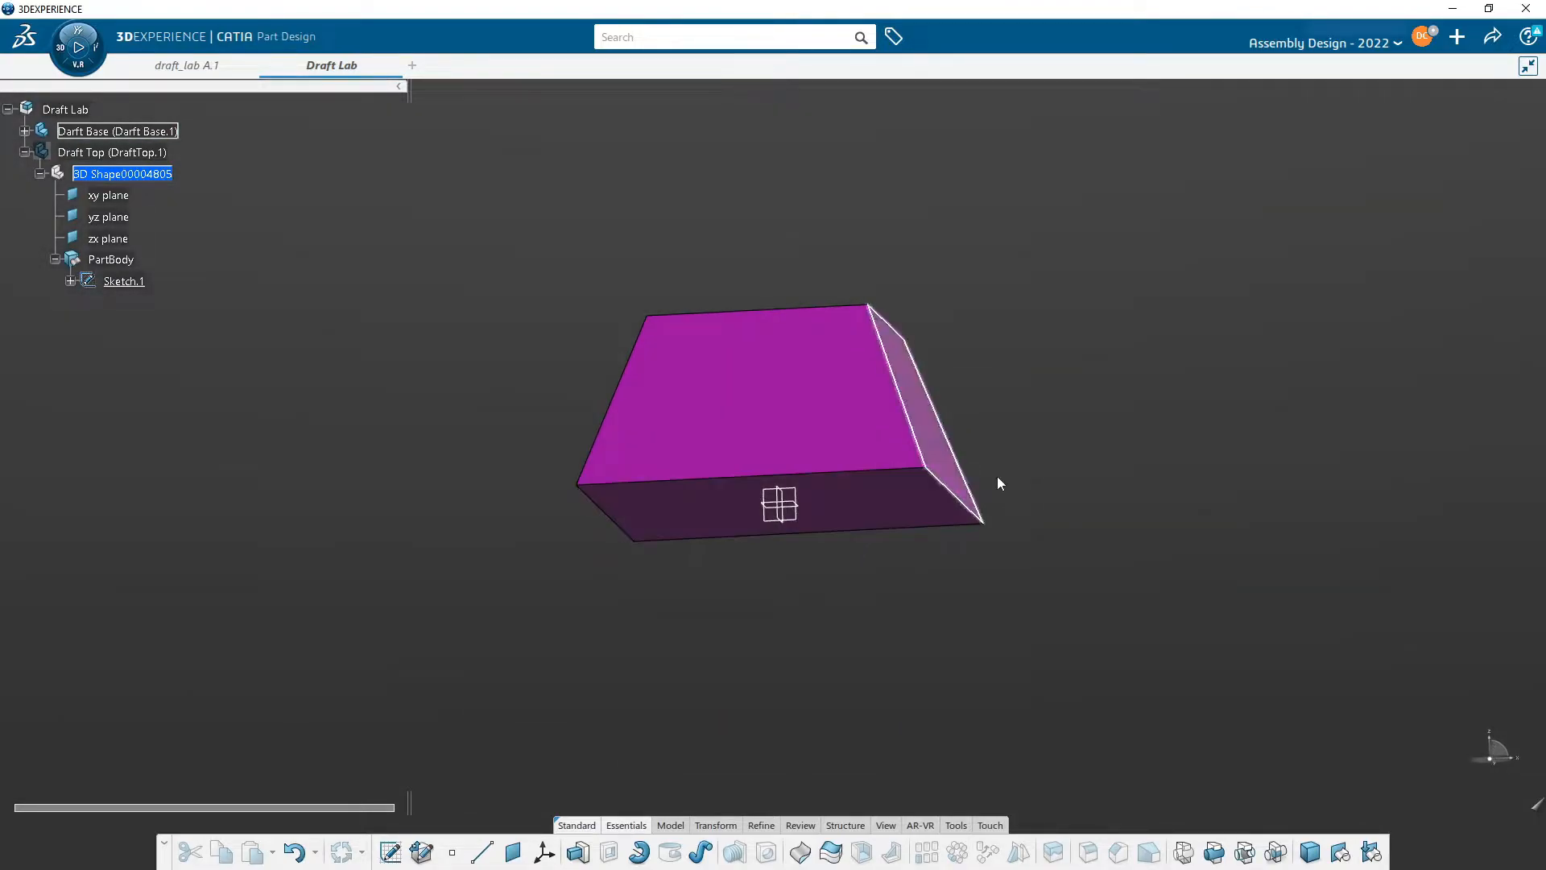
{"action": "middle_click_drag", "start_coordinate": [901, 331], "coordinate": [949, 486]}
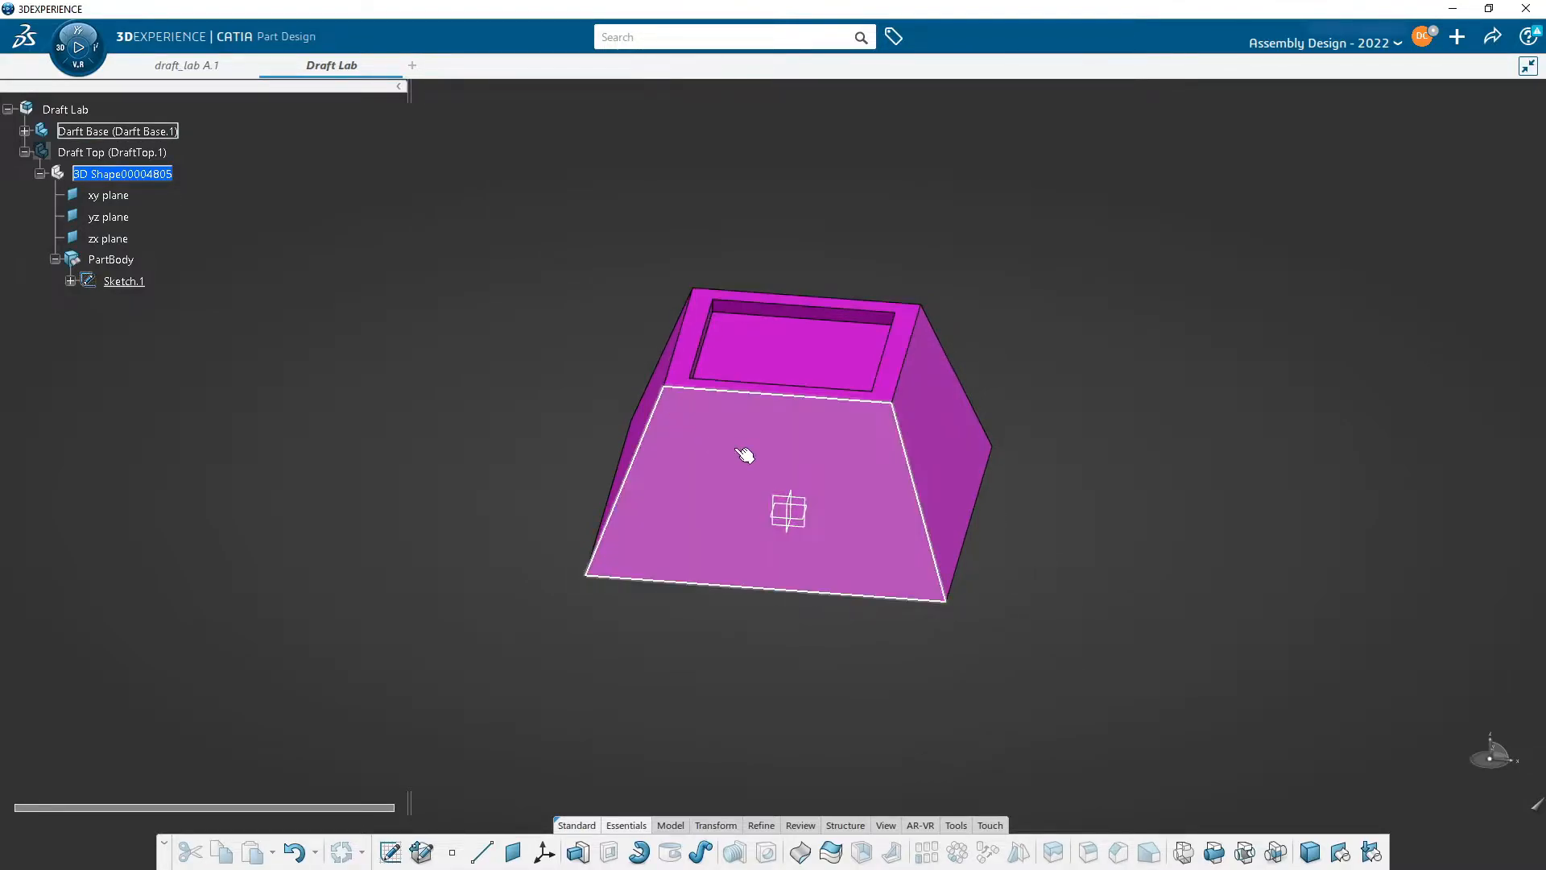
{"action": "left_click", "coordinate": [894, 368]}
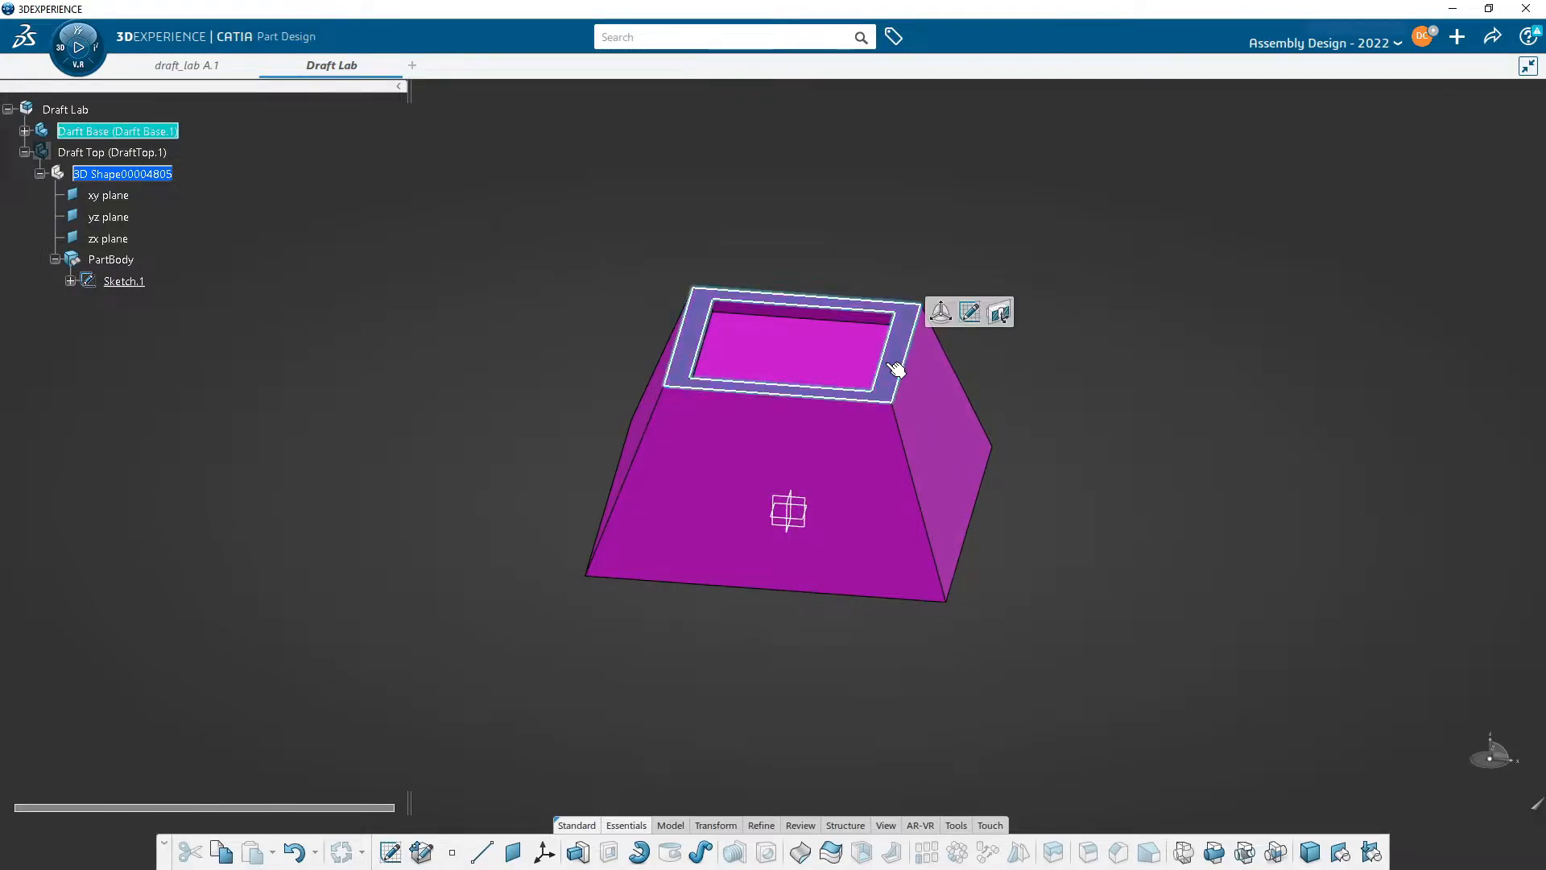
{"action": "left_click", "coordinate": [24, 131]}
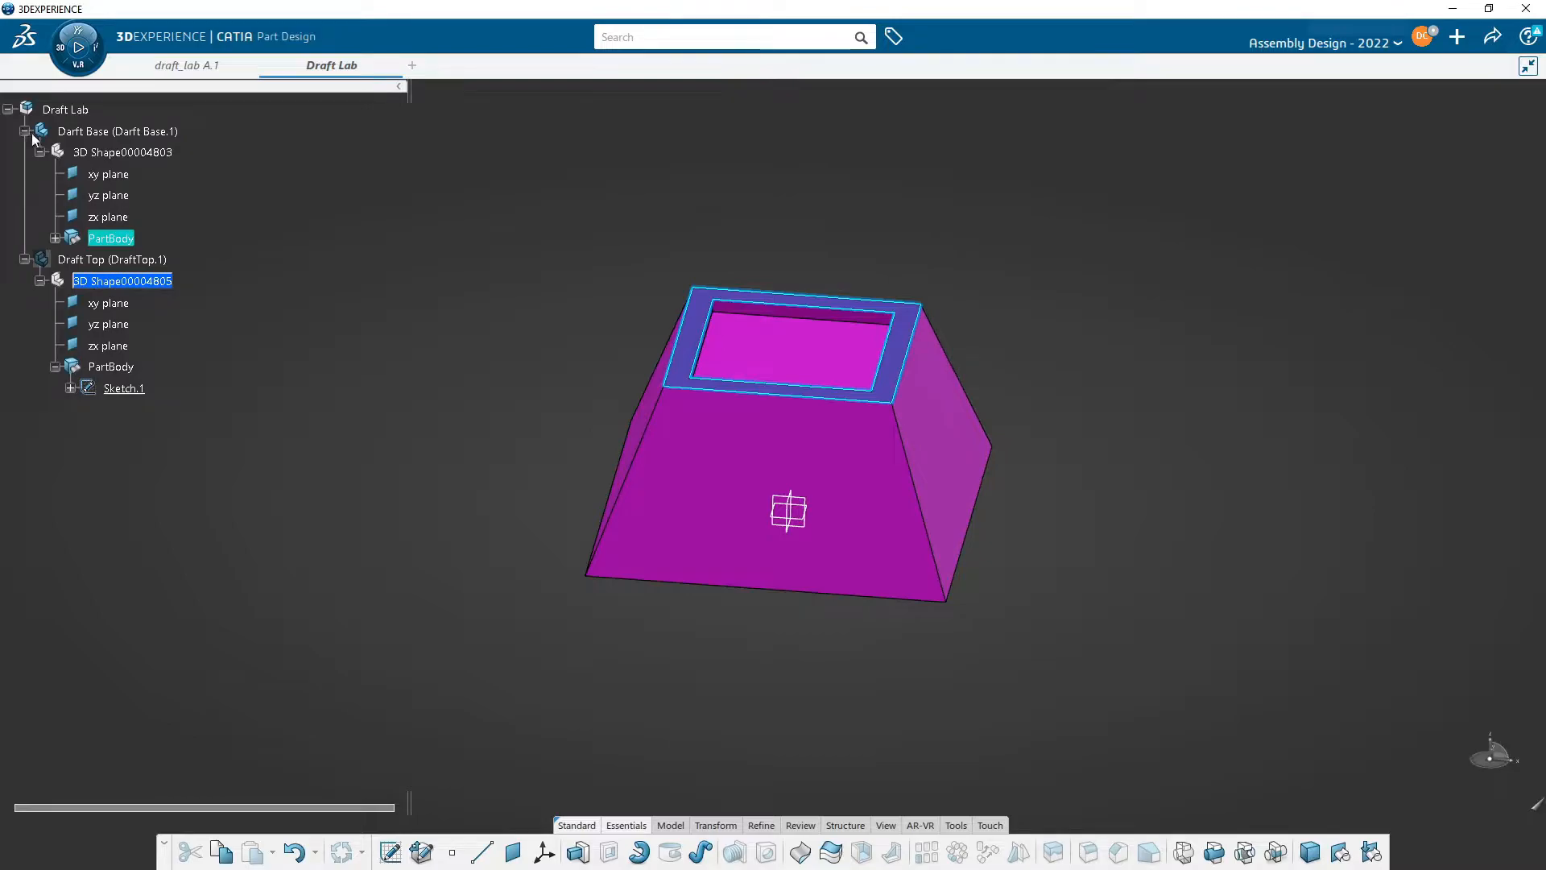
{"action": "left_click", "coordinate": [54, 238]}
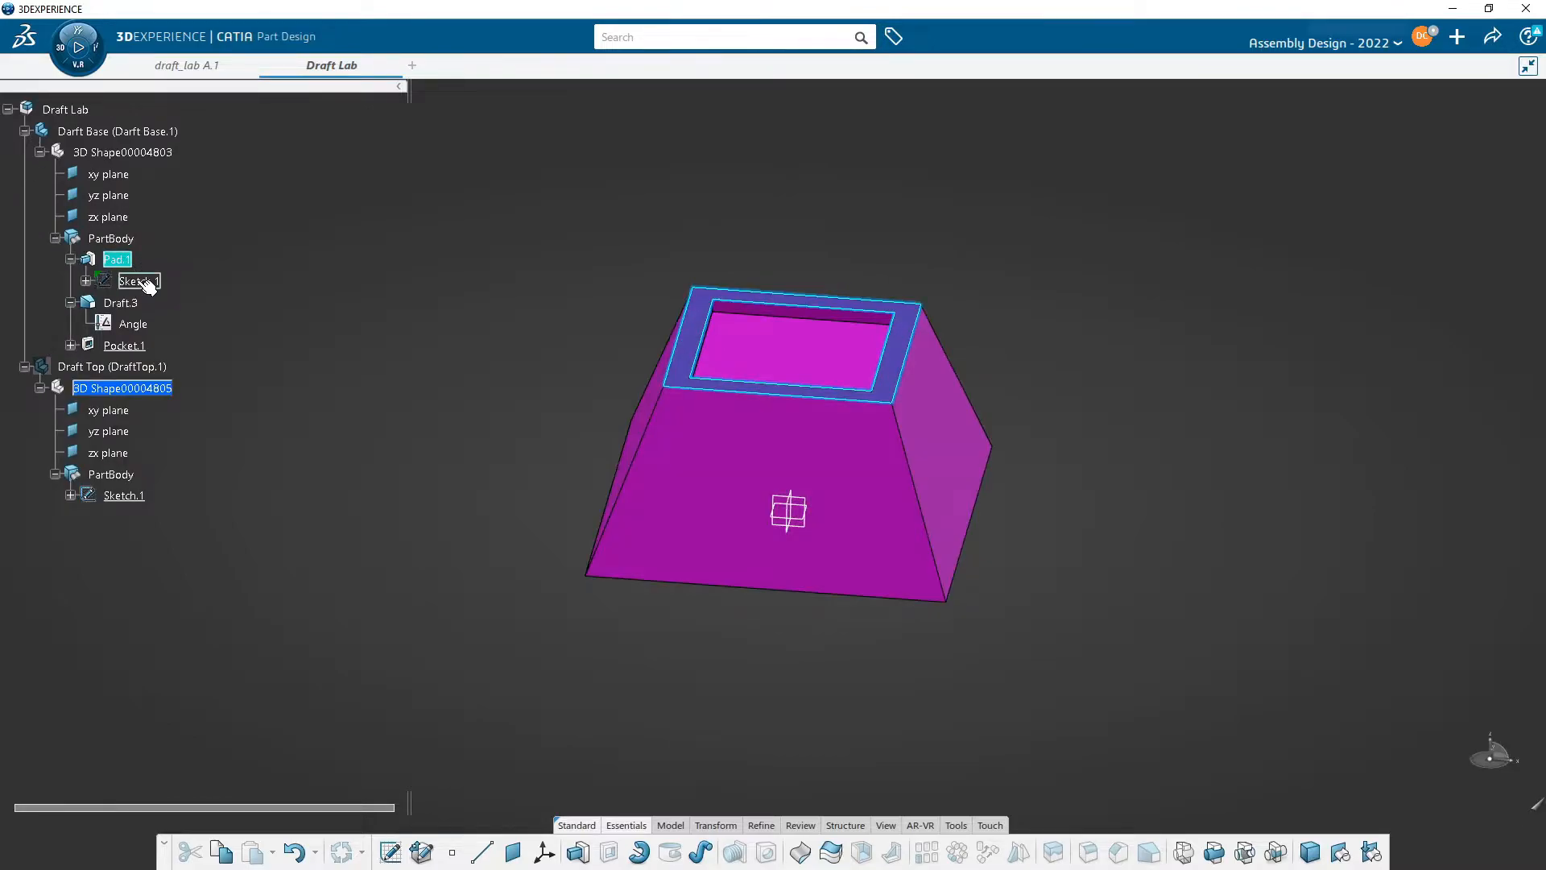
{"action": "left_click", "coordinate": [145, 282]}
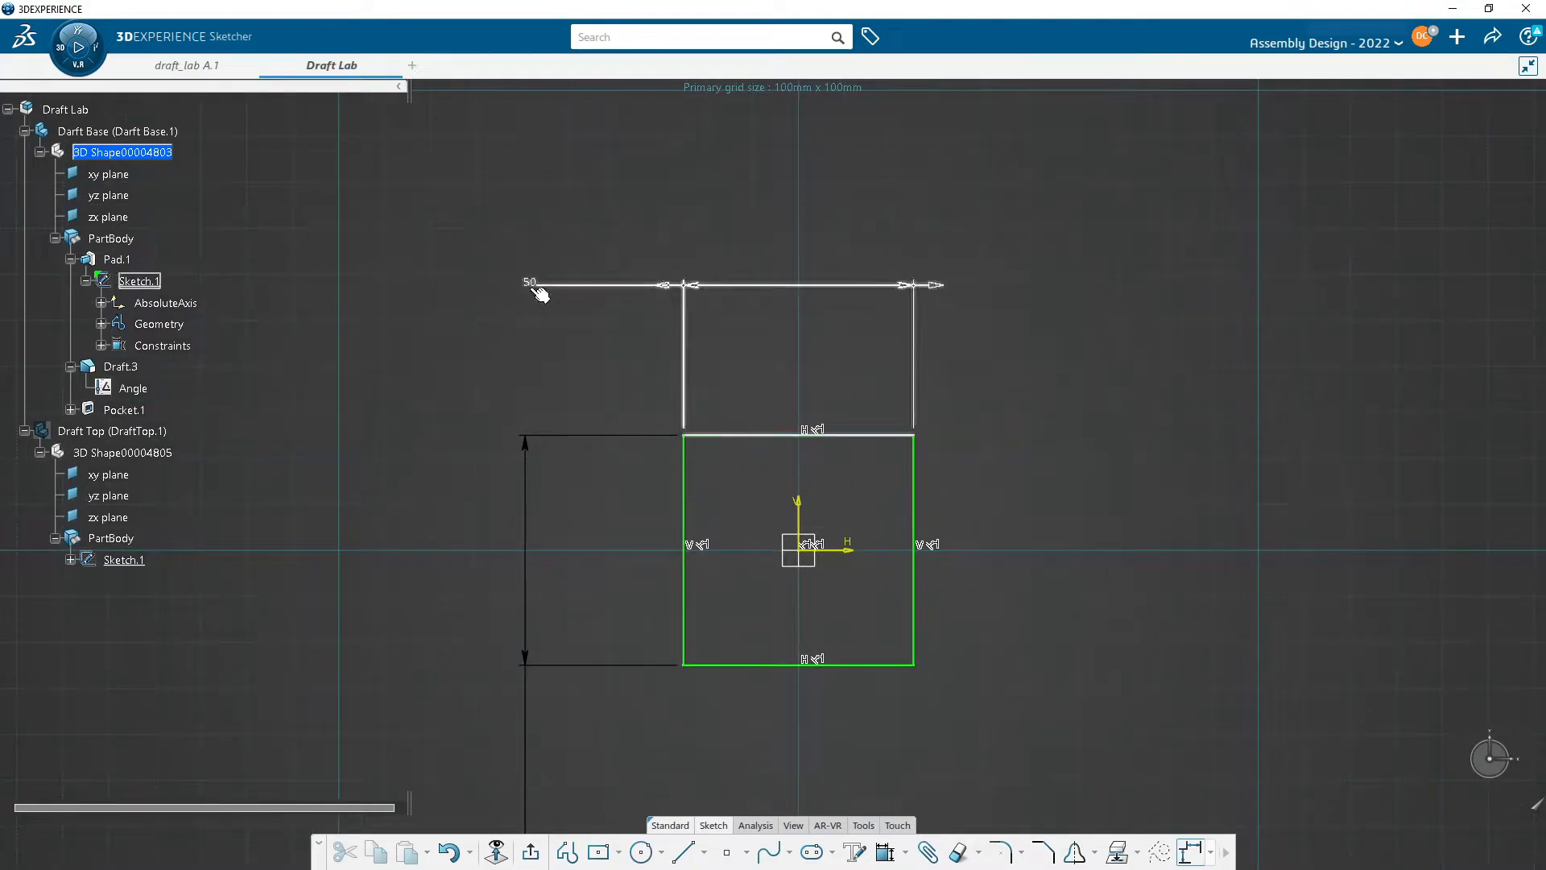
- Exit the base sketch and orbit around the Darft Base to examine its drafted walls and top pocket
{"action": "middle_click_drag", "start_coordinate": [835, 276], "coordinate": [863, 138]}
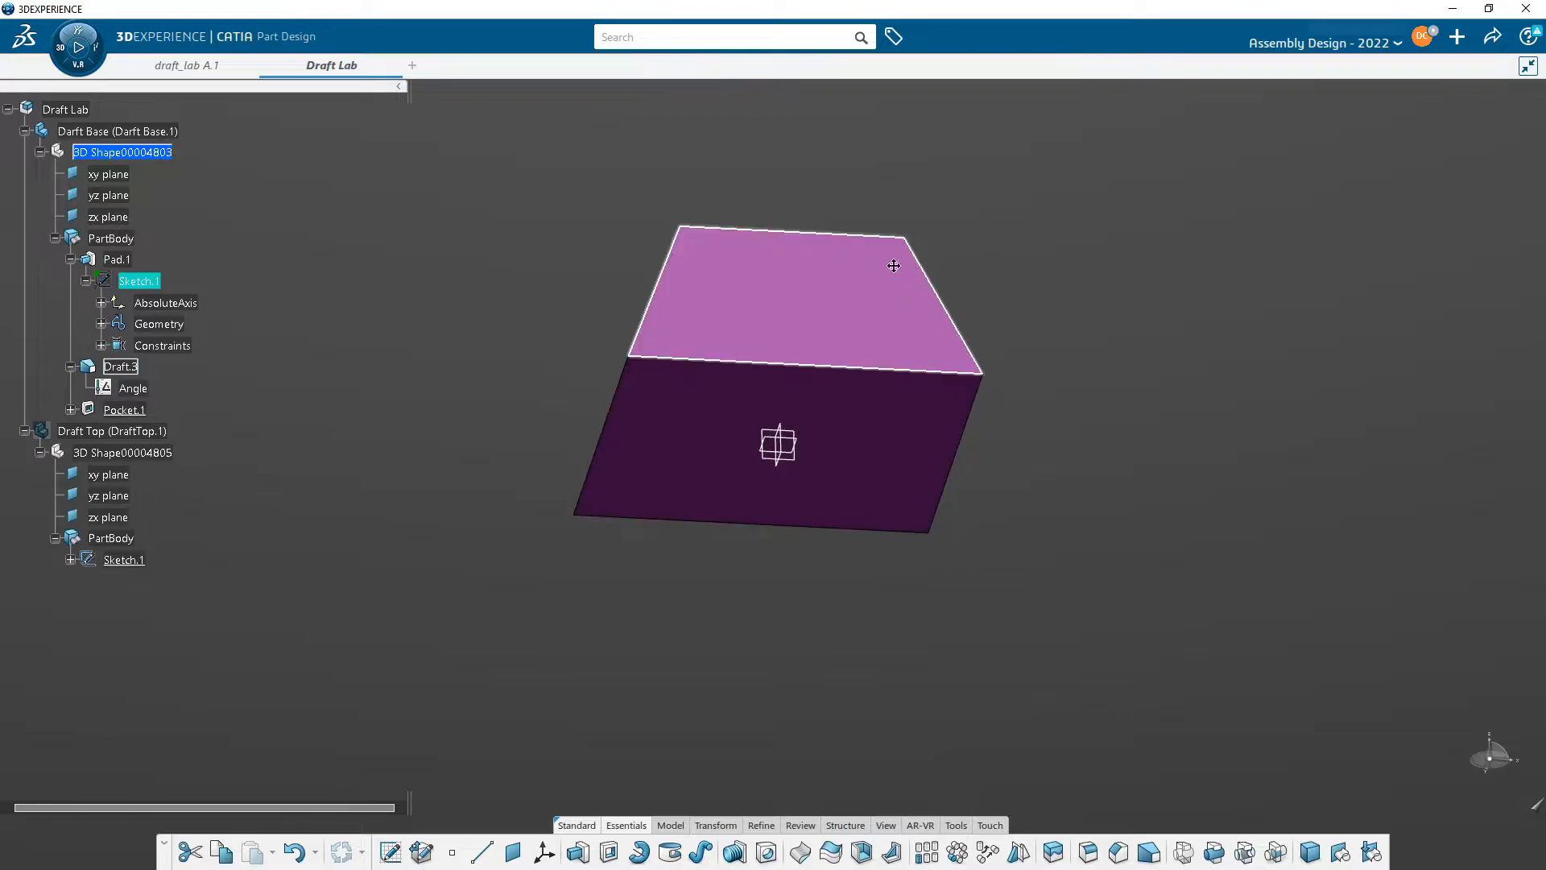
{"action": "middle_click_drag", "start_coordinate": [894, 249], "coordinate": [867, 466]}
{"action": "middle_click_drag", "start_coordinate": [849, 361], "coordinate": [825, 425]}
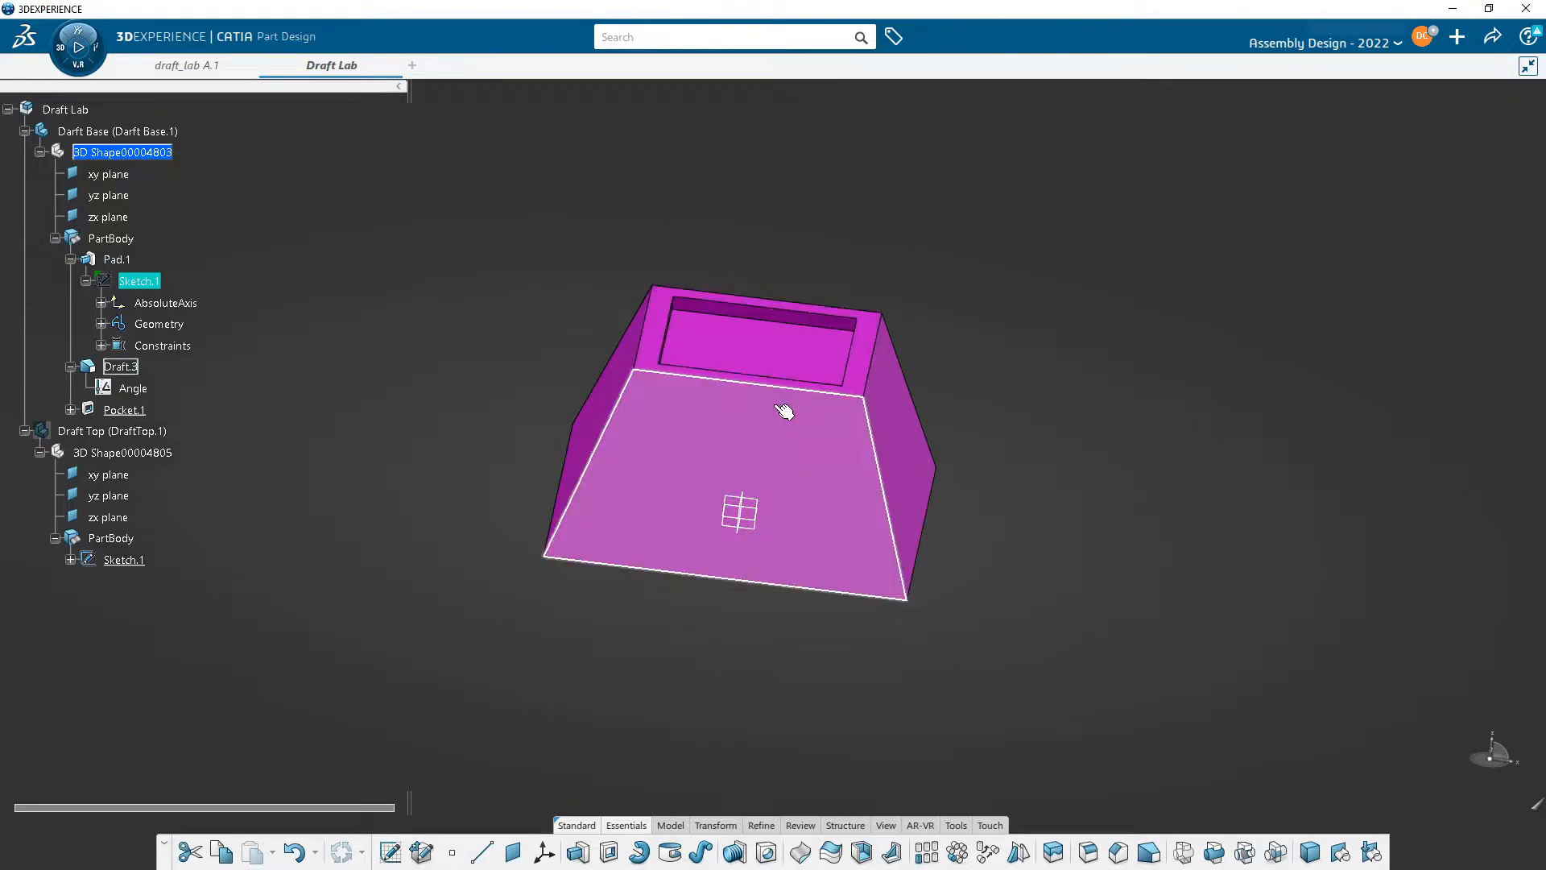
{"action": "middle_click_drag", "start_coordinate": [804, 428], "coordinate": [738, 227]}
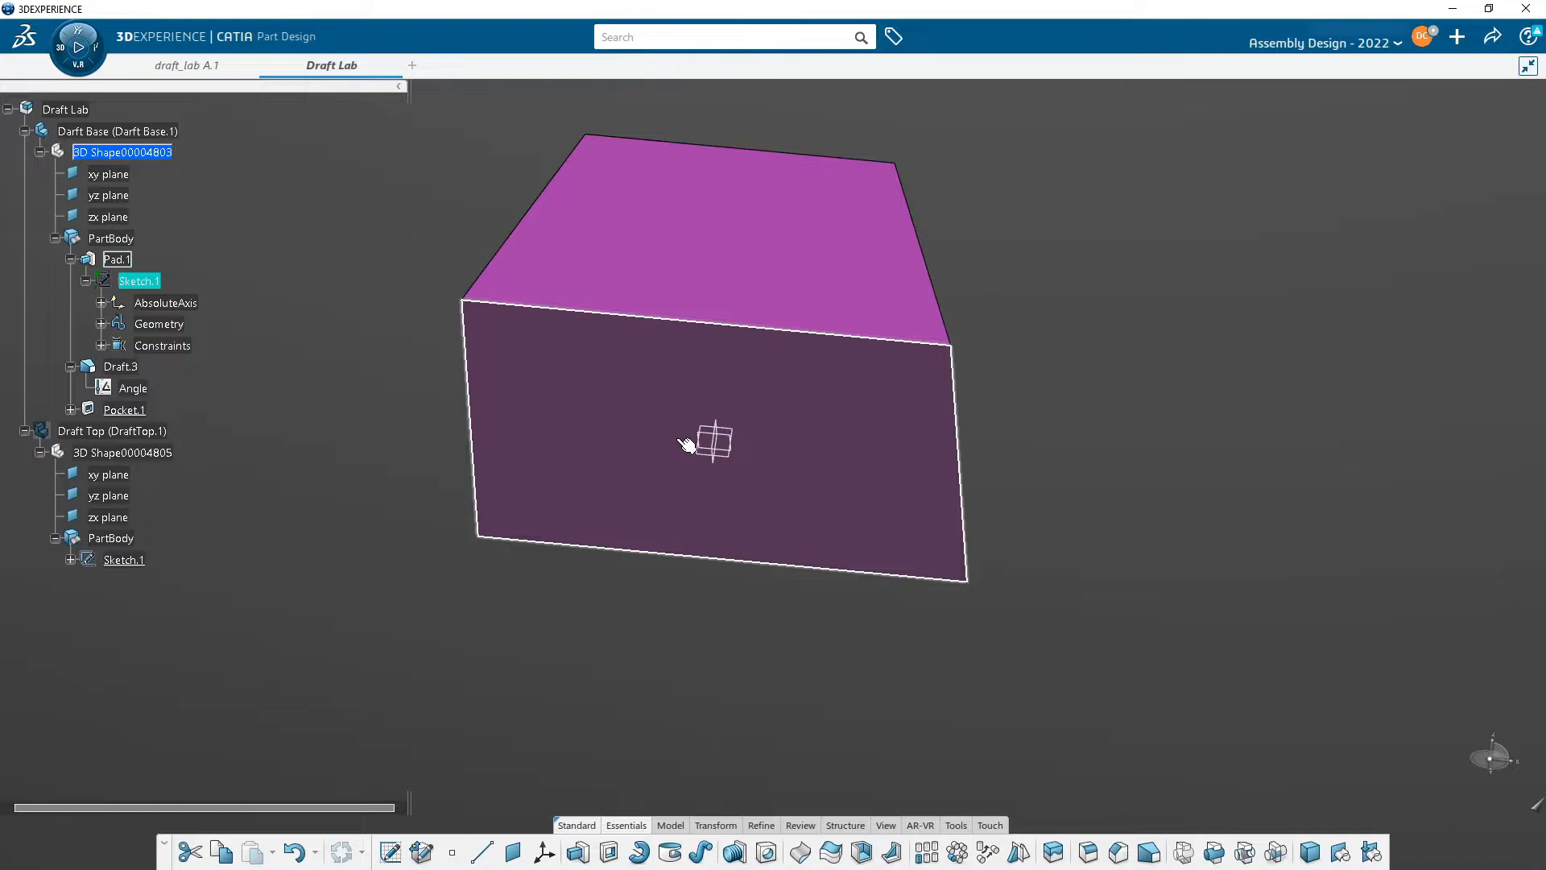
{"action": "middle_click_drag", "start_coordinate": [593, 362], "coordinate": [611, 496]}
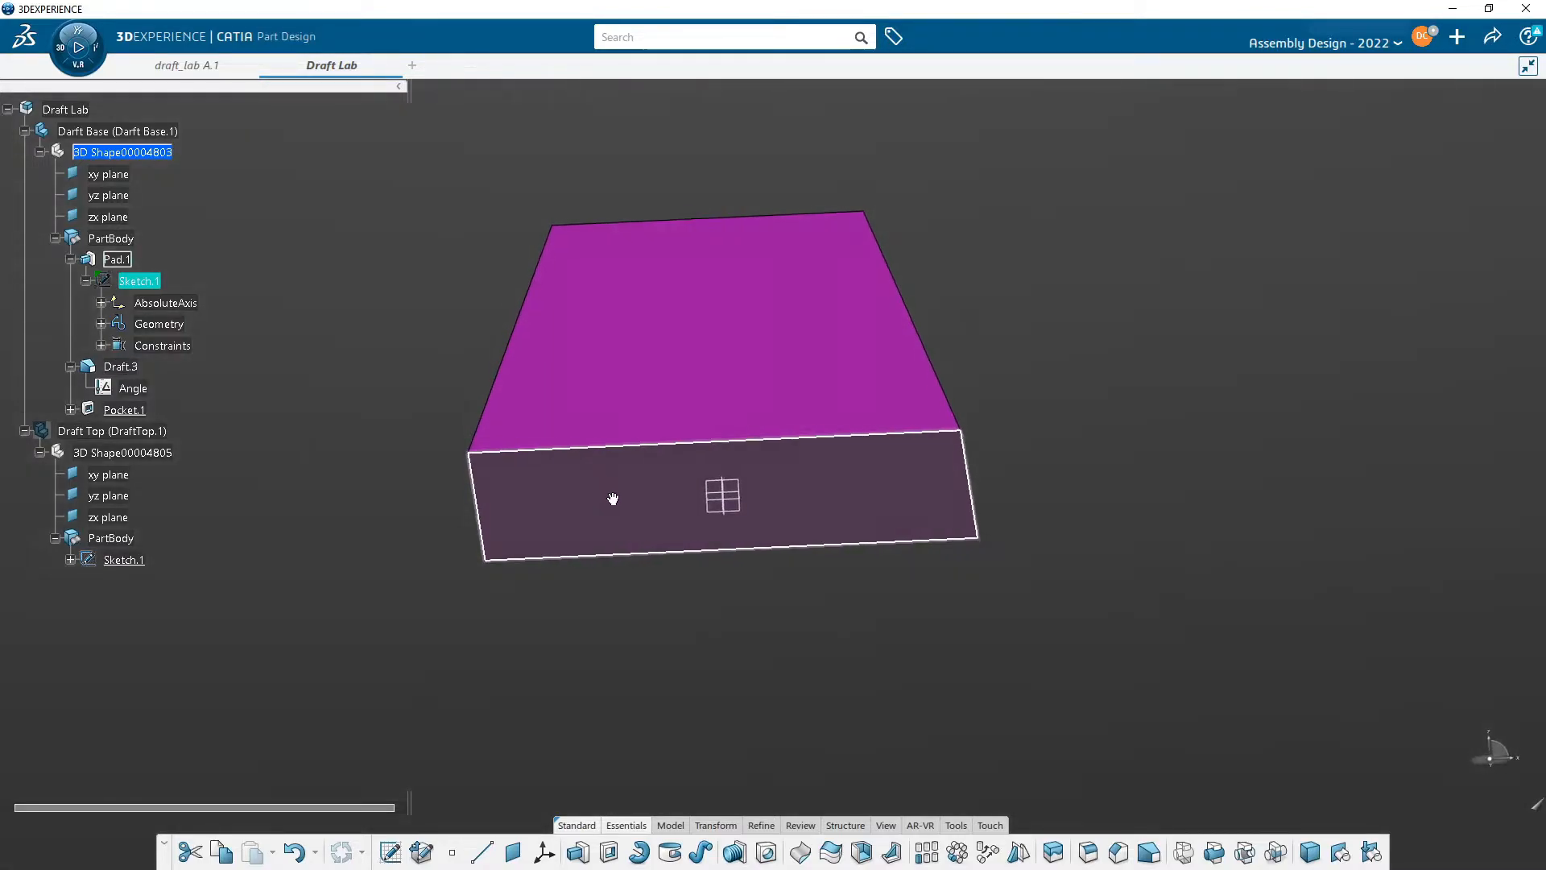
{"action": "middle_click_drag", "start_coordinate": [945, 365], "coordinate": [851, 430]}
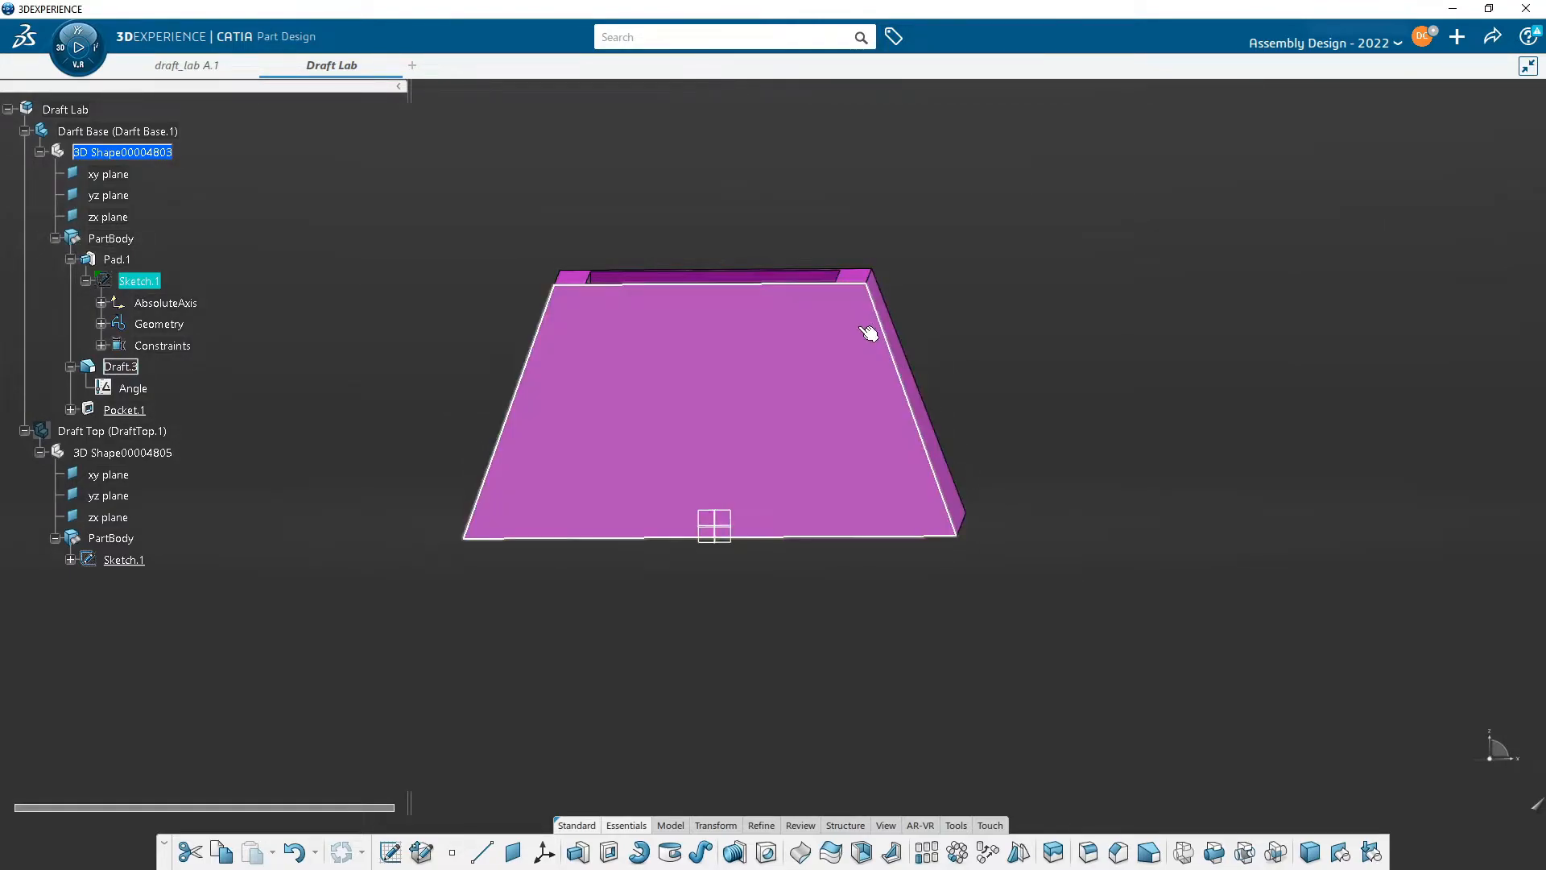
{"action": "middle_click_drag", "start_coordinate": [797, 244], "coordinate": [770, 274]}
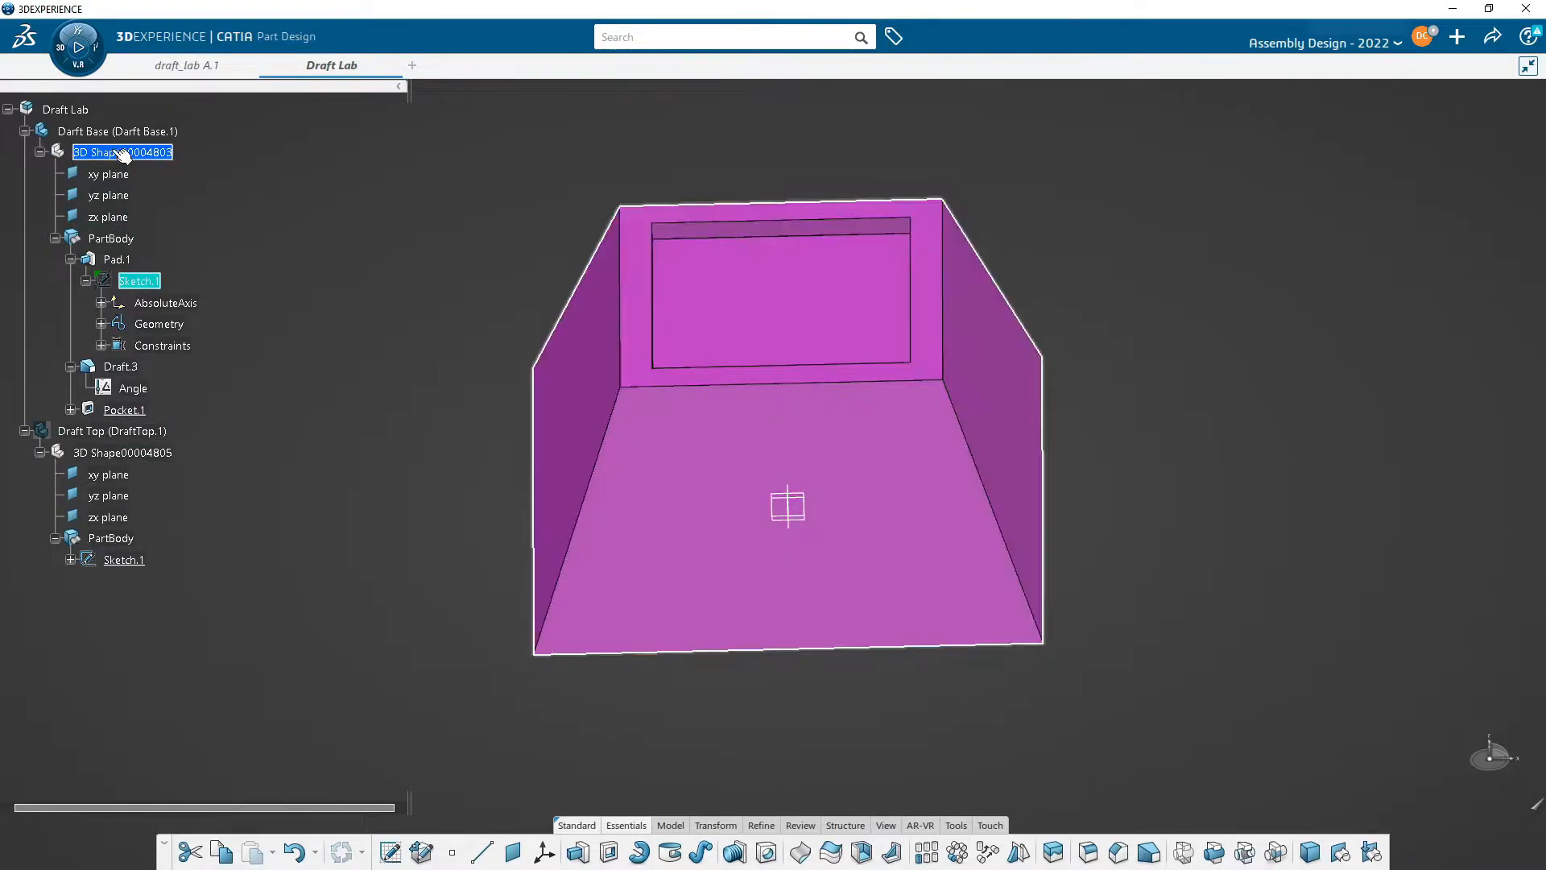
{"action": "middle_click_drag", "start_coordinate": [840, 510], "coordinate": [807, 528]}
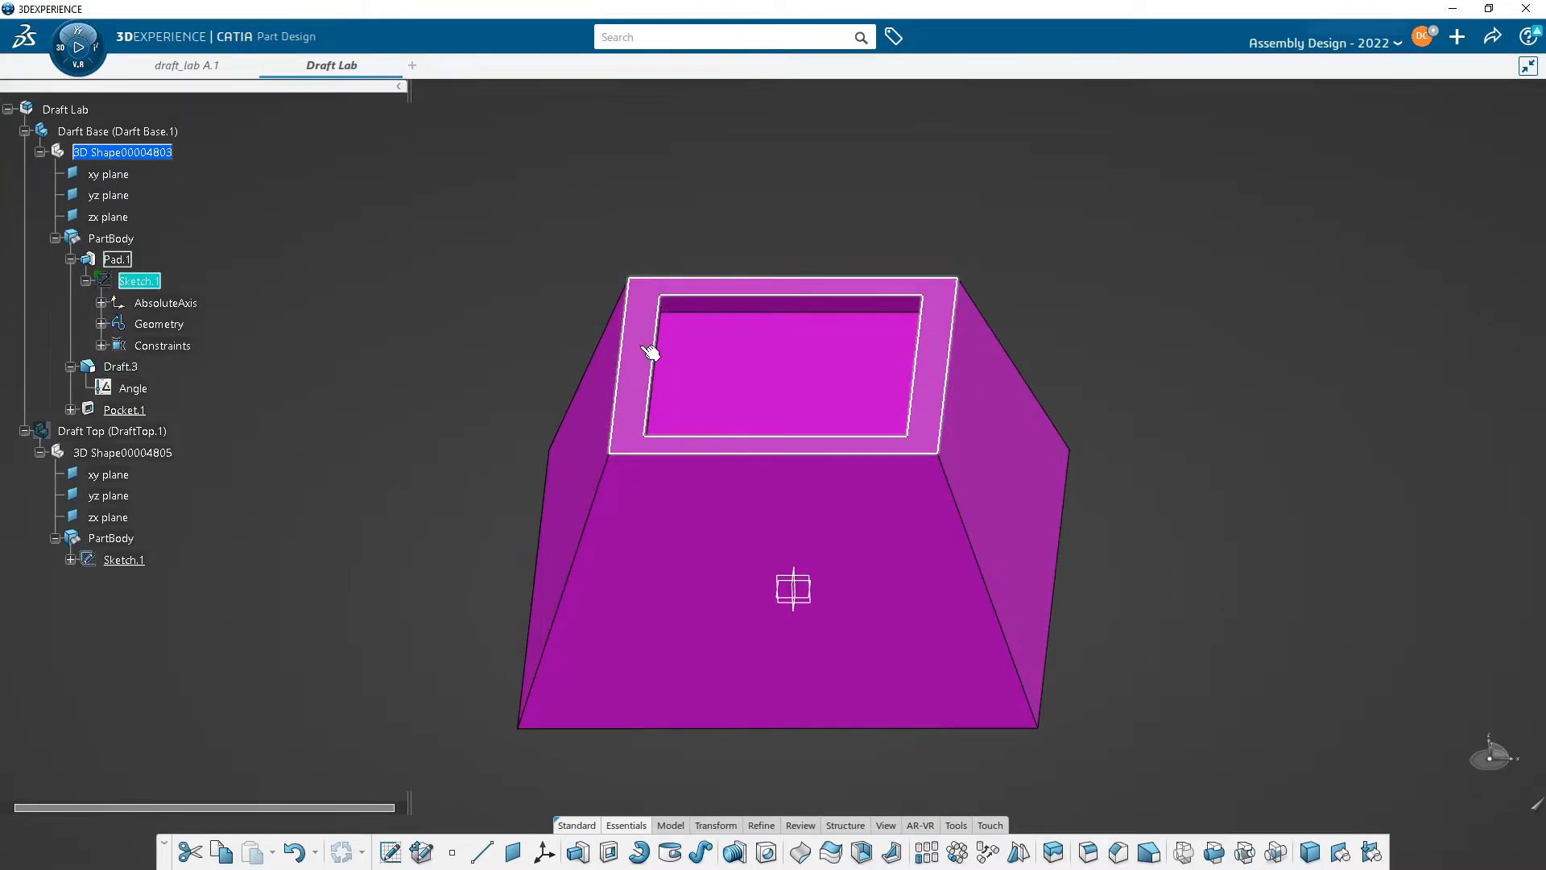
{"action": "middle_click_drag", "start_coordinate": [632, 455], "coordinate": [634, 387]}
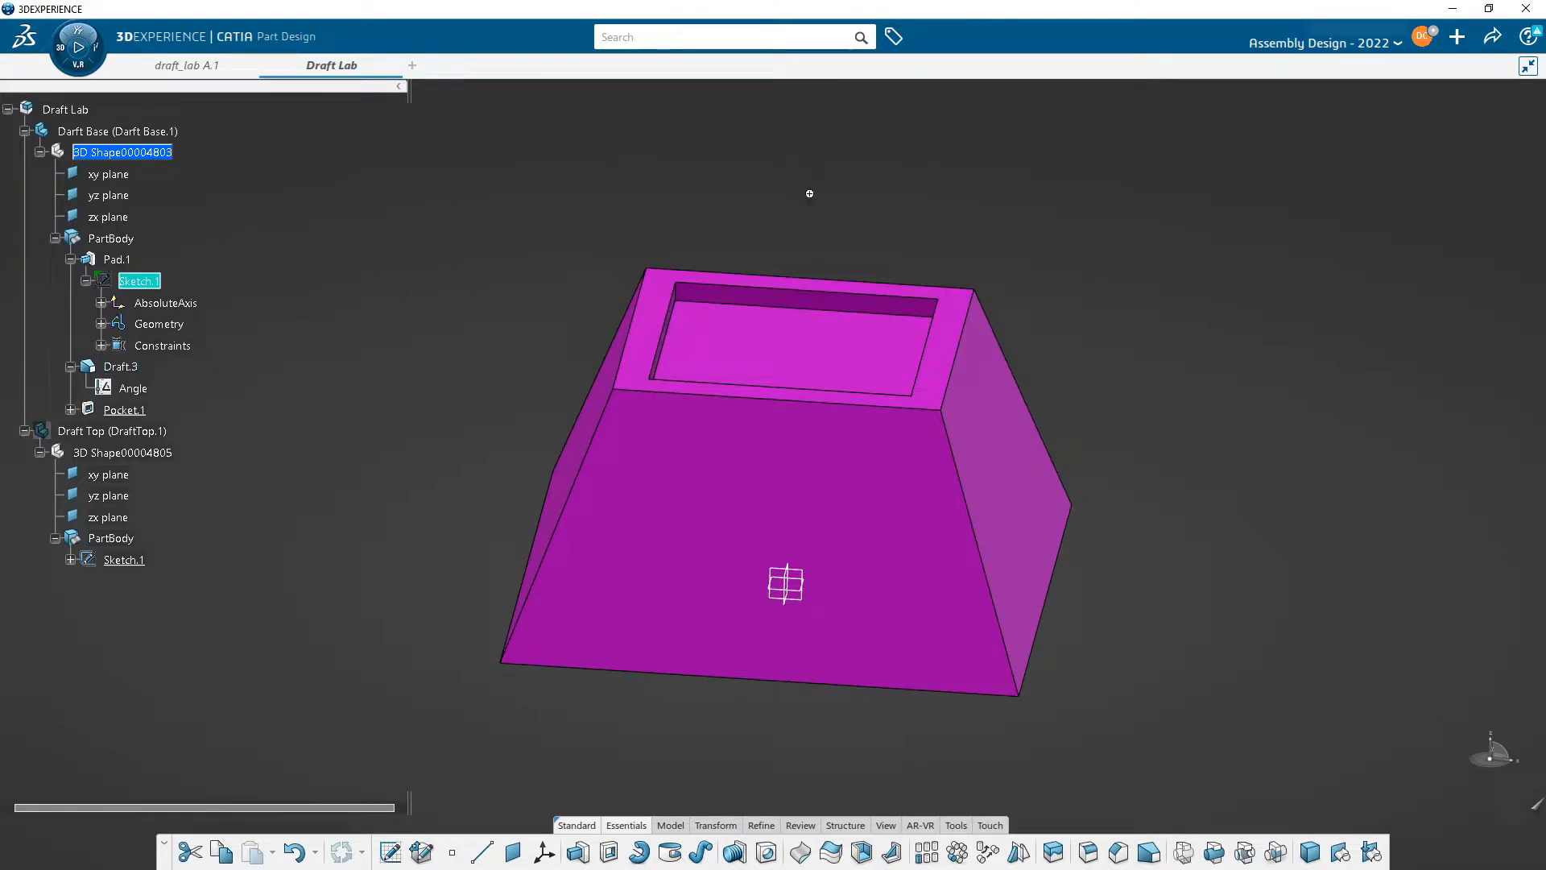
{"action": "middle_click_drag", "start_coordinate": [809, 194], "coordinate": [781, 217]}
{"action": "middle_click_drag", "start_coordinate": [769, 503], "coordinate": [813, 489]}
{"action": "middle_click_drag", "start_coordinate": [863, 476], "coordinate": [811, 246]}
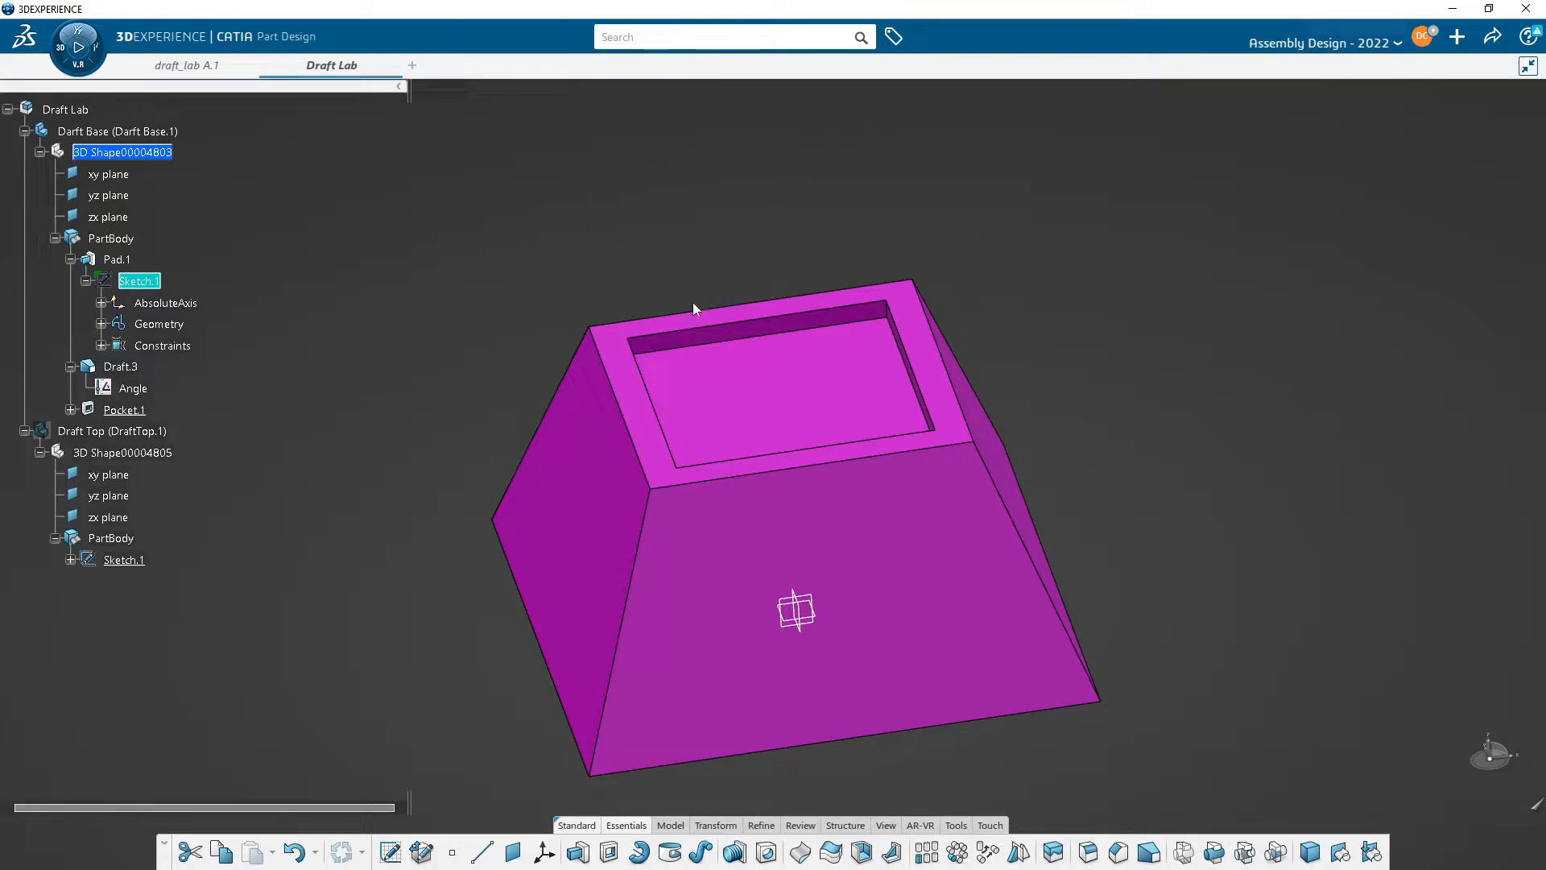
{"action": "middle_click_drag", "start_coordinate": [780, 597], "coordinate": [719, 530]}
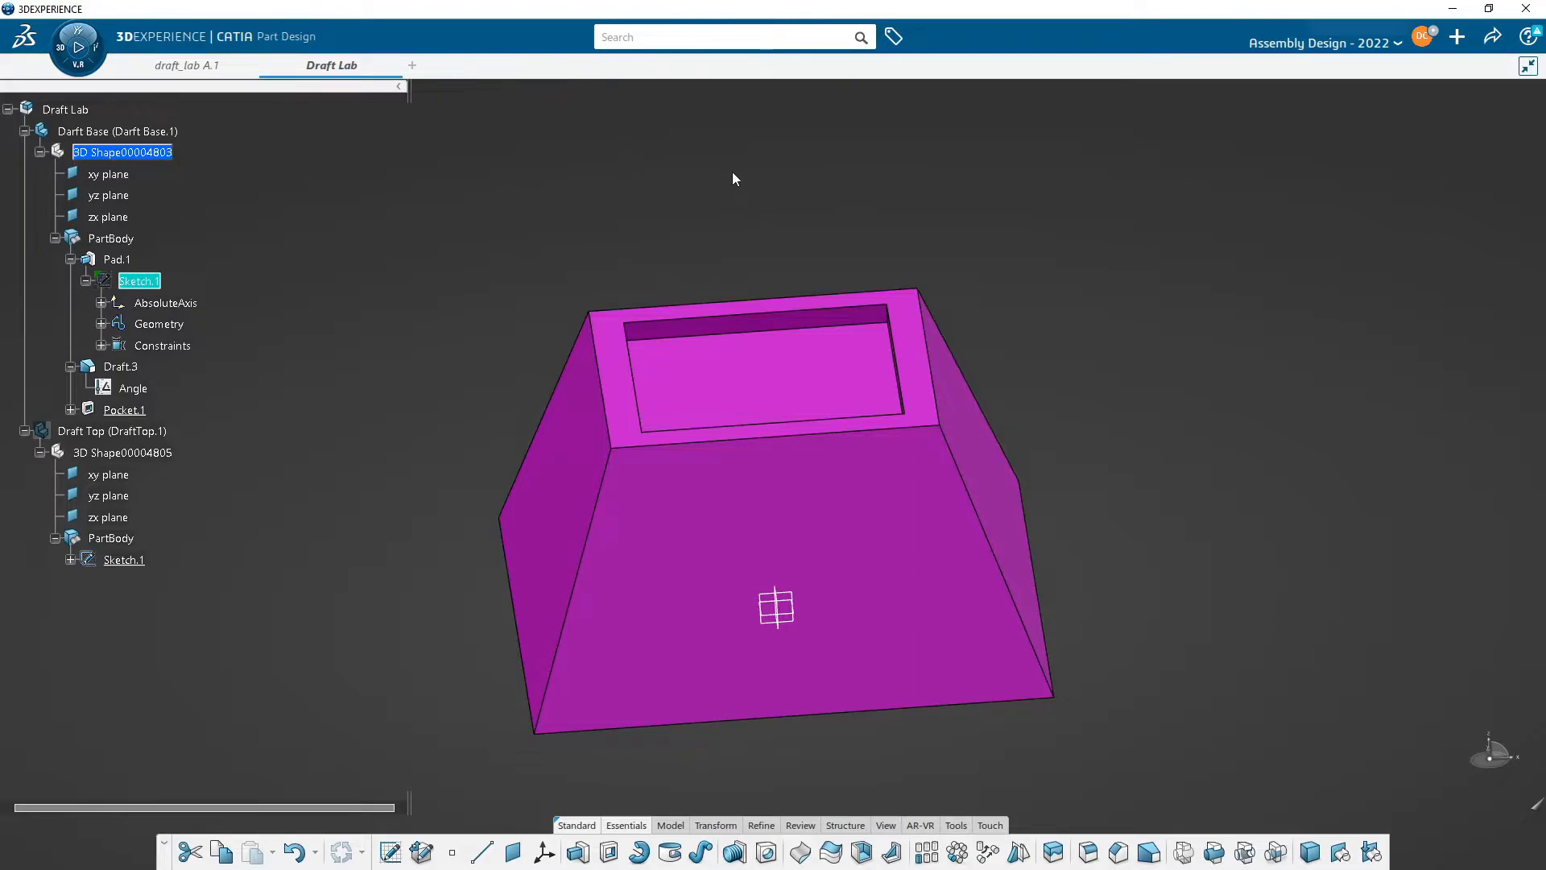
{"action": "middle_click_drag", "start_coordinate": [726, 227], "coordinate": [717, 182]}
{"action": "middle_click_drag", "start_coordinate": [728, 512], "coordinate": [677, 448]}
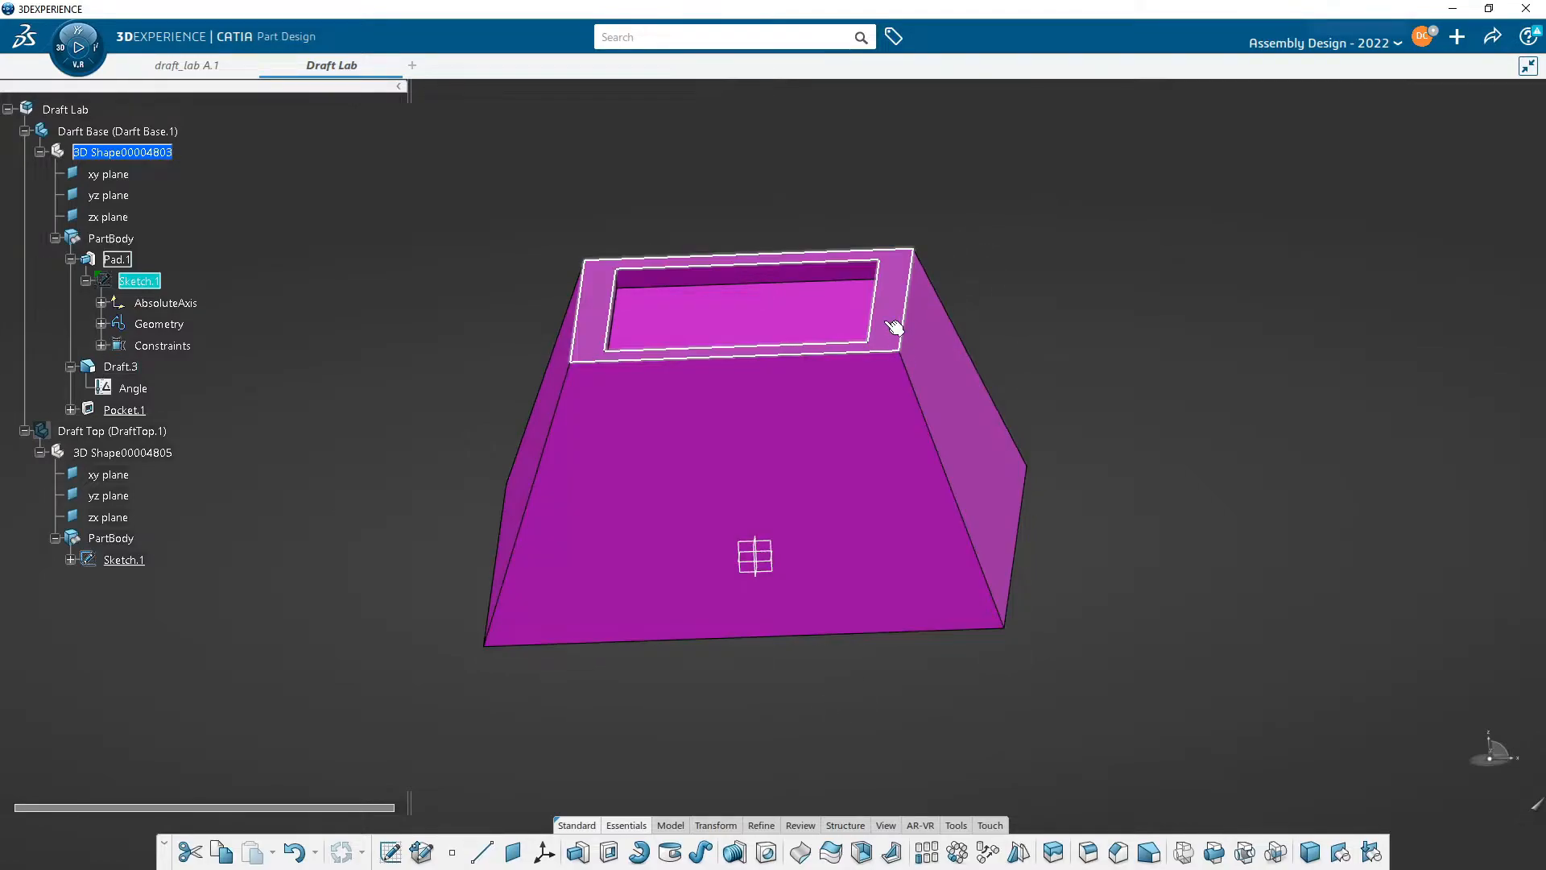
{"action": "middle_click_drag", "start_coordinate": [859, 401], "coordinate": [919, 427]}
{"action": "middle_click_drag", "start_coordinate": [849, 465], "coordinate": [810, 502]}
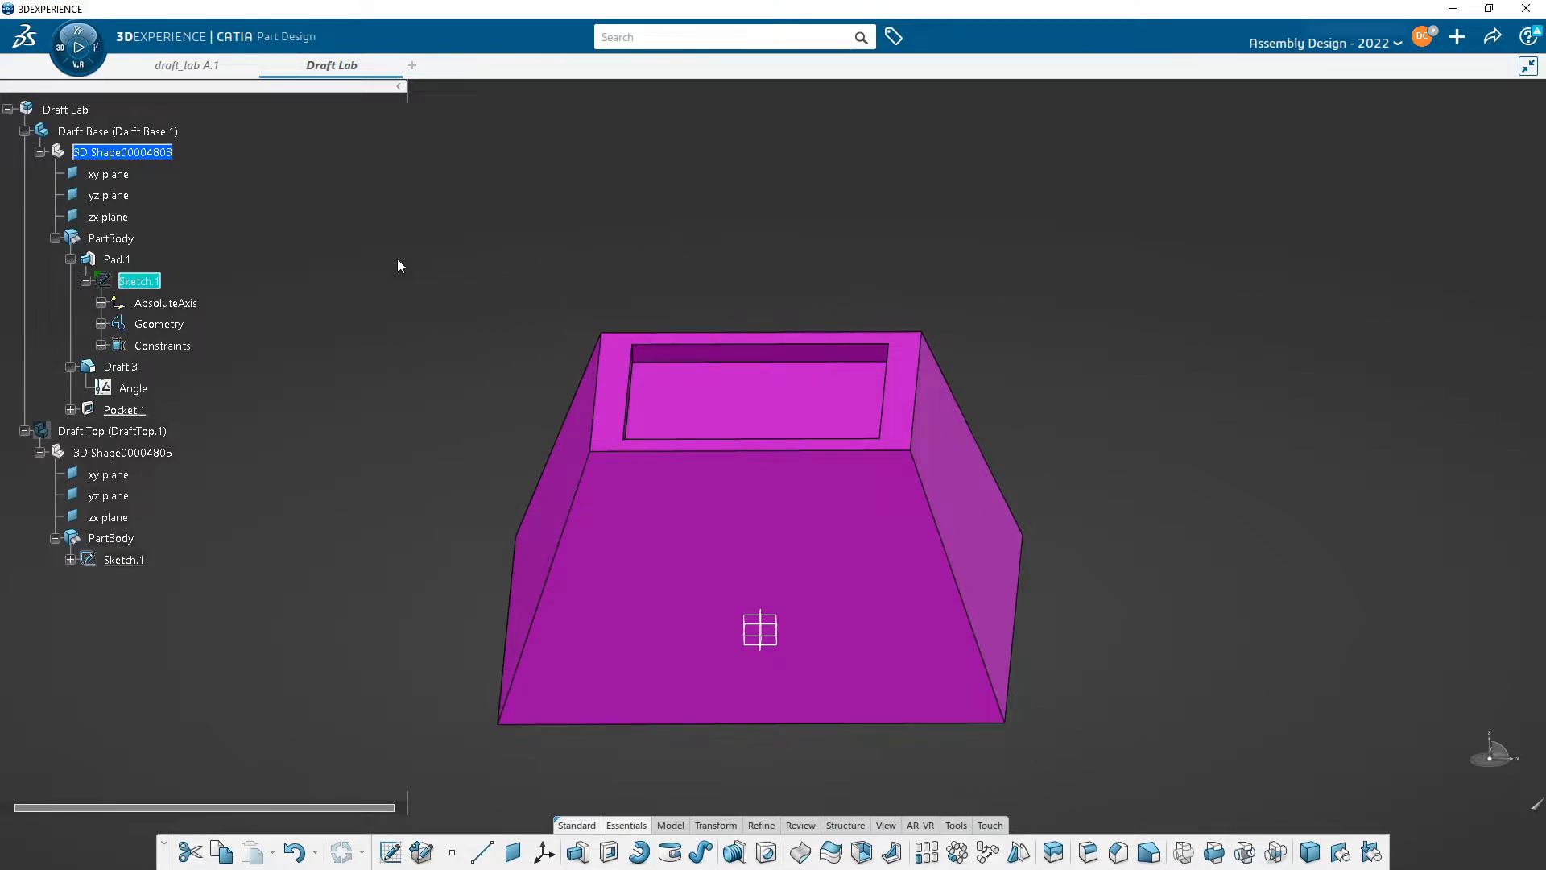
{"action": "middle_click_drag", "start_coordinate": [500, 370], "coordinate": [462, 327]}
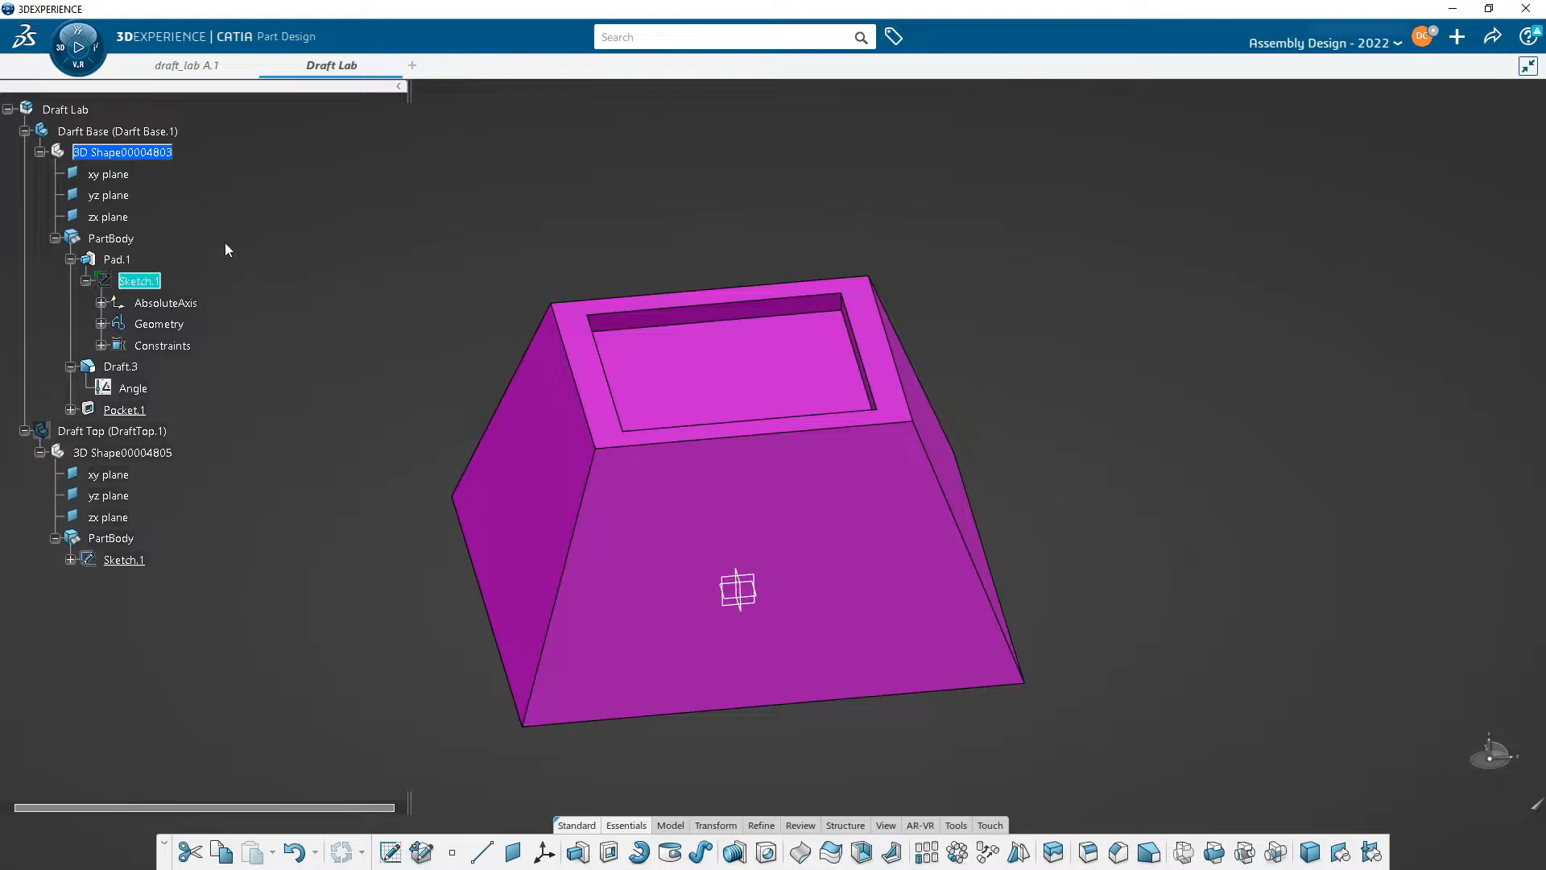
- Collapse the Darft Base tree, hide the Darft Base part, and show the Draft Top part
{"action": "left_click", "coordinate": [24, 131]}
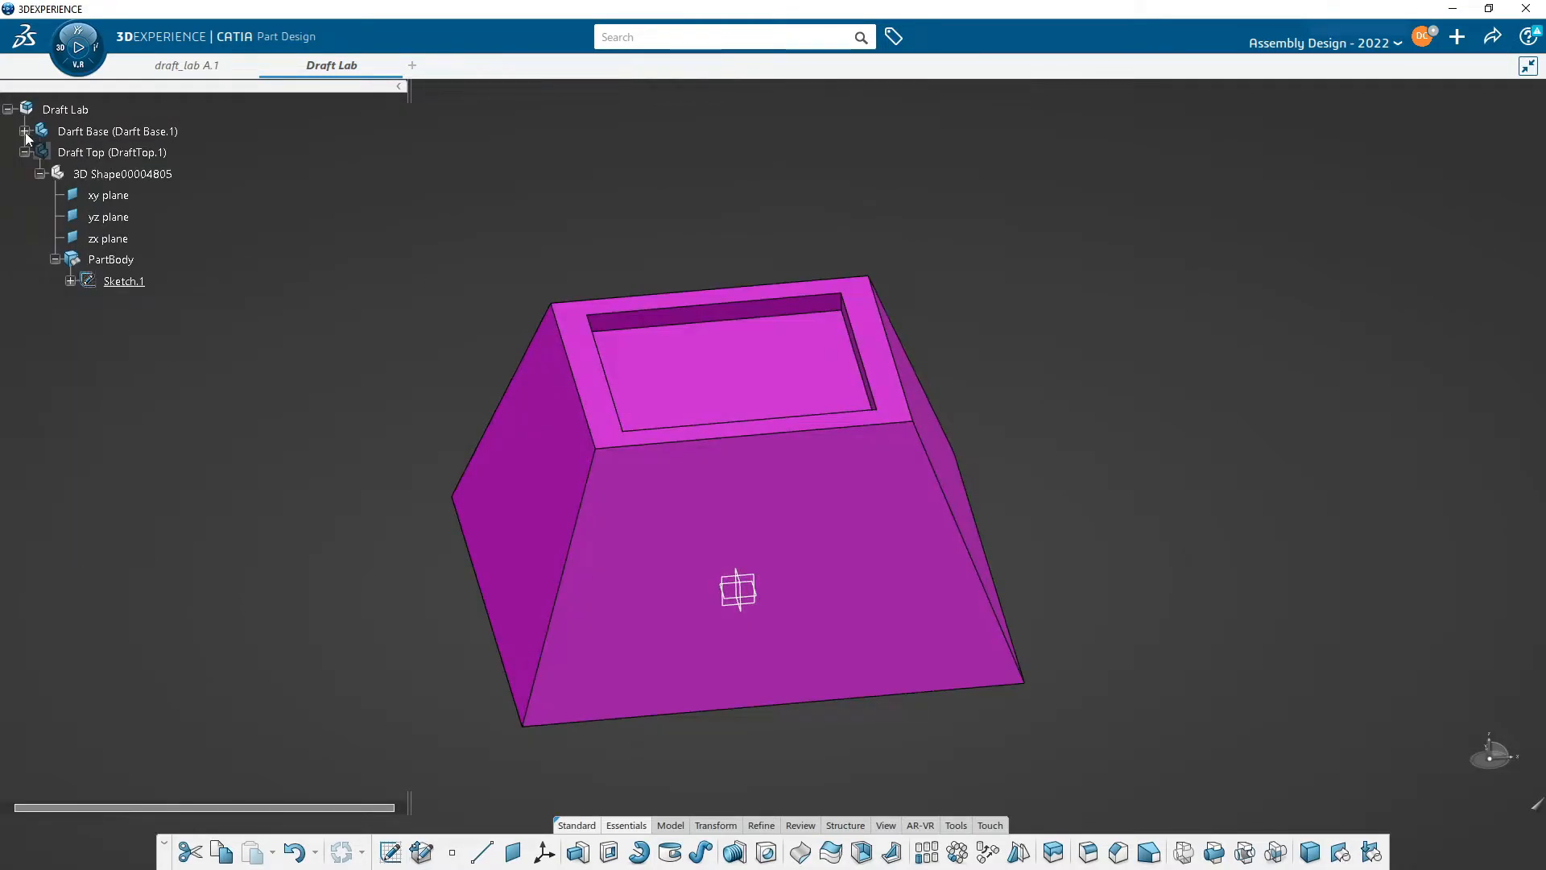
{"action": "right_click", "coordinate": [101, 132]}
{"action": "left_click", "coordinate": [189, 191]}
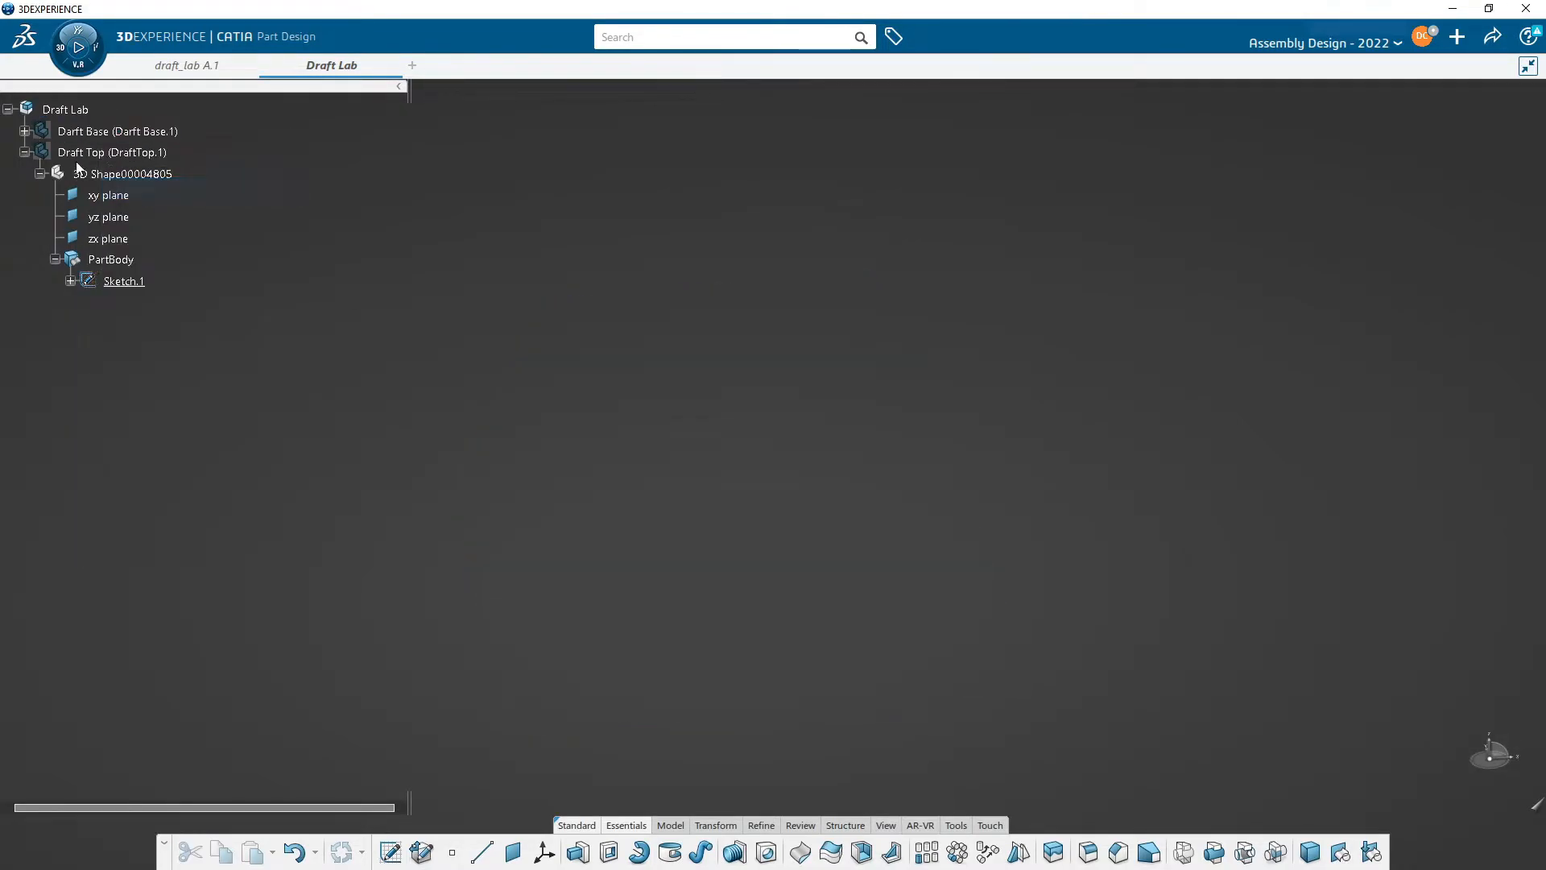
{"action": "right_click", "coordinate": [79, 155]}
{"action": "left_click", "coordinate": [153, 214]}
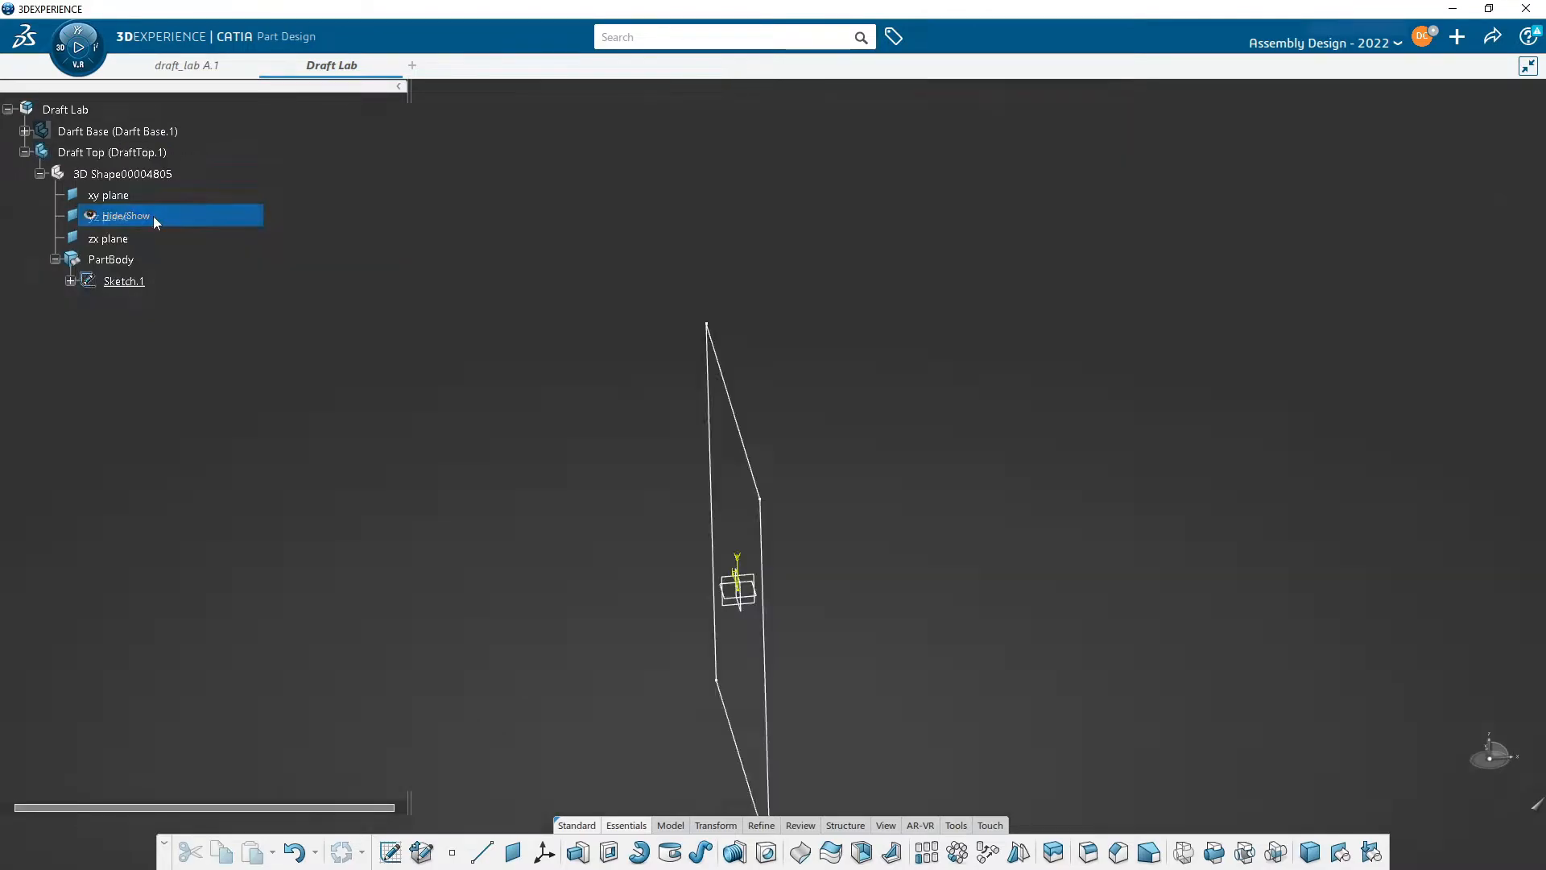
- Activate the Draft Top PartBody and open its Sketch.1 rectangle for editing
{"action": "left_click", "coordinate": [113, 259]}
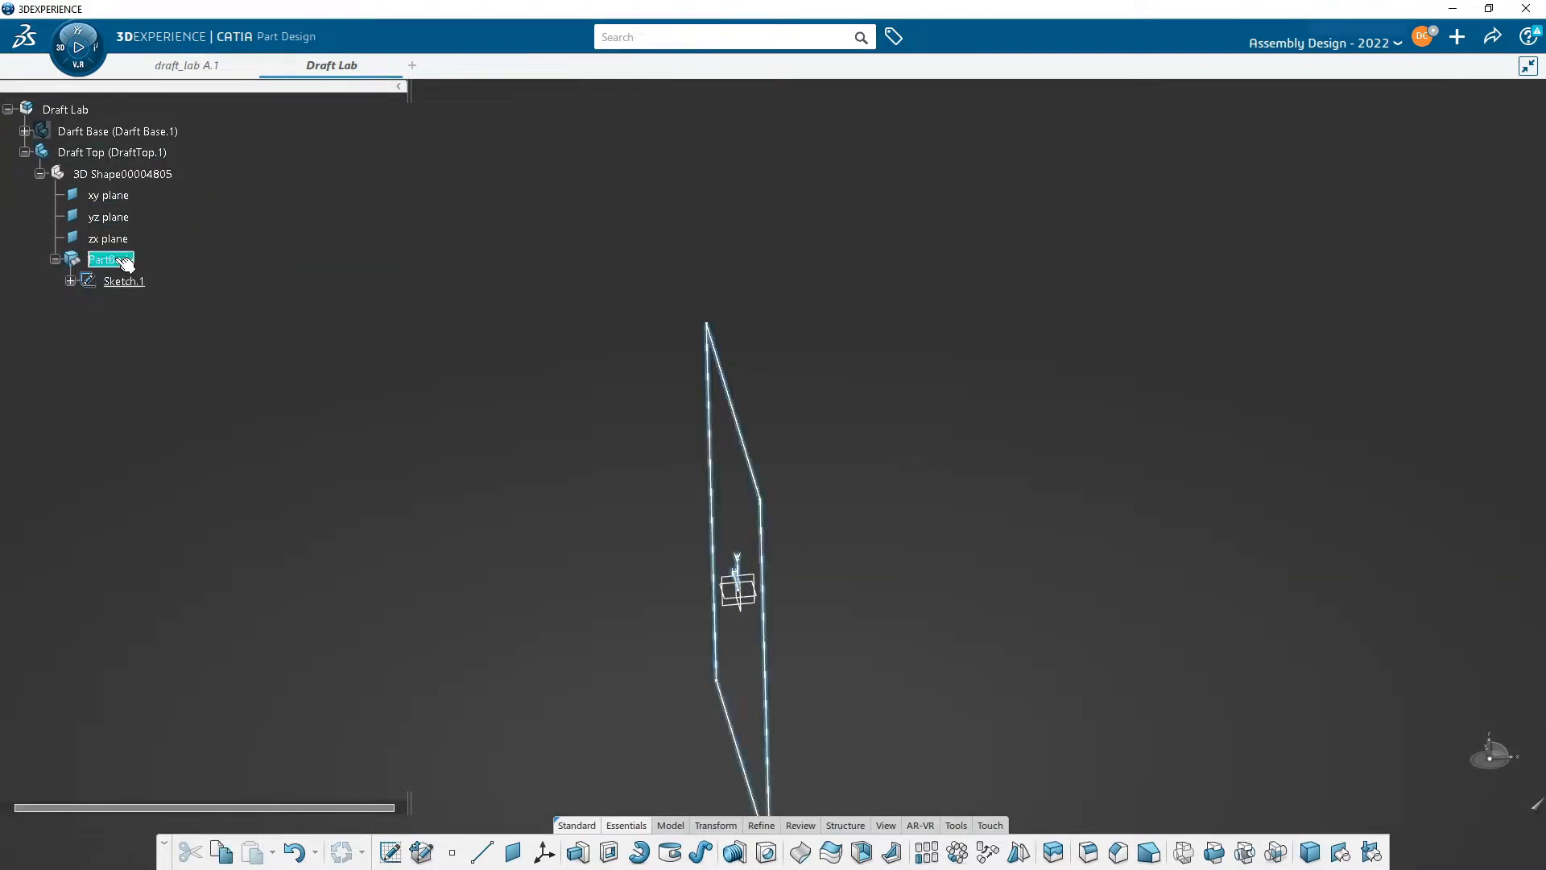
{"action": "double_click", "coordinate": [123, 260]}
{"action": "middle_click_drag", "start_coordinate": [647, 474], "coordinate": [528, 451]}
{"action": "middle_click_drag", "start_coordinate": [432, 493], "coordinate": [580, 403]}
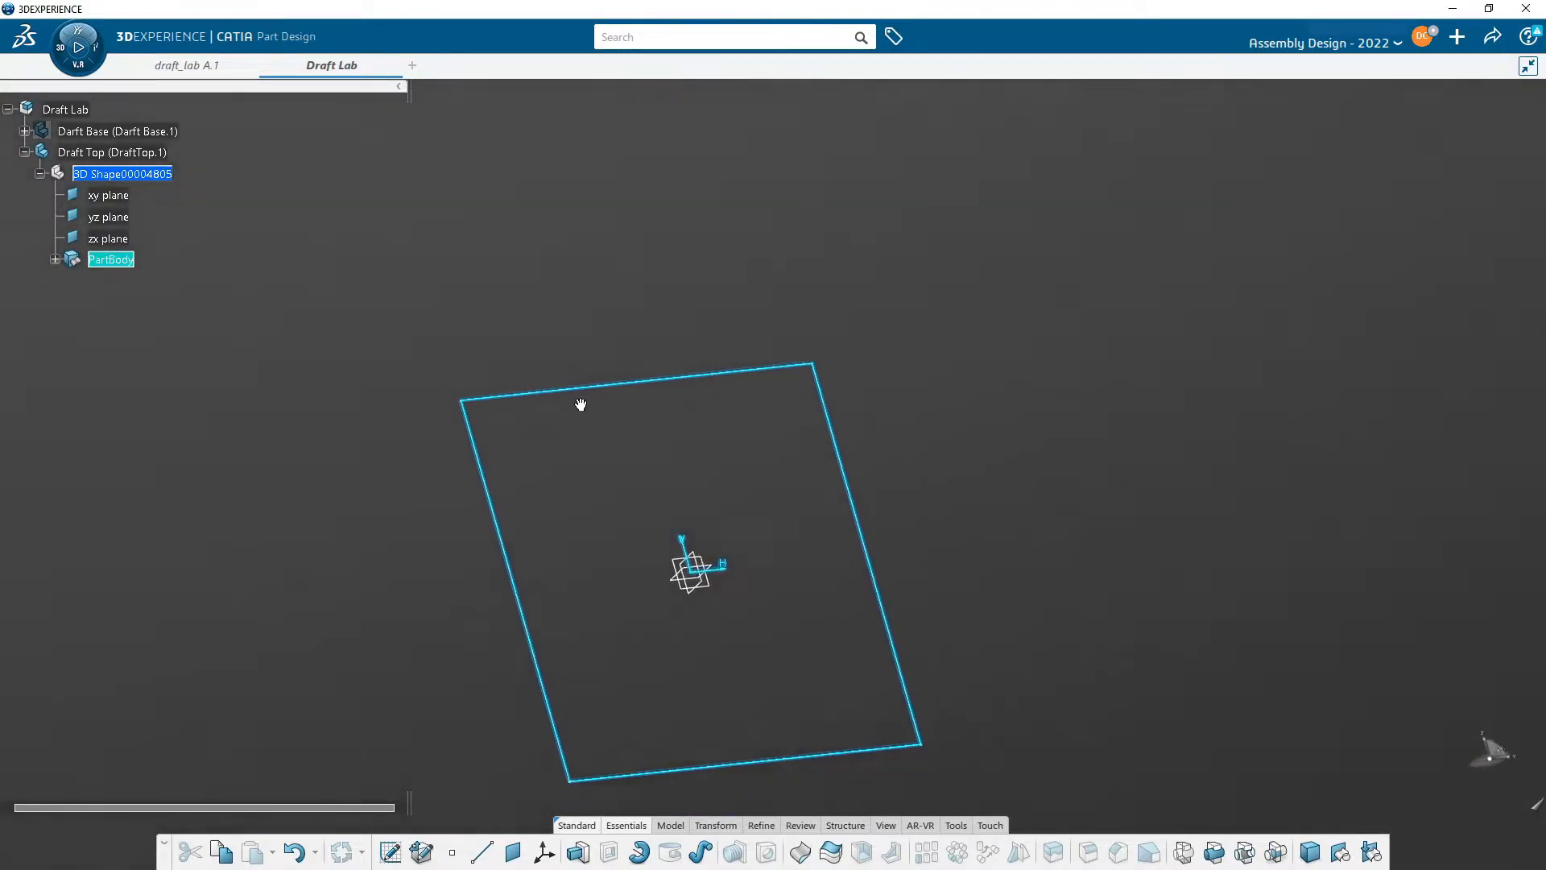
{"action": "middle_click_drag", "start_coordinate": [832, 546], "coordinate": [742, 409]}
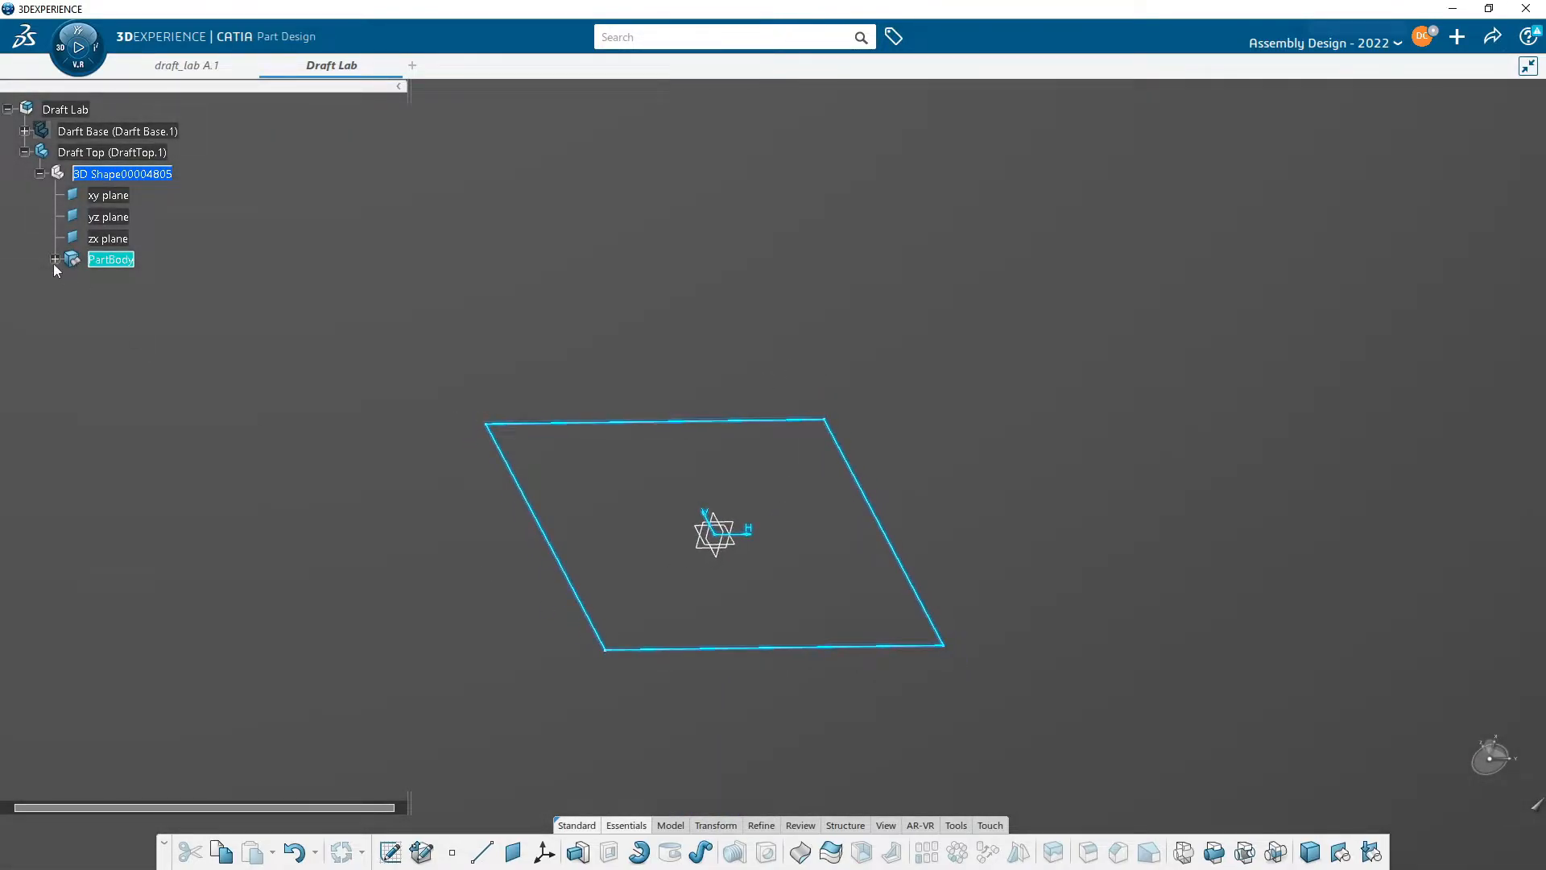
{"action": "double_click", "coordinate": [124, 281]}
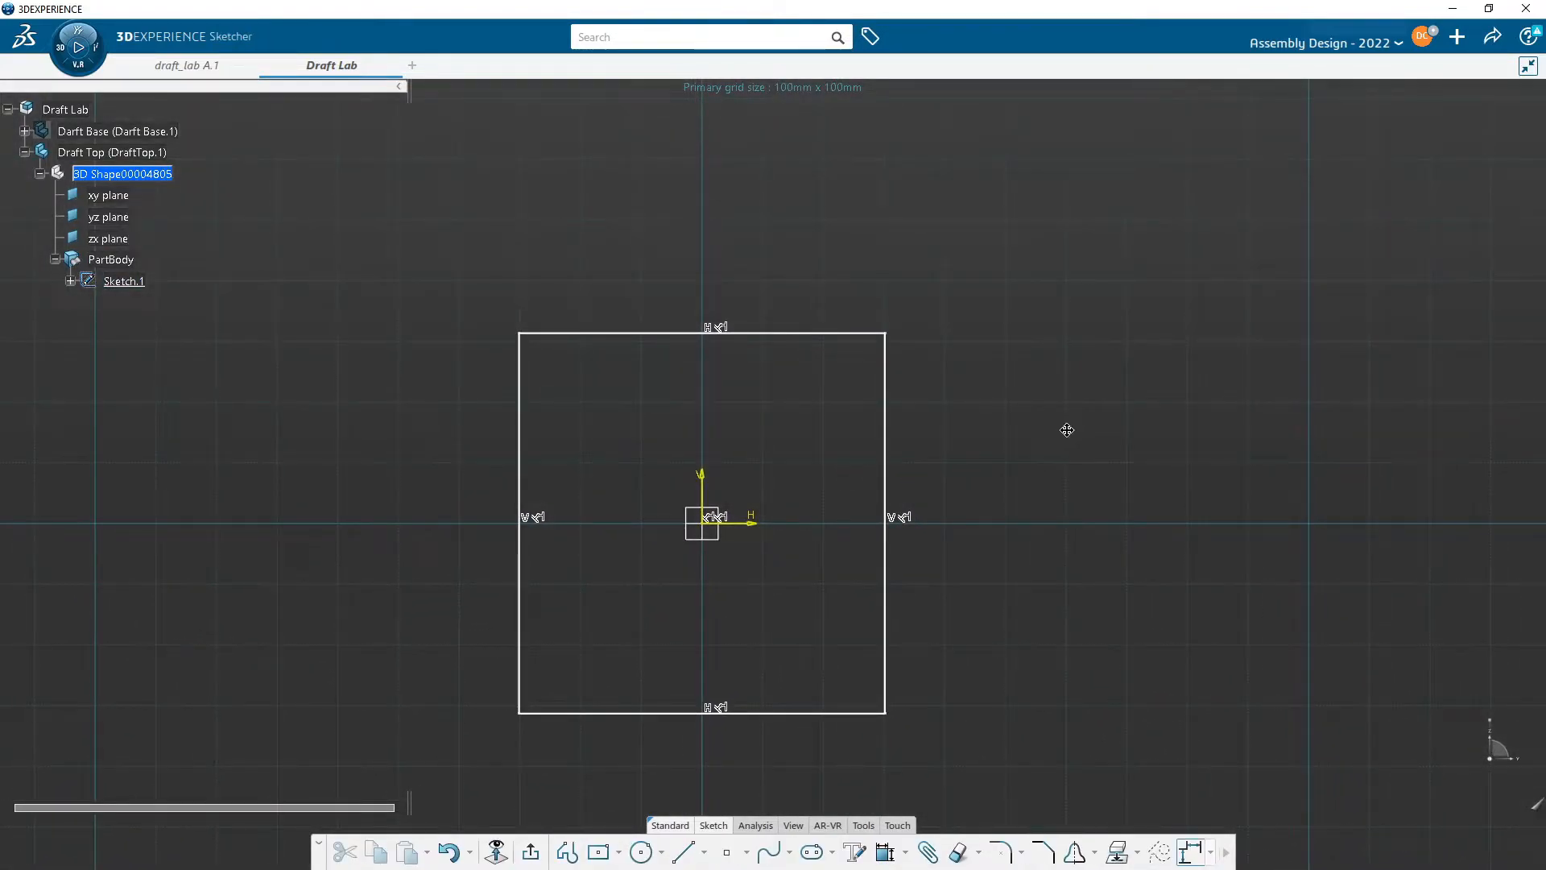
{"action": "middle_click_drag", "start_coordinate": [1067, 430], "coordinate": [1117, 479]}
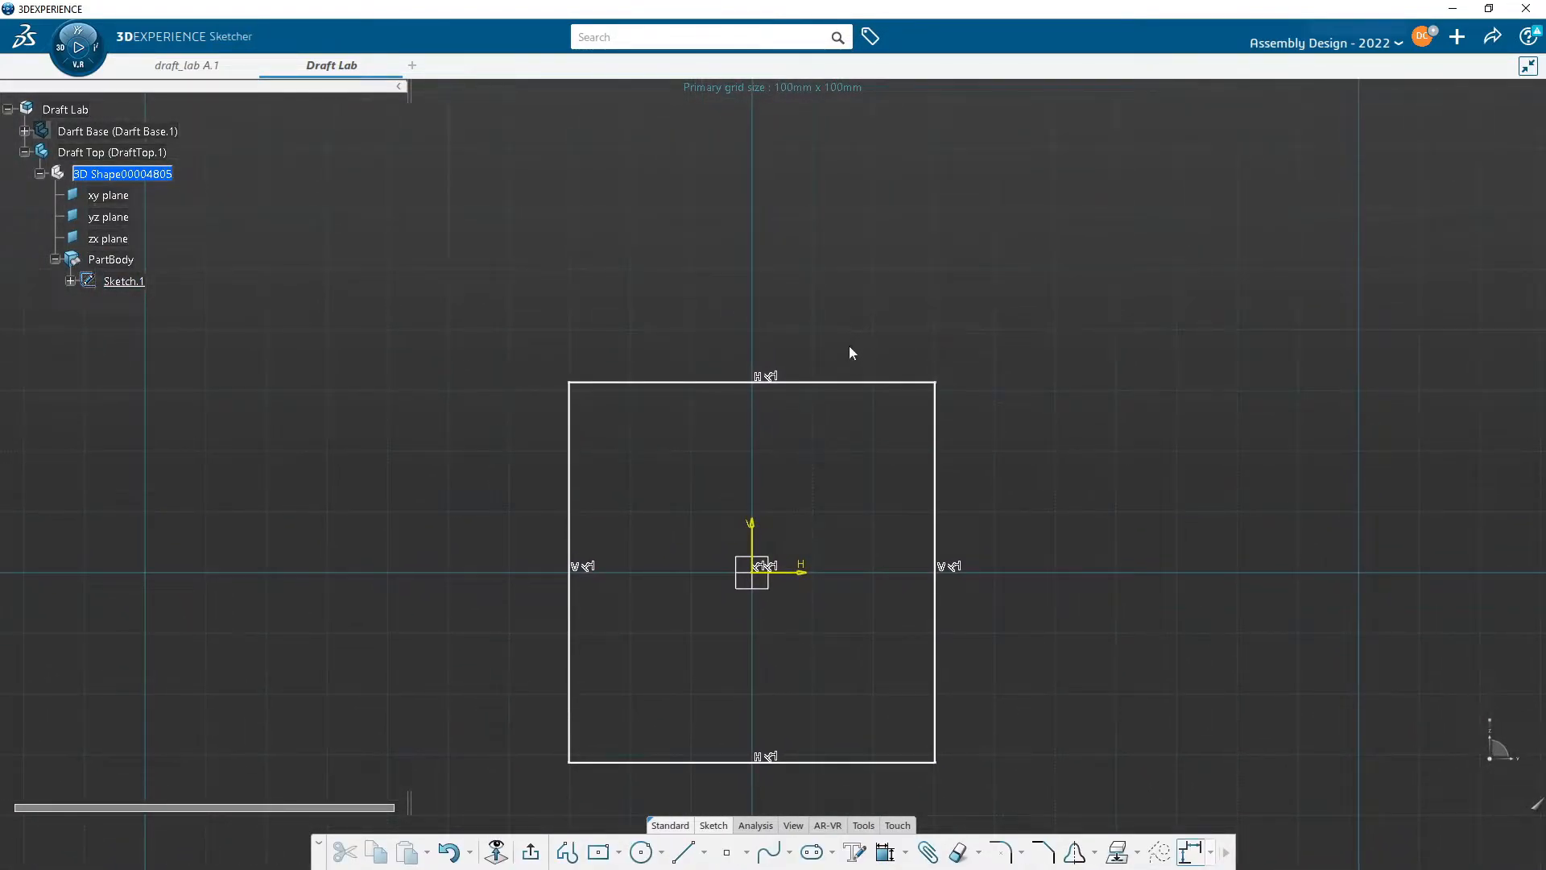
{"action": "left_click", "coordinate": [855, 382]}
{"action": "left_click", "coordinate": [1043, 330]}
{"action": "left_click", "coordinate": [821, 299]}
- Exit the sketch and pad the rectangle 30 mm
{"action": "left_click", "coordinate": [531, 852]}
{"action": "left_click", "coordinate": [578, 852]}
{"action": "type", "text": "30"}
{"action": "key", "text": "Return"}
- Start a Draft and select the pad's four side faces as the faces to draft
{"action": "mouse_move", "coordinate": [1002, 479]}
{"action": "middle_mouse_down"}
{"action": "mouse_move", "coordinate": [776, 284]}
{"action": "mouse_move", "coordinate": [1029, 397]}
{"action": "mouse_move", "coordinate": [856, 524]}
{"action": "mouse_move", "coordinate": [1029, 390]}
{"action": "mouse_move", "coordinate": [1053, 442]}
{"action": "mouse_move", "coordinate": [845, 617]}
{"action": "mouse_move", "coordinate": [897, 473]}
{"action": "mouse_move", "coordinate": [942, 542]}
{"action": "mouse_move", "coordinate": [890, 553]}
{"action": "mouse_move", "coordinate": [862, 587]}
{"action": "mouse_move", "coordinate": [804, 493]}
{"action": "mouse_move", "coordinate": [766, 532]}
{"action": "mouse_move", "coordinate": [717, 529]}
{"action": "mouse_move", "coordinate": [804, 572]}
{"action": "mouse_move", "coordinate": [790, 545]}
{"action": "mouse_move", "coordinate": [810, 521]}
{"action": "middle_mouse_up"}
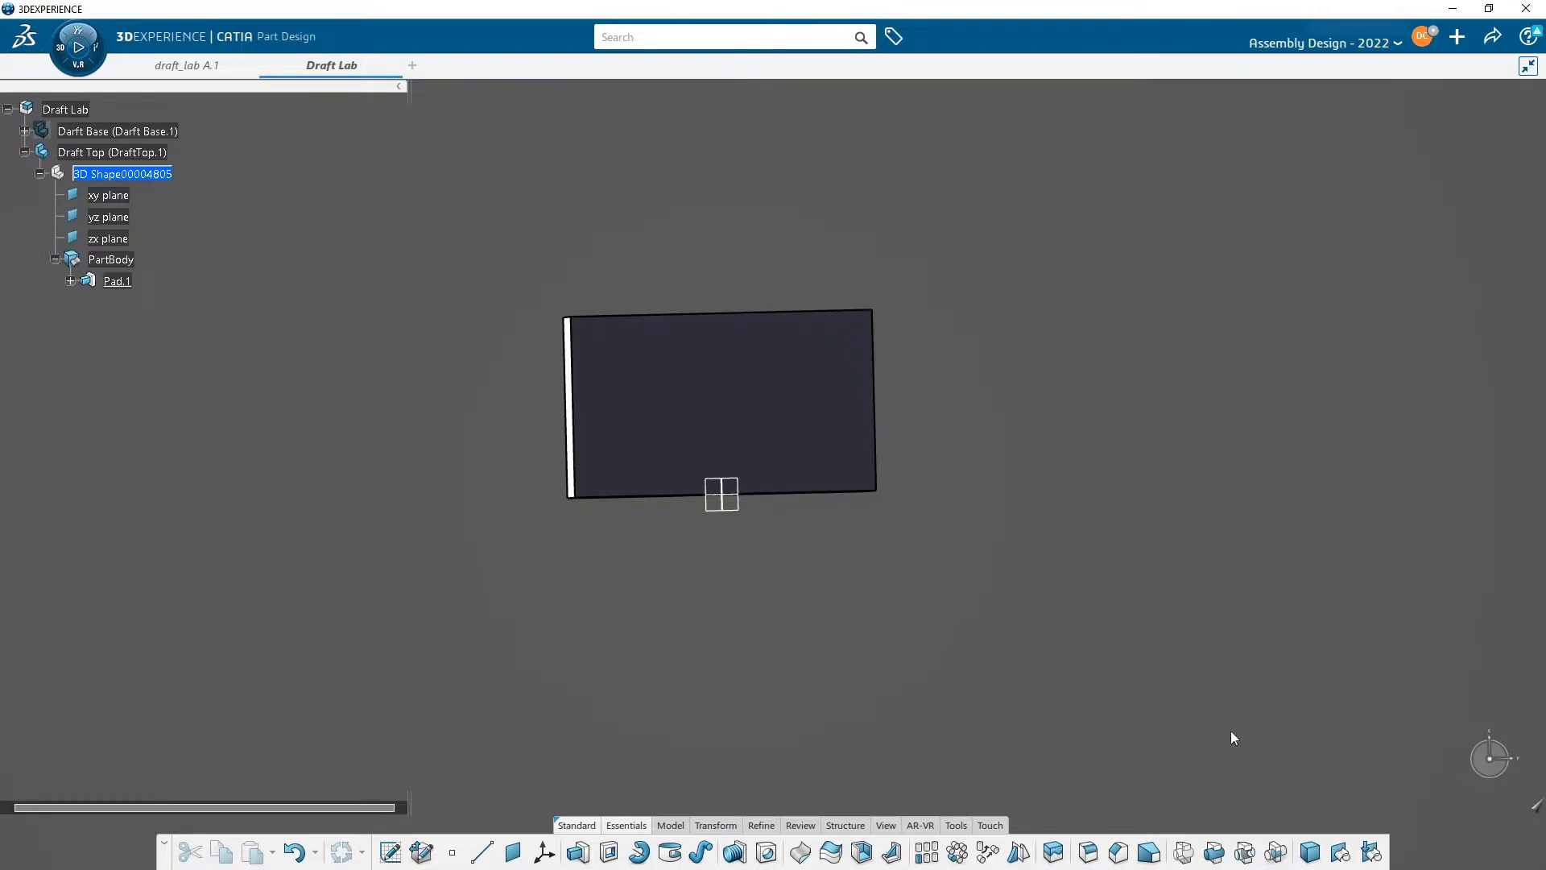
{"action": "left_click", "coordinate": [1153, 854]}
{"action": "middle_click_drag", "start_coordinate": [889, 231], "coordinate": [815, 303]}
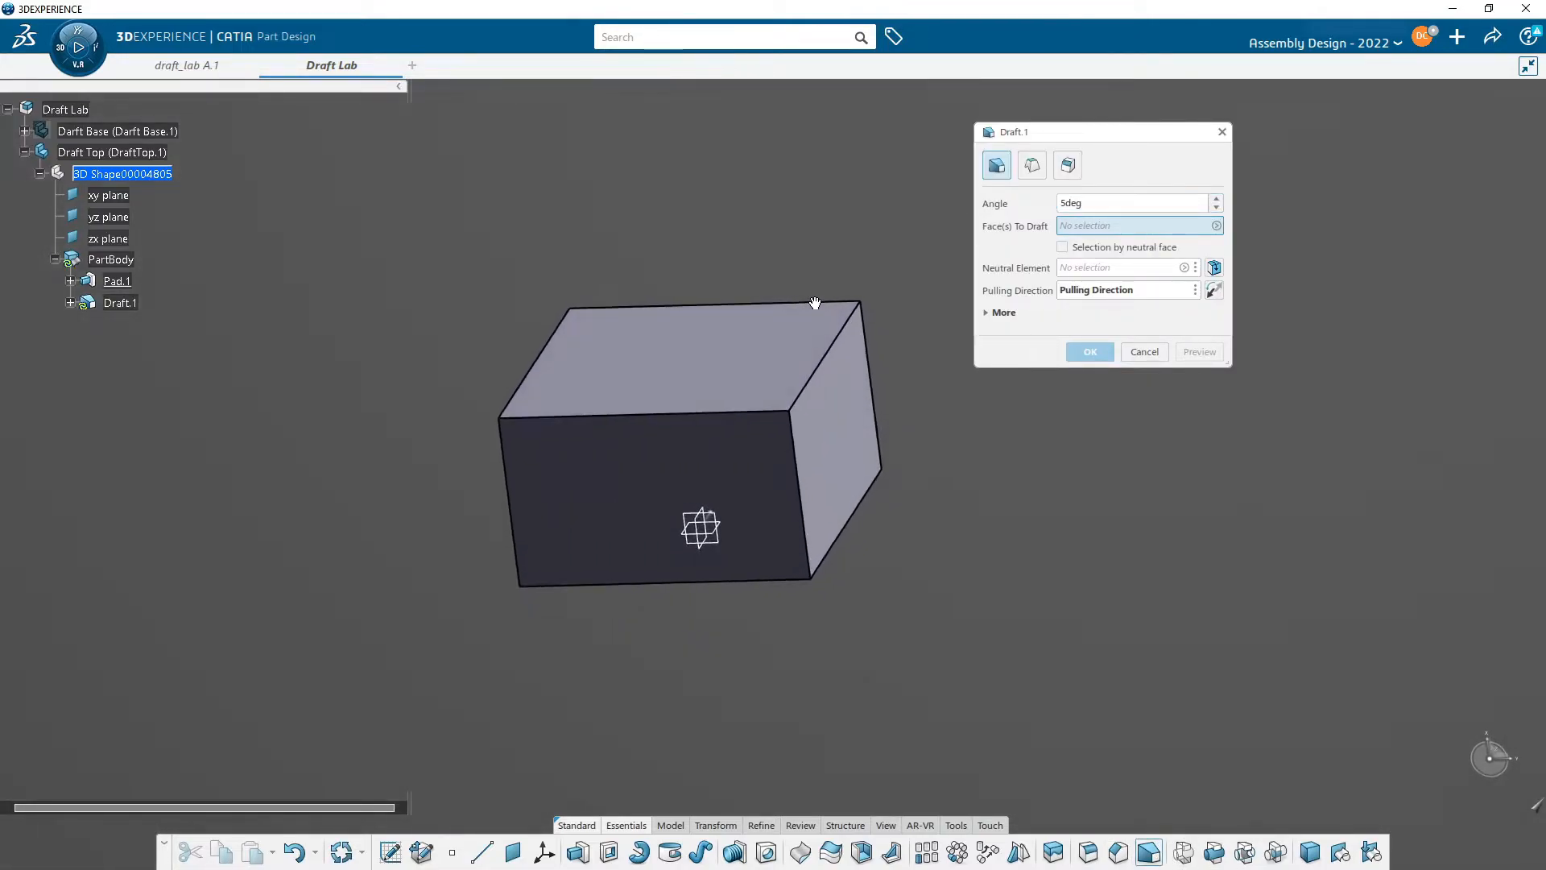
{"action": "left_click", "coordinate": [856, 440]}
{"action": "left_click", "coordinate": [690, 490]}
{"action": "mouse_move", "coordinate": [690, 490]}
{"action": "middle_mouse_down"}
{"action": "mouse_move", "coordinate": [778, 520]}
{"action": "mouse_move", "coordinate": [690, 494]}
{"action": "middle_mouse_up"}
{"action": "left_click", "coordinate": [690, 493]}
{"action": "middle_click_drag", "start_coordinate": [555, 524], "coordinate": [903, 360]}
{"action": "left_click", "coordinate": [878, 451]}
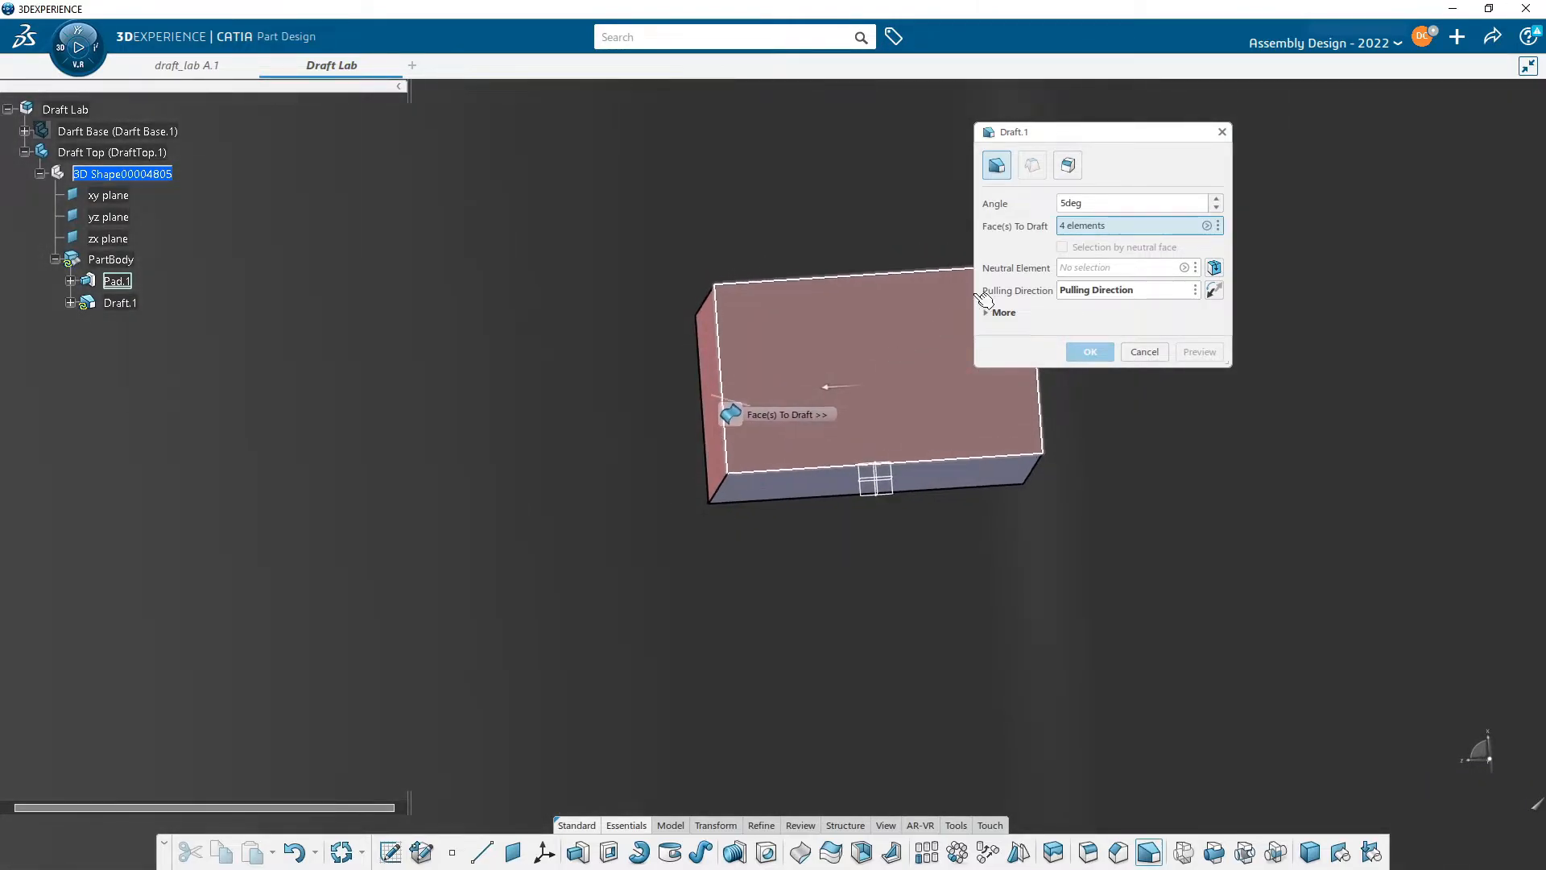
- Set the pad's bottom face as neutral element, set the draft angle to 20deg, preview and apply
{"action": "left_click", "coordinate": [1074, 268]}
{"action": "middle_click_drag", "start_coordinate": [924, 500], "coordinate": [818, 459]}
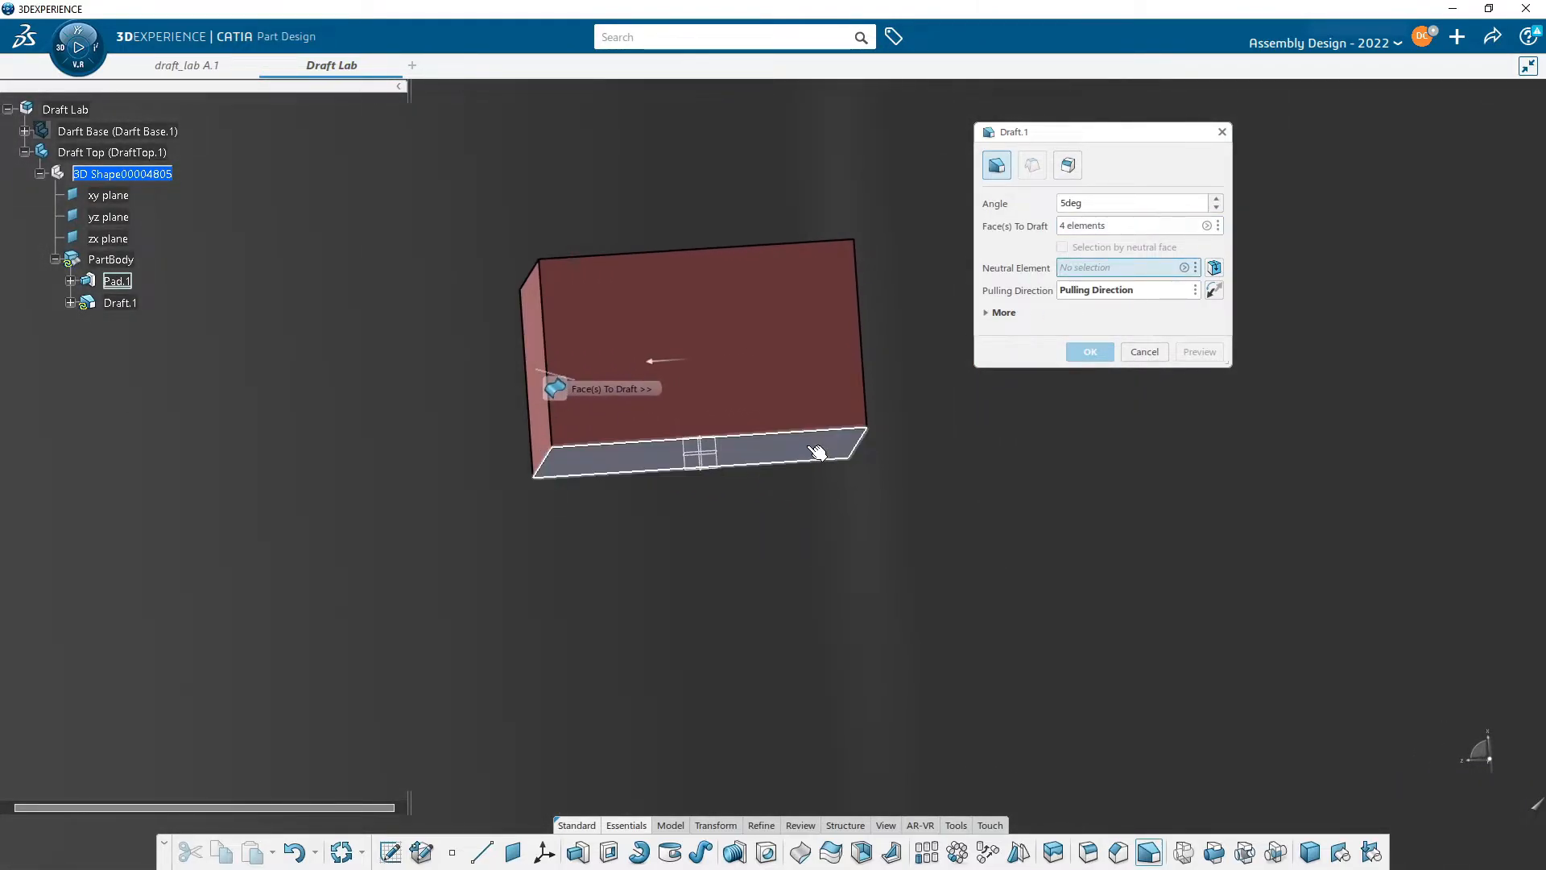
{"action": "left_click", "coordinate": [815, 453]}
{"action": "middle_click_drag", "start_coordinate": [859, 535], "coordinate": [879, 505]}
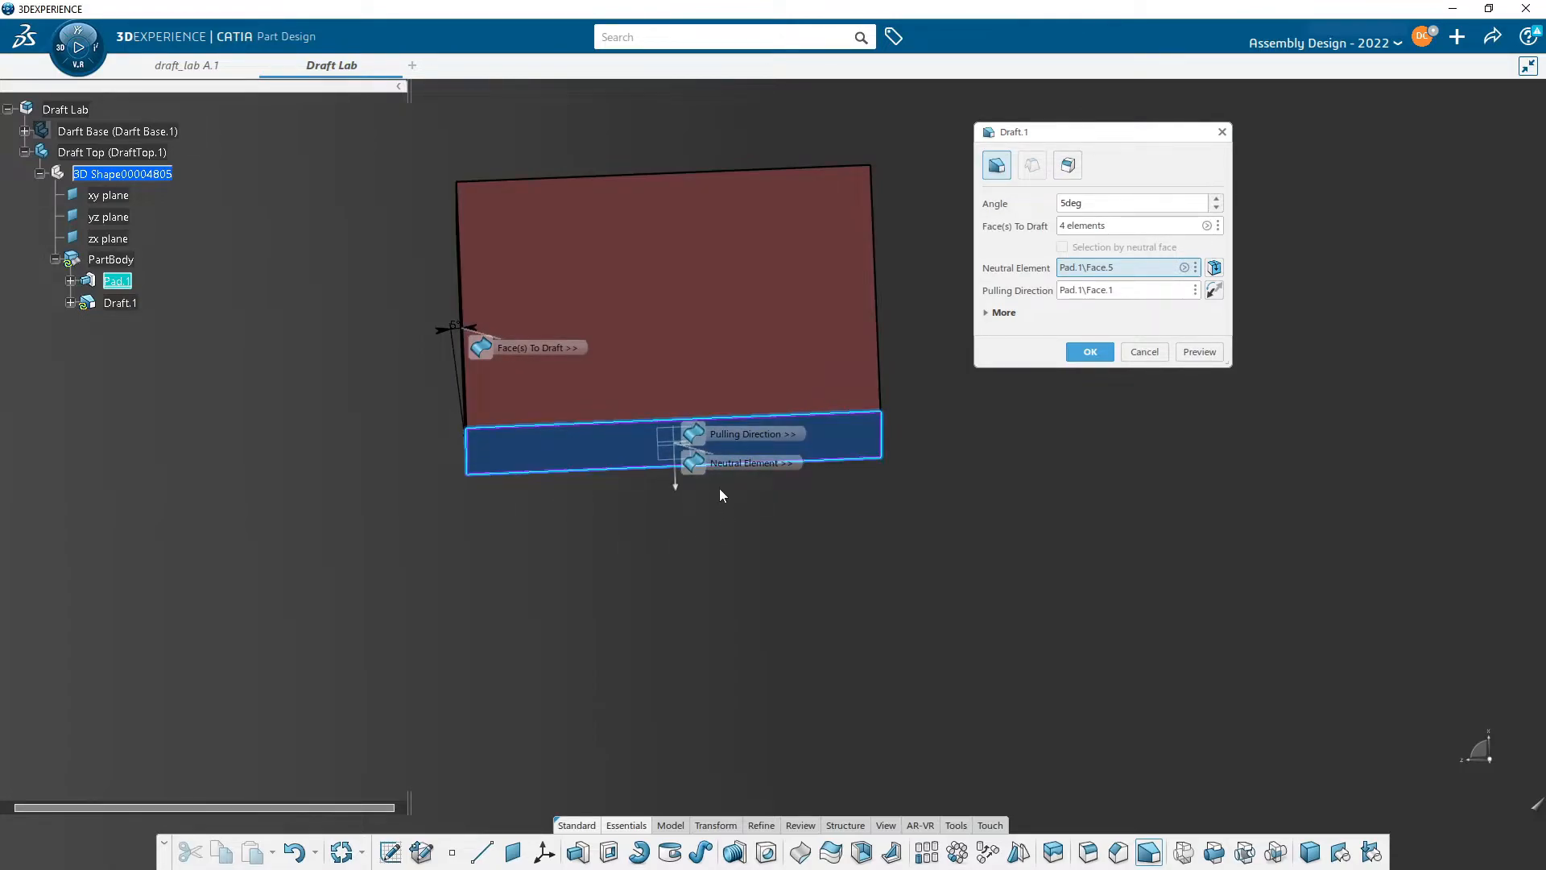
{"action": "mouse_move", "coordinate": [640, 351]}
{"action": "middle_mouse_down"}
{"action": "mouse_move", "coordinate": [669, 399]}
{"action": "mouse_move", "coordinate": [623, 372]}
{"action": "middle_mouse_up"}
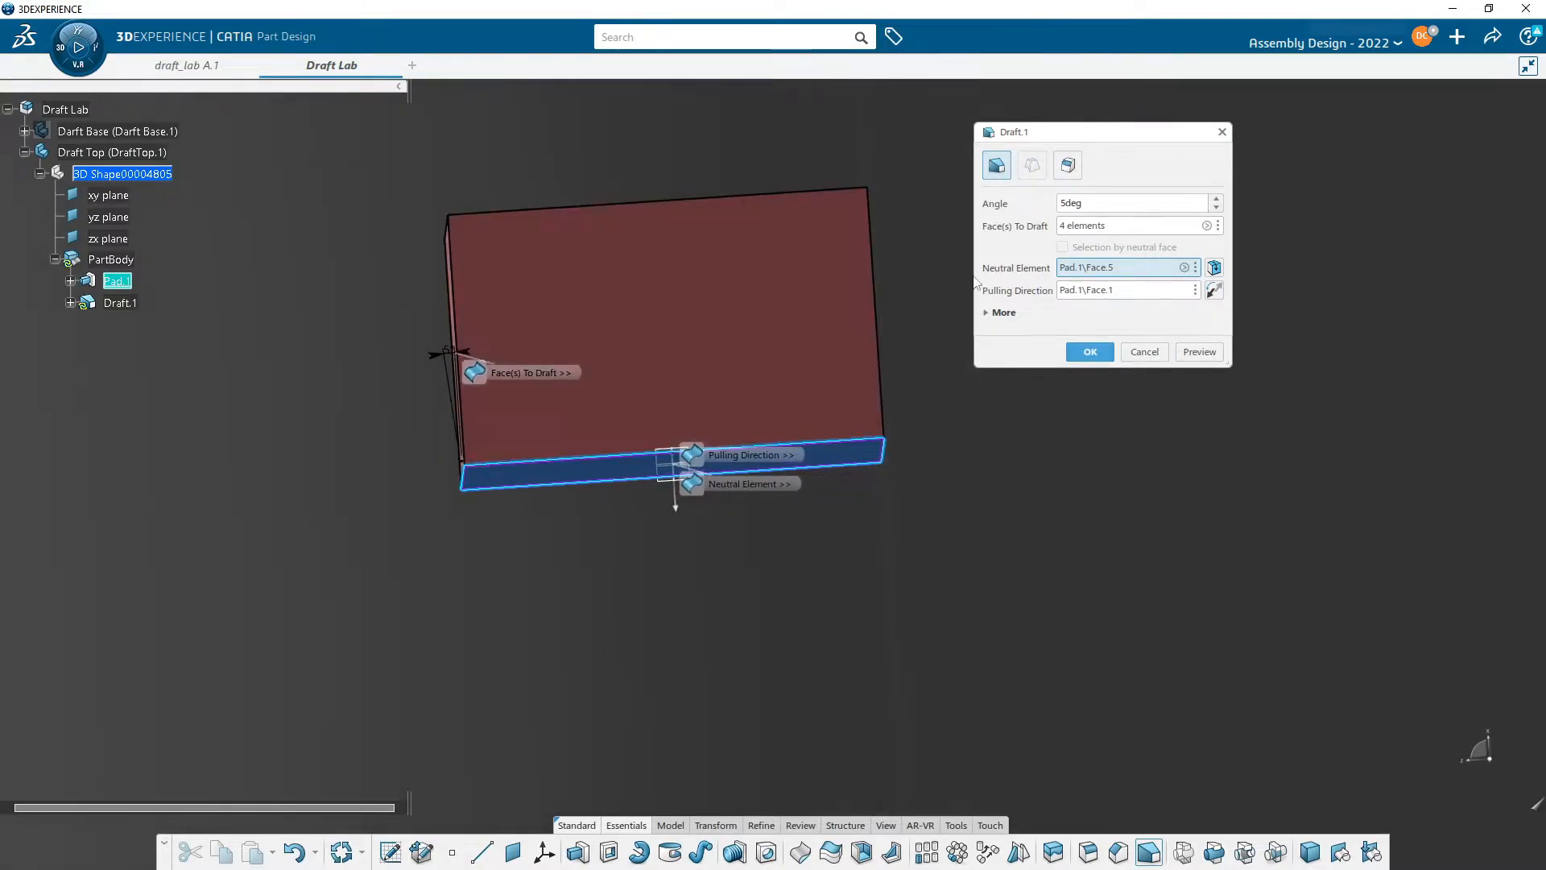
{"action": "type", "text": "20"}
{"action": "left_click", "coordinate": [1103, 225]}
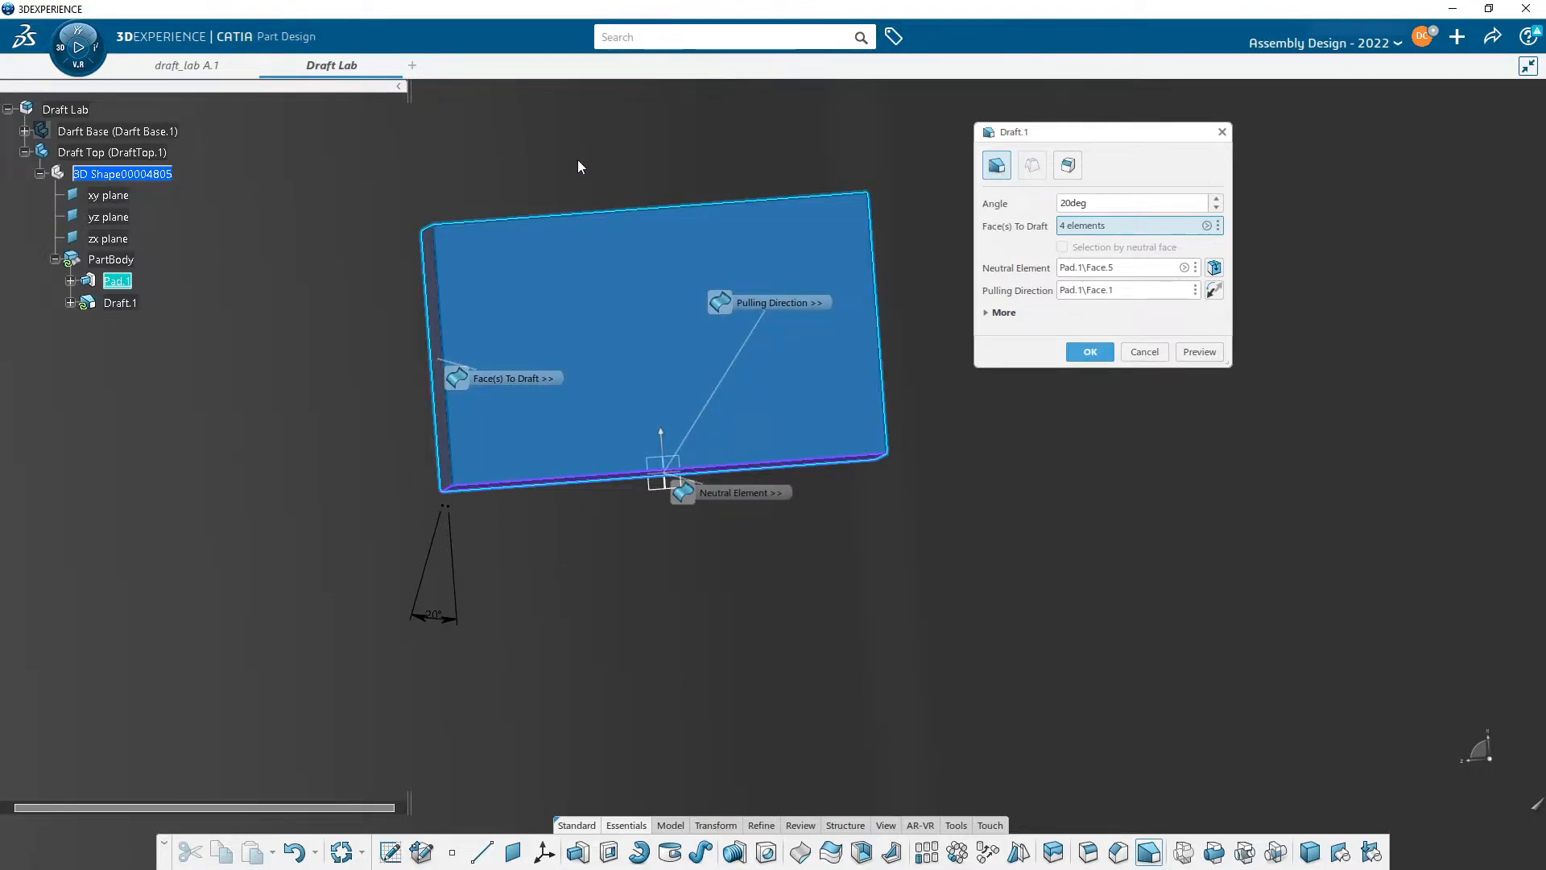
{"action": "left_click", "coordinate": [1208, 360]}
{"action": "middle_click_drag", "start_coordinate": [1016, 520], "coordinate": [972, 554]}
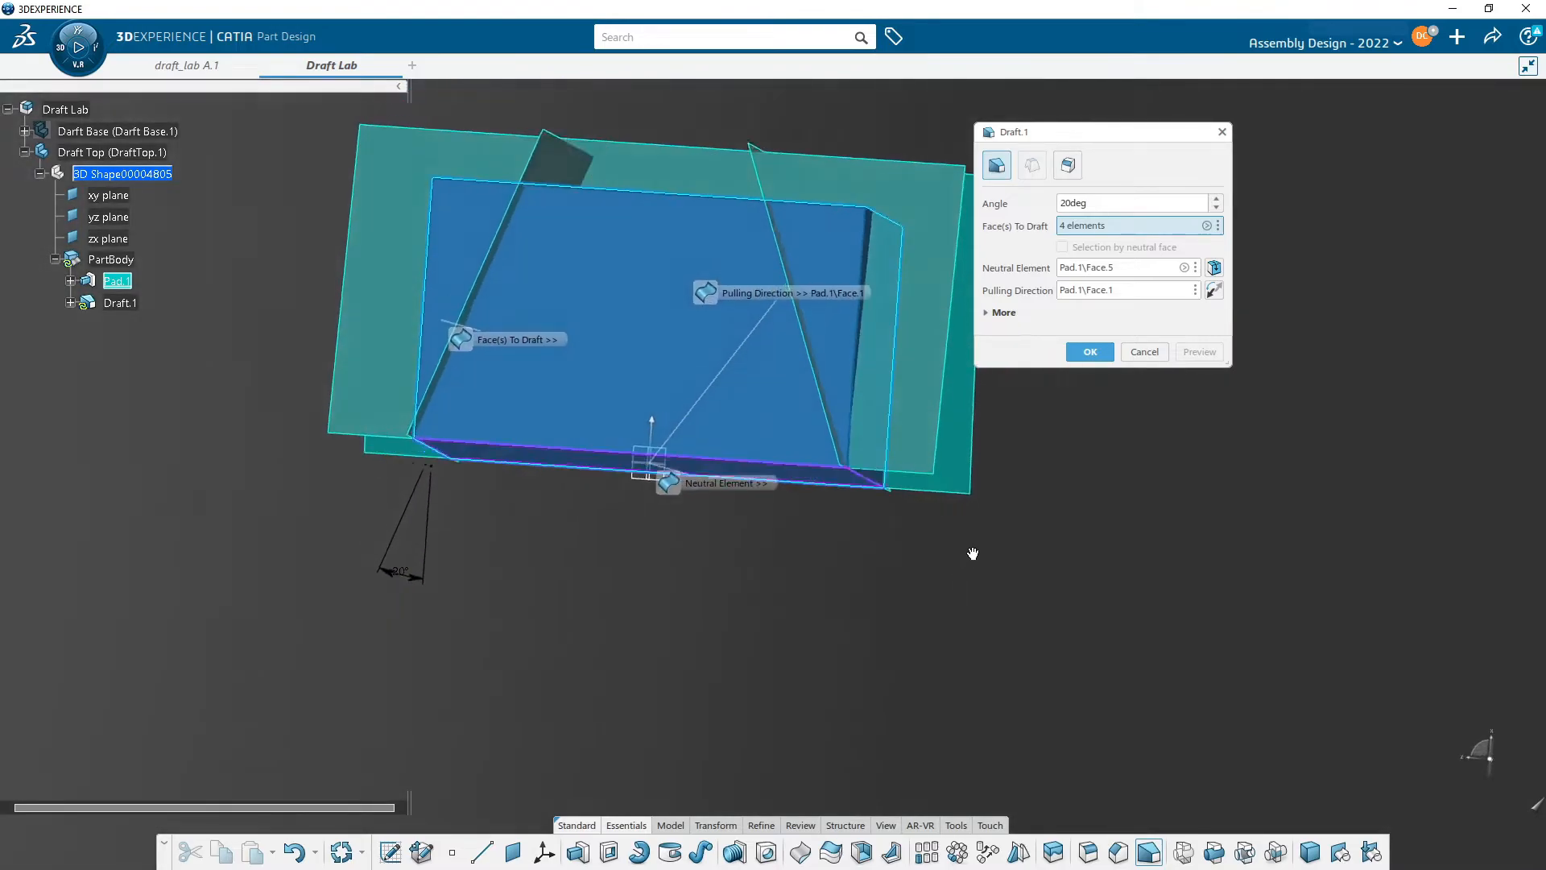
{"action": "left_click", "coordinate": [1090, 358]}
- Measure the distance between two side edges of the drafted pad
{"action": "middle_click_drag", "start_coordinate": [612, 562], "coordinate": [649, 483]}
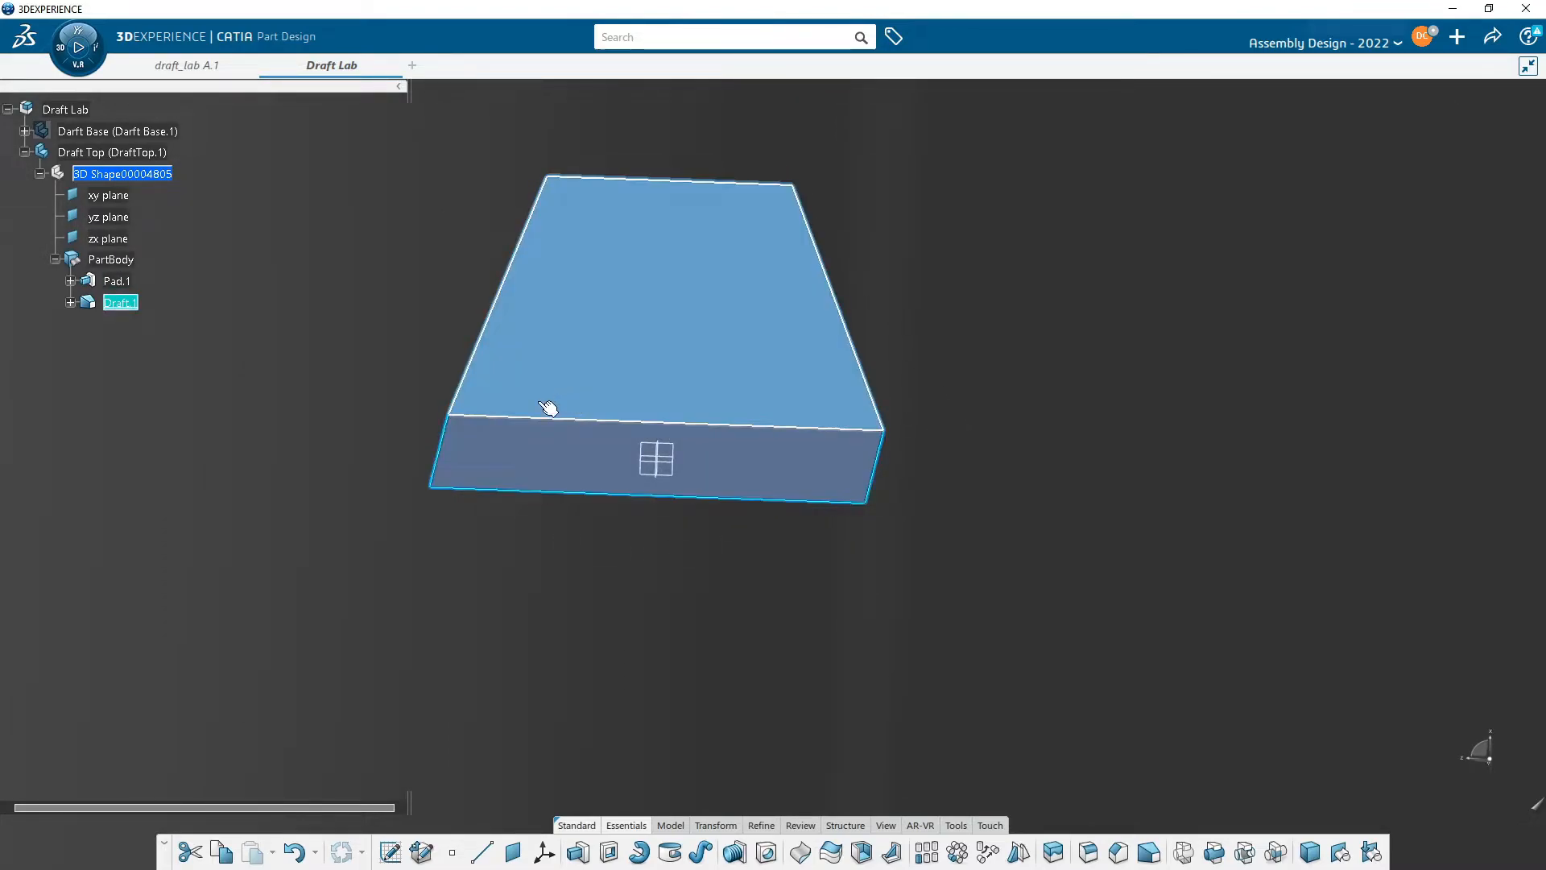
{"action": "middle_click_drag", "start_coordinate": [669, 611], "coordinate": [818, 595]}
{"action": "left_click", "coordinate": [813, 567]}
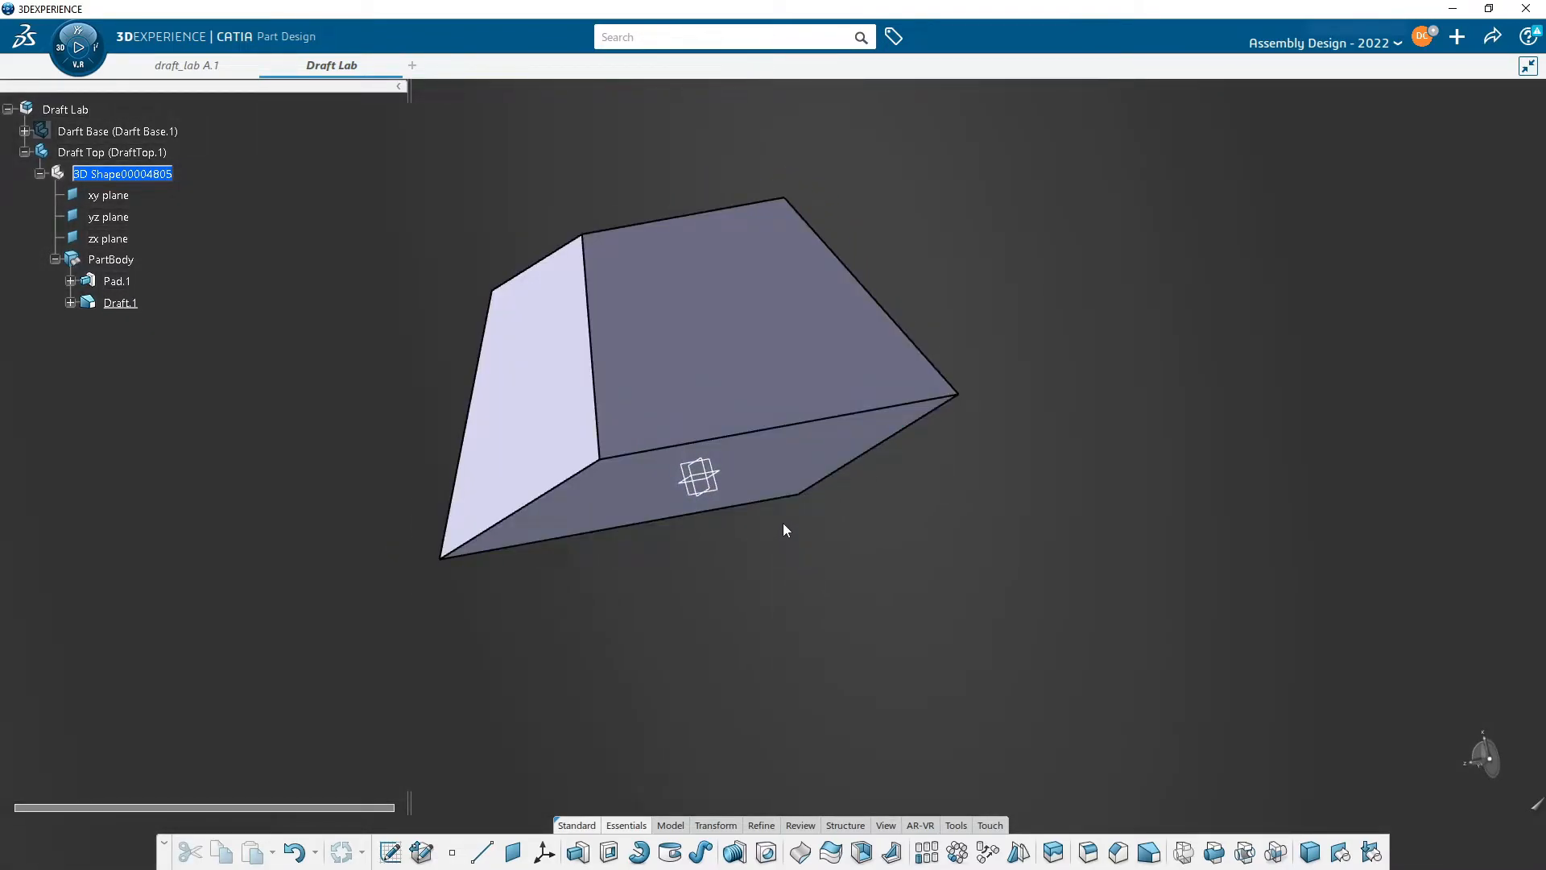
{"action": "middle_click_drag", "start_coordinate": [869, 556], "coordinate": [837, 606]}
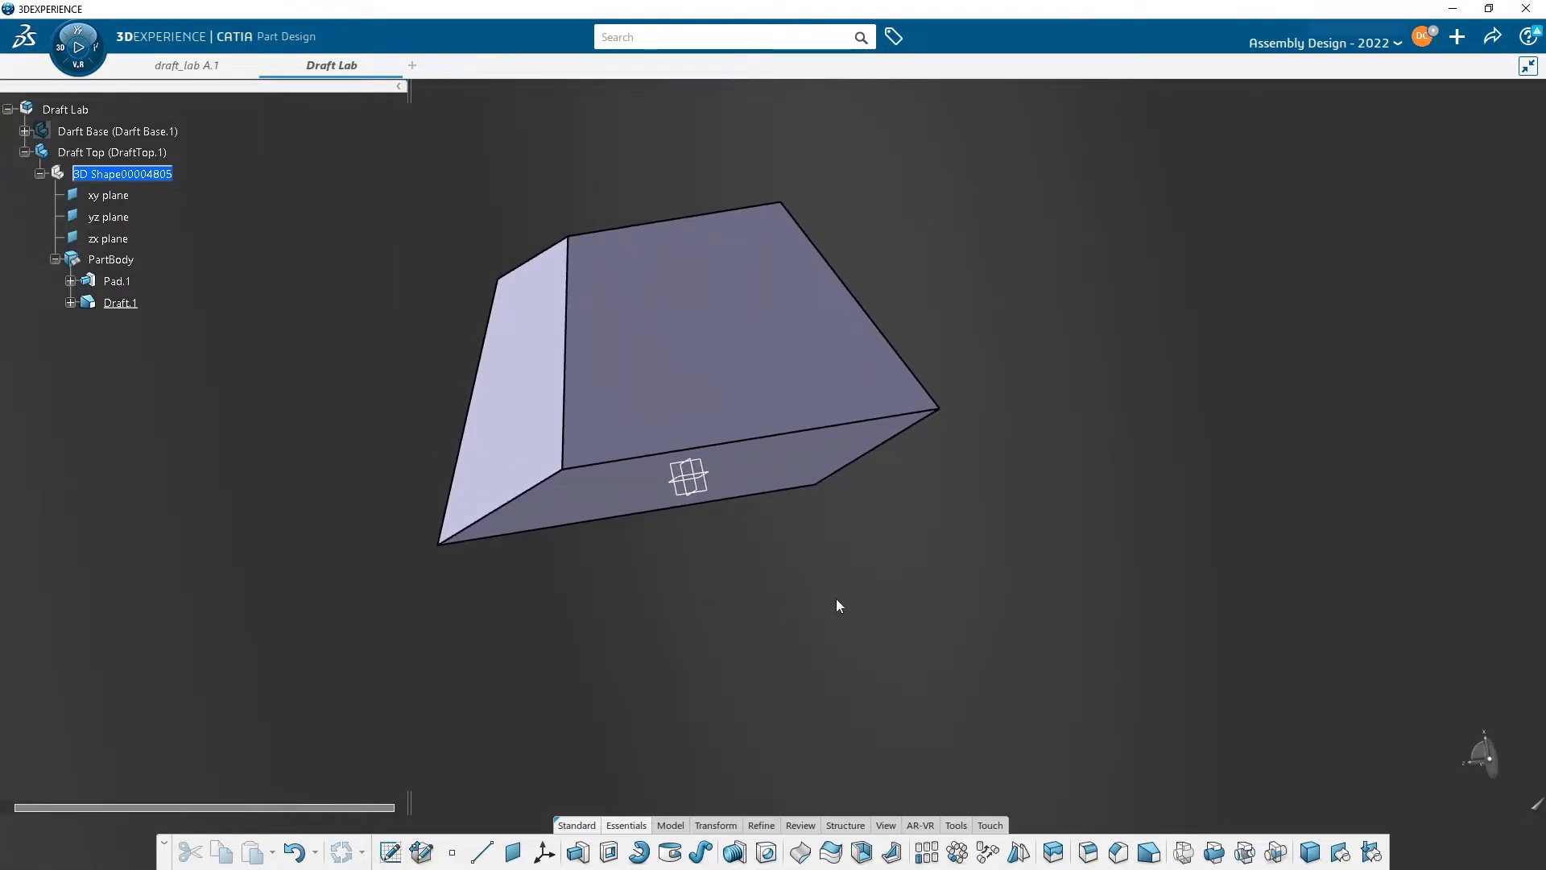
{"action": "left_click", "coordinate": [954, 829]}
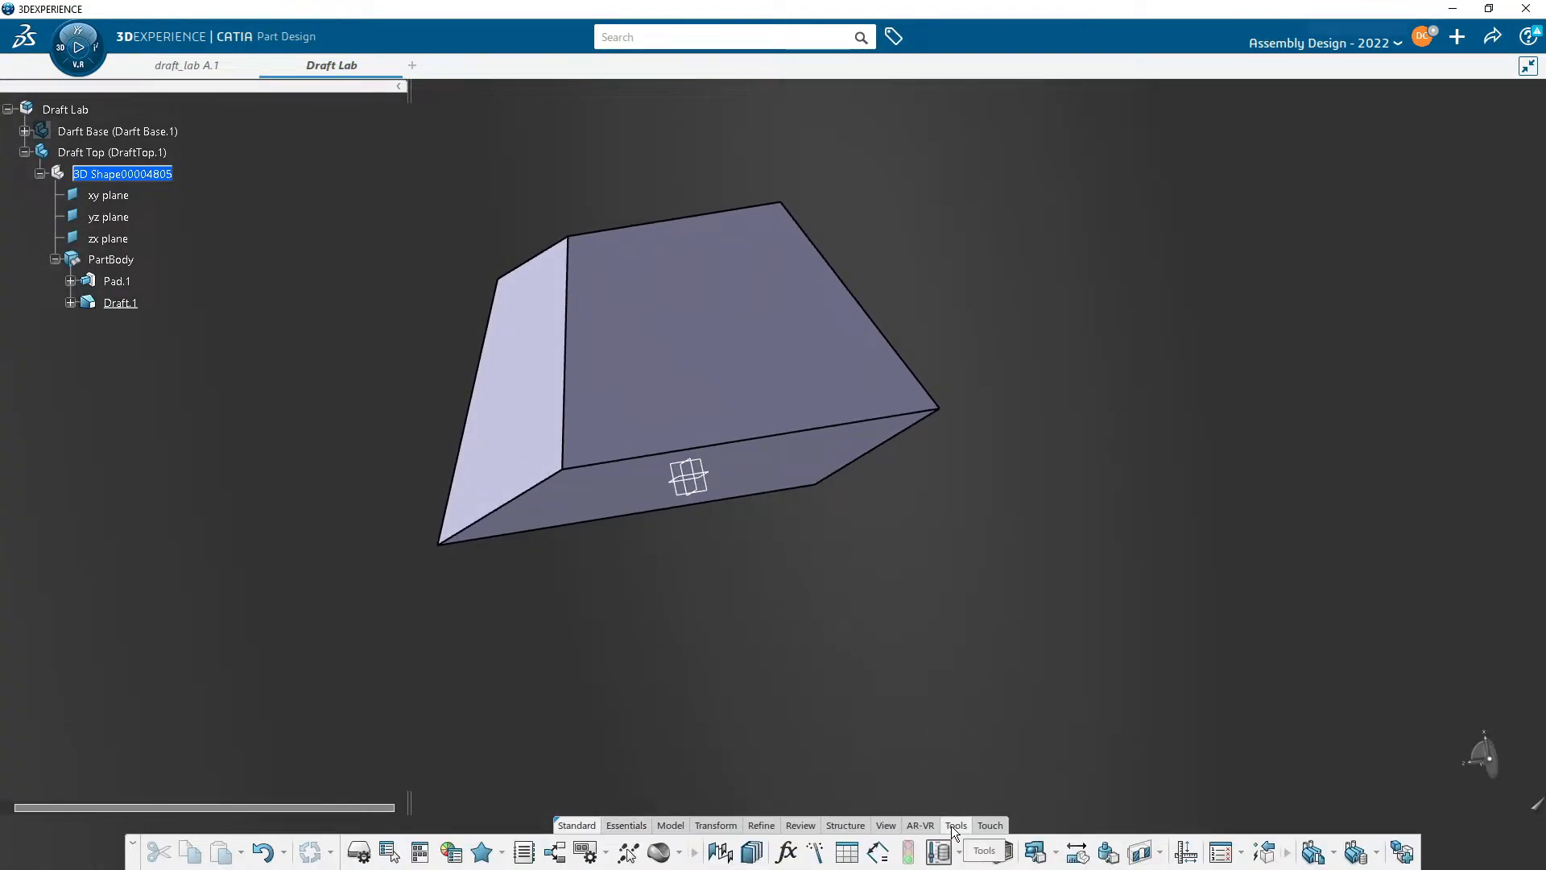
{"action": "left_click", "coordinate": [1078, 855]}
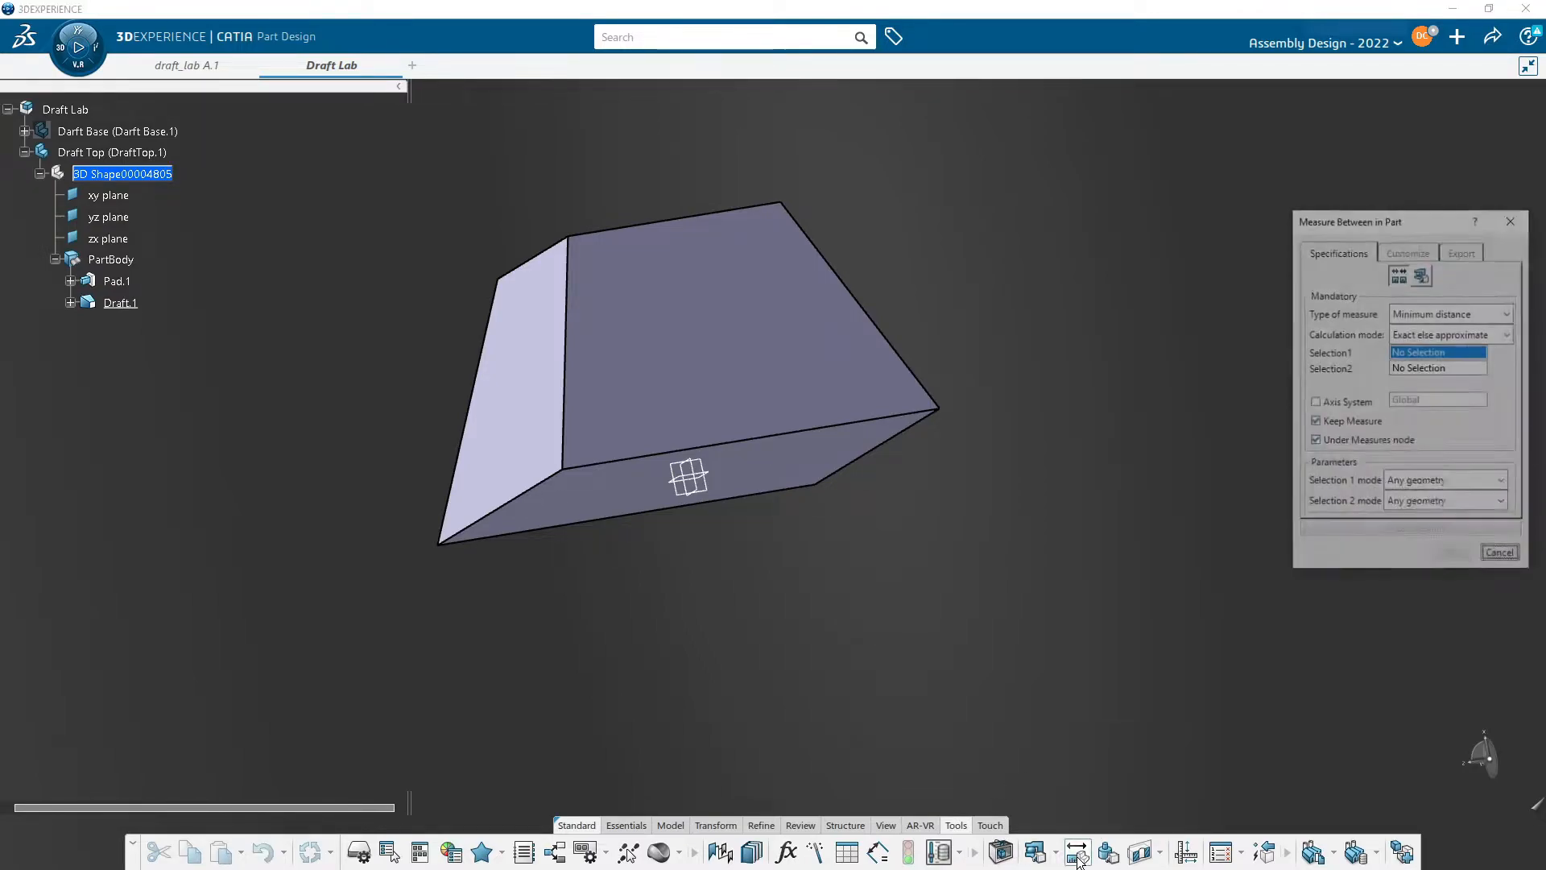
{"action": "middle_click_drag", "start_coordinate": [1121, 475], "coordinate": [1087, 444]}
{"action": "left_click", "coordinate": [473, 527]}
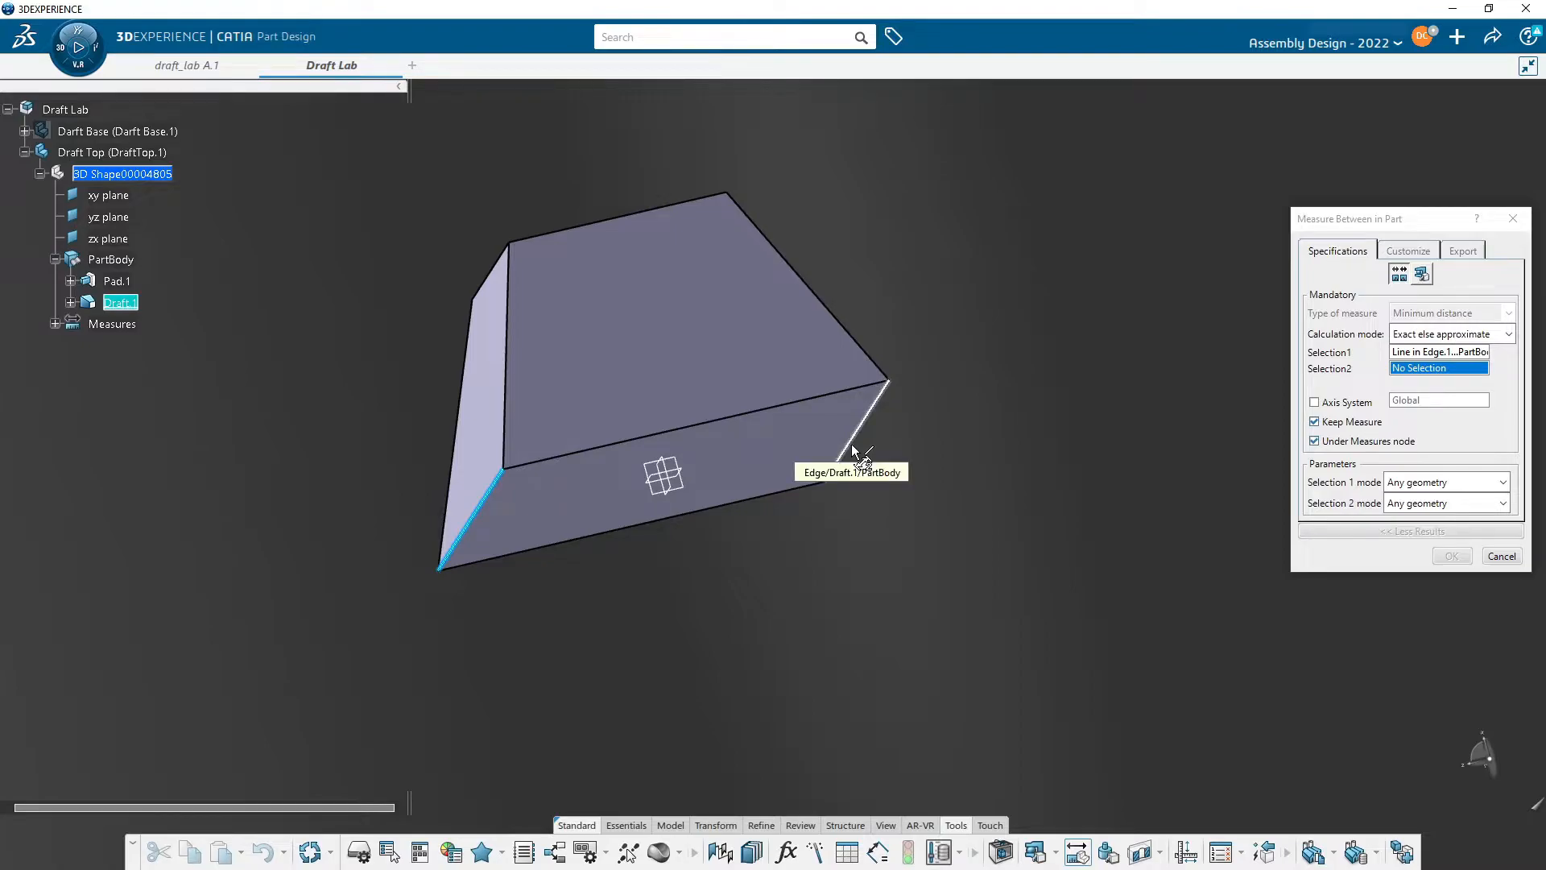
{"action": "left_click", "coordinate": [851, 437]}
{"action": "left_click_drag", "start_coordinate": [818, 580], "coordinate": [717, 608]}
{"action": "key", "text": "Escape"}
- Start a new sketch on the top face of the drafted Draft Top pad
{"action": "middle_click_drag", "start_coordinate": [1005, 498], "coordinate": [1011, 587]}
{"action": "middle_click_drag", "start_coordinate": [797, 538], "coordinate": [866, 561]}
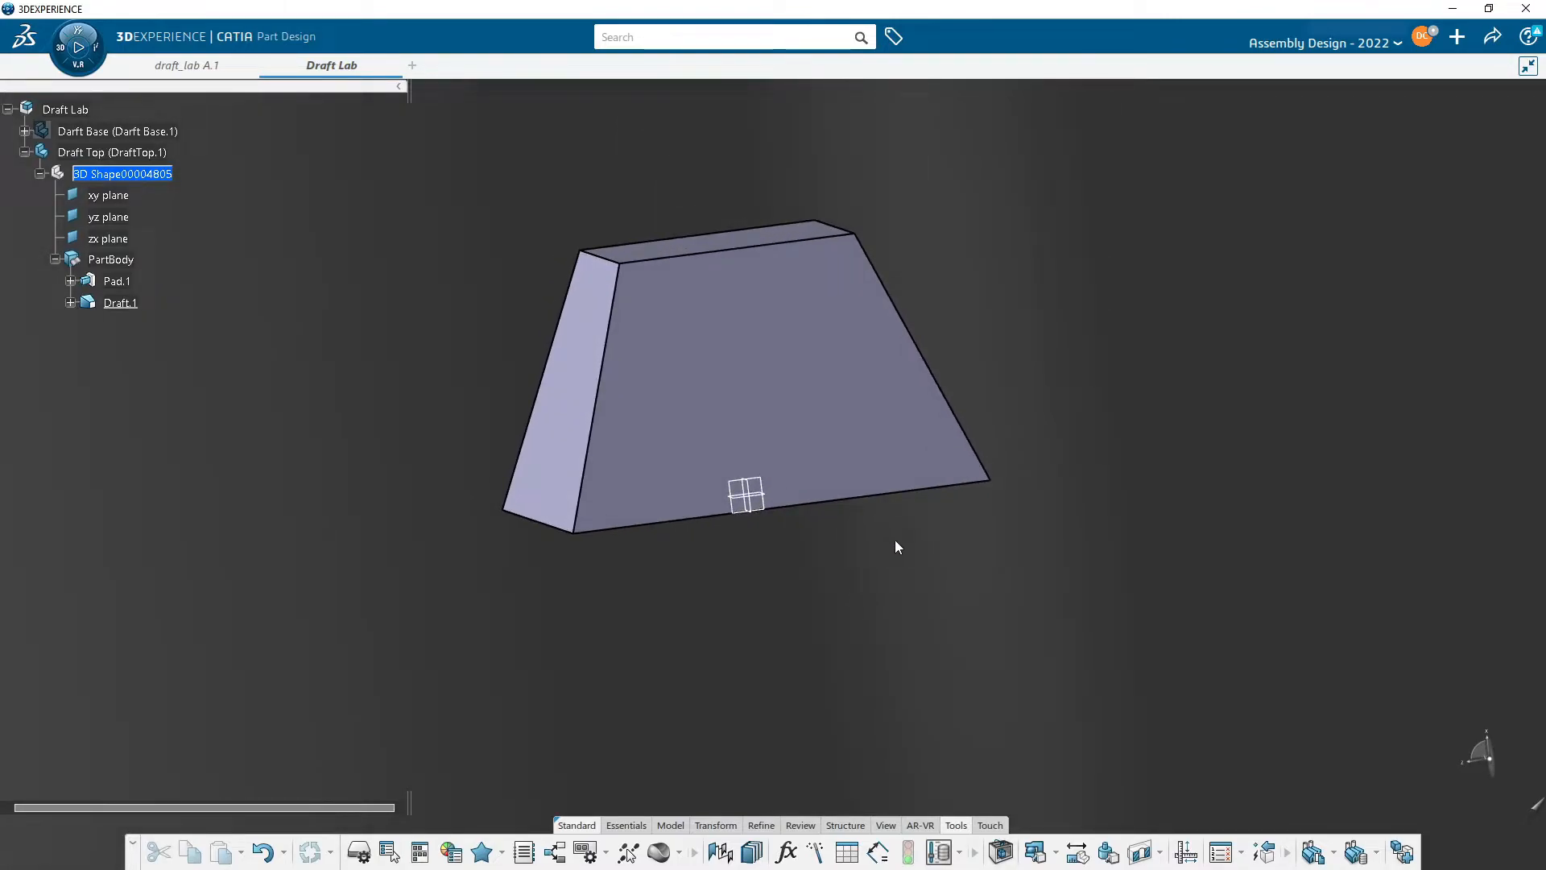
{"action": "middle_click_drag", "start_coordinate": [988, 521], "coordinate": [886, 372]}
{"action": "middle_click_drag", "start_coordinate": [595, 326], "coordinate": [880, 599]}
{"action": "middle_click_drag", "start_coordinate": [877, 561], "coordinate": [787, 342]}
{"action": "left_click", "coordinate": [833, 386]}
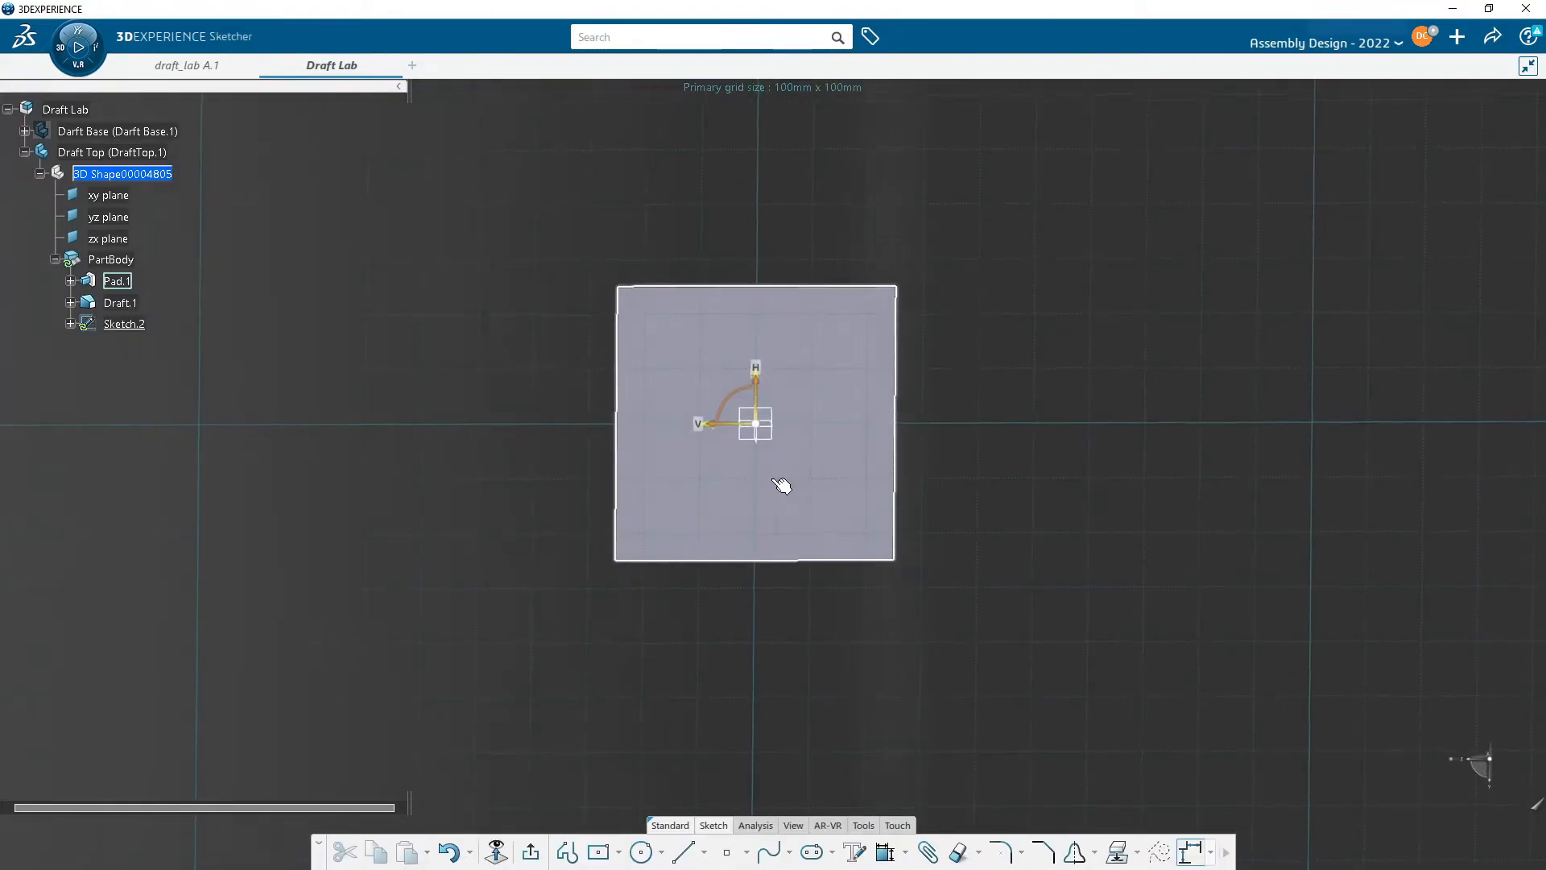
- Sketch a centred rectangle inside the outline of the top face
{"action": "left_click", "coordinate": [597, 854]}
{"action": "left_click", "coordinate": [756, 419]}
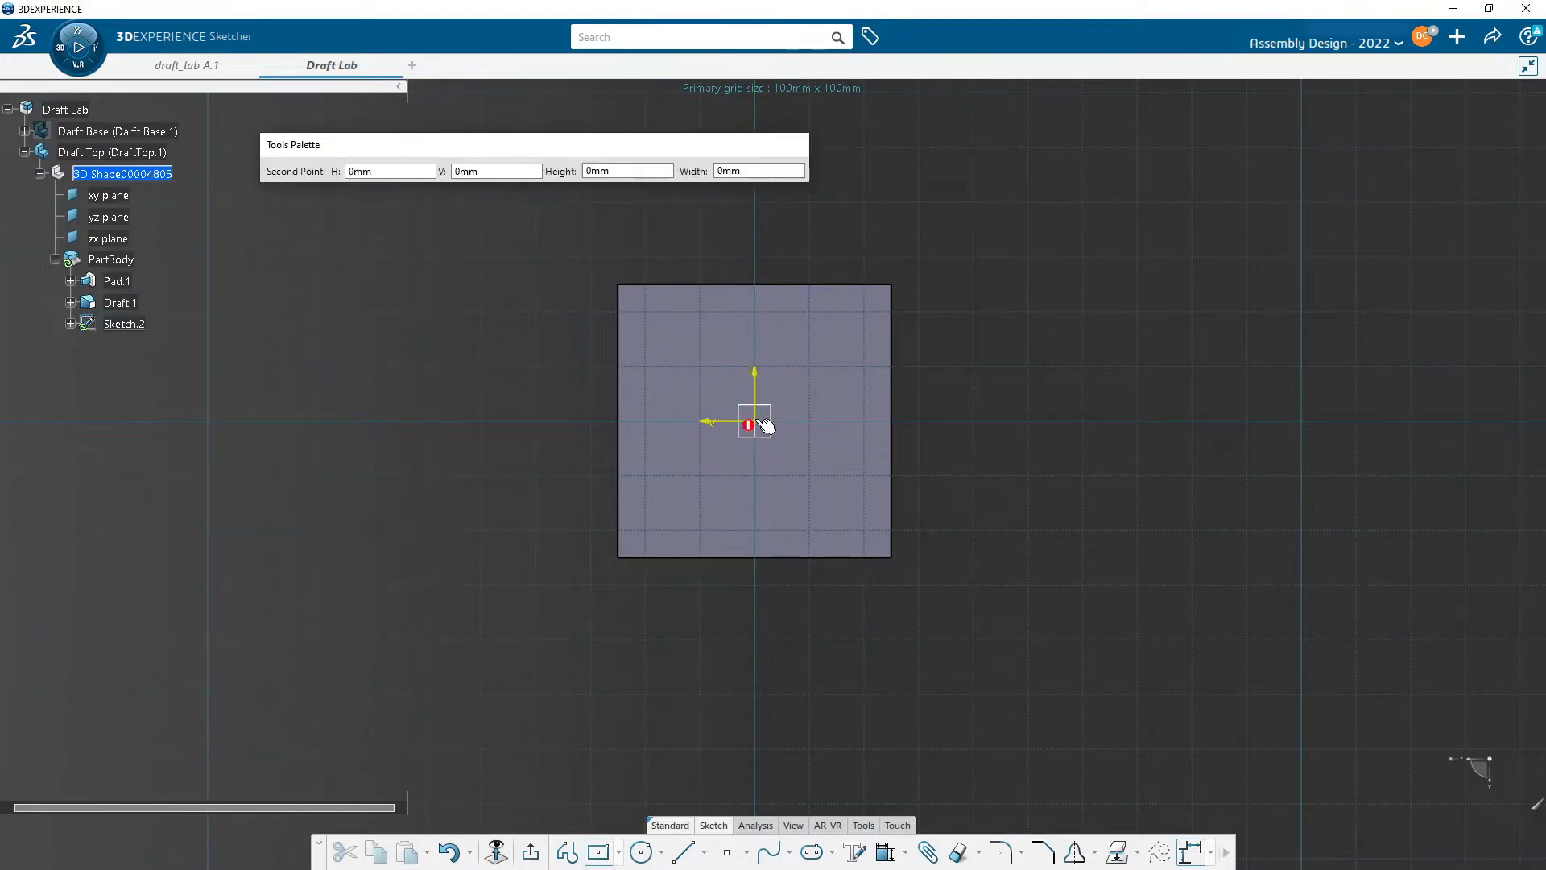
{"action": "left_click", "coordinate": [845, 506]}
{"action": "scroll", "coordinate": [904, 438], "scroll_direction": "up", "scroll_amount": 3}
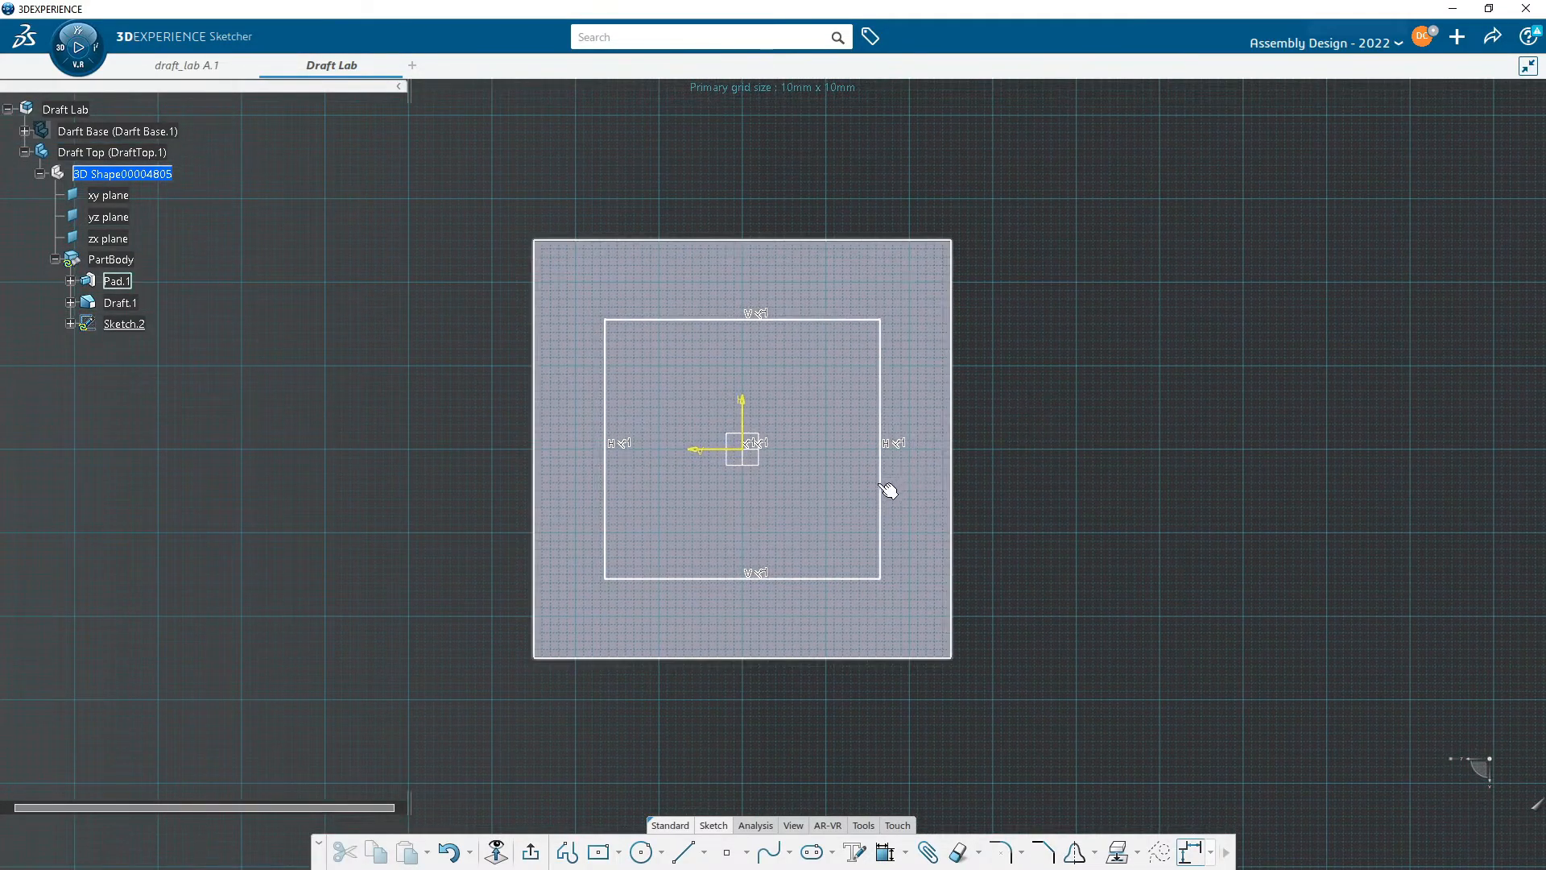
{"action": "left_click_drag", "start_coordinate": [880, 488], "coordinate": [898, 462]}
{"action": "mouse_move", "coordinate": [1026, 282]}
{"action": "middle_mouse_down"}
{"action": "mouse_move", "coordinate": [1018, 339]}
{"action": "mouse_move", "coordinate": [997, 314]}
{"action": "middle_mouse_up"}
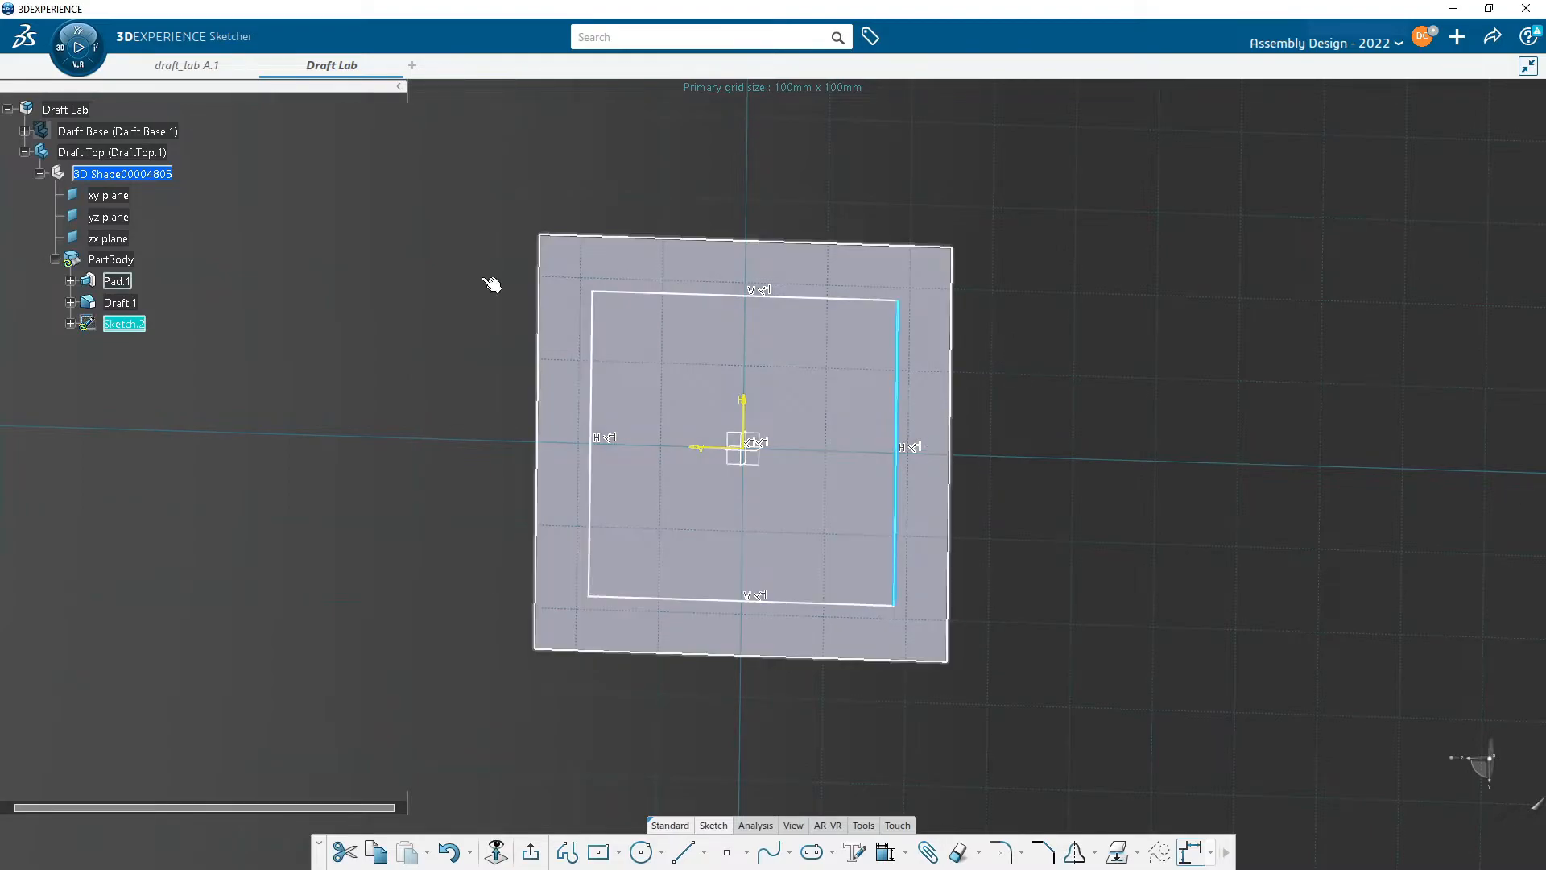
{"action": "mouse_move", "coordinate": [414, 593]}
{"action": "middle_mouse_down"}
{"action": "mouse_move", "coordinate": [444, 640]}
{"action": "mouse_move", "coordinate": [442, 621]}
{"action": "middle_mouse_up"}
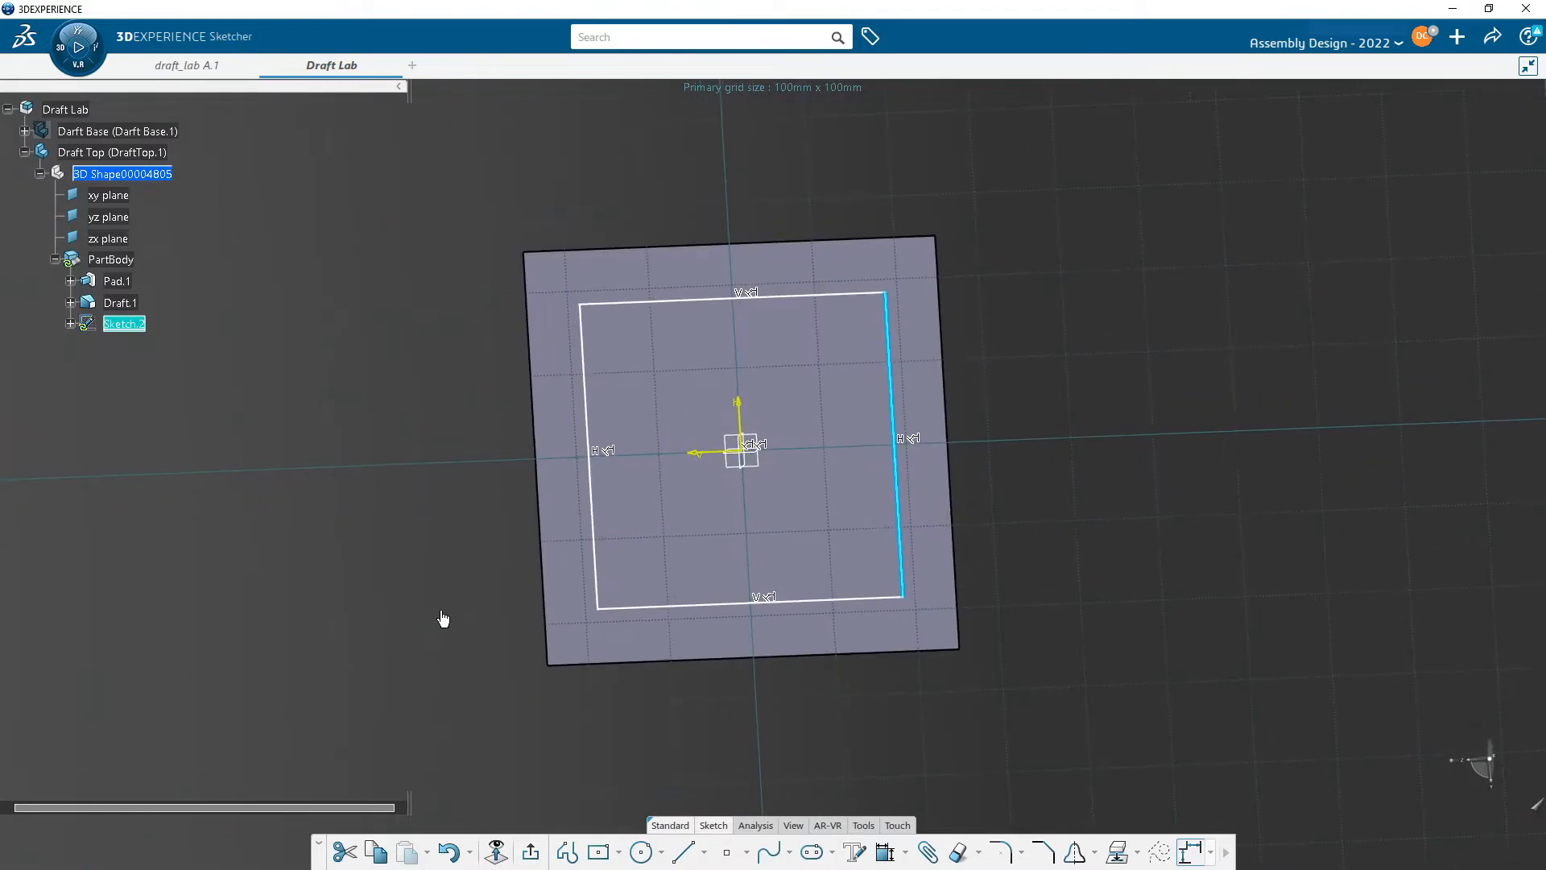
{"action": "mouse_move", "coordinate": [1017, 557]}
{"action": "middle_mouse_down"}
{"action": "mouse_move", "coordinate": [1004, 542]}
{"action": "mouse_move", "coordinate": [1042, 552]}
{"action": "mouse_move", "coordinate": [1121, 524]}
{"action": "mouse_move", "coordinate": [1053, 519]}
{"action": "mouse_move", "coordinate": [1047, 501]}
{"action": "middle_mouse_up"}
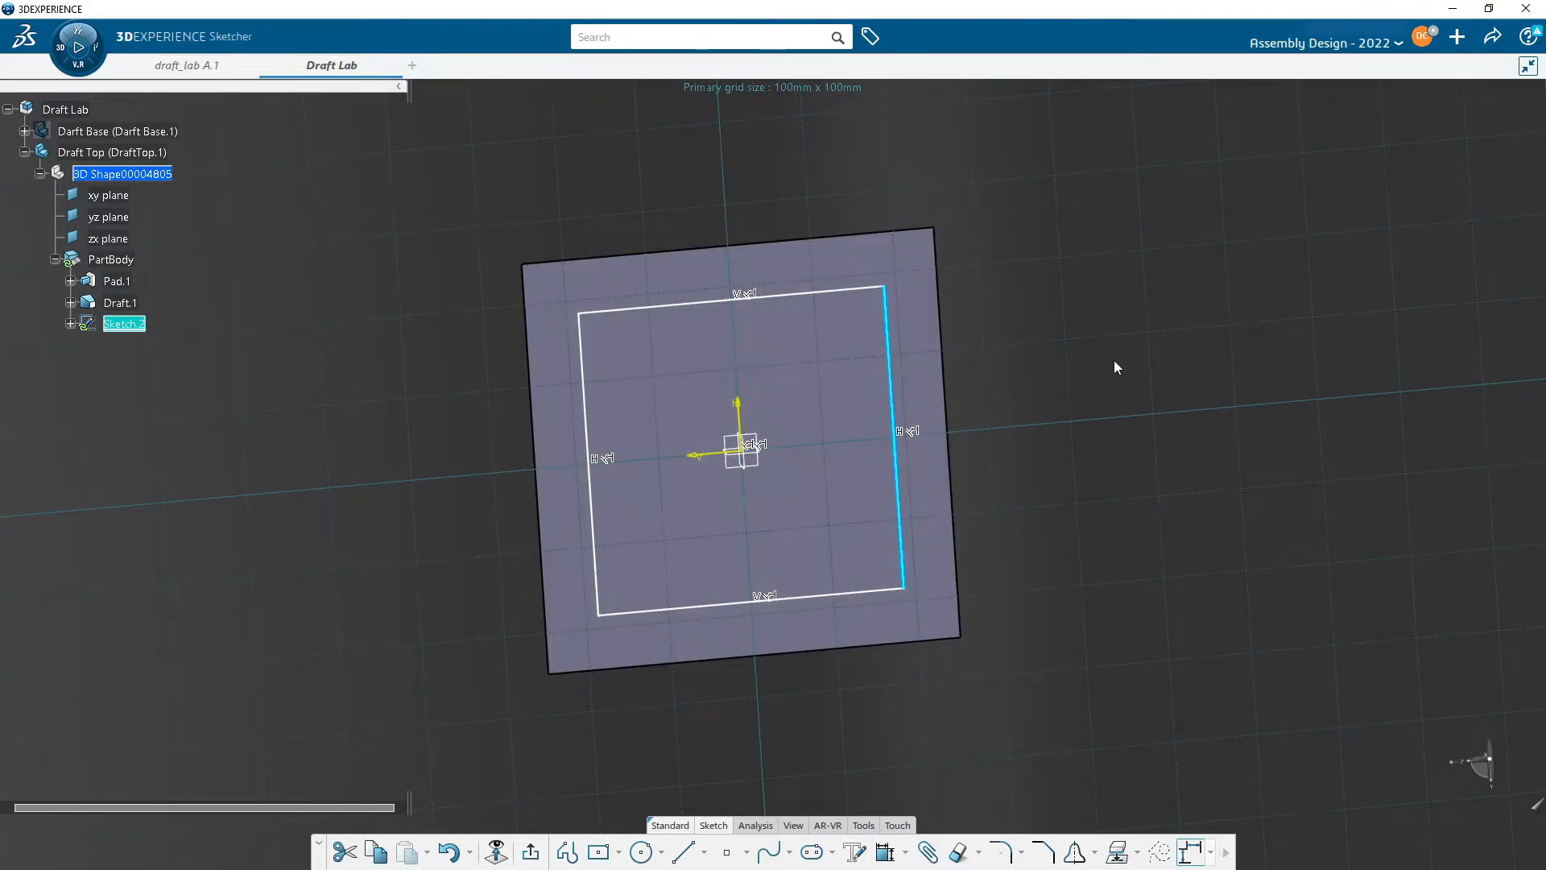
{"action": "left_click", "coordinate": [1077, 297]}
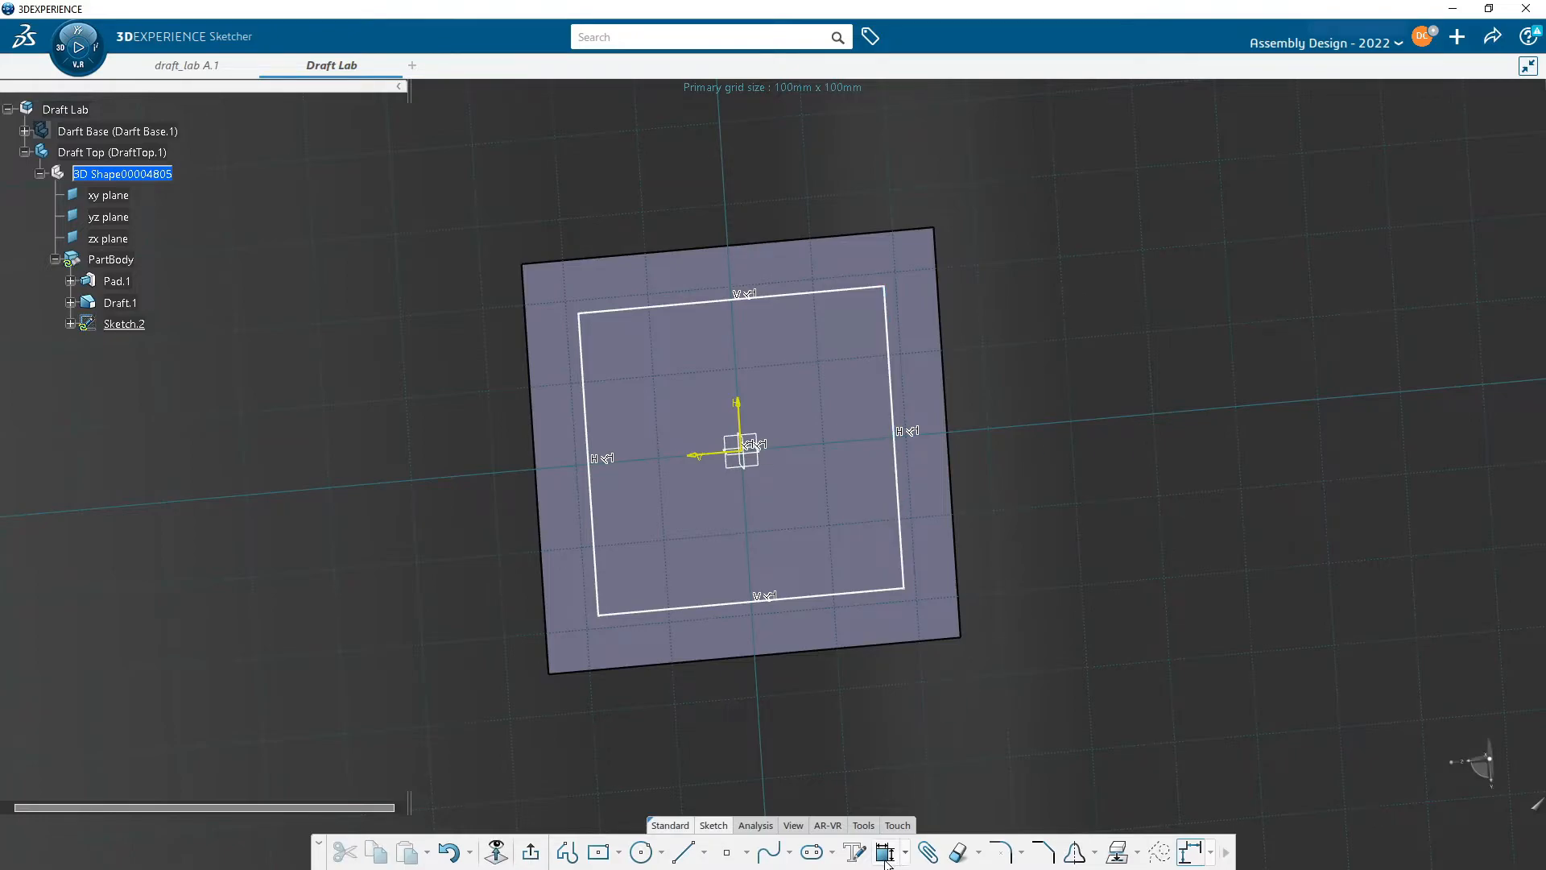
- Dimension the rectangle's right side 5 mm from the face's right edge
{"action": "left_click", "coordinate": [901, 523]}
{"action": "left_click", "coordinate": [953, 506]}
{"action": "left_click", "coordinate": [1046, 183]}
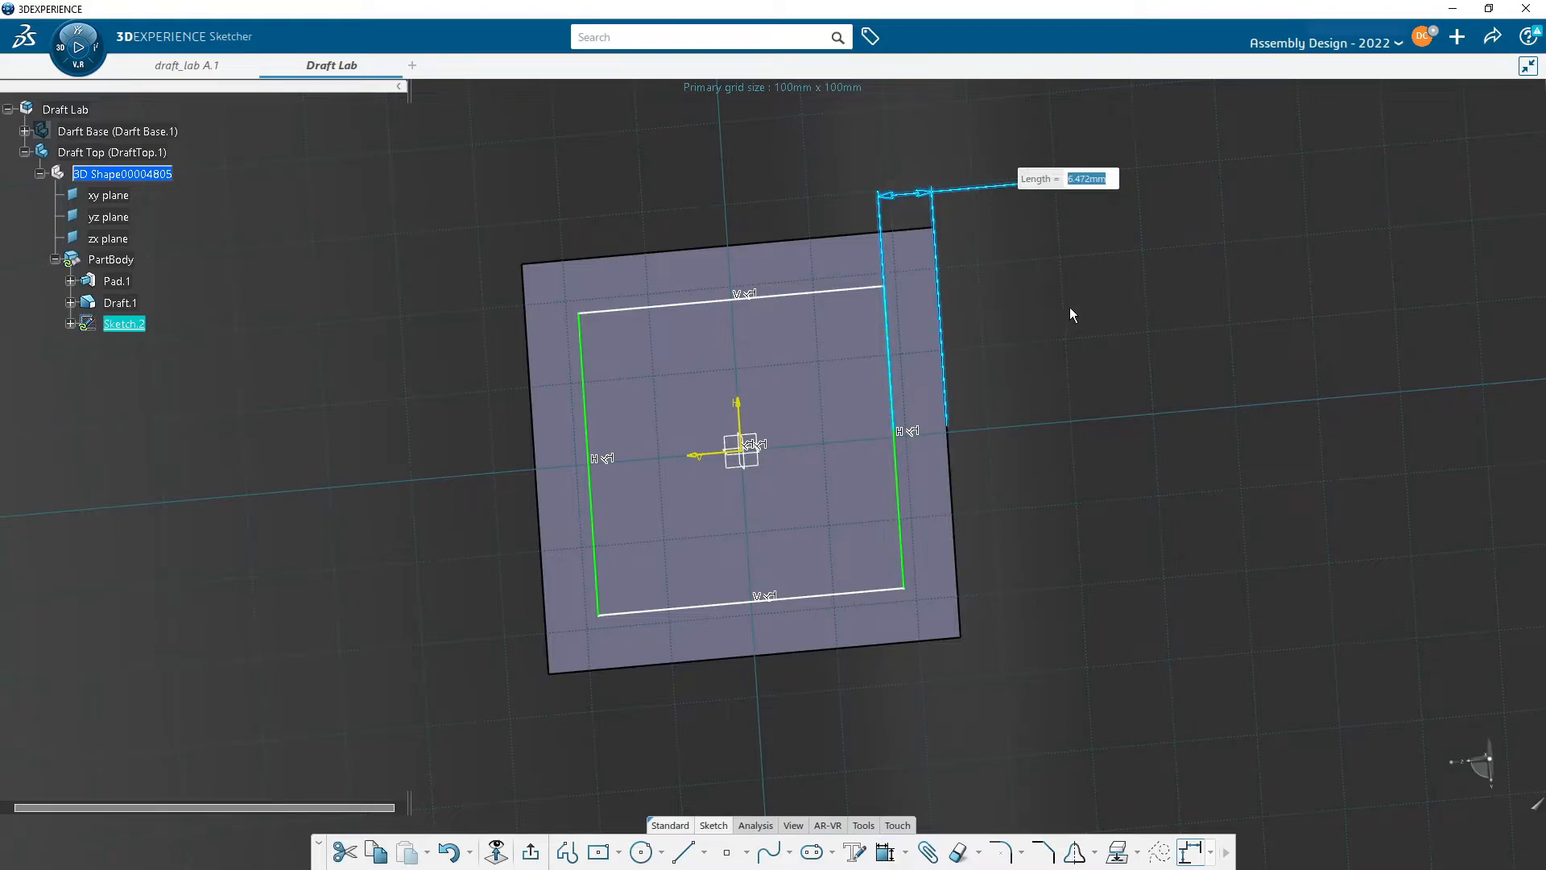
{"action": "type", "text": "5"}
{"action": "key", "text": "Return"}
- Dimension the rectangle's top side 5 mm from the face's top edge and exit the sketch
{"action": "left_click", "coordinate": [811, 306]}
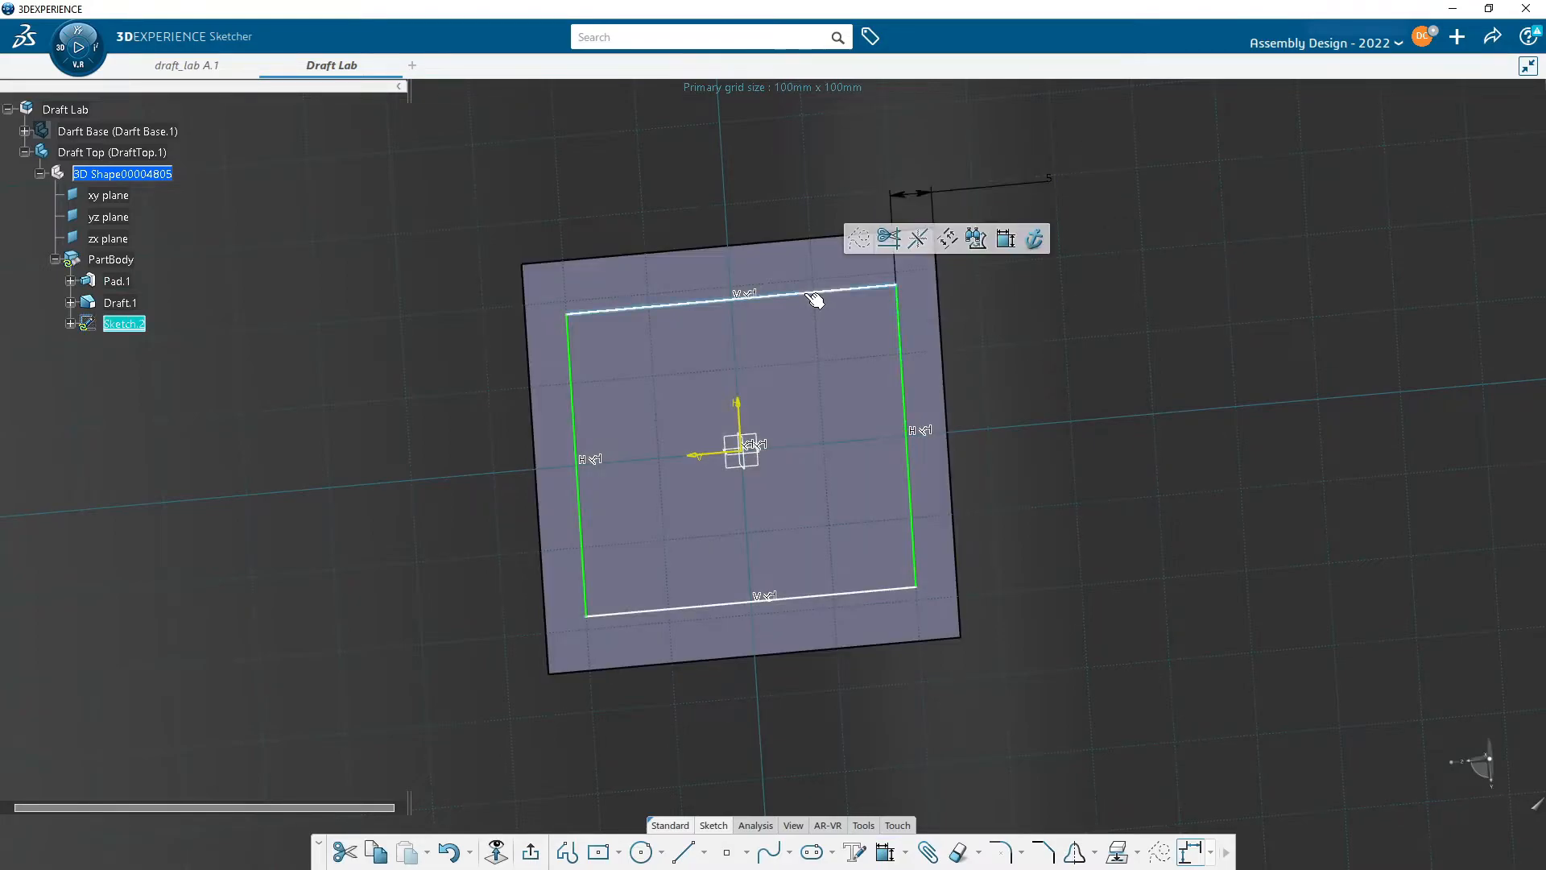
{"action": "left_click", "coordinate": [1028, 234]}
{"action": "left_click", "coordinate": [811, 241]}
{"action": "left_click", "coordinate": [388, 181]}
{"action": "type", "text": "5"}
{"action": "key", "text": "Return"}
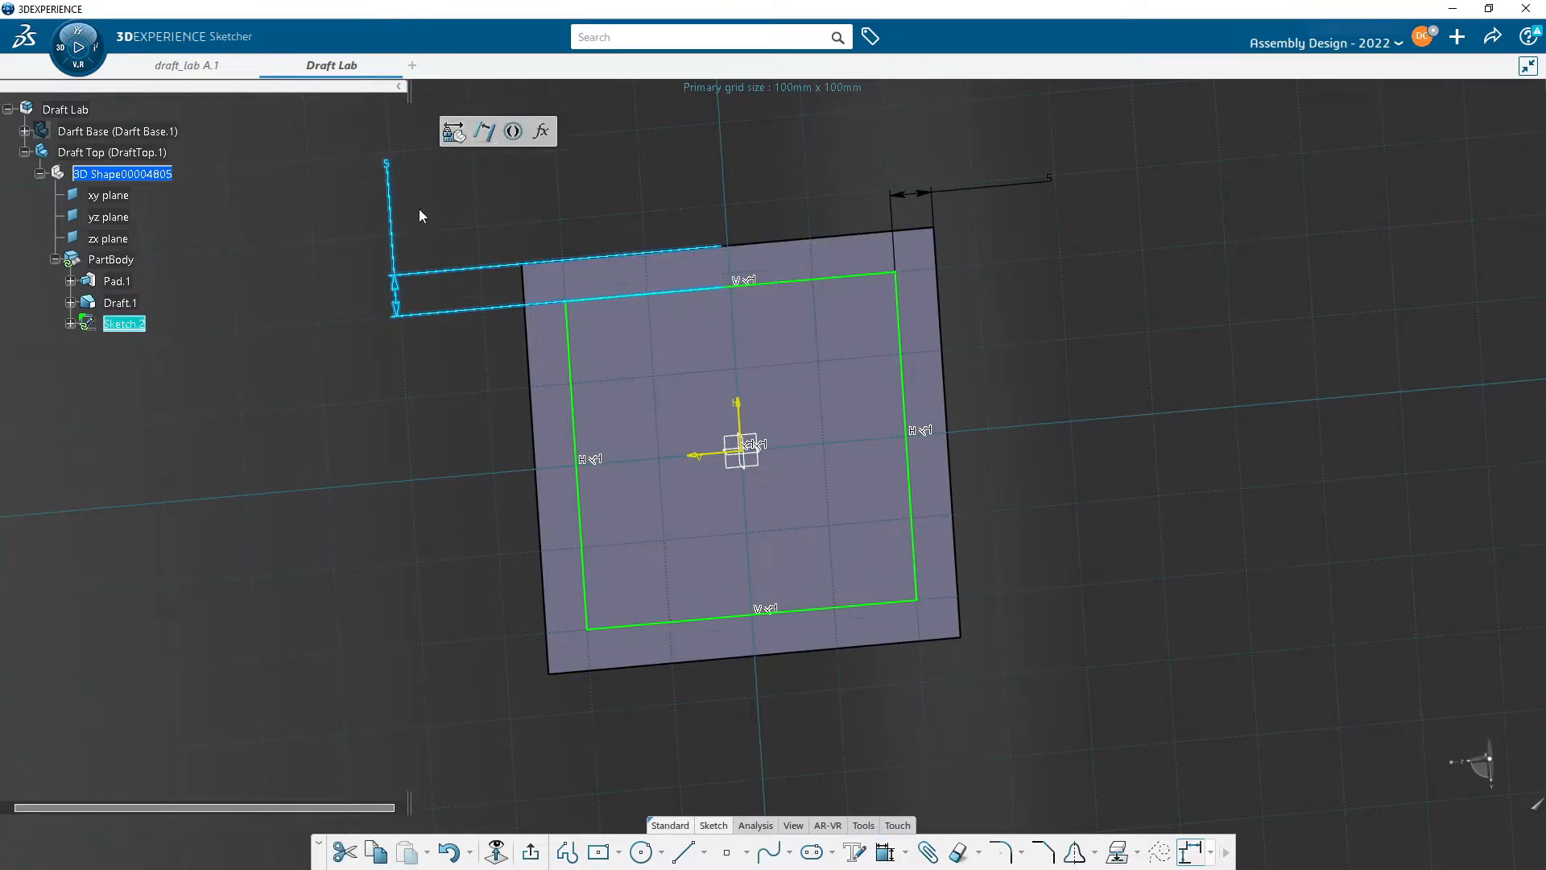
{"action": "left_click", "coordinate": [532, 852]}
{"action": "middle_click_drag", "start_coordinate": [427, 511], "coordinate": [608, 476]}
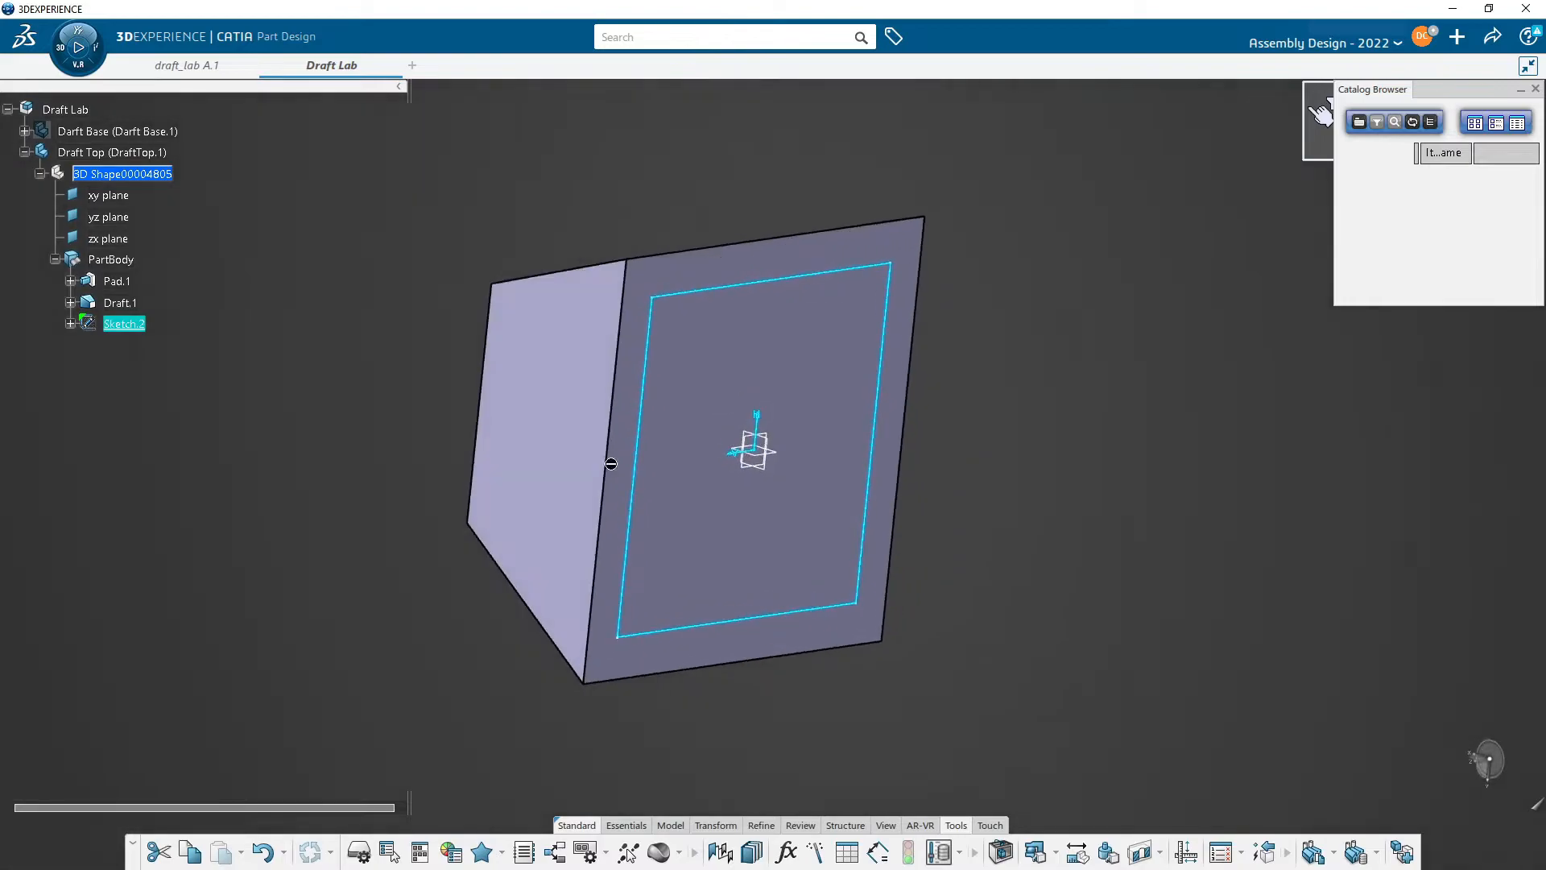
{"action": "left_click", "coordinate": [1537, 94]}
{"action": "type", "text": "draft"}
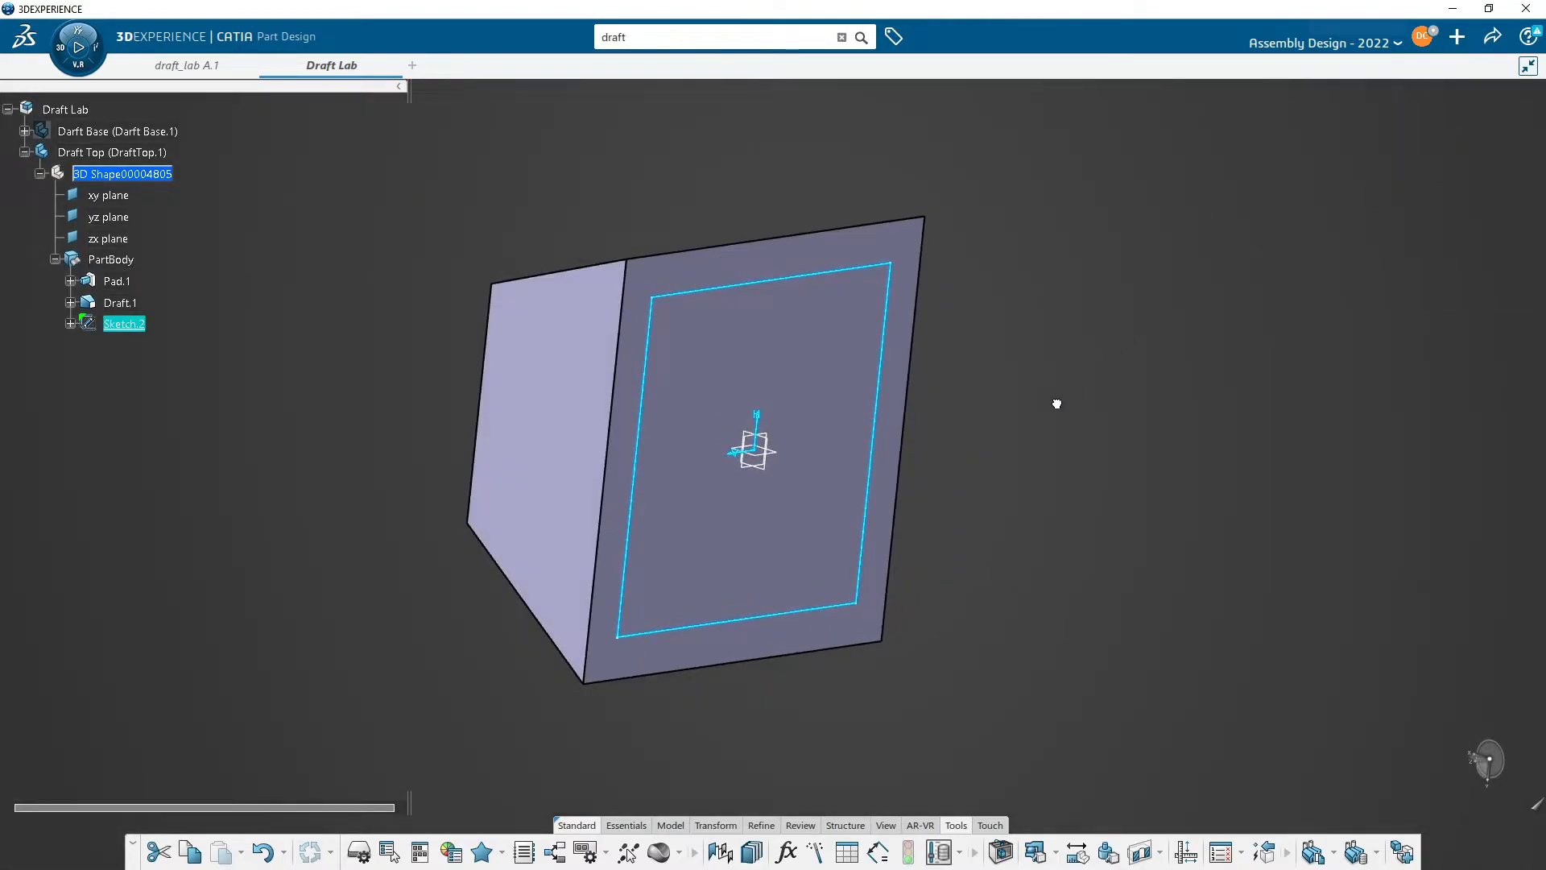
{"action": "middle_click_drag", "start_coordinate": [980, 493], "coordinate": [959, 504]}
{"action": "left_click", "coordinate": [960, 505]}
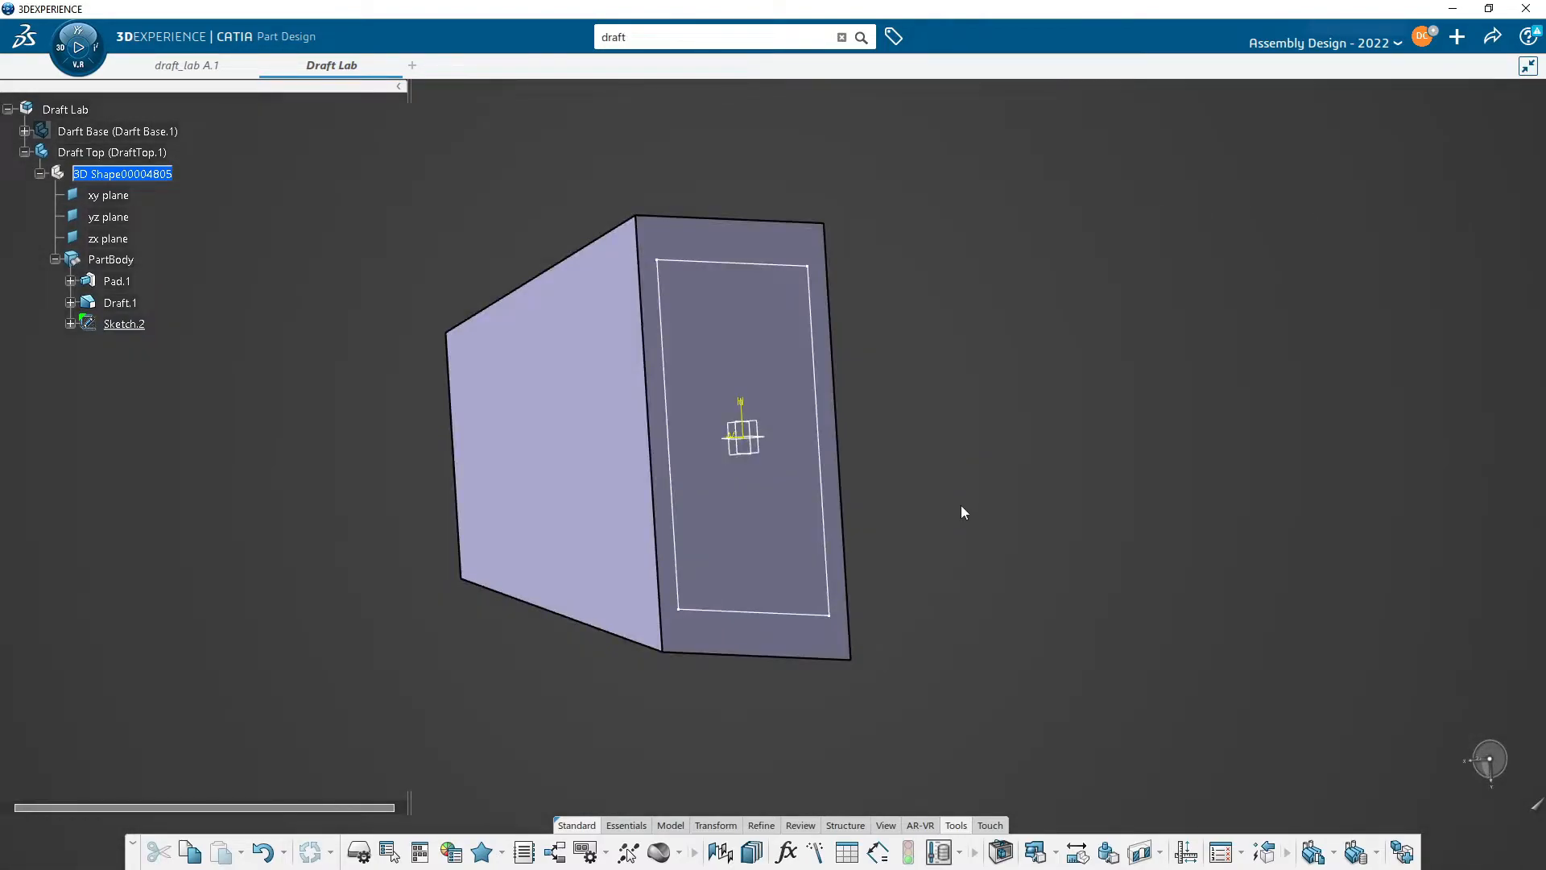
- Pad the new rectangle sketch 3 mm
{"action": "left_click", "coordinate": [636, 830]}
{"action": "left_click", "coordinate": [578, 851]}
{"action": "middle_click_drag", "start_coordinate": [745, 565], "coordinate": [758, 584]}
{"action": "left_click", "coordinate": [805, 618]}
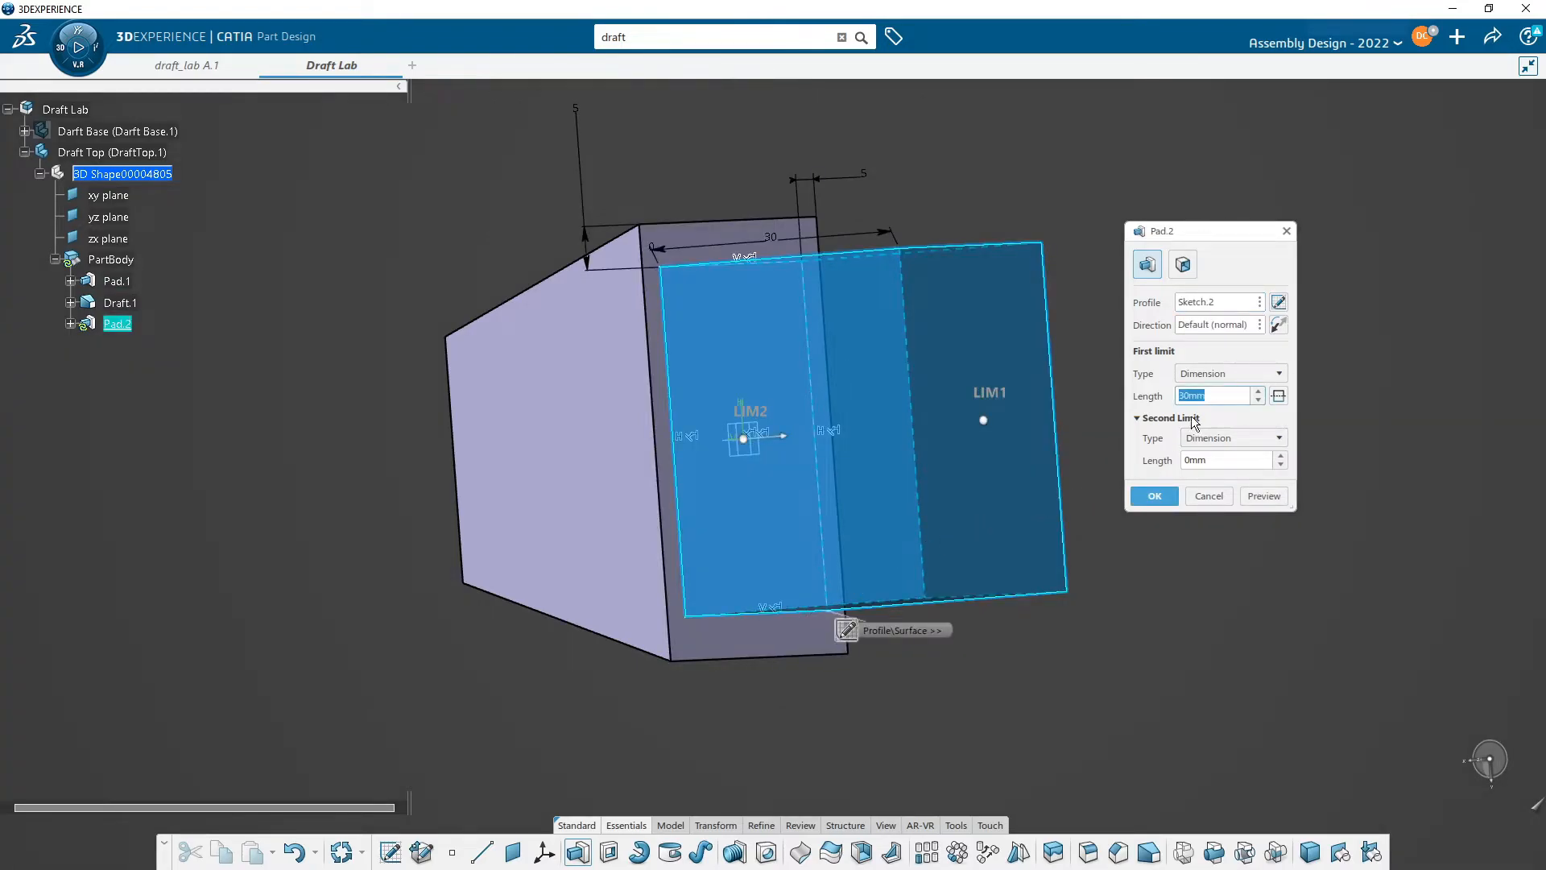
{"action": "type", "text": "3"}
{"action": "key", "text": "Return"}
- Change the Draft Top PartBody's fill colour to cyan
{"action": "middle_click_drag", "start_coordinate": [1111, 394], "coordinate": [612, 563]}
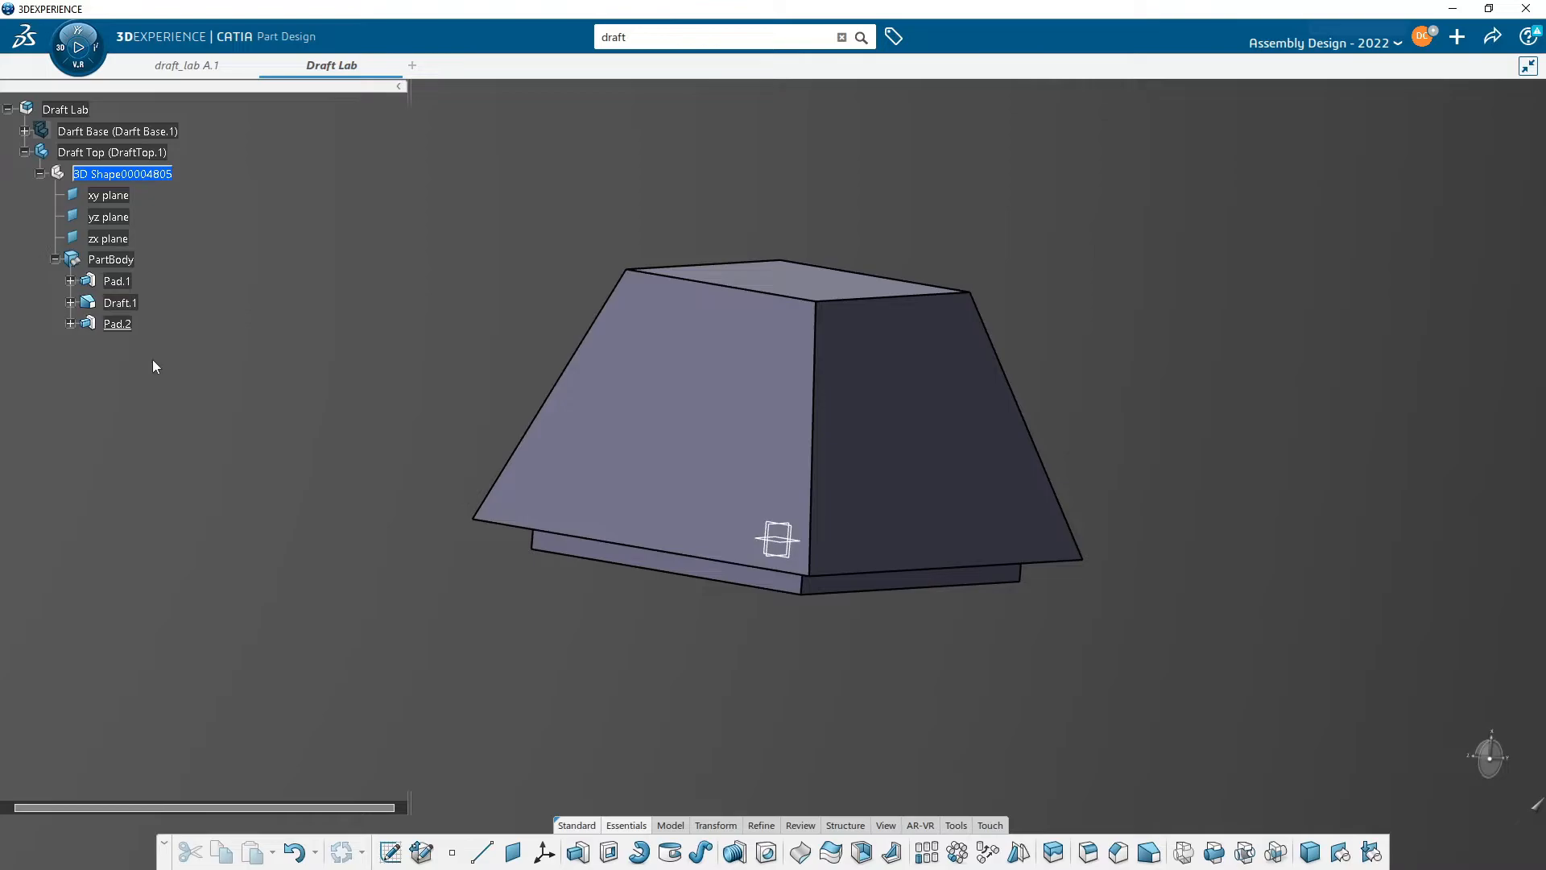
{"action": "right_click", "coordinate": [102, 259]}
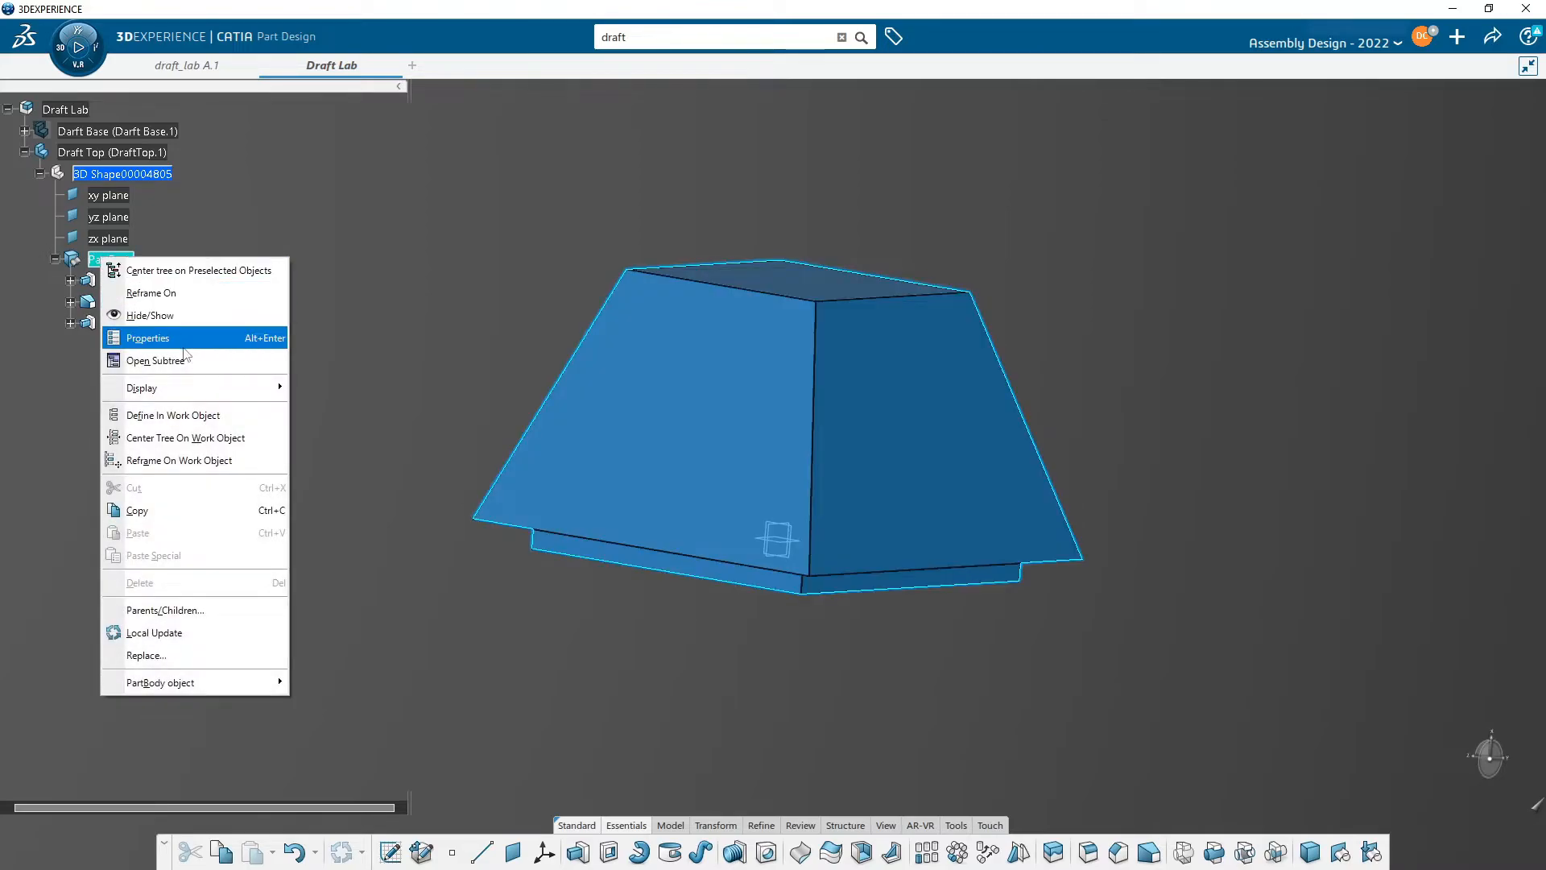
{"action": "left_click", "coordinate": [182, 339]}
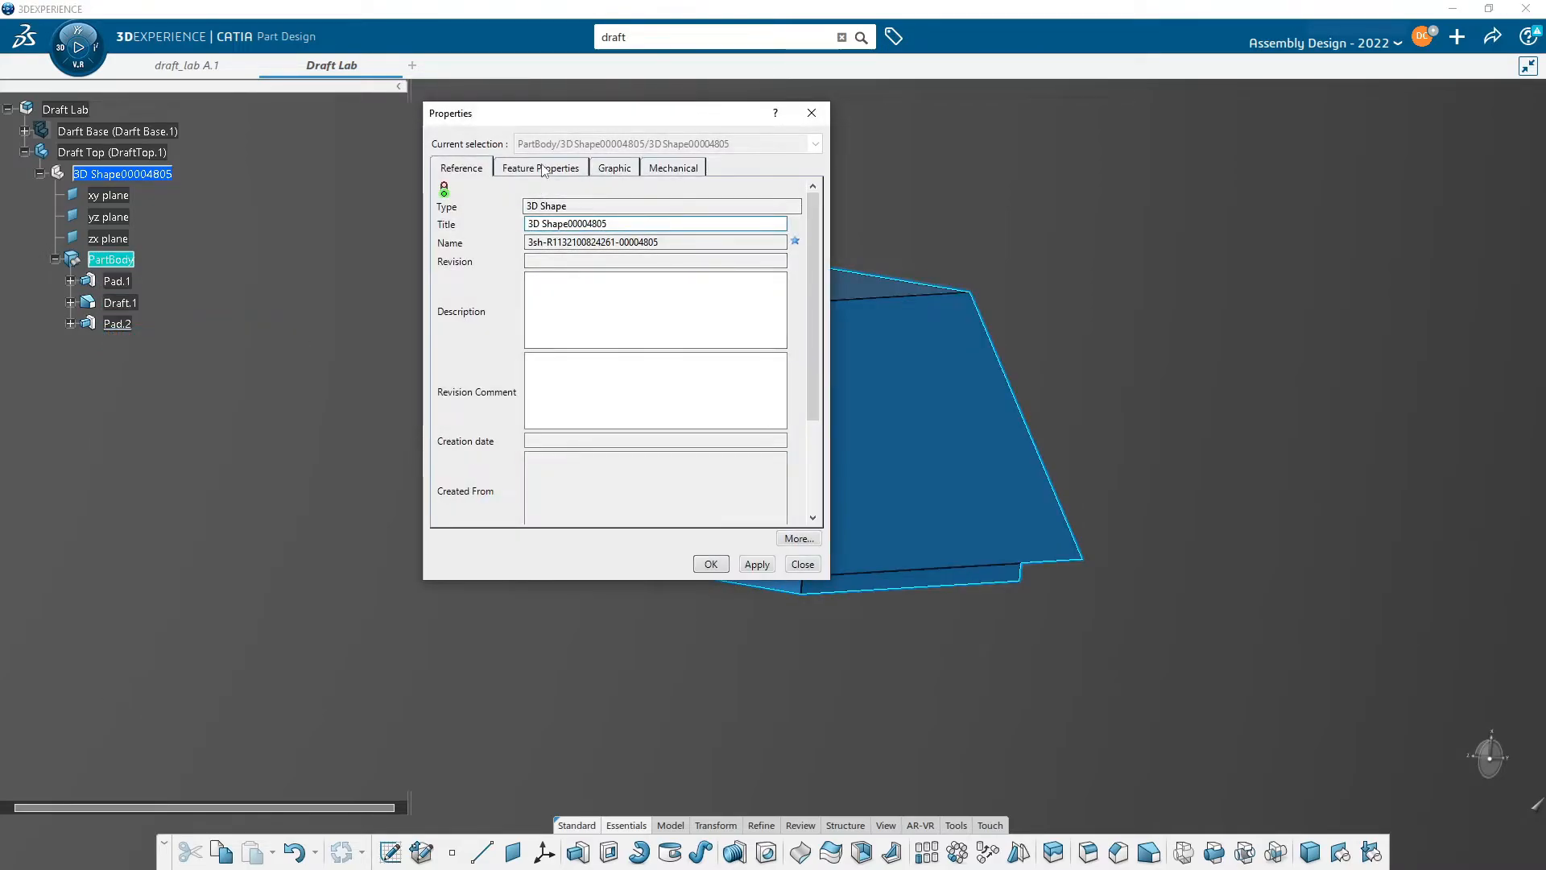
{"action": "left_click", "coordinate": [616, 167]}
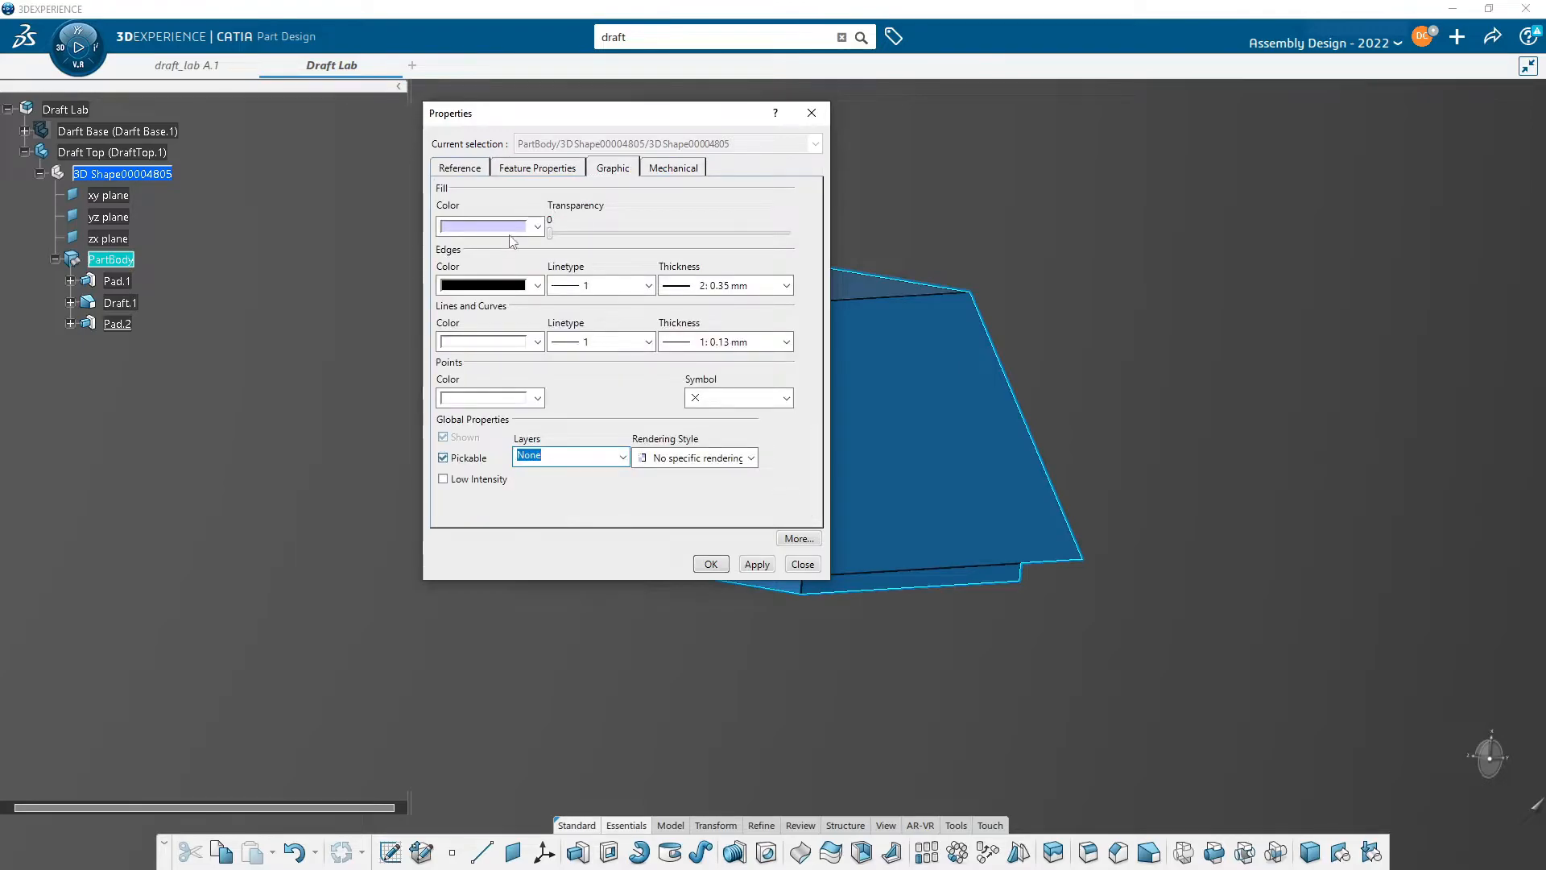
{"action": "left_click", "coordinate": [518, 227]}
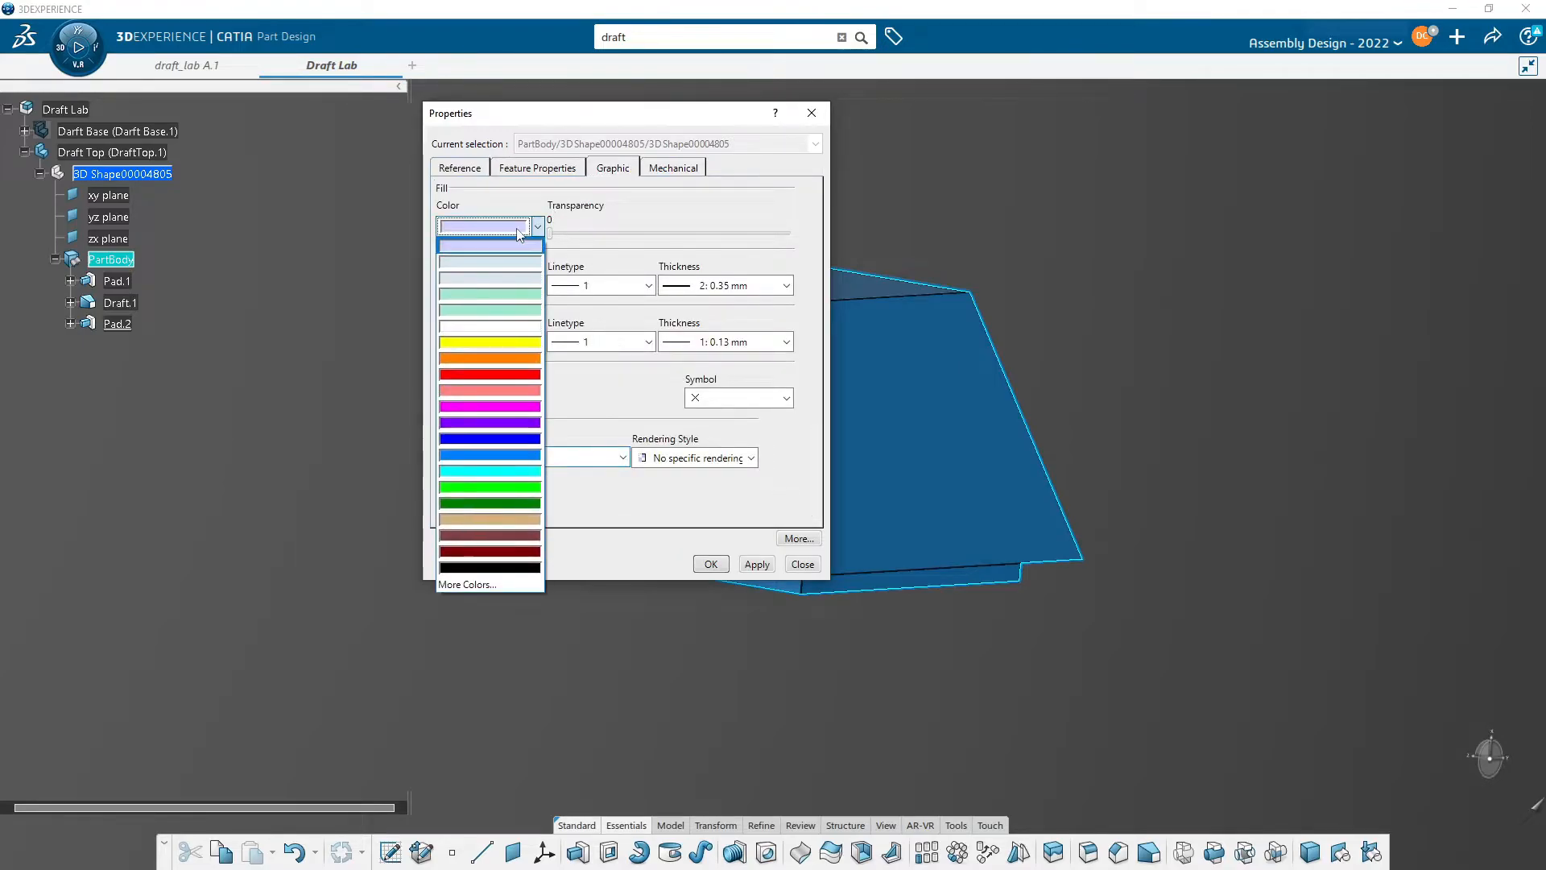
{"action": "left_click", "coordinate": [486, 470]}
{"action": "left_click", "coordinate": [711, 565]}
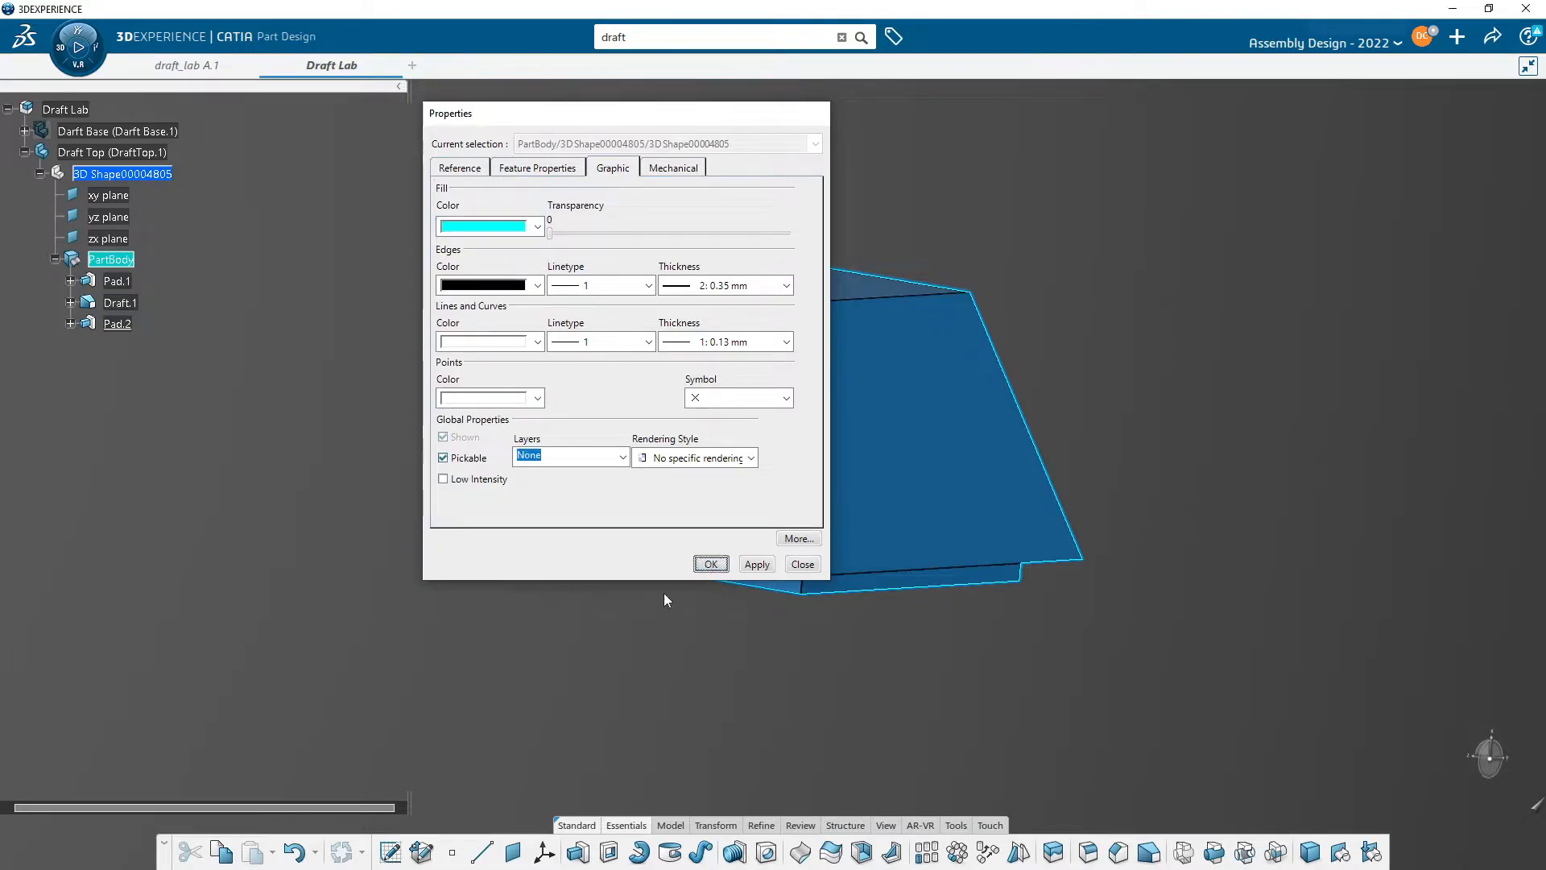
- Show the Darft Base part and activate the Draft Lab assembly
{"action": "middle_click_drag", "start_coordinate": [630, 607], "coordinate": [970, 474]}
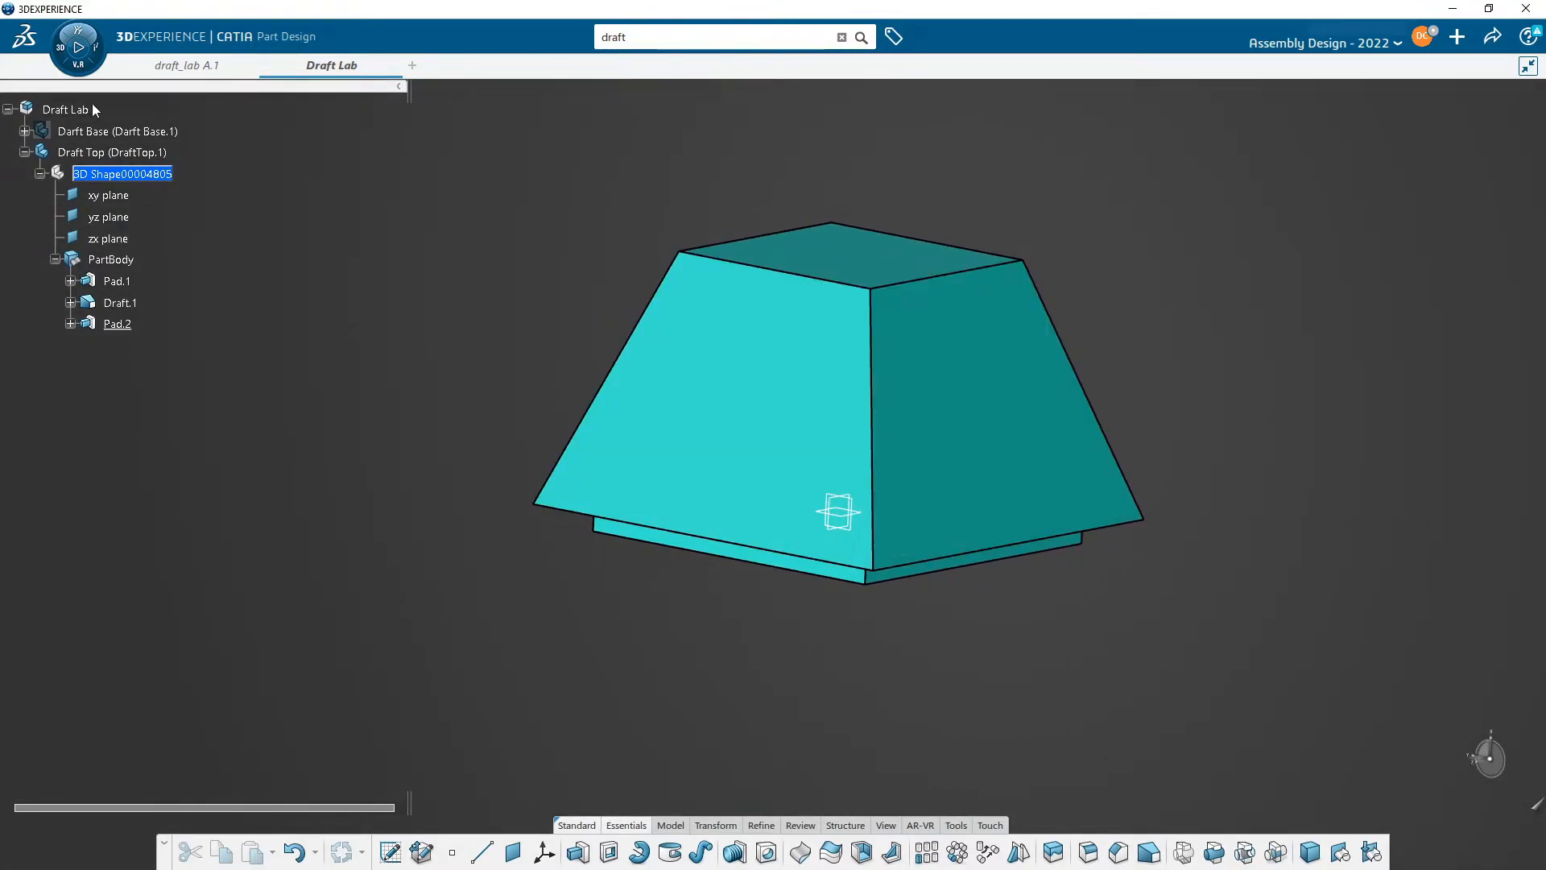
{"action": "right_click", "coordinate": [83, 130]}
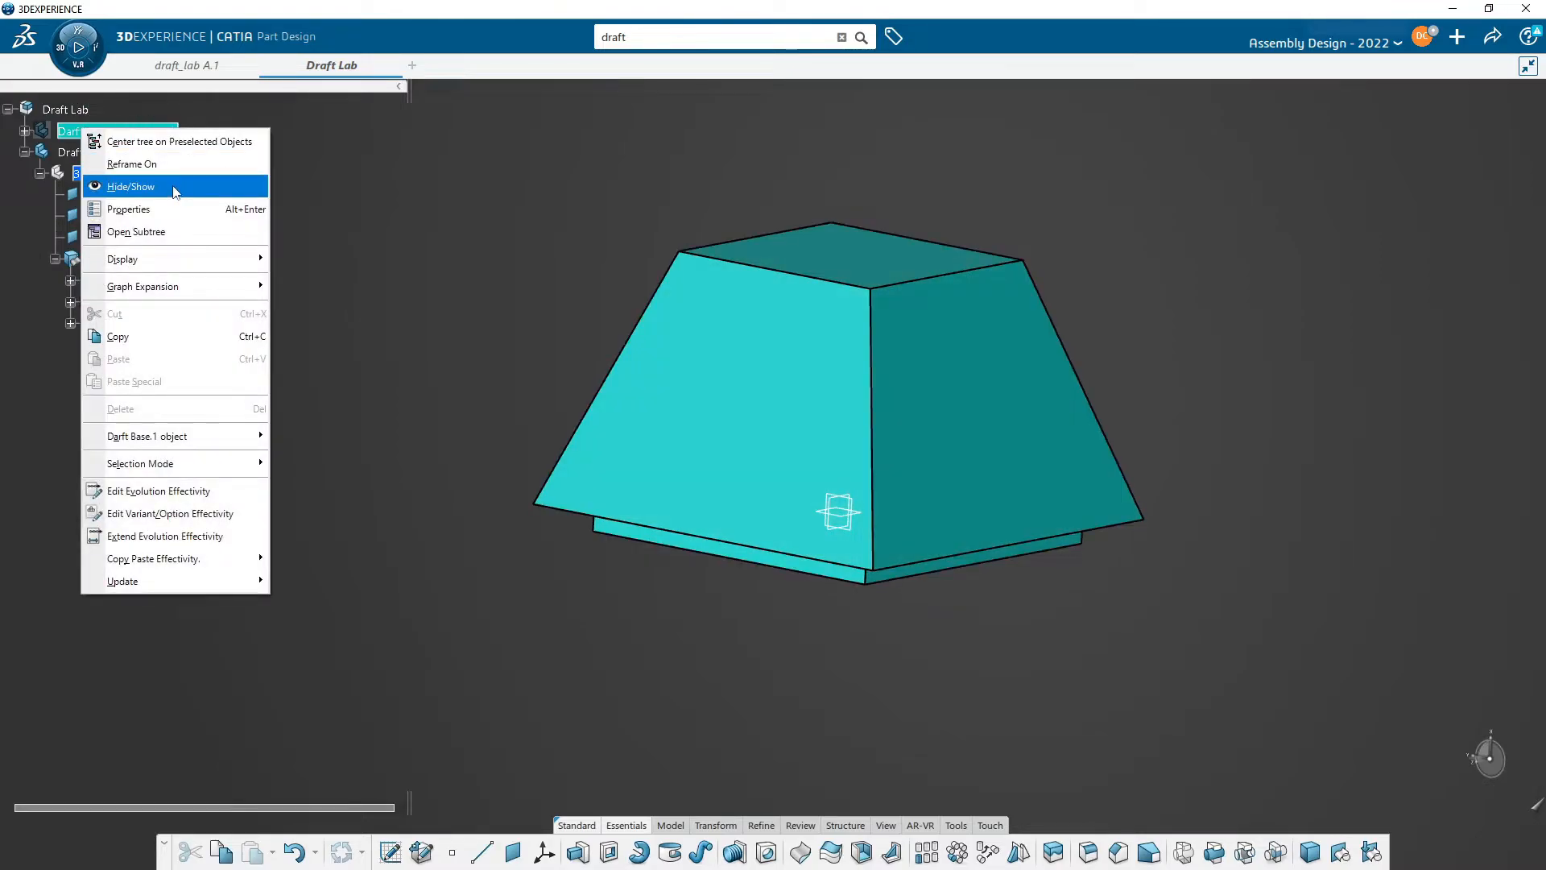
{"action": "left_click", "coordinate": [175, 183]}
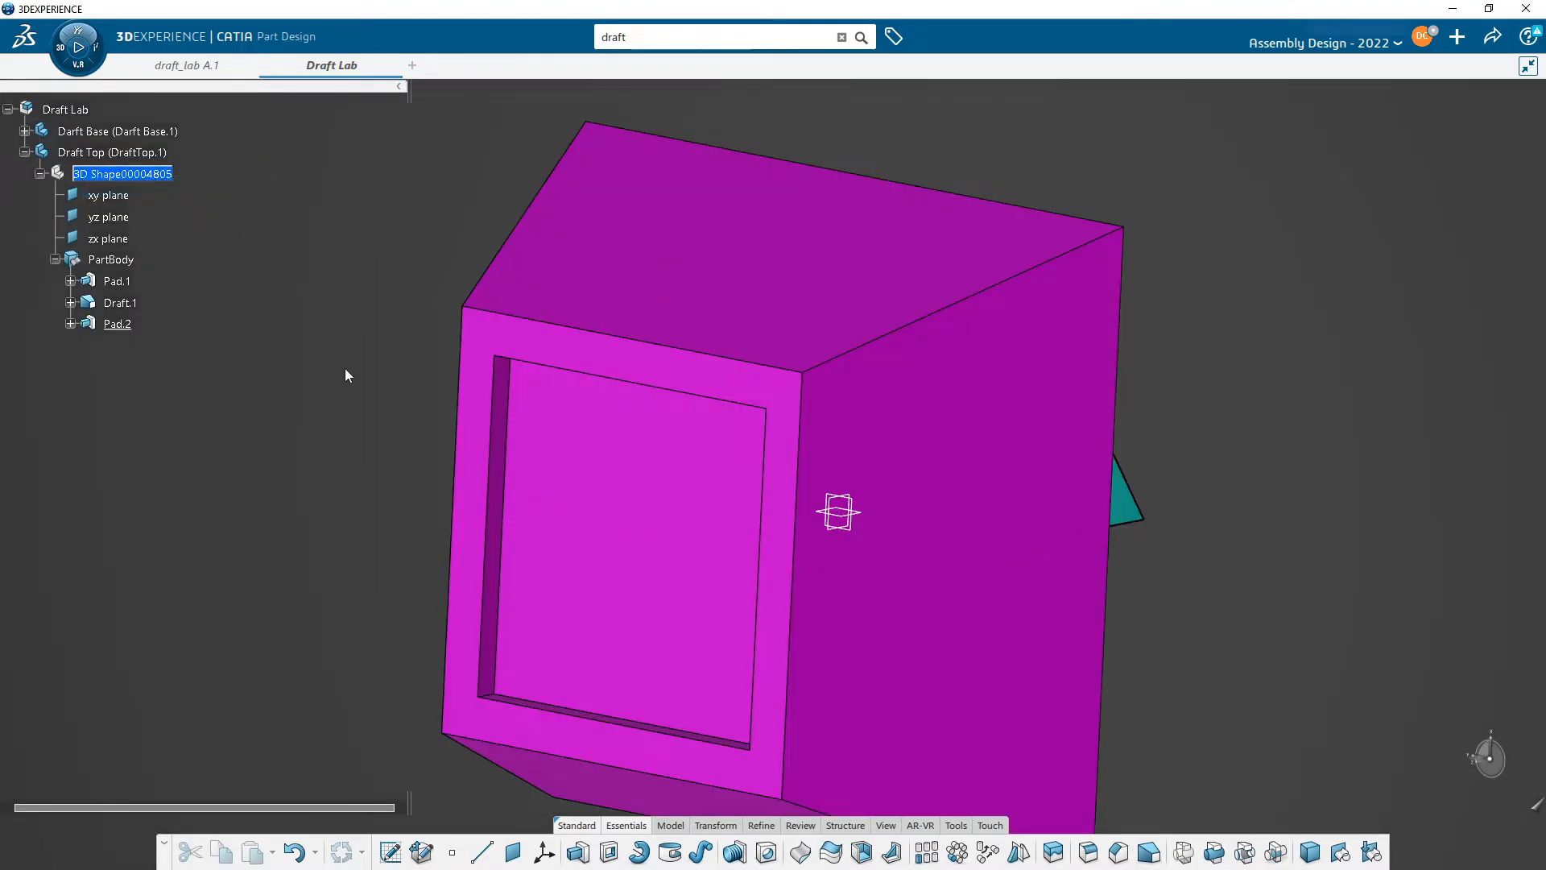
{"action": "middle_click_drag", "start_coordinate": [346, 375], "coordinate": [77, 153]}
{"action": "double_click", "coordinate": [66, 109]}
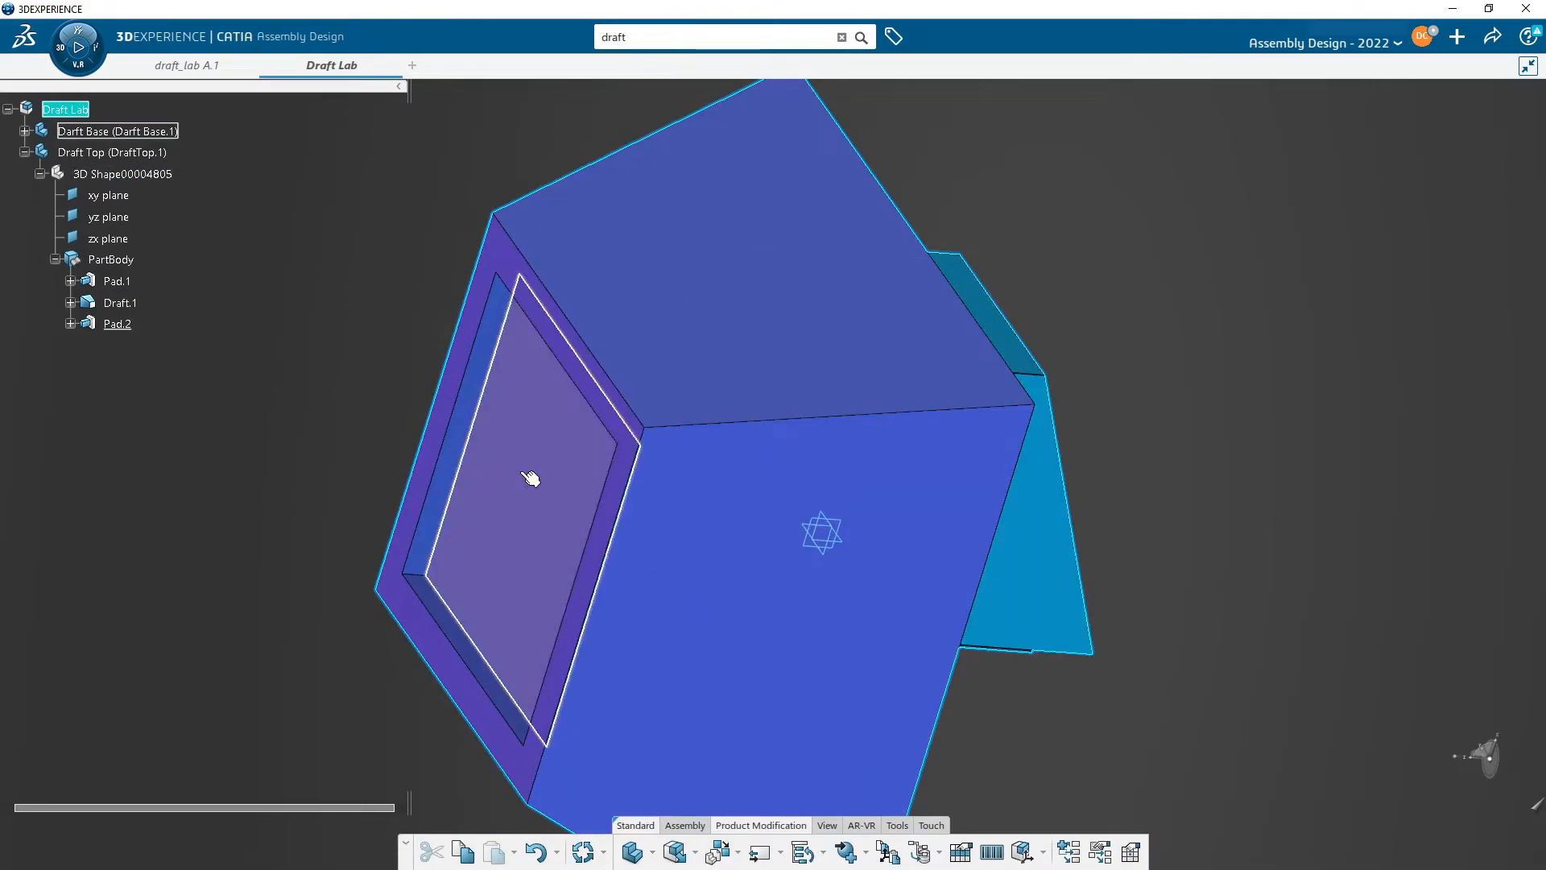
- Examine from several angles how the Draft Top sits on the Darft Base
{"action": "middle_click_drag", "start_coordinate": [530, 478], "coordinate": [645, 218]}
{"action": "middle_click_drag", "start_coordinate": [630, 725], "coordinate": [758, 465]}
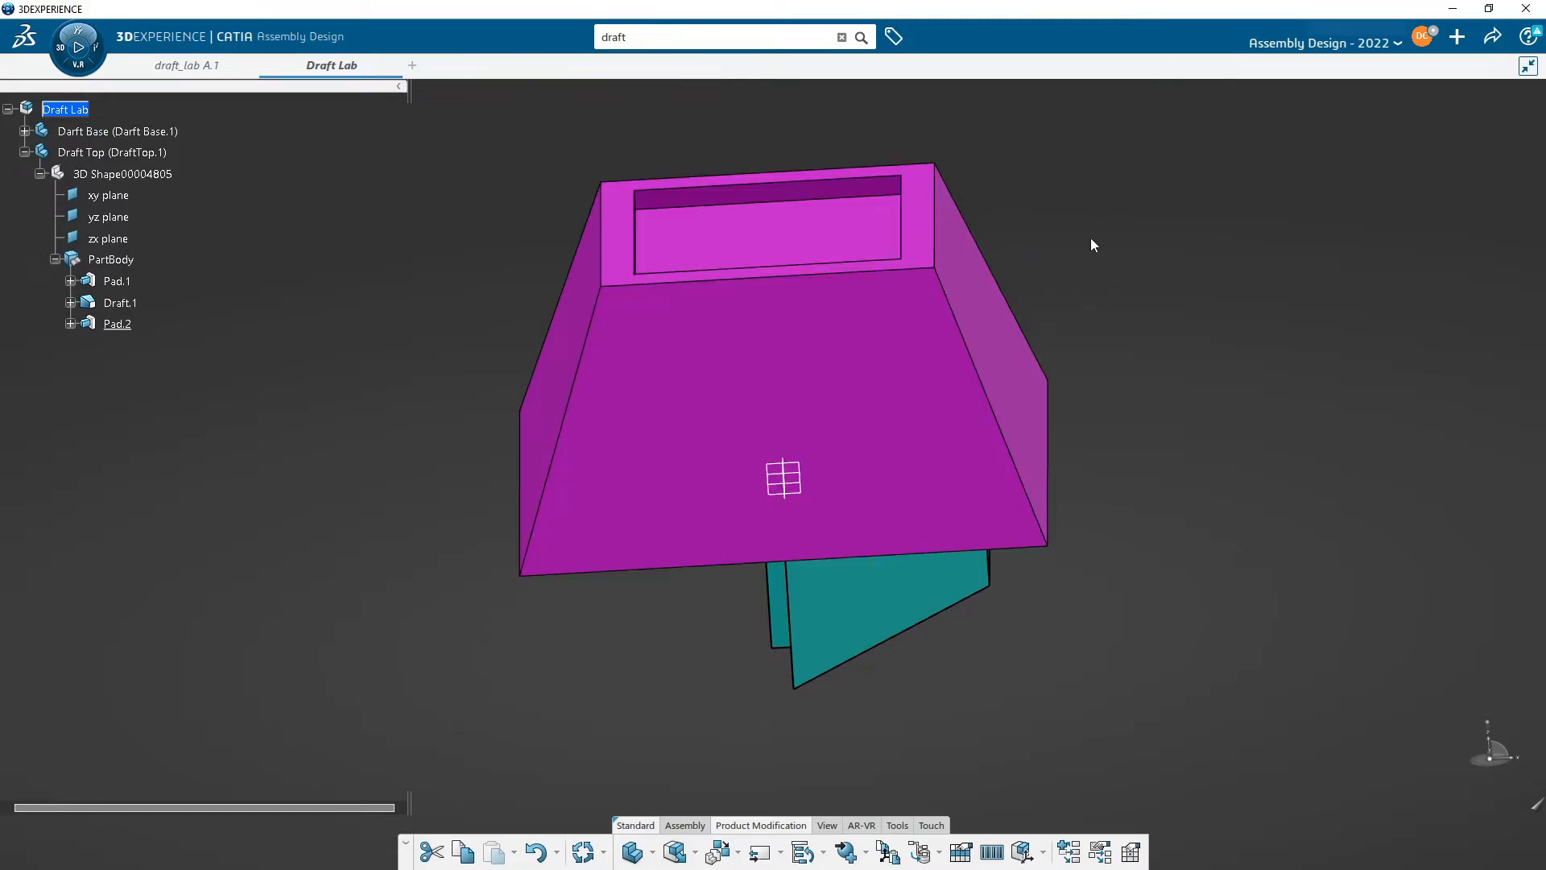
{"action": "middle_click_drag", "start_coordinate": [886, 447], "coordinate": [961, 316]}
{"action": "middle_click_drag", "start_coordinate": [888, 581], "coordinate": [855, 608]}
{"action": "middle_click_drag", "start_coordinate": [731, 327], "coordinate": [752, 452]}
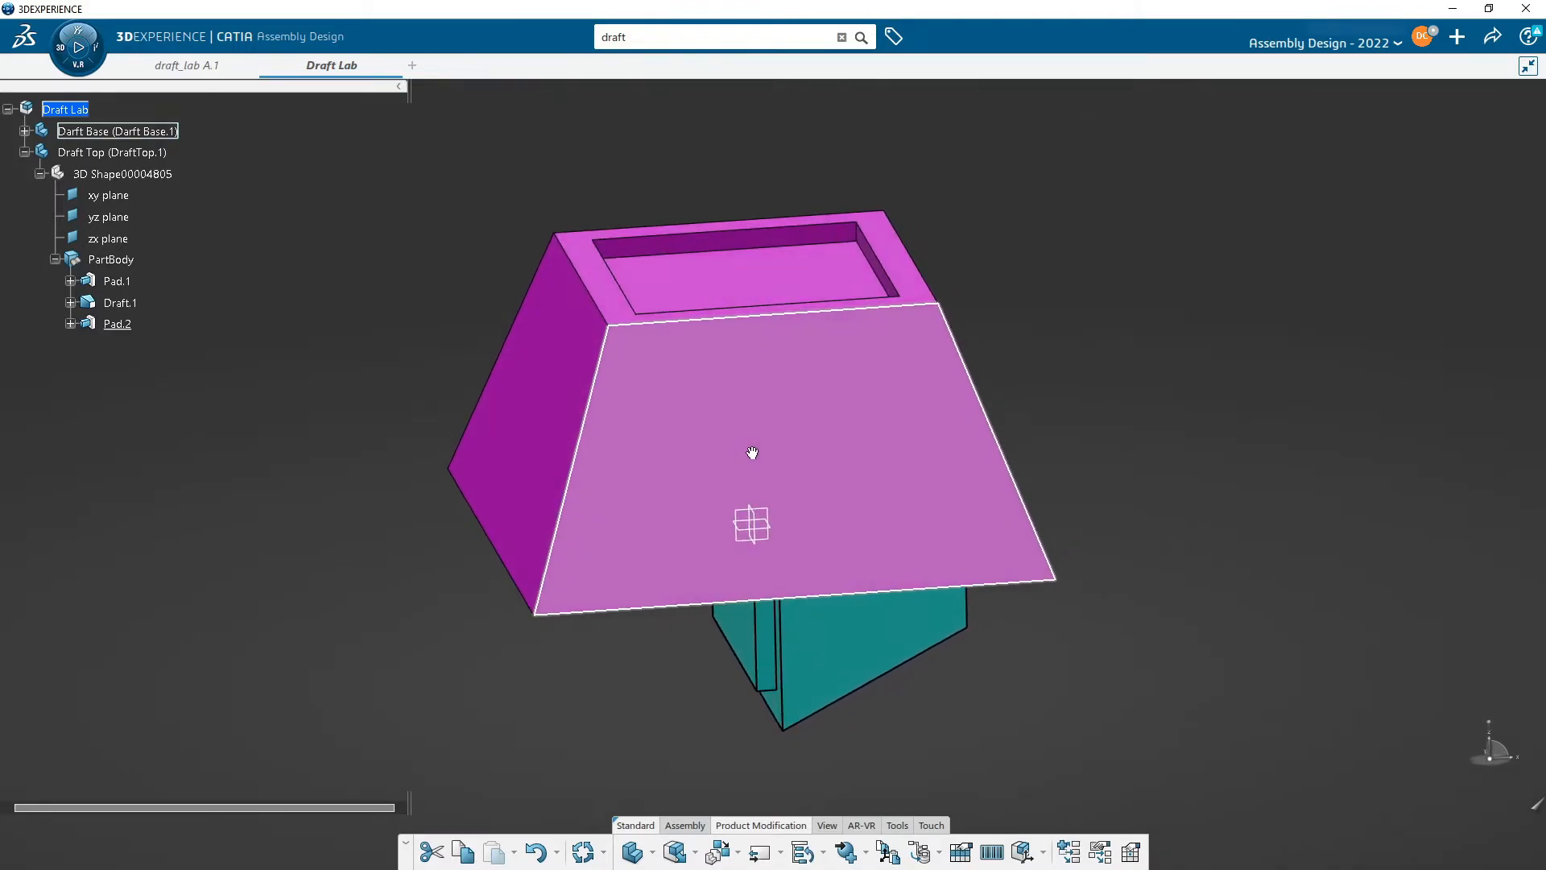
{"action": "middle_click_drag", "start_coordinate": [1184, 386], "coordinate": [1100, 440]}
{"action": "middle_click_drag", "start_coordinate": [787, 446], "coordinate": [741, 418]}
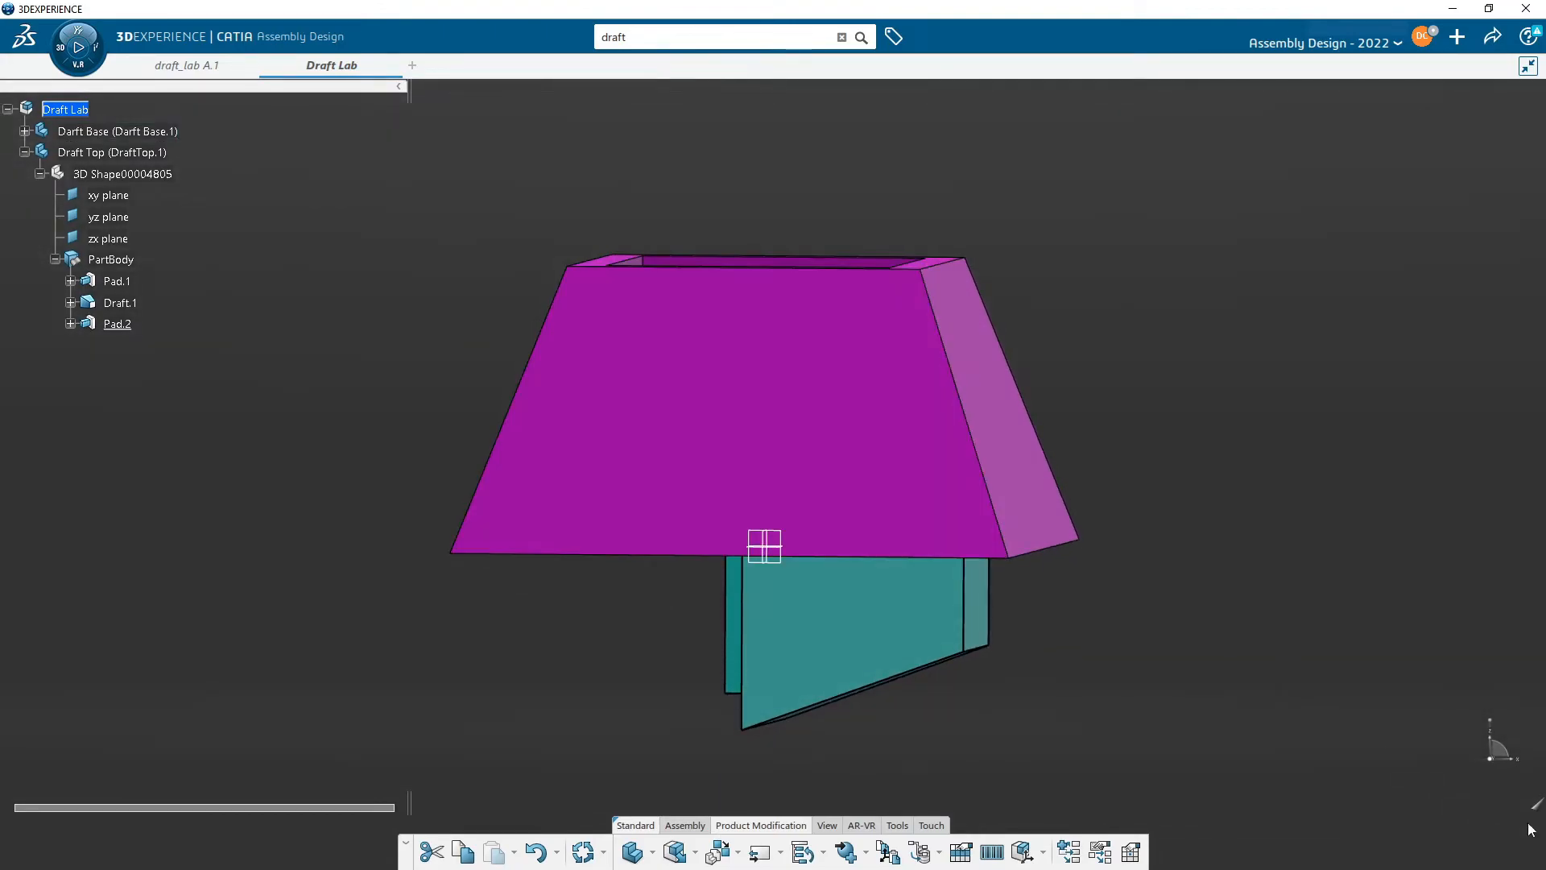
{"action": "left_click_drag", "start_coordinate": [1491, 759], "coordinate": [903, 439]}
{"action": "left_click_drag", "start_coordinate": [746, 383], "coordinate": [905, 273]}
{"action": "left_click_drag", "start_coordinate": [813, 258], "coordinate": [769, 548]}
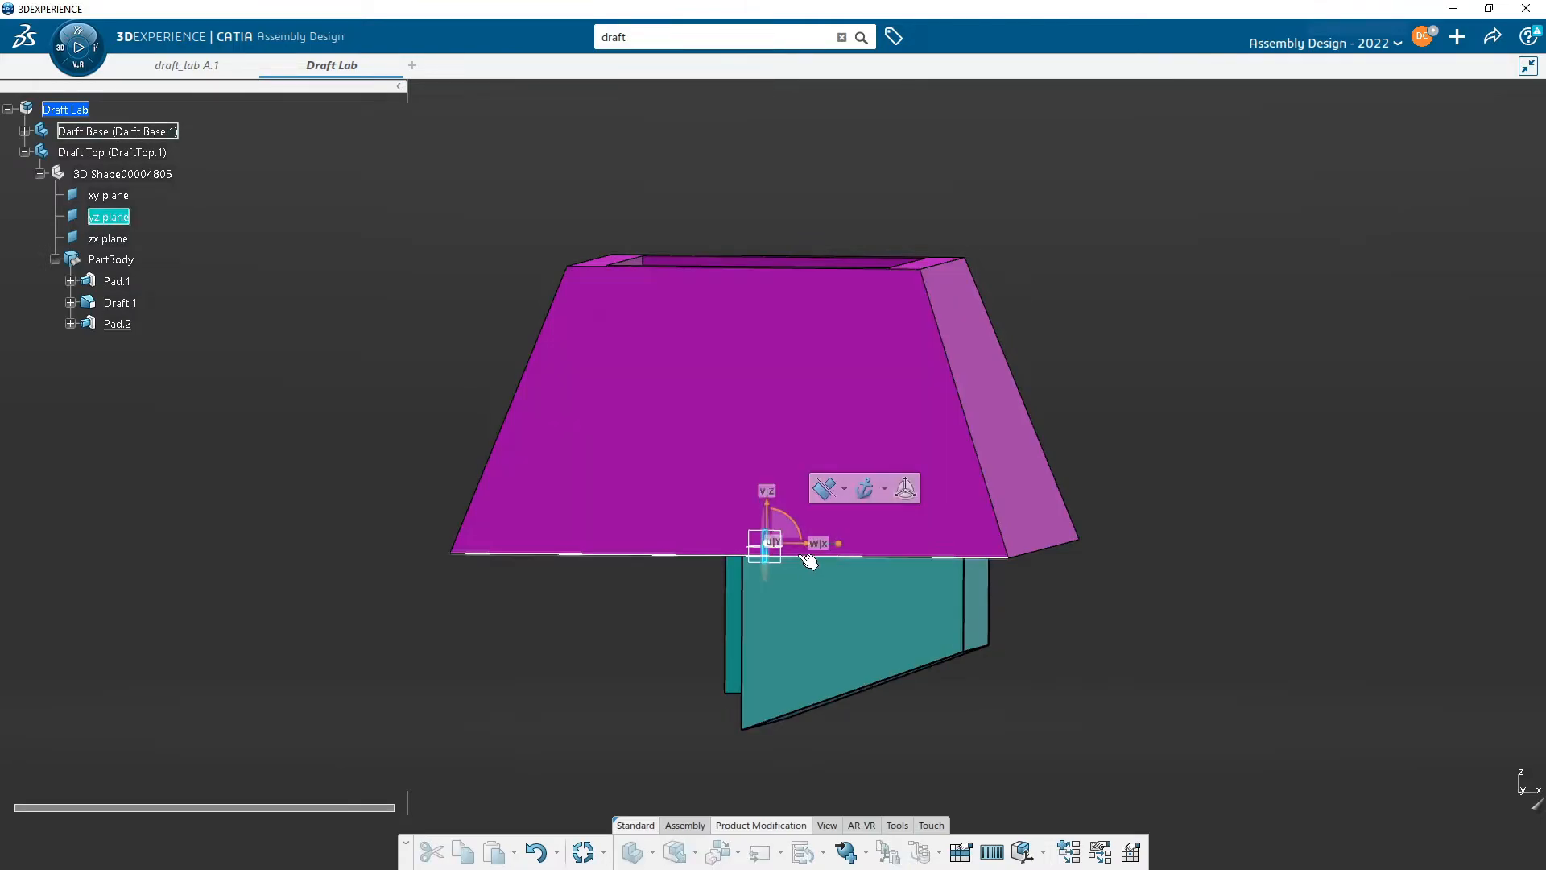
{"action": "middle_click_drag", "start_coordinate": [774, 543], "coordinate": [998, 649]}
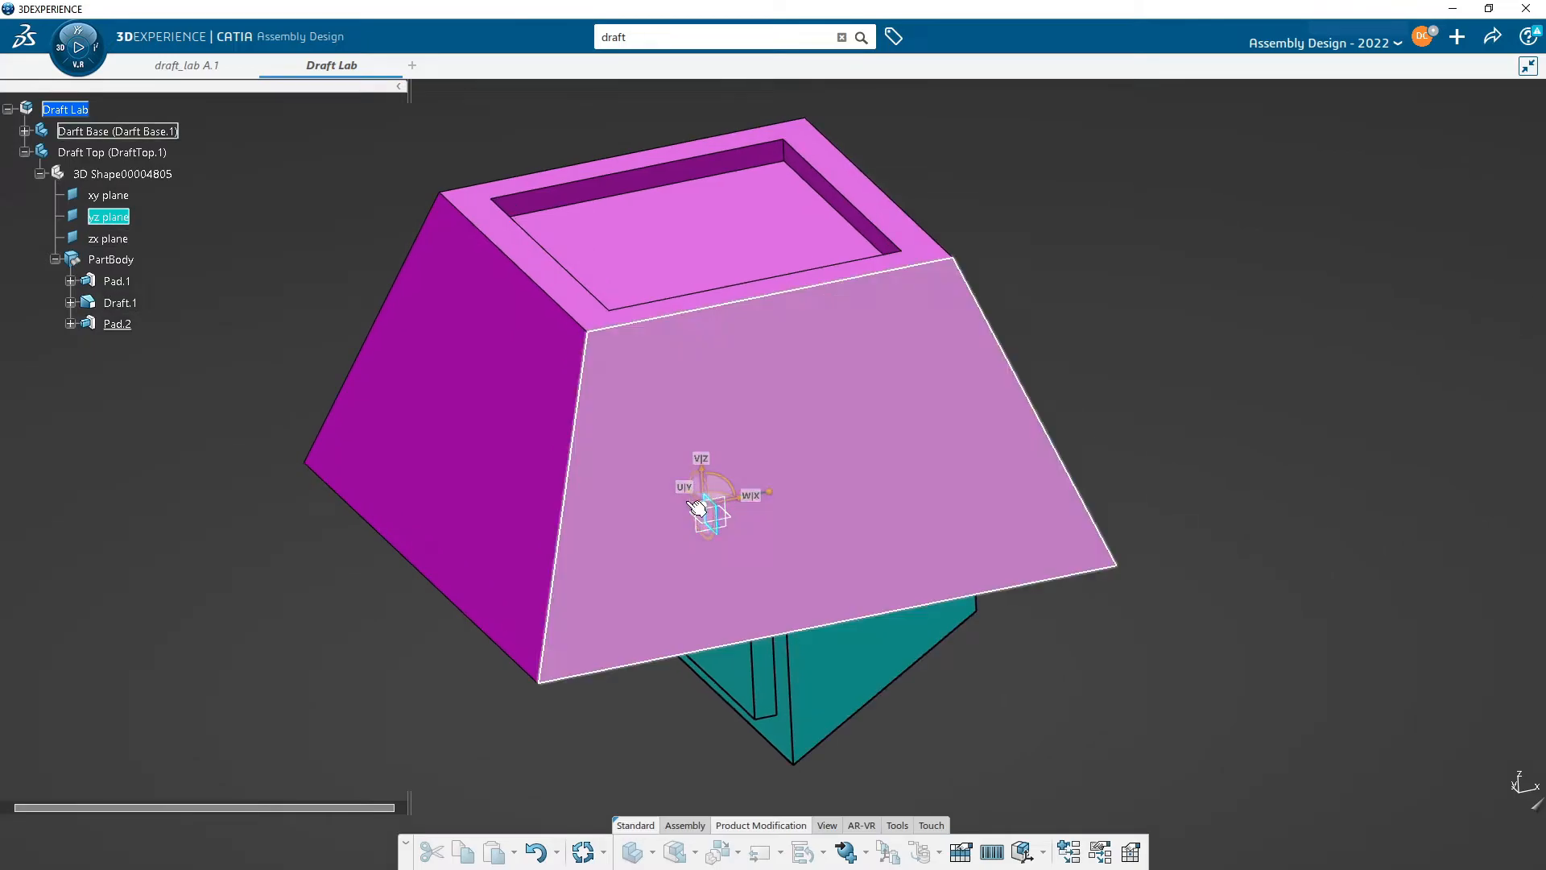
{"action": "middle_click_drag", "start_coordinate": [1263, 683], "coordinate": [1063, 666]}
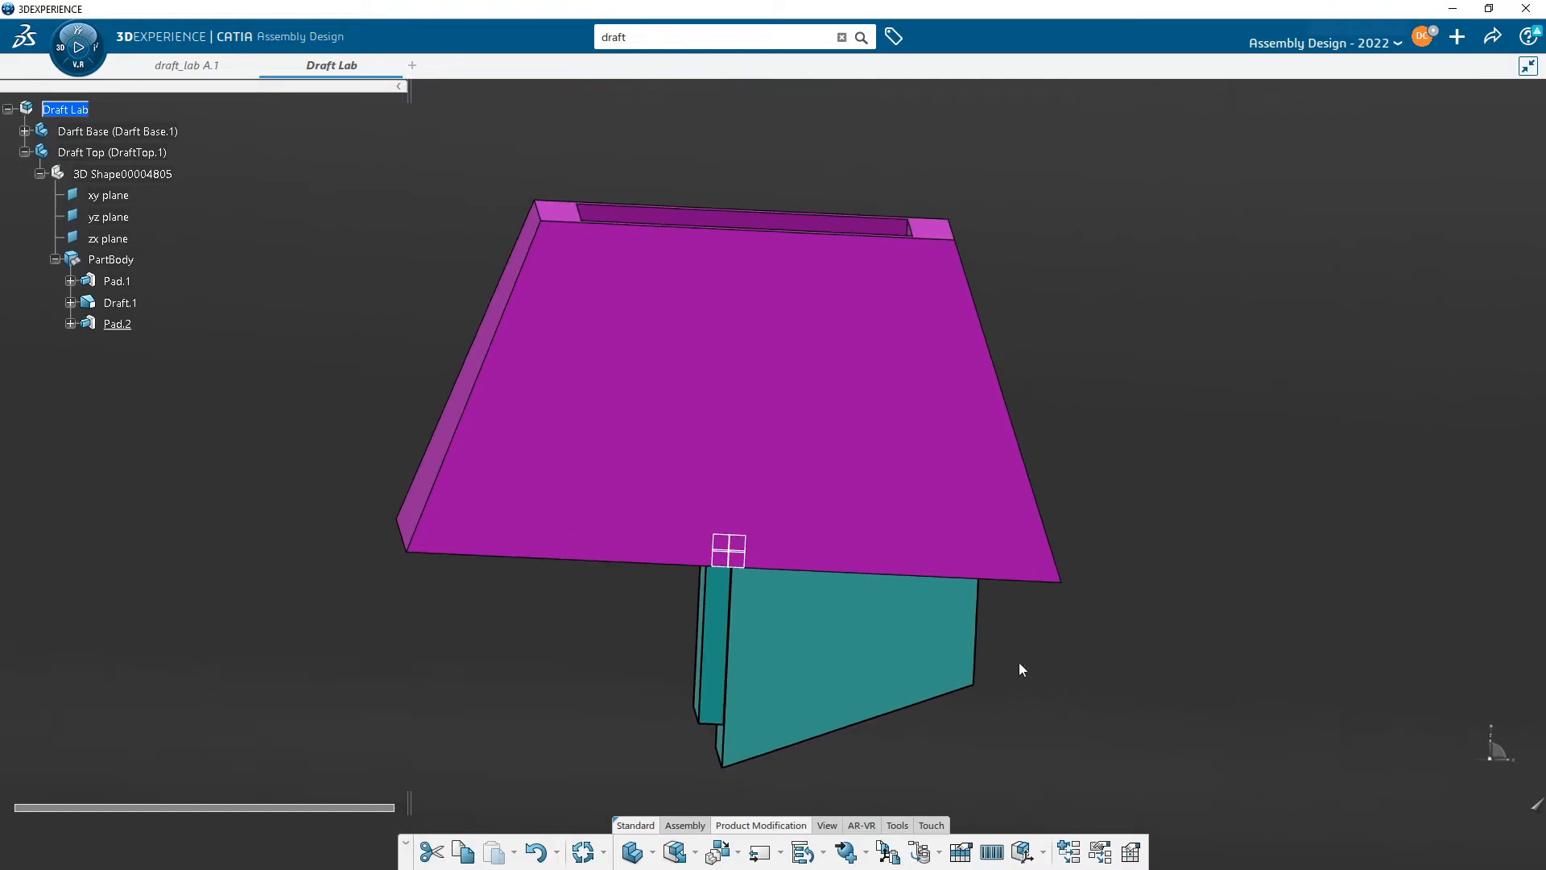
- Fix the Darft Base in place within the assembly
{"action": "middle_click_drag", "start_coordinate": [870, 635], "coordinate": [1052, 587]}
{"action": "middle_click_drag", "start_coordinate": [849, 524], "coordinate": [805, 516]}
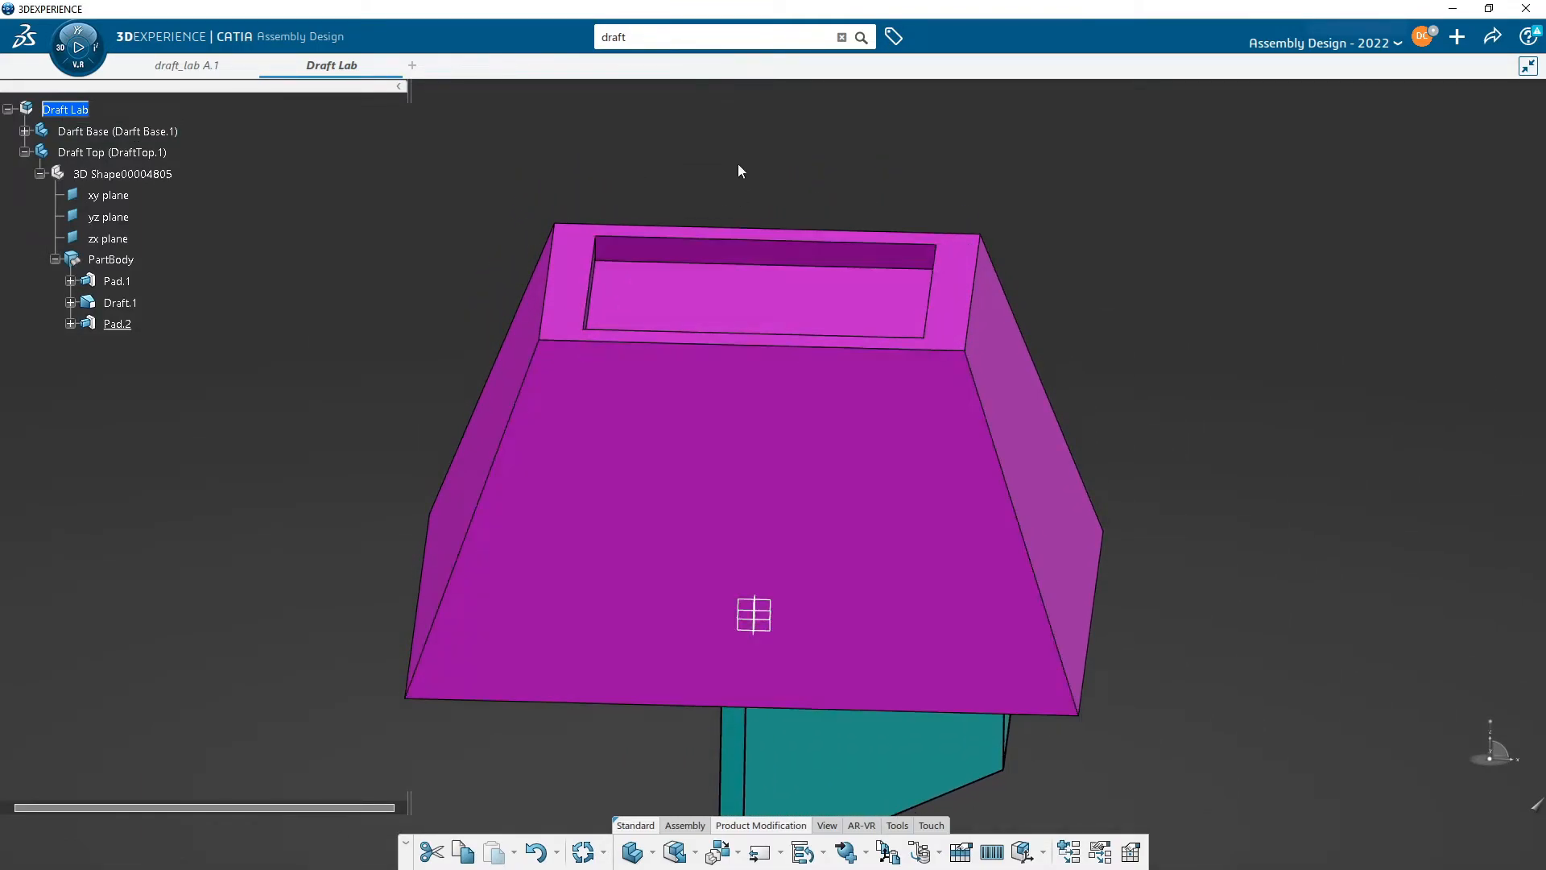
{"action": "middle_click_drag", "start_coordinate": [760, 524], "coordinate": [786, 458]}
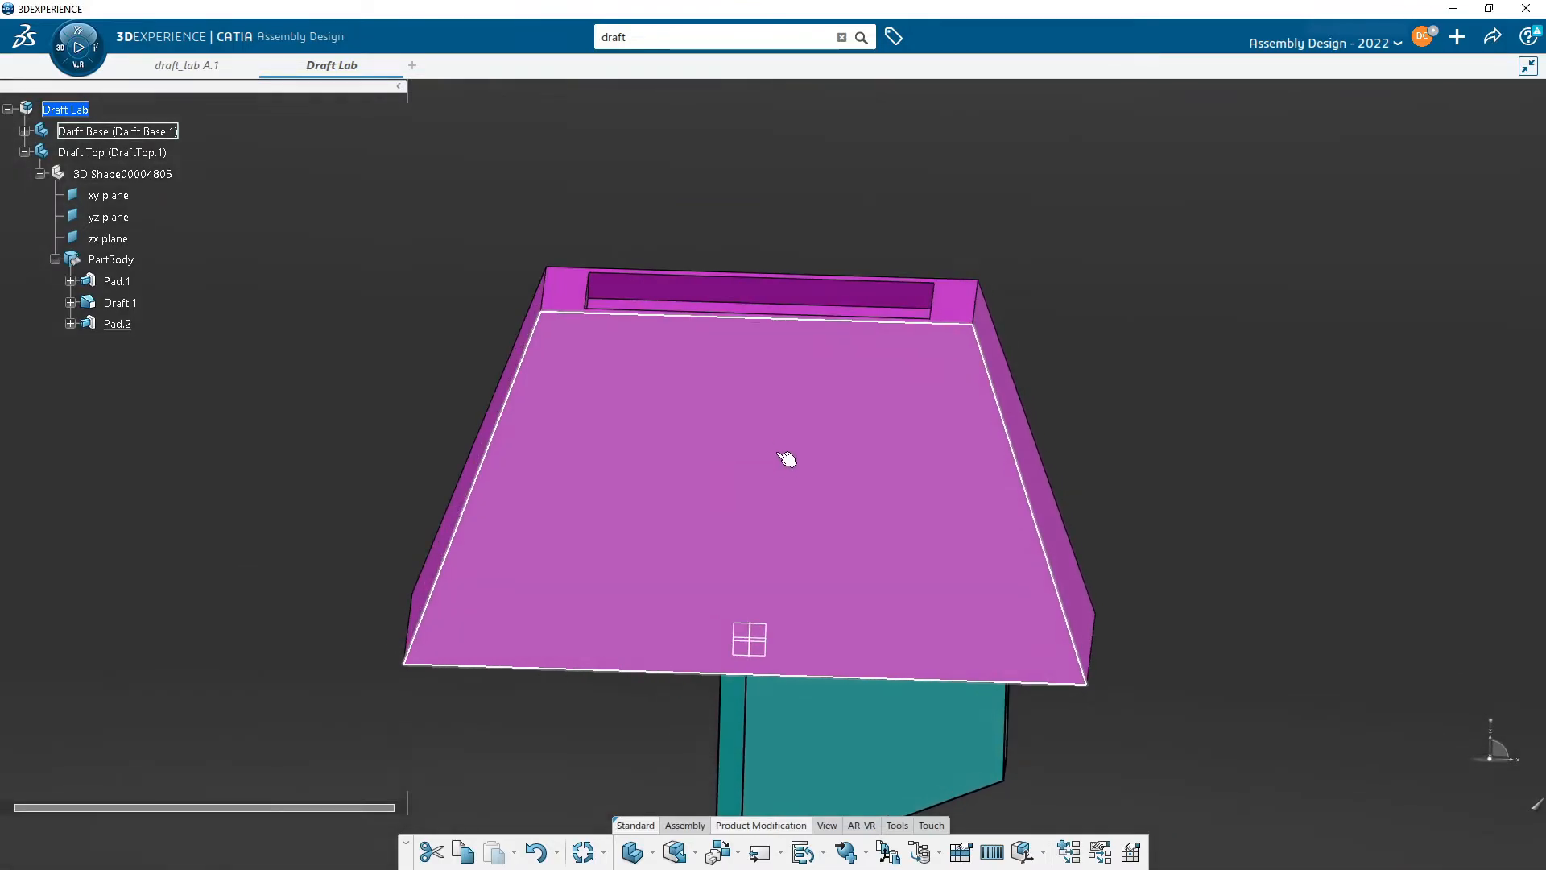
{"action": "left_click", "coordinate": [643, 415]}
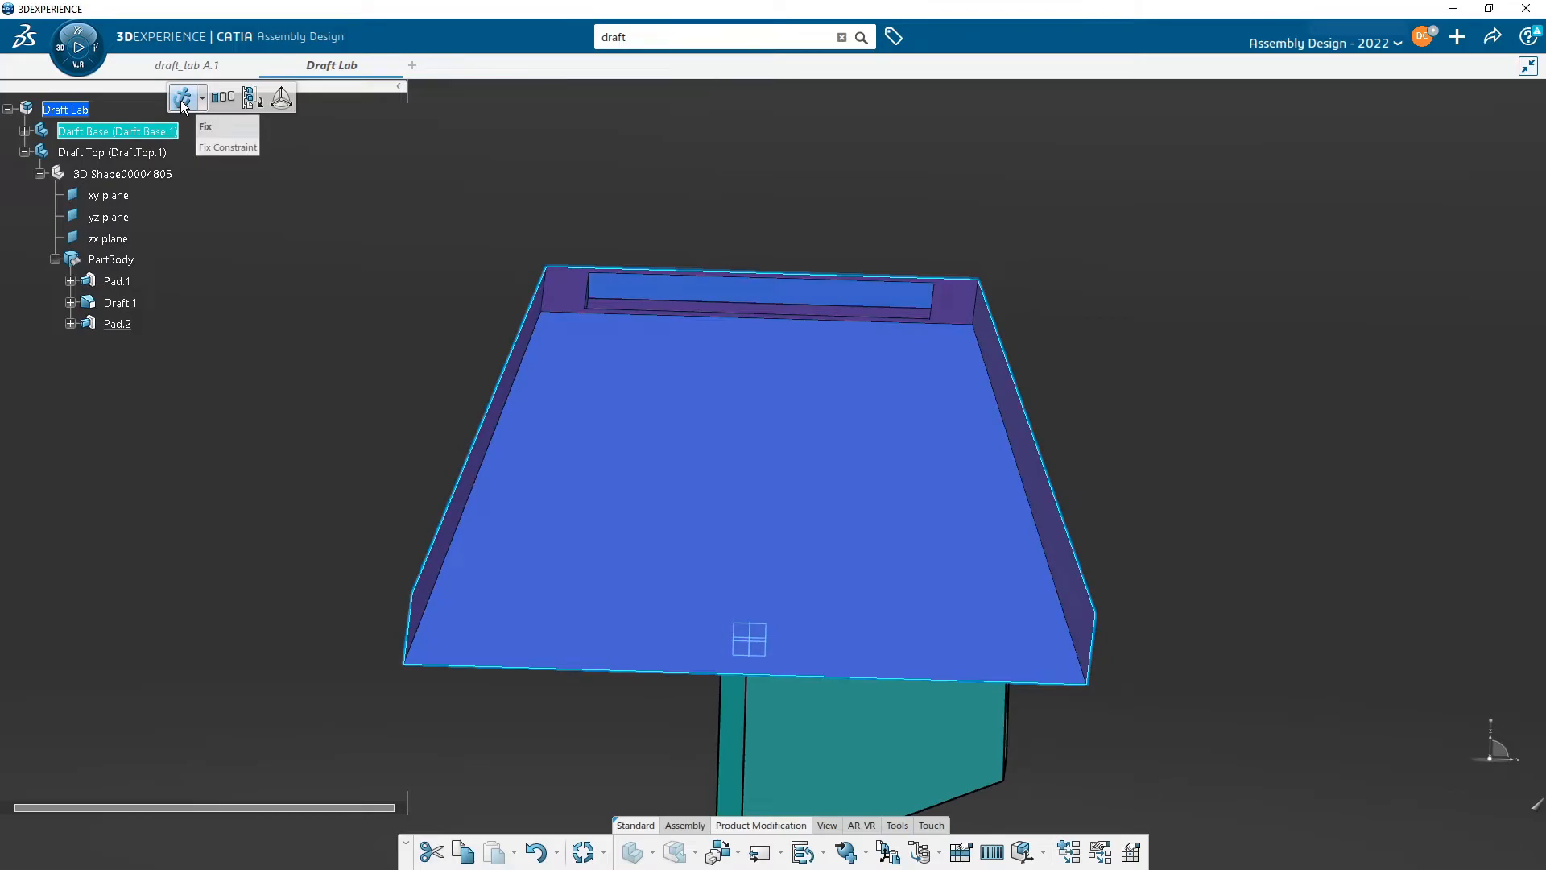
{"action": "left_click", "coordinate": [184, 100]}
- Move and rotate the Draft Top so it sits upright, separated above the Darft Base
{"action": "middle_click_drag", "start_coordinate": [483, 322], "coordinate": [501, 352]}
{"action": "scroll", "coordinate": [502, 352], "scroll_direction": "down", "scroll_amount": 3}
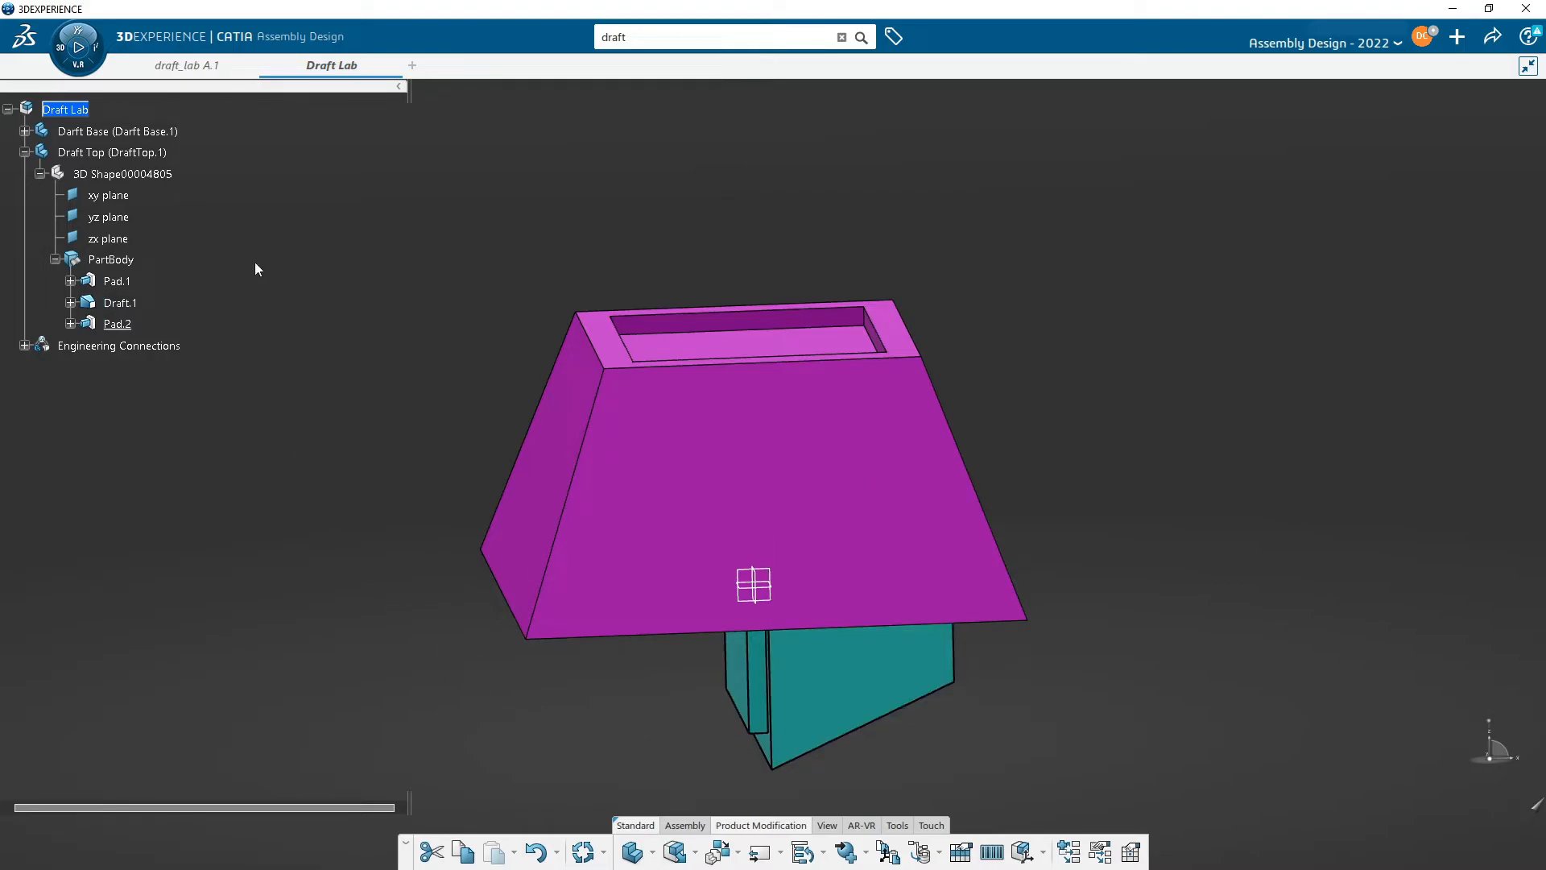
{"action": "left_click", "coordinate": [25, 152]}
{"action": "middle_click_drag", "start_coordinate": [971, 457], "coordinate": [932, 508]}
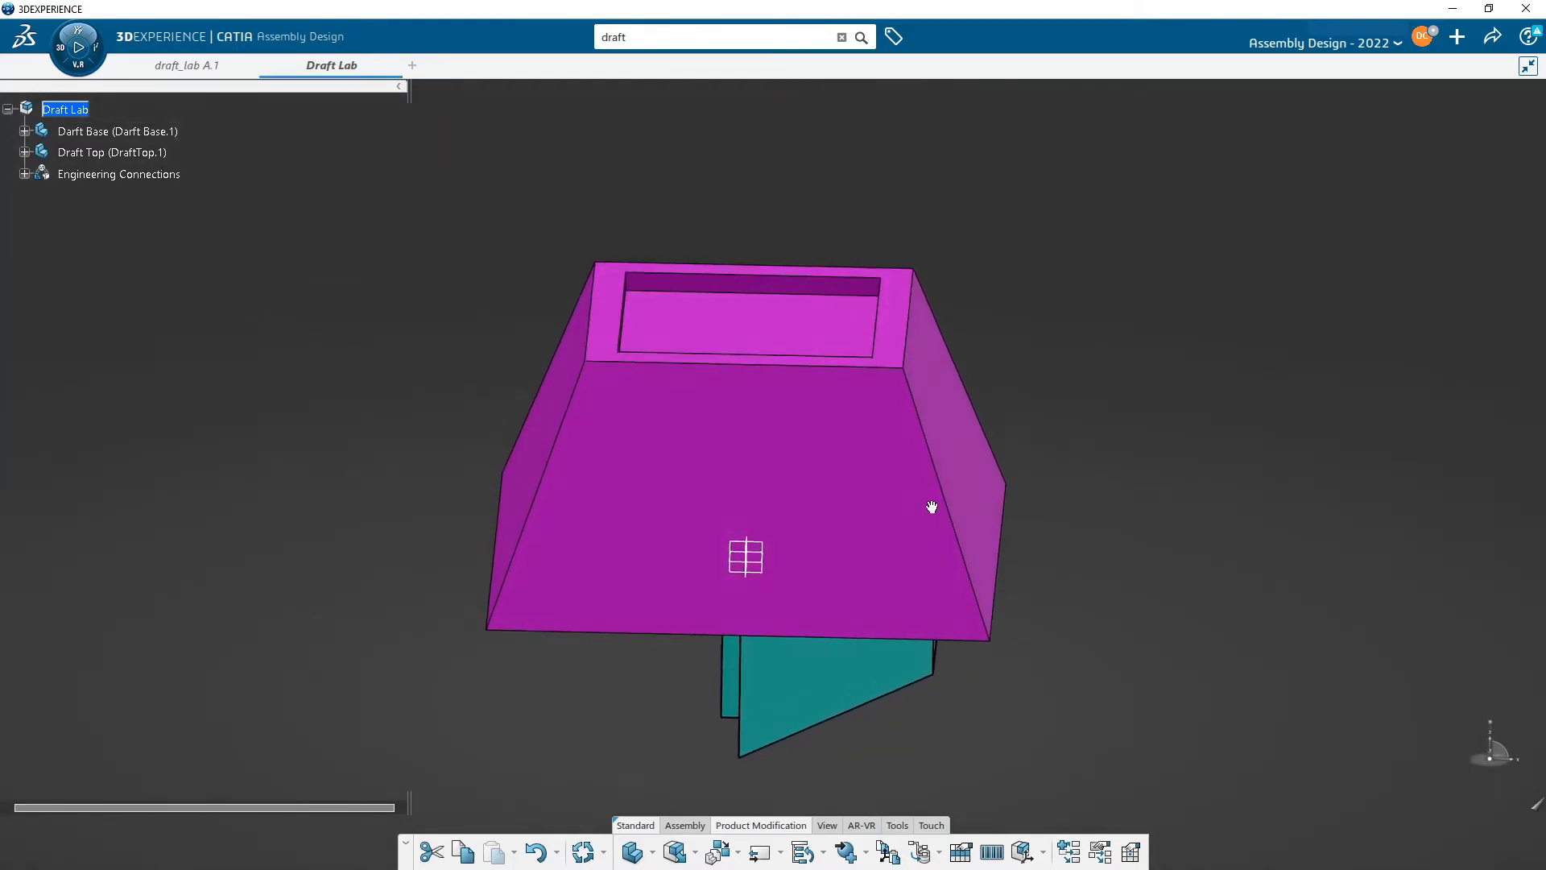
{"action": "middle_click_drag", "start_coordinate": [670, 509], "coordinate": [834, 517]}
{"action": "middle_click_drag", "start_coordinate": [819, 444], "coordinate": [802, 520]}
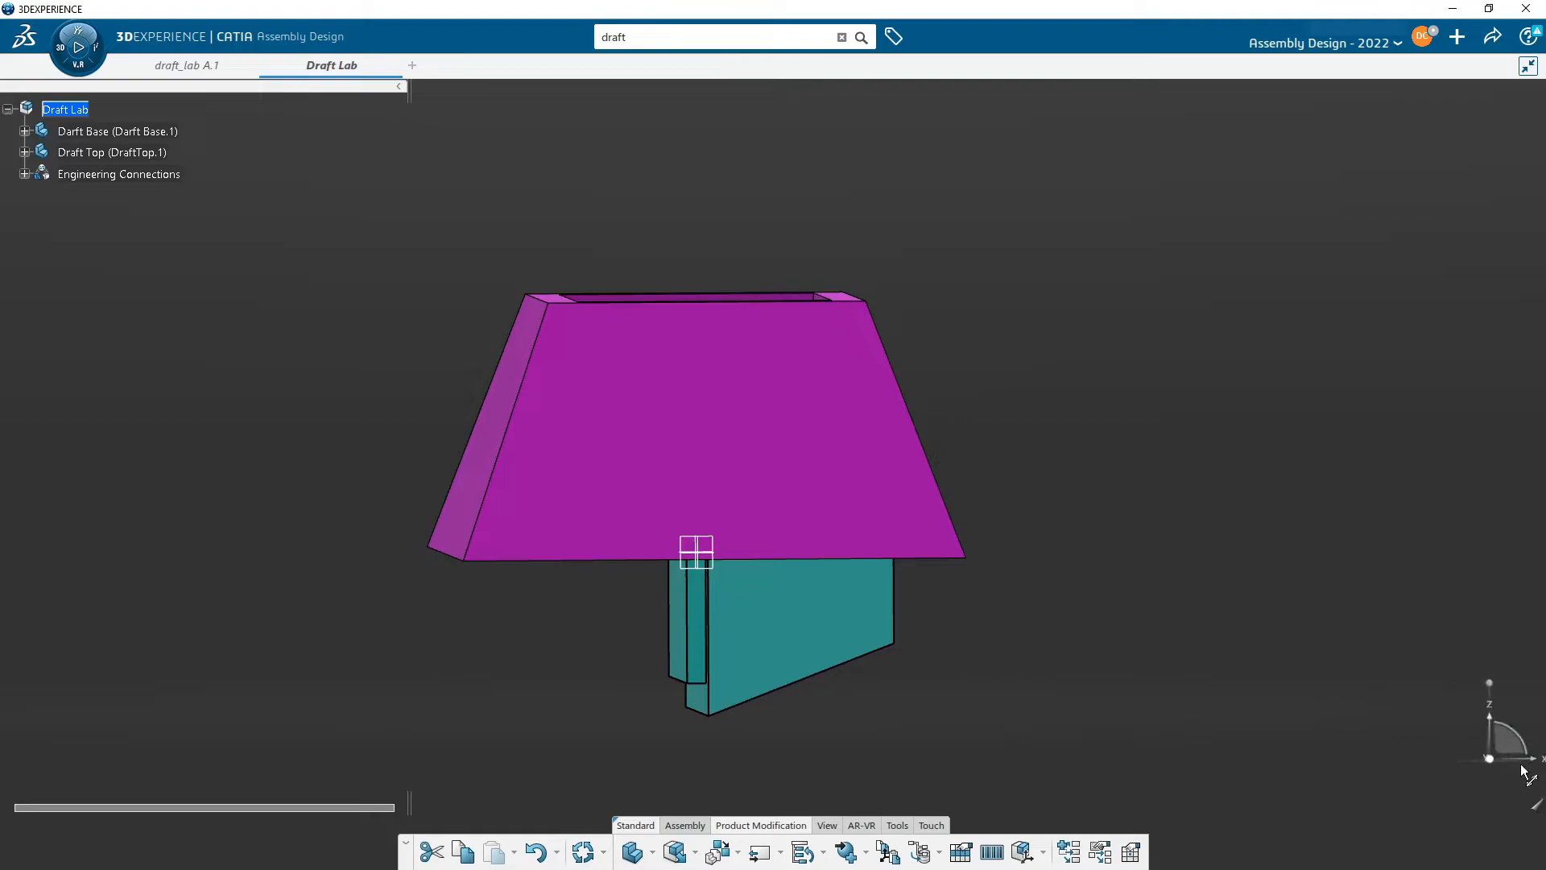
{"action": "left_click_drag", "start_coordinate": [1490, 760], "coordinate": [821, 685]}
{"action": "left_click", "coordinate": [691, 615]}
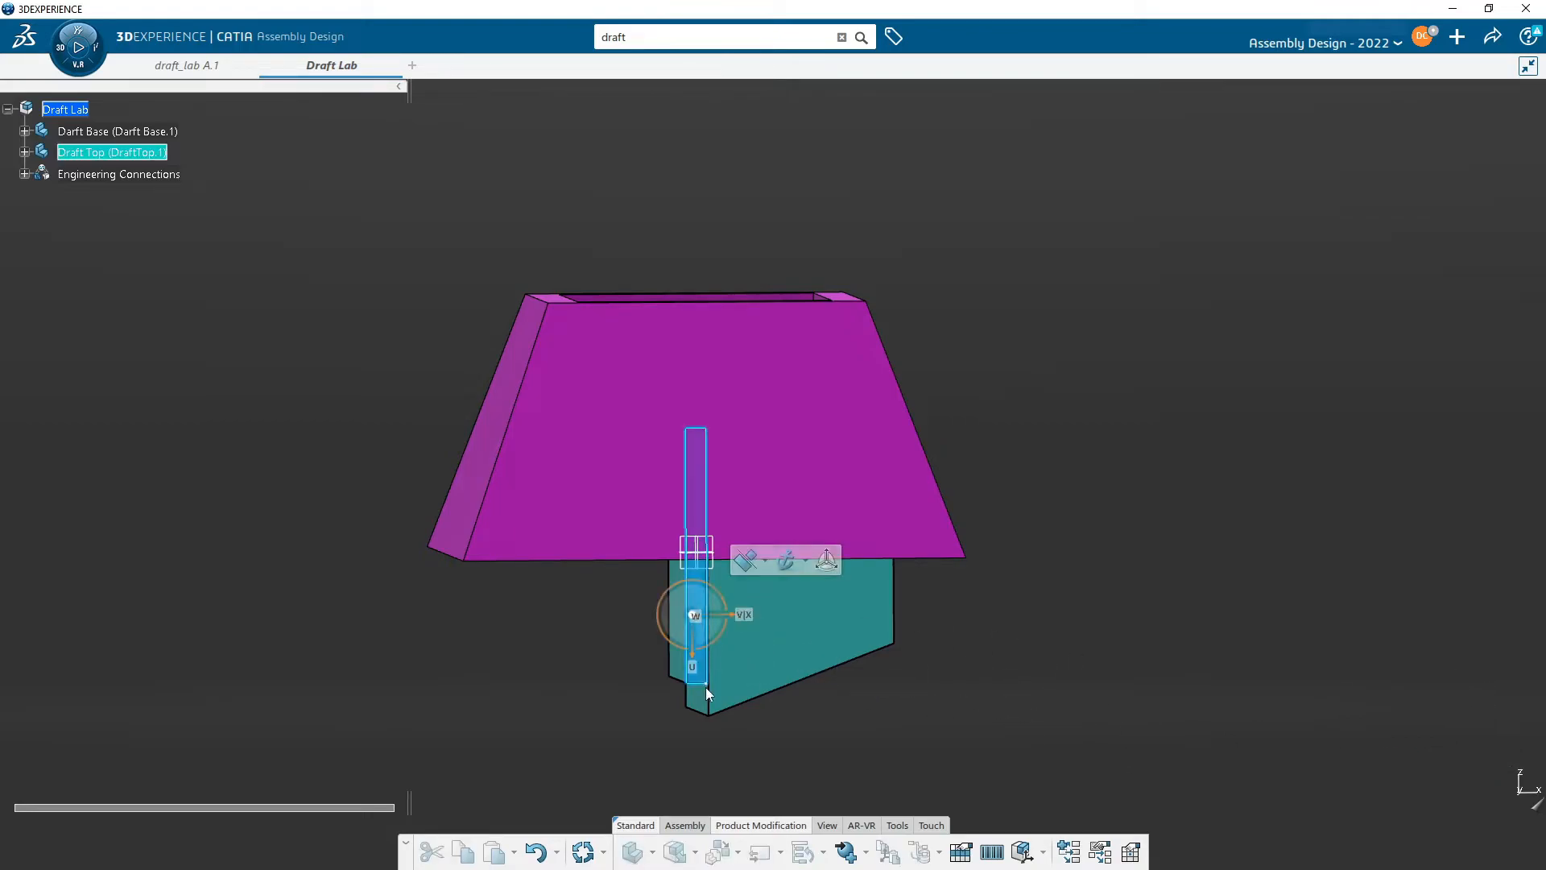
{"action": "left_click_drag", "start_coordinate": [697, 651], "coordinate": [693, 147]}
{"action": "middle_click_drag", "start_coordinate": [660, 224], "coordinate": [695, 460]}
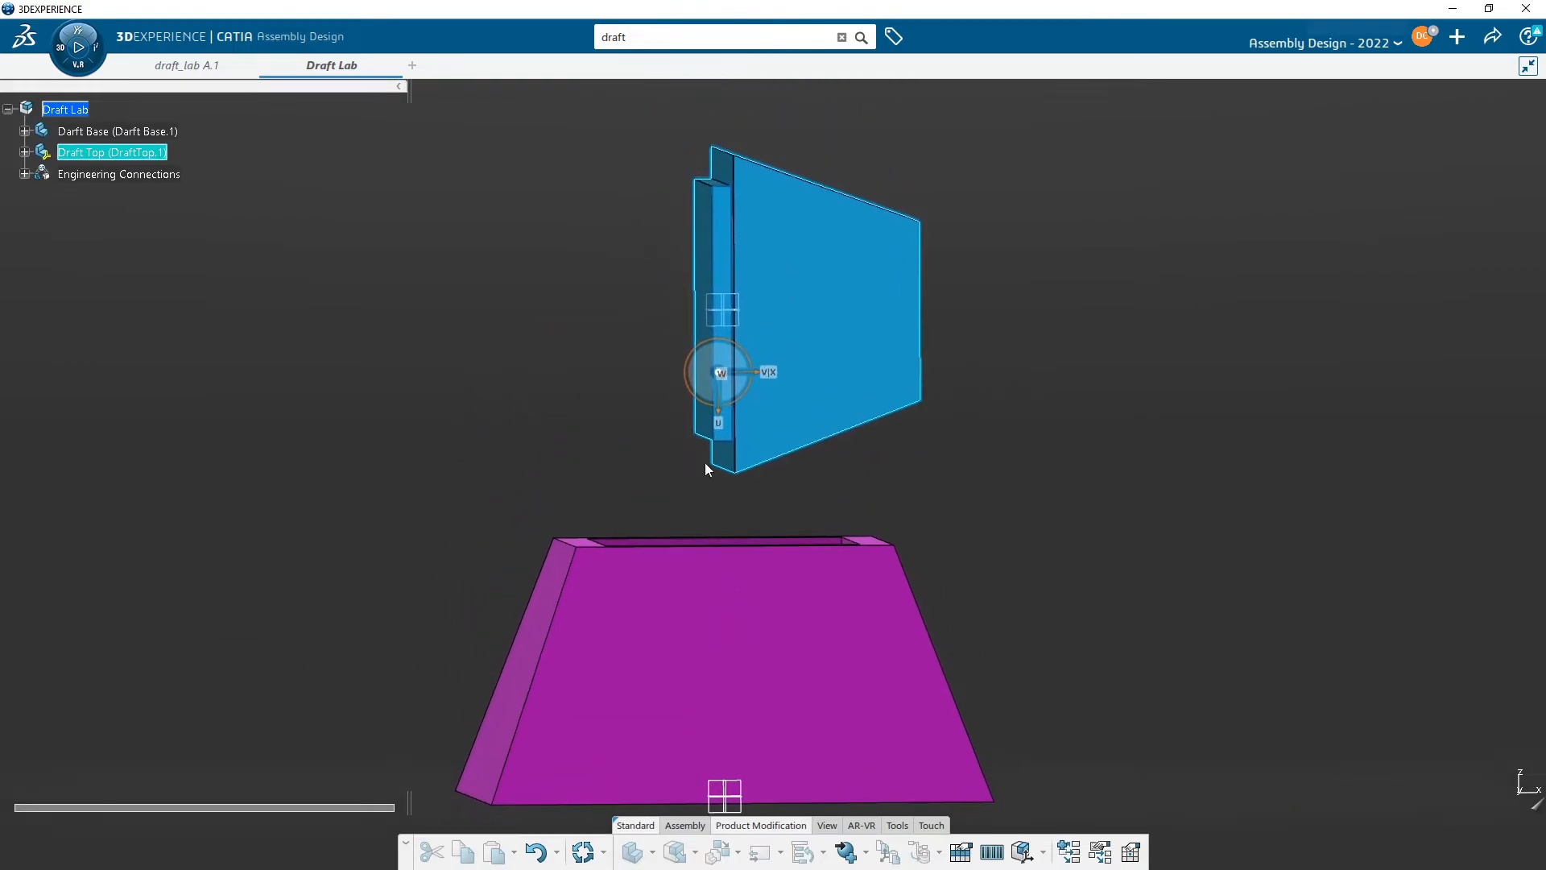
{"action": "left_click_drag", "start_coordinate": [733, 341], "coordinate": [668, 347]}
{"action": "middle_click_drag", "start_coordinate": [666, 453], "coordinate": [781, 451]}
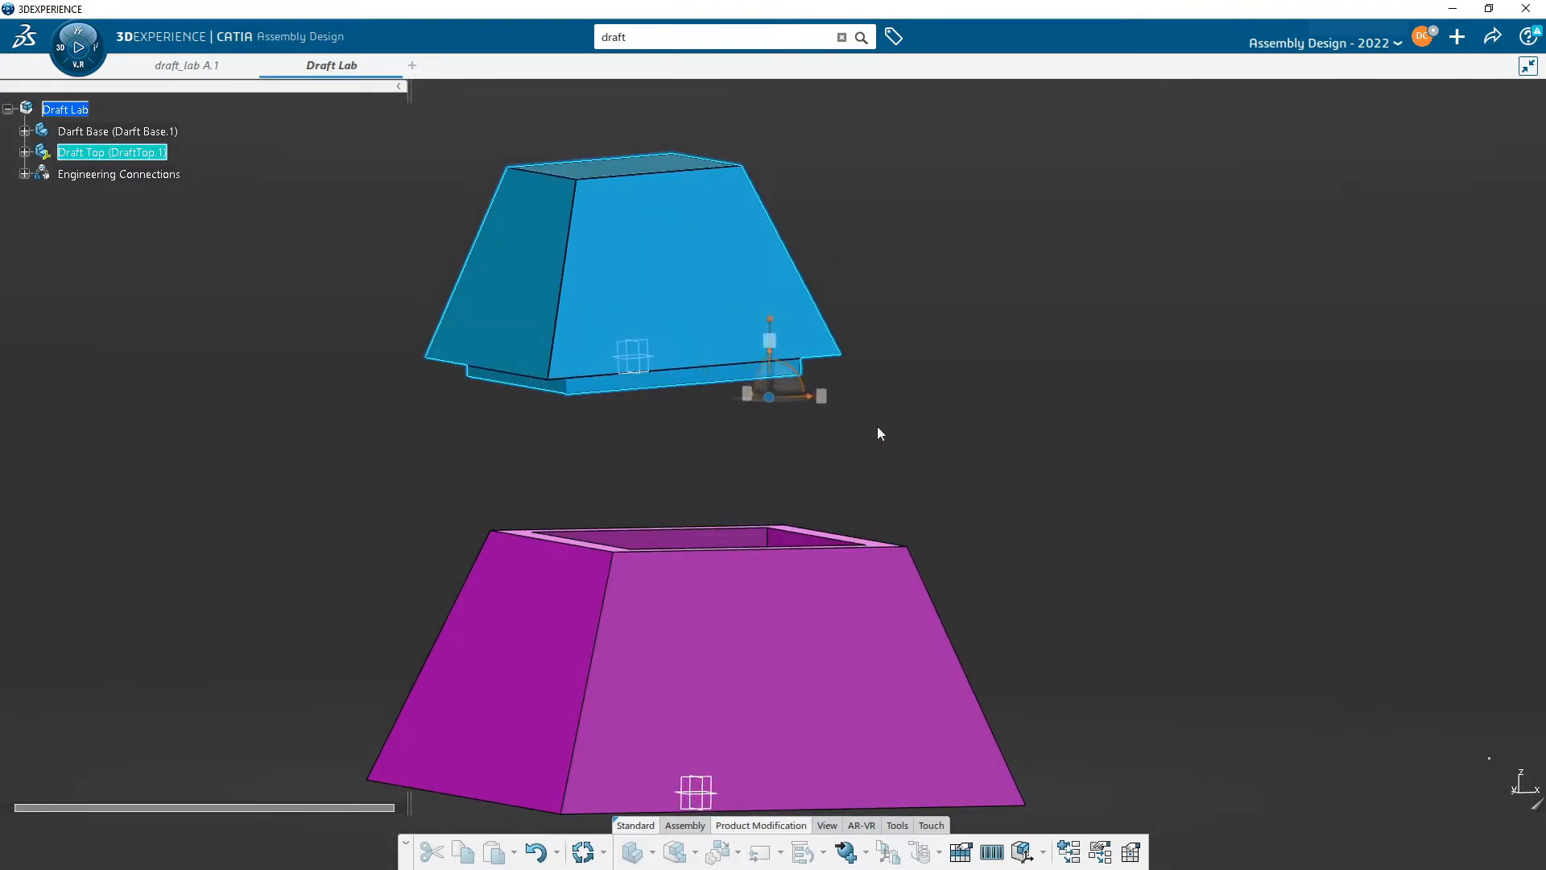
{"action": "middle_click_drag", "start_coordinate": [604, 504], "coordinate": [860, 514]}
{"action": "middle_click_drag", "start_coordinate": [730, 541], "coordinate": [586, 344]}
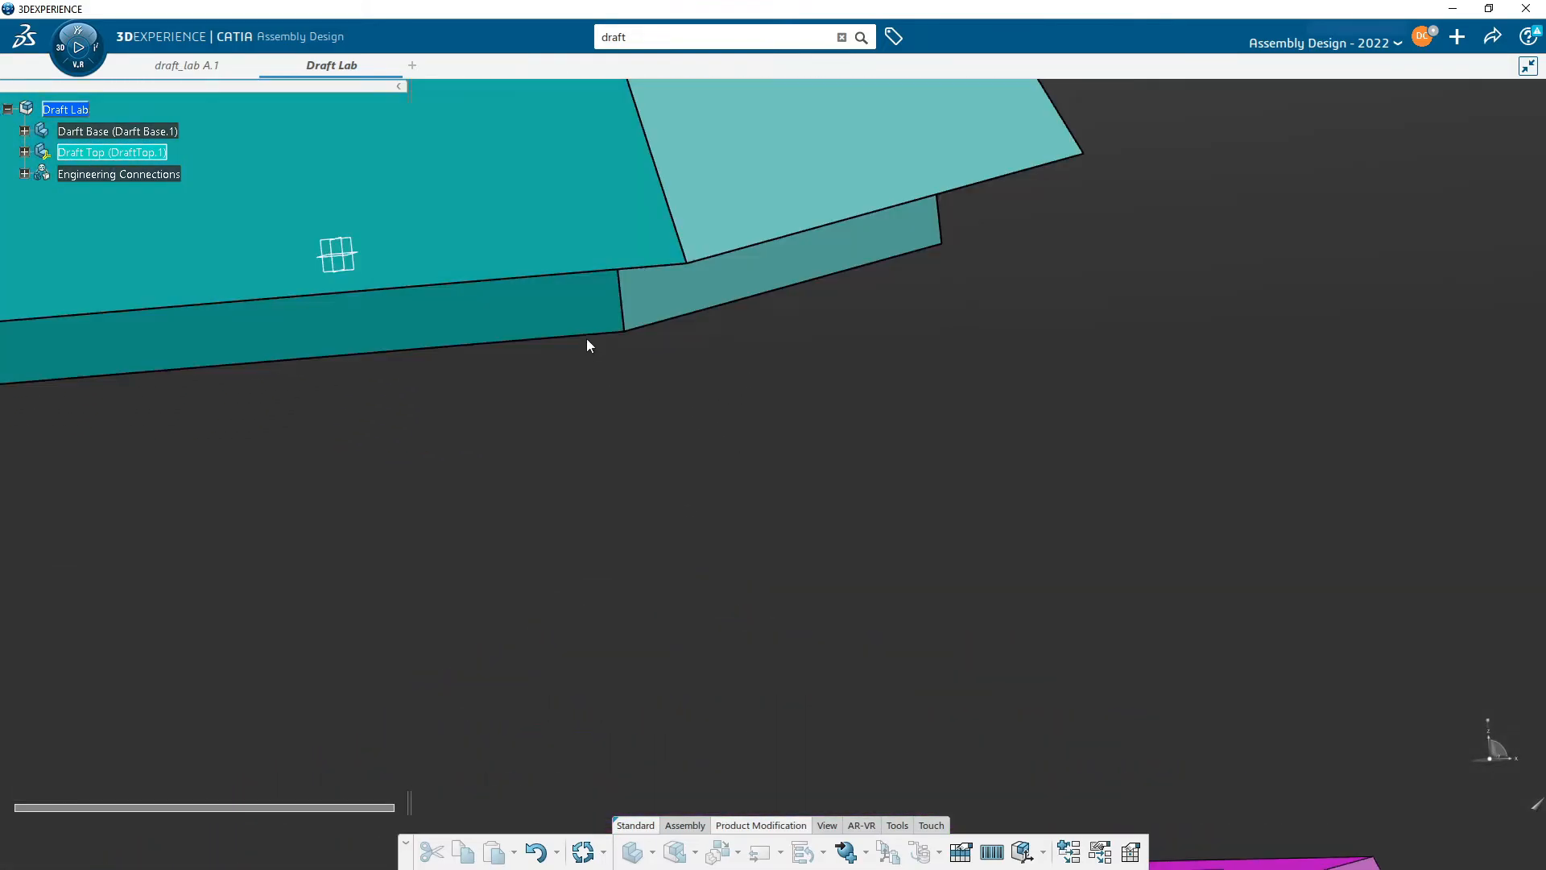
{"action": "middle_click_drag", "start_coordinate": [728, 528], "coordinate": [793, 631]}
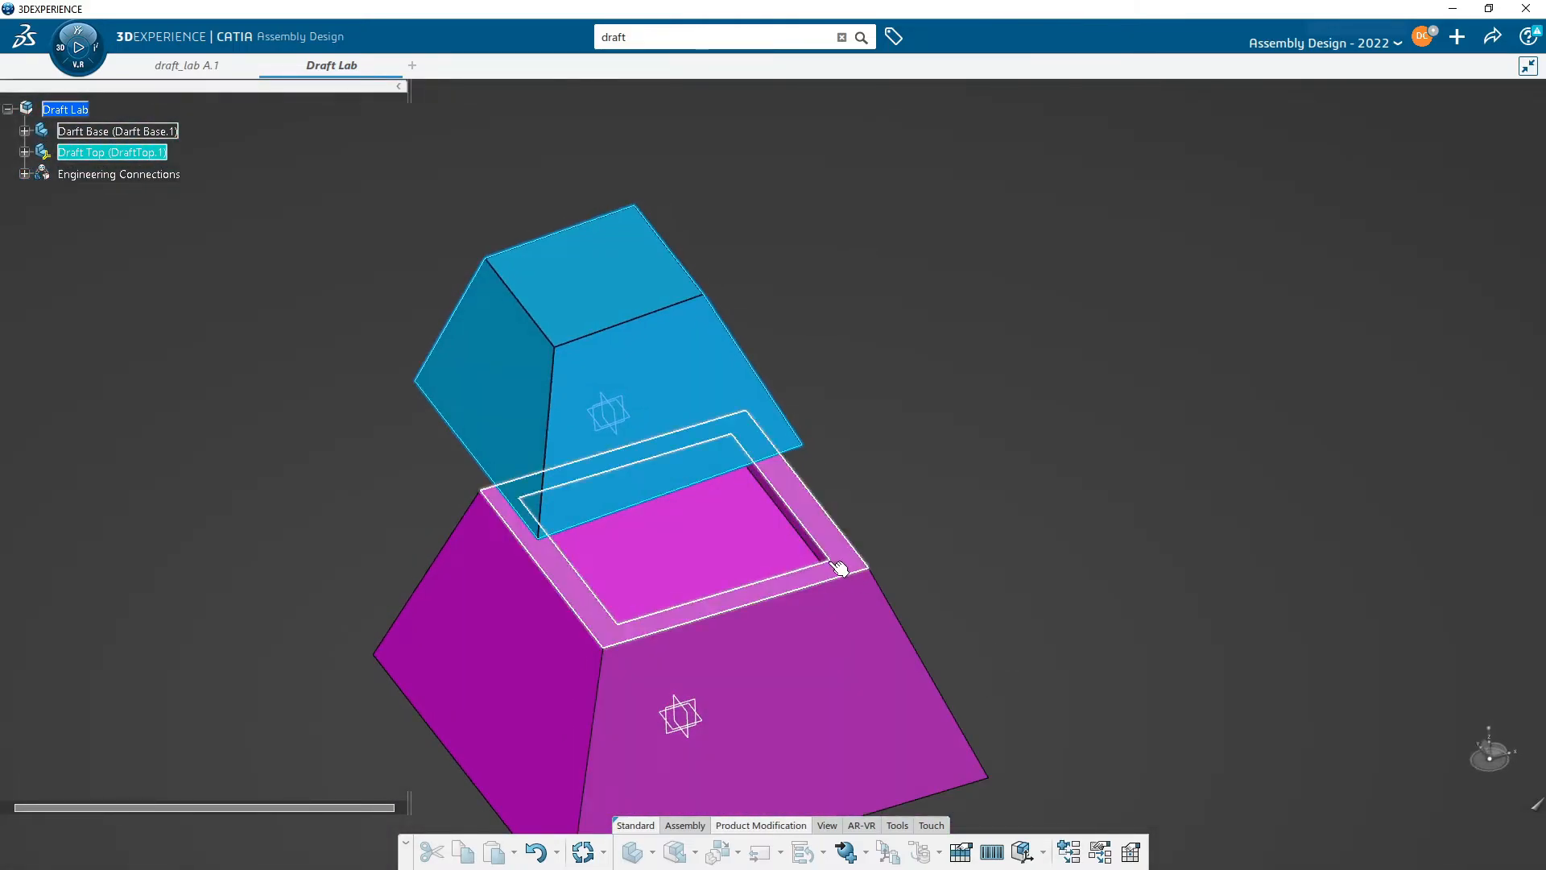
{"action": "middle_click_drag", "start_coordinate": [926, 533], "coordinate": [775, 536]}
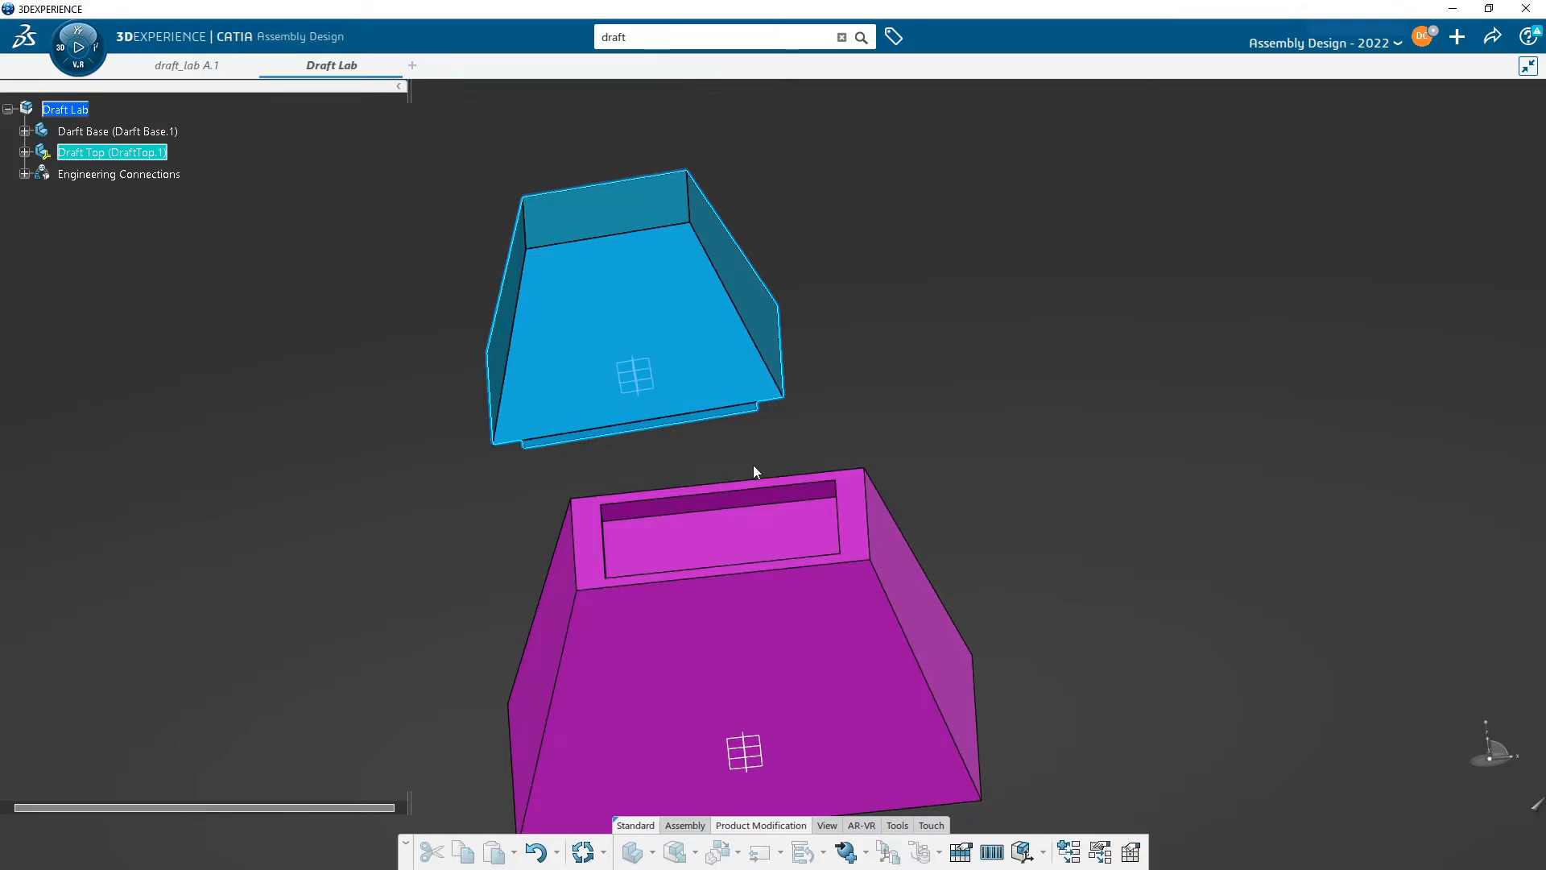
{"action": "middle_click_drag", "start_coordinate": [751, 479], "coordinate": [823, 478]}
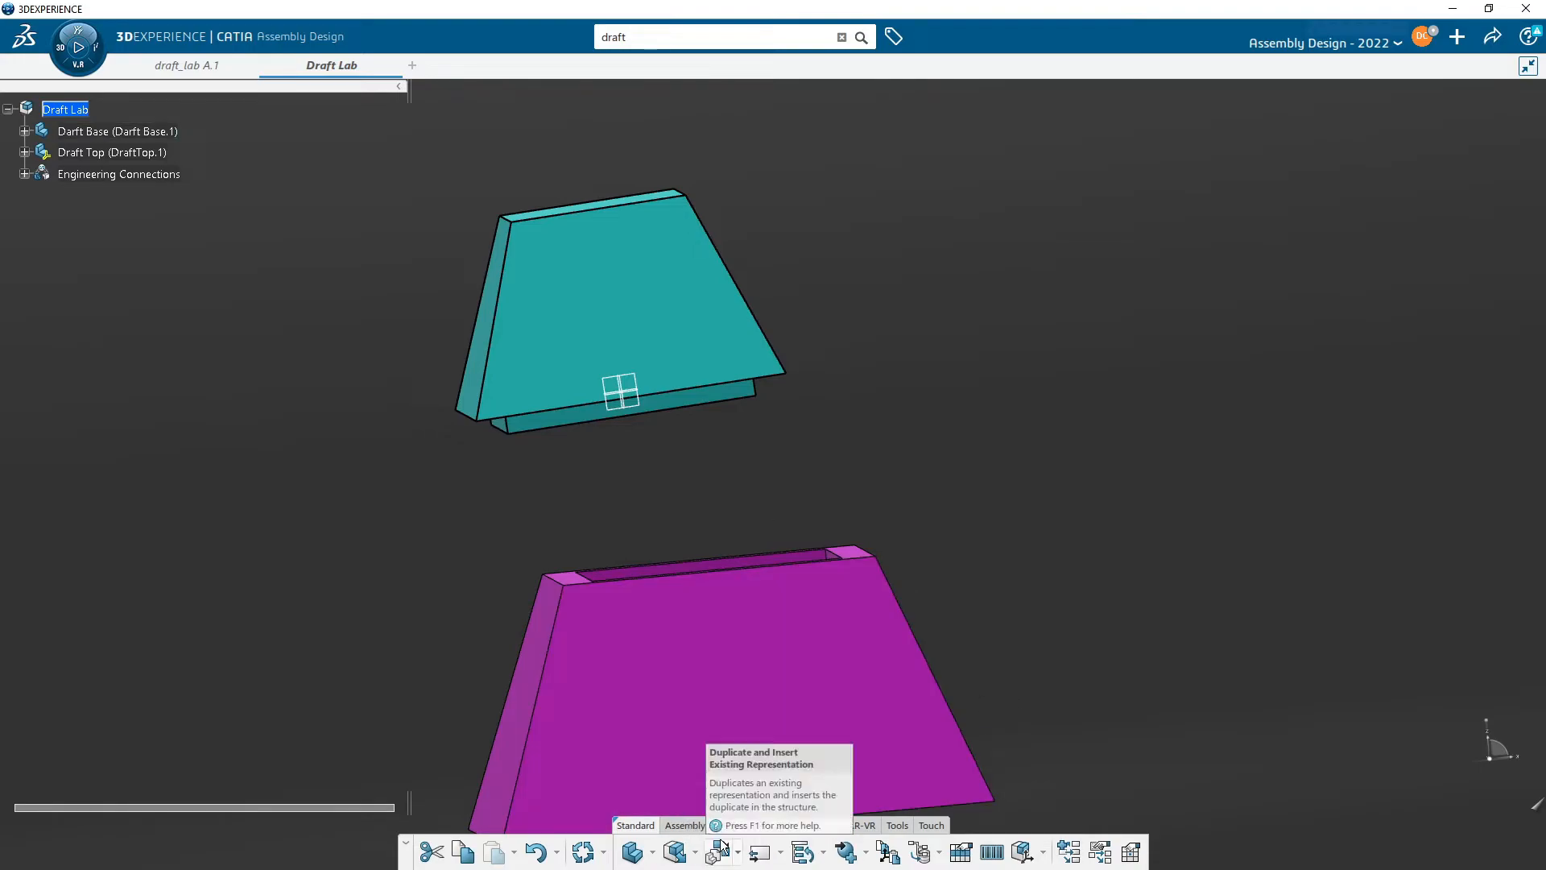
{"action": "left_click", "coordinate": [686, 826]}
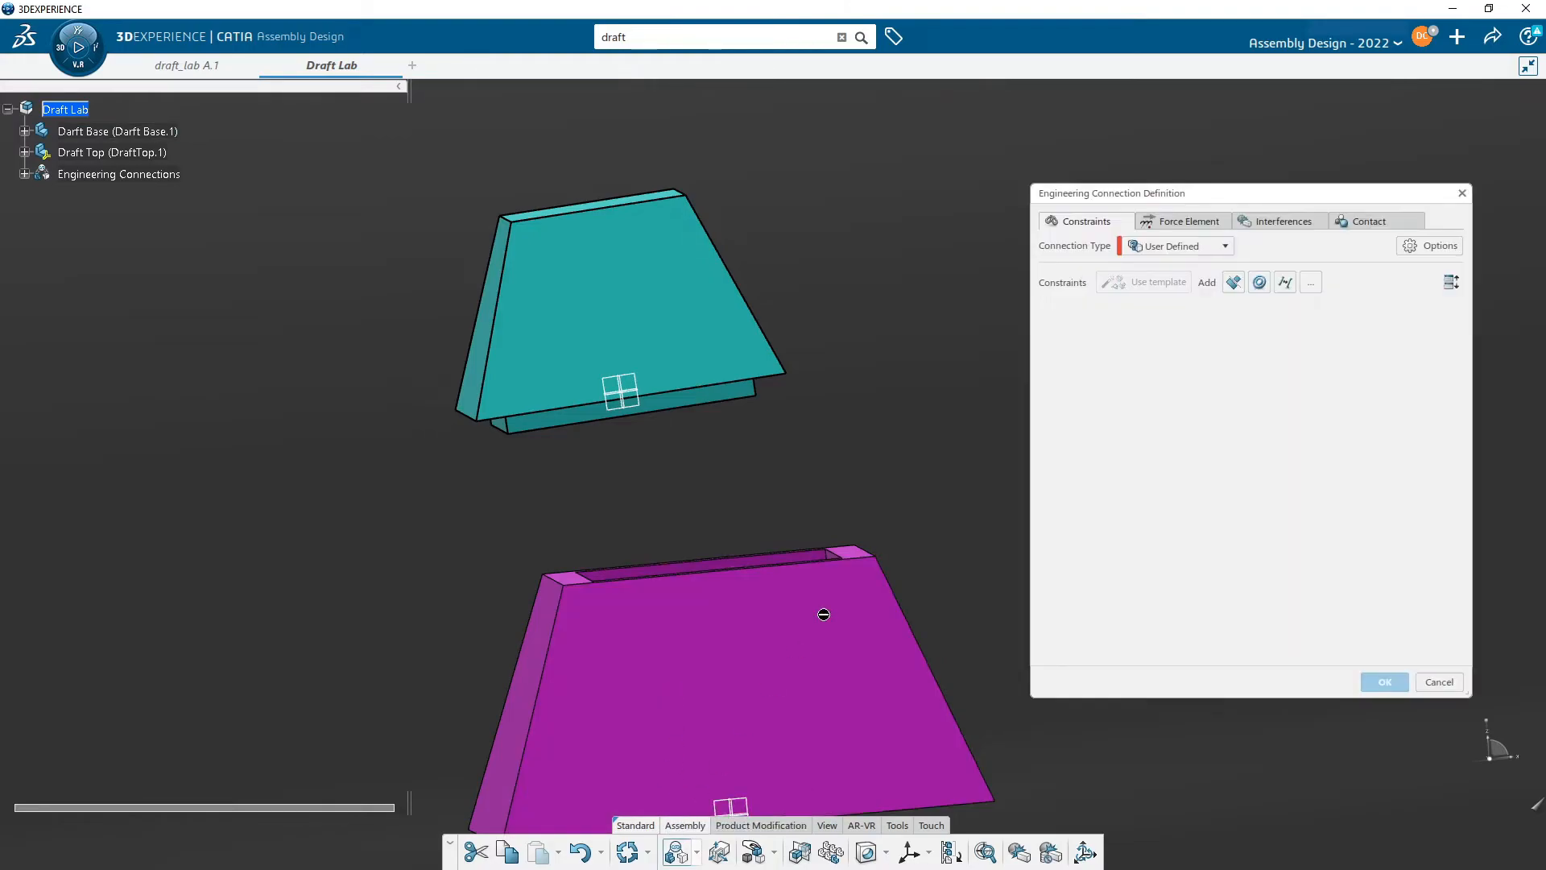
{"action": "left_click", "coordinate": [1233, 282]}
{"action": "middle_click_drag", "start_coordinate": [912, 452], "coordinate": [736, 432]}
{"action": "left_click", "coordinate": [735, 432]}
{"action": "middle_click_drag", "start_coordinate": [880, 403], "coordinate": [779, 608]}
{"action": "left_click", "coordinate": [767, 523]}
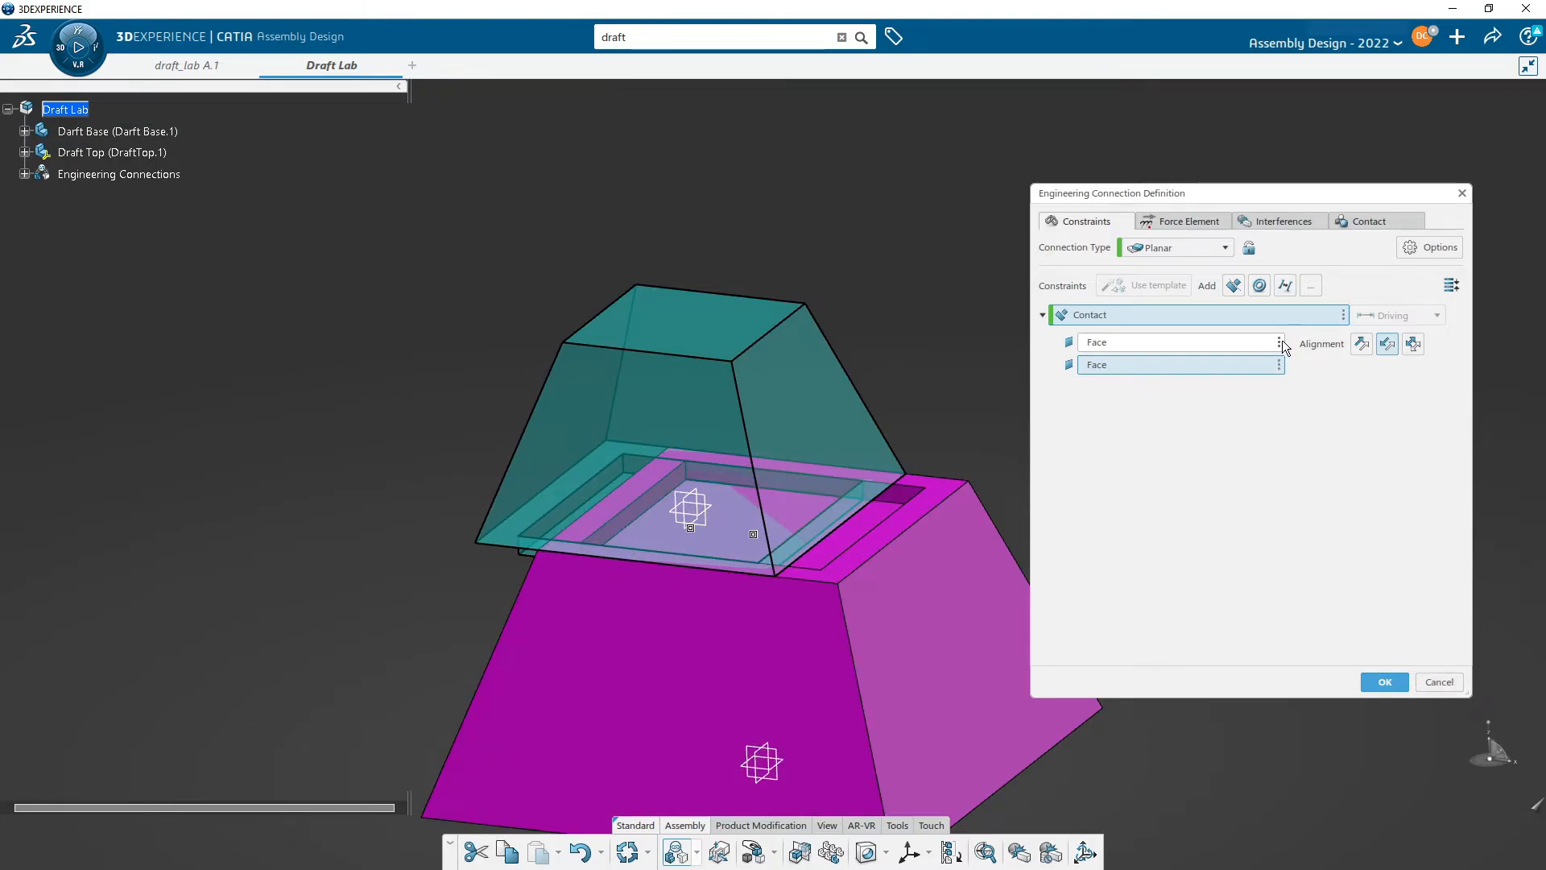
{"action": "left_click", "coordinate": [1345, 314]}
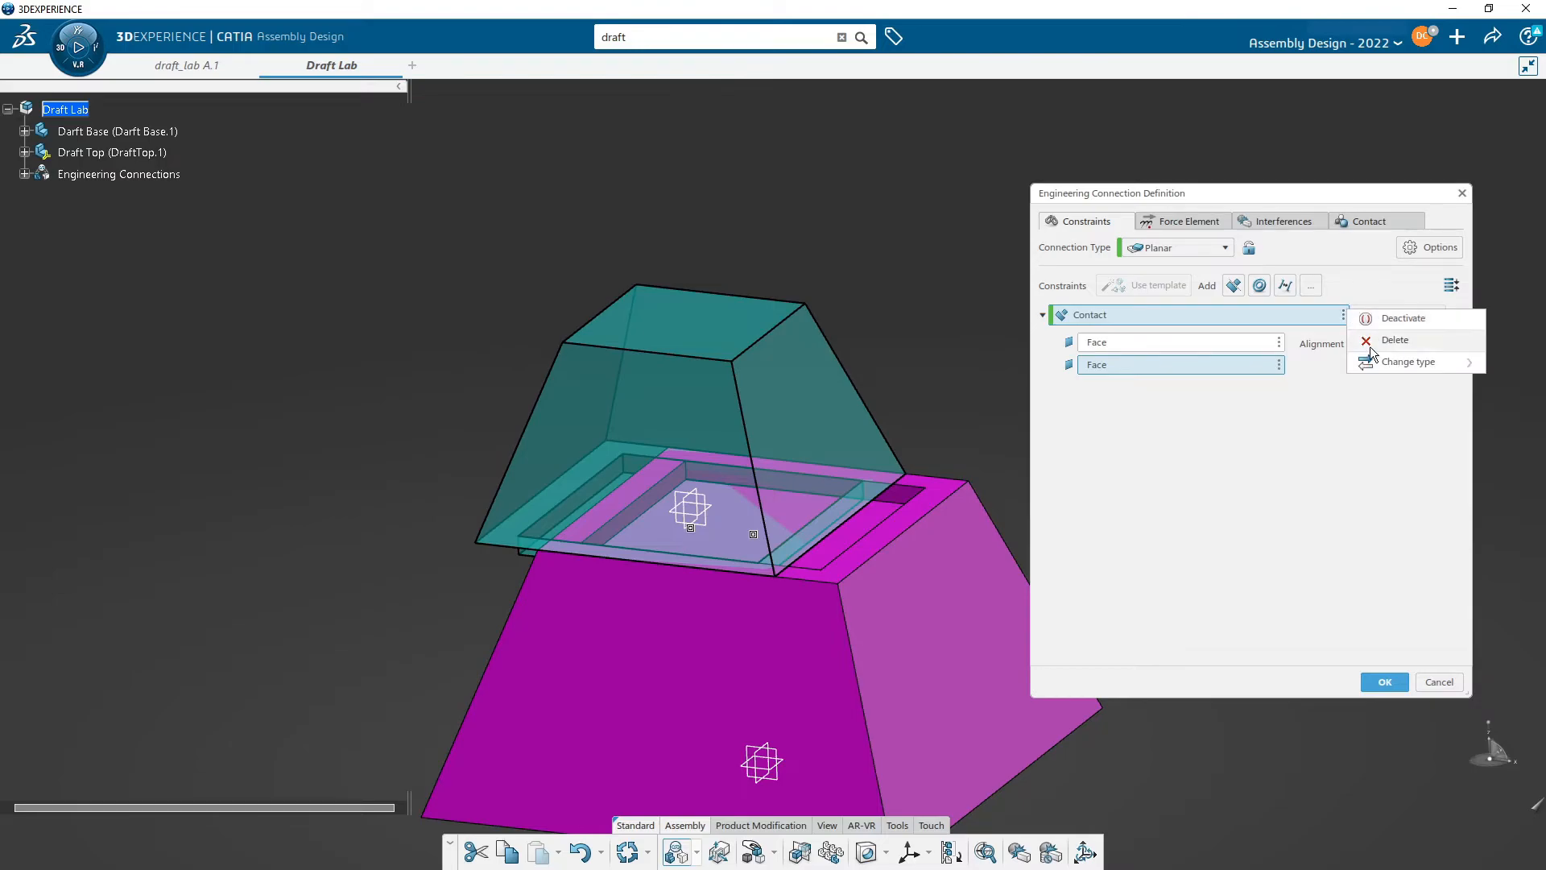
{"action": "left_click", "coordinate": [1381, 339]}
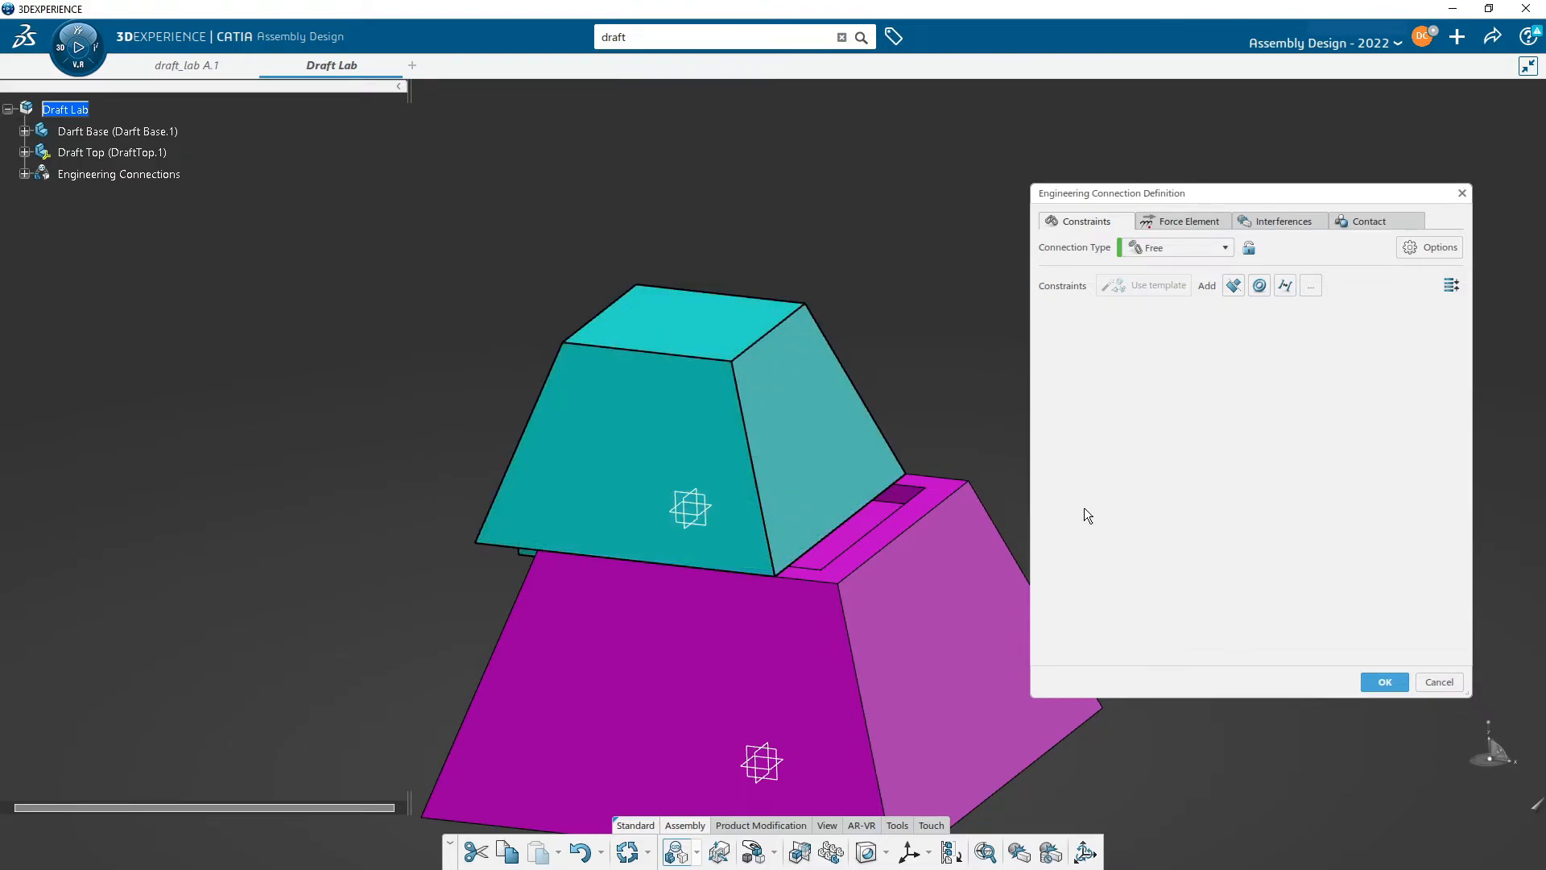
{"action": "left_click", "coordinate": [1454, 688]}
- Start an engineering connection with a coincidence between a Draft Top lip edge and the matching inner edge of the base's recess
{"action": "middle_click_drag", "start_coordinate": [1118, 567], "coordinate": [1005, 550]}
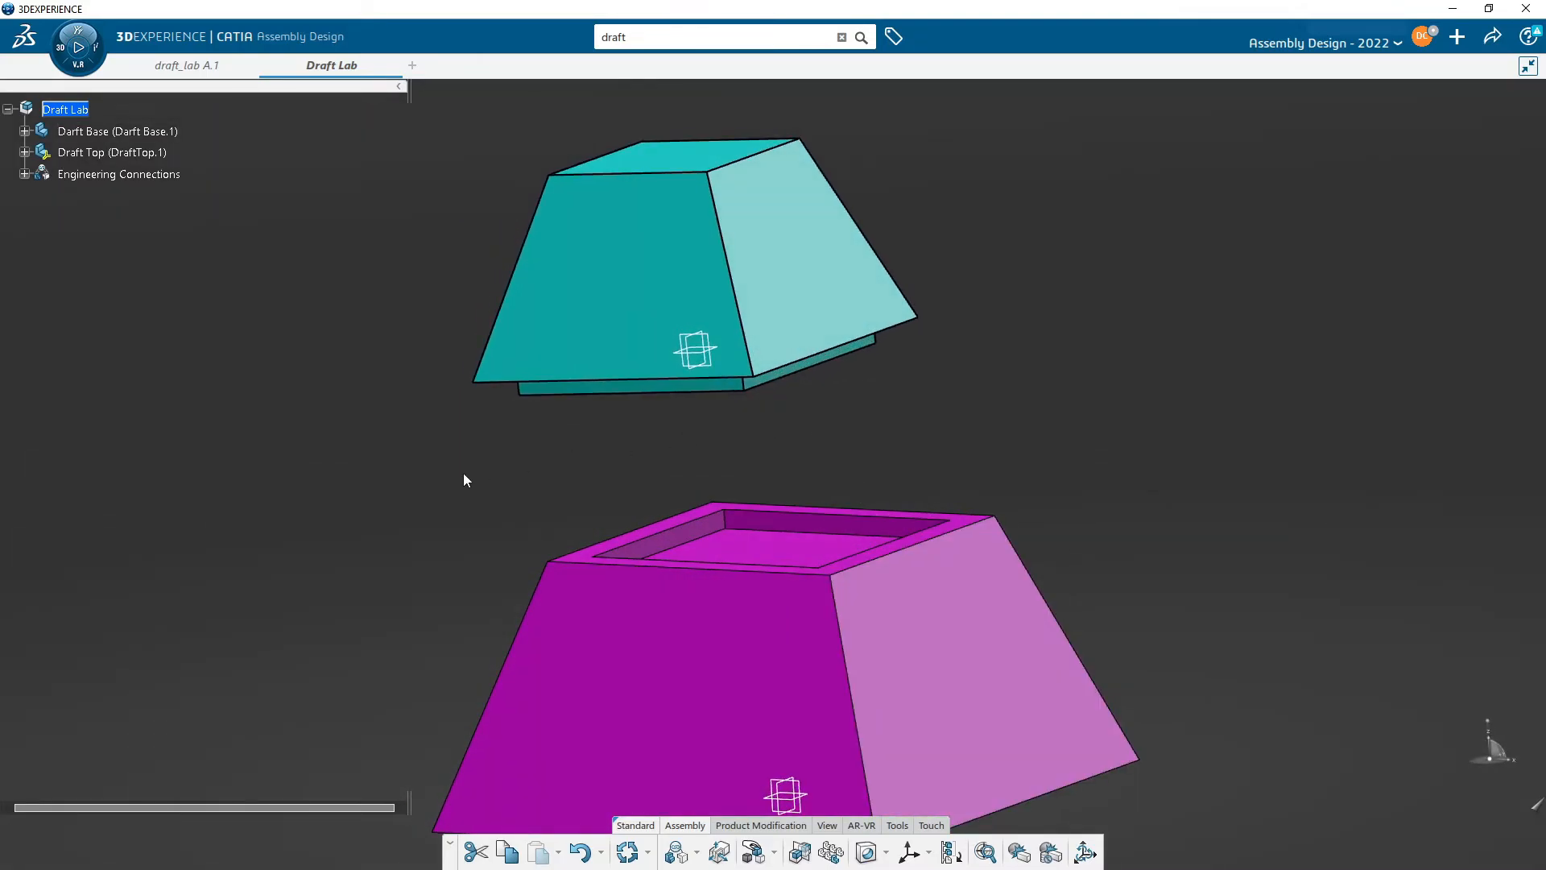
{"action": "left_click", "coordinate": [679, 851]}
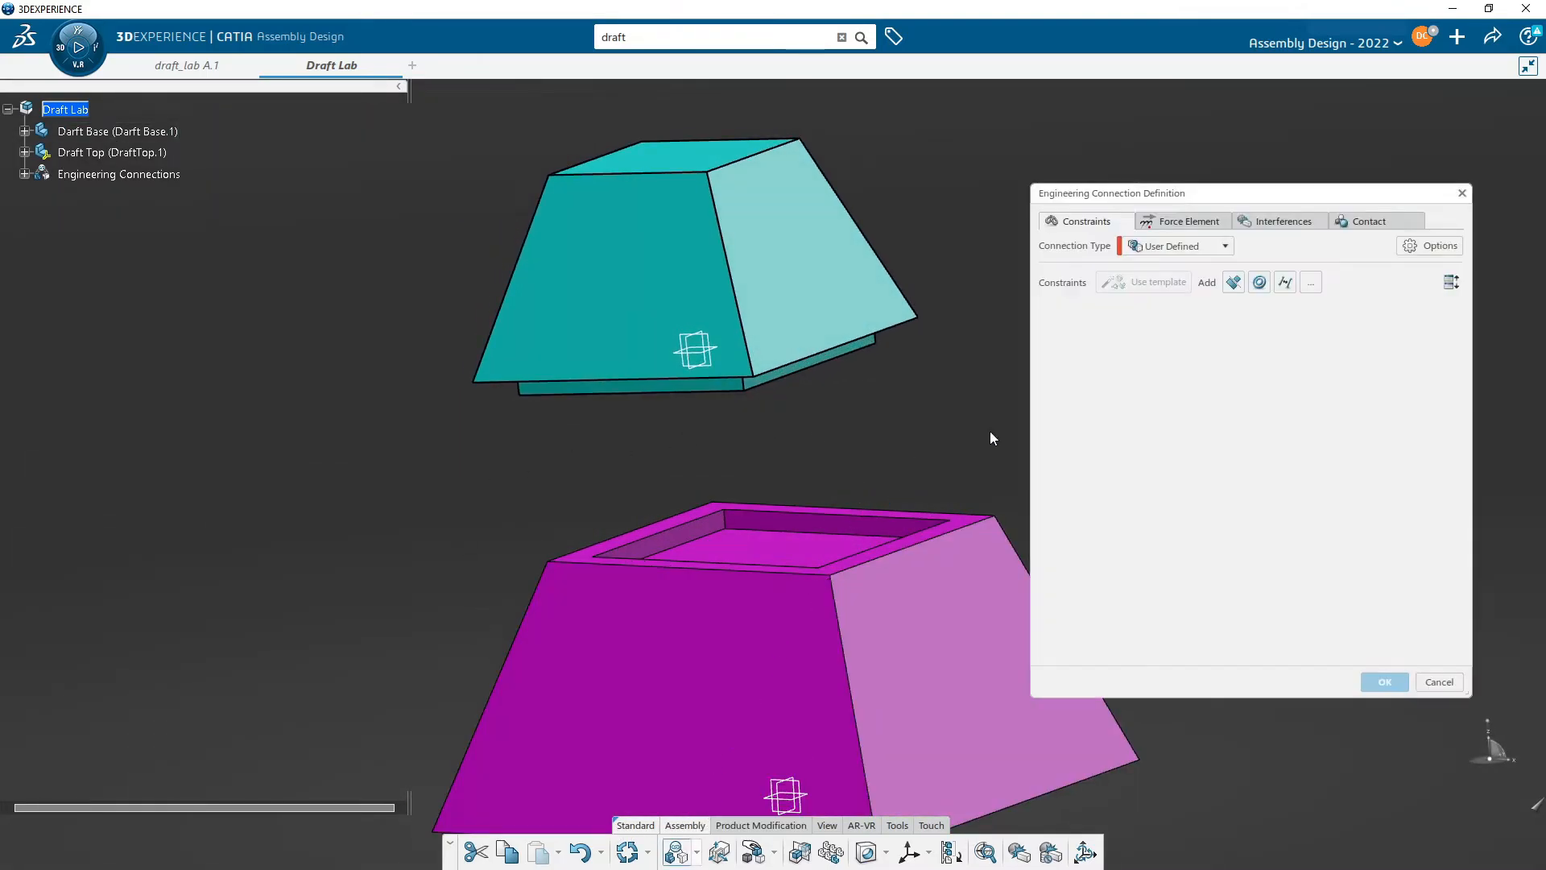
{"action": "left_click", "coordinate": [1258, 283]}
{"action": "scroll", "coordinate": [745, 399], "scroll_direction": "up", "scroll_amount": 5}
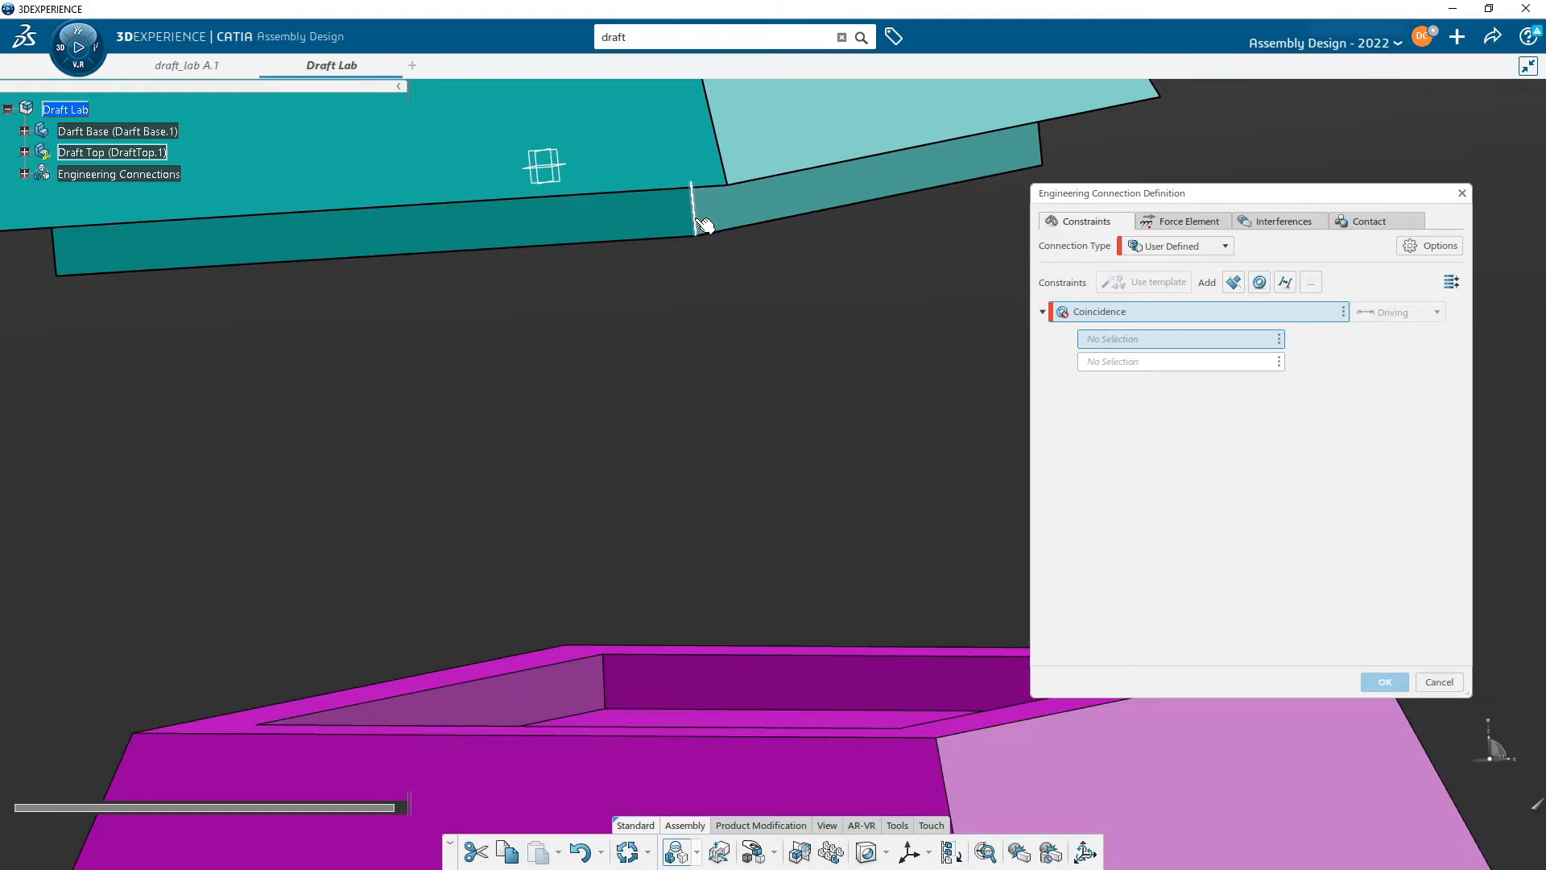
{"action": "left_click", "coordinate": [700, 226]}
{"action": "middle_click_drag", "start_coordinate": [694, 219], "coordinate": [780, 563]}
{"action": "left_click", "coordinate": [777, 558]}
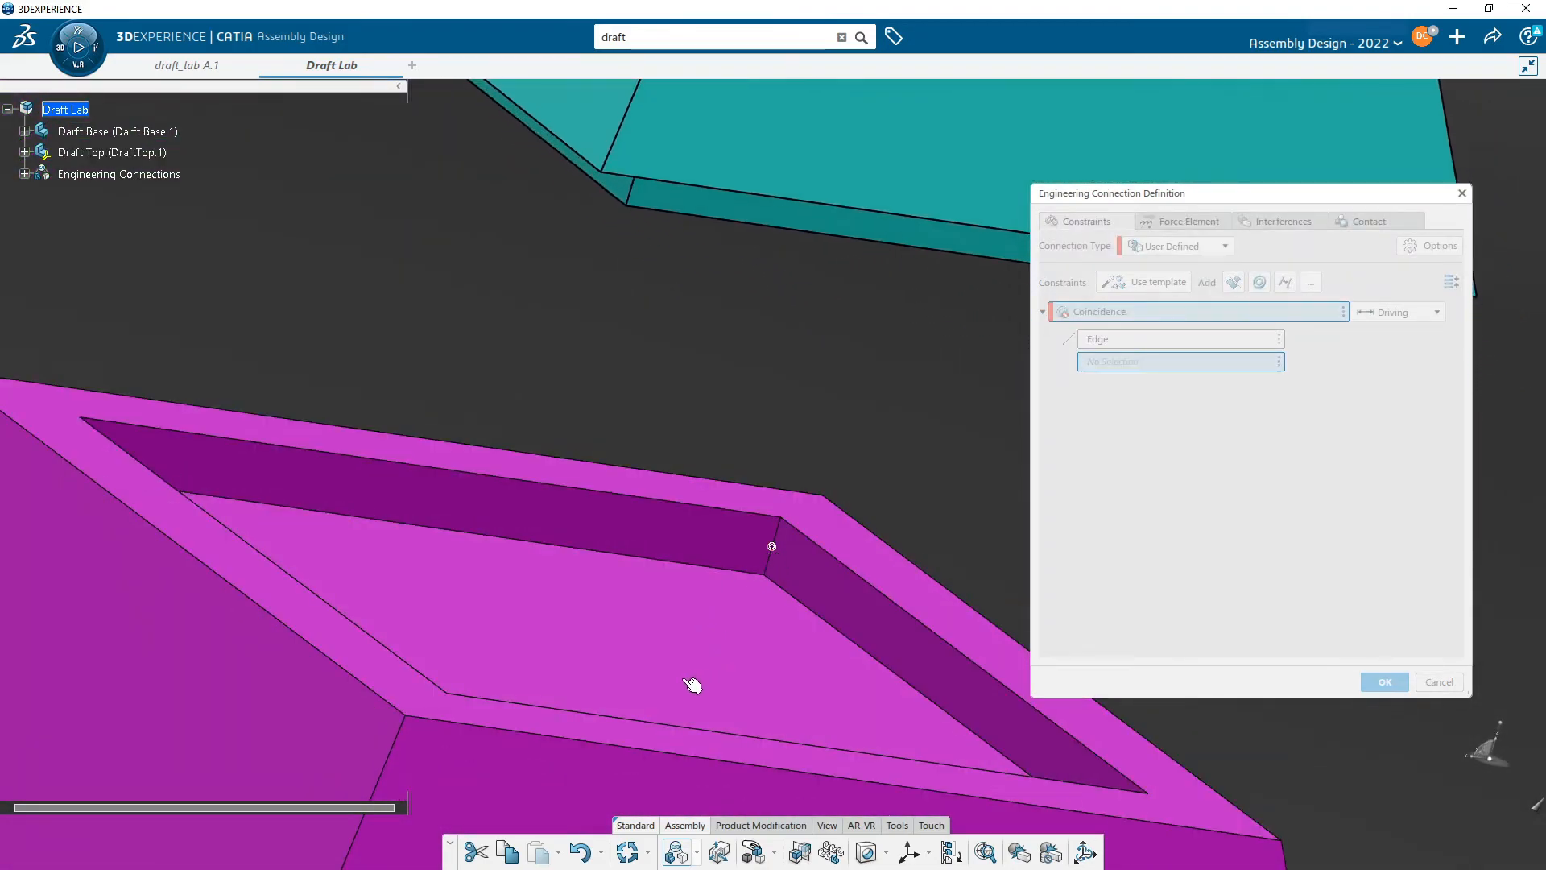
{"action": "middle_click_drag", "start_coordinate": [587, 624], "coordinate": [683, 732]}
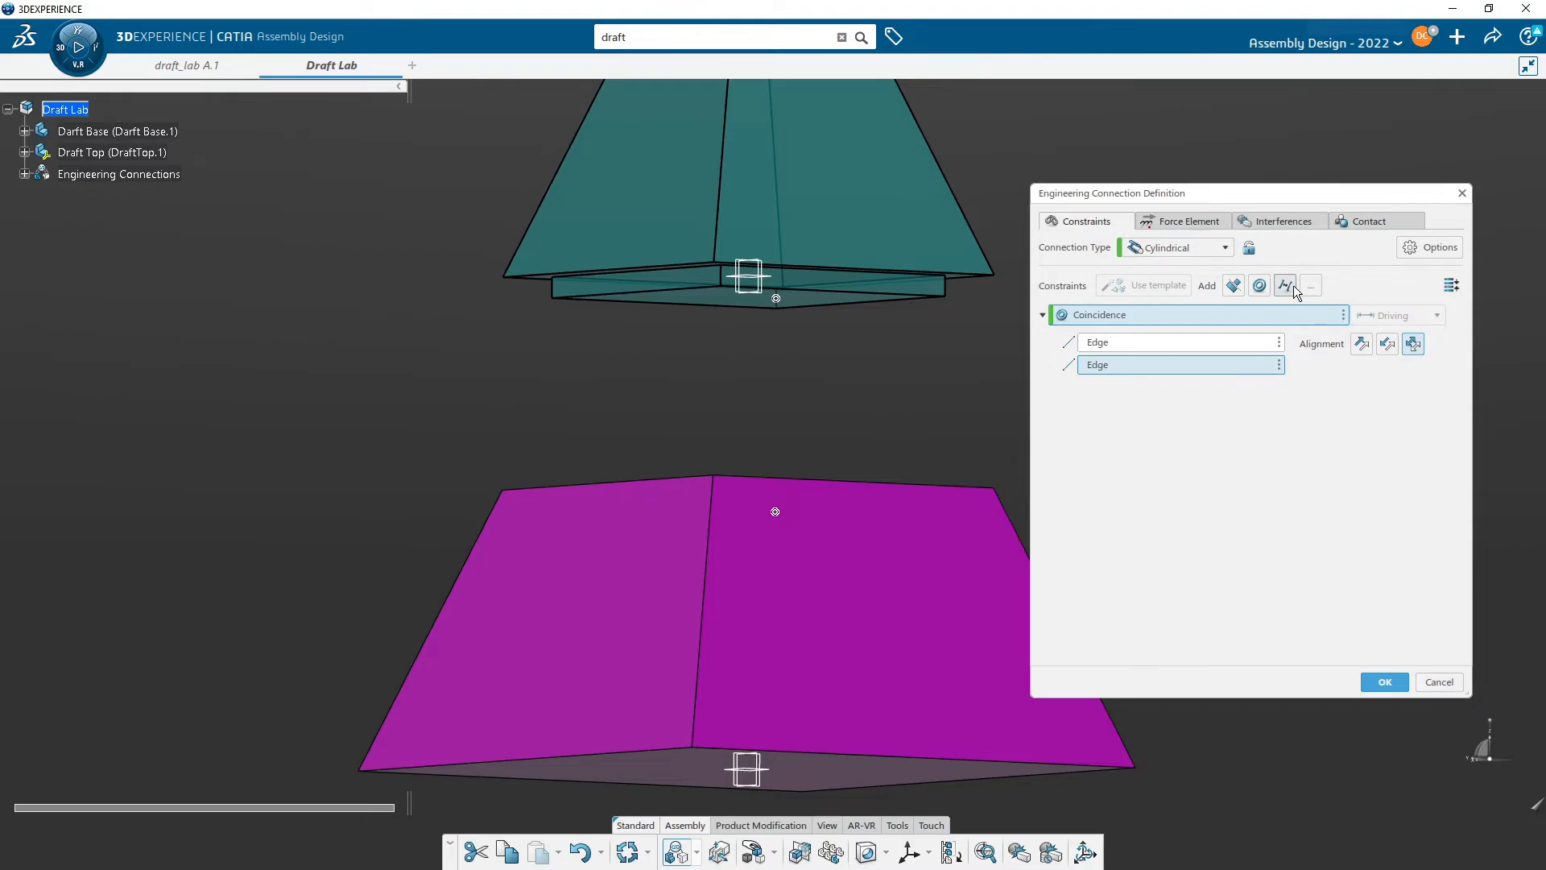
- Add a second coincidence constraint between another lip edge and the corresponding recess edge of the Darft Base
{"action": "left_click", "coordinate": [1260, 285]}
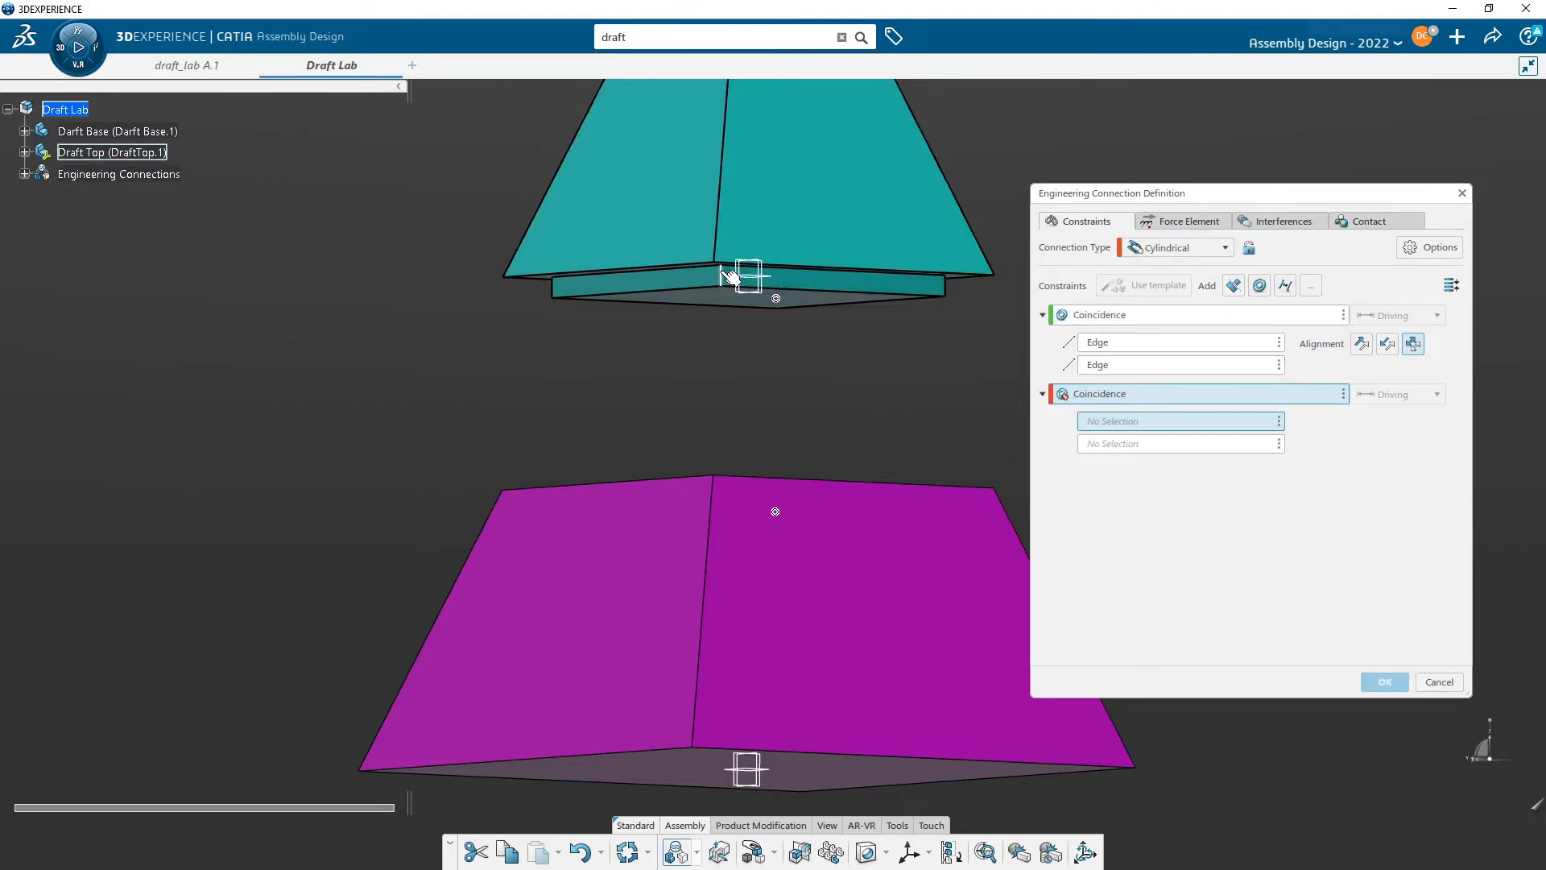
{"action": "left_click", "coordinate": [722, 275]}
{"action": "middle_click_drag", "start_coordinate": [739, 364], "coordinate": [636, 518]}
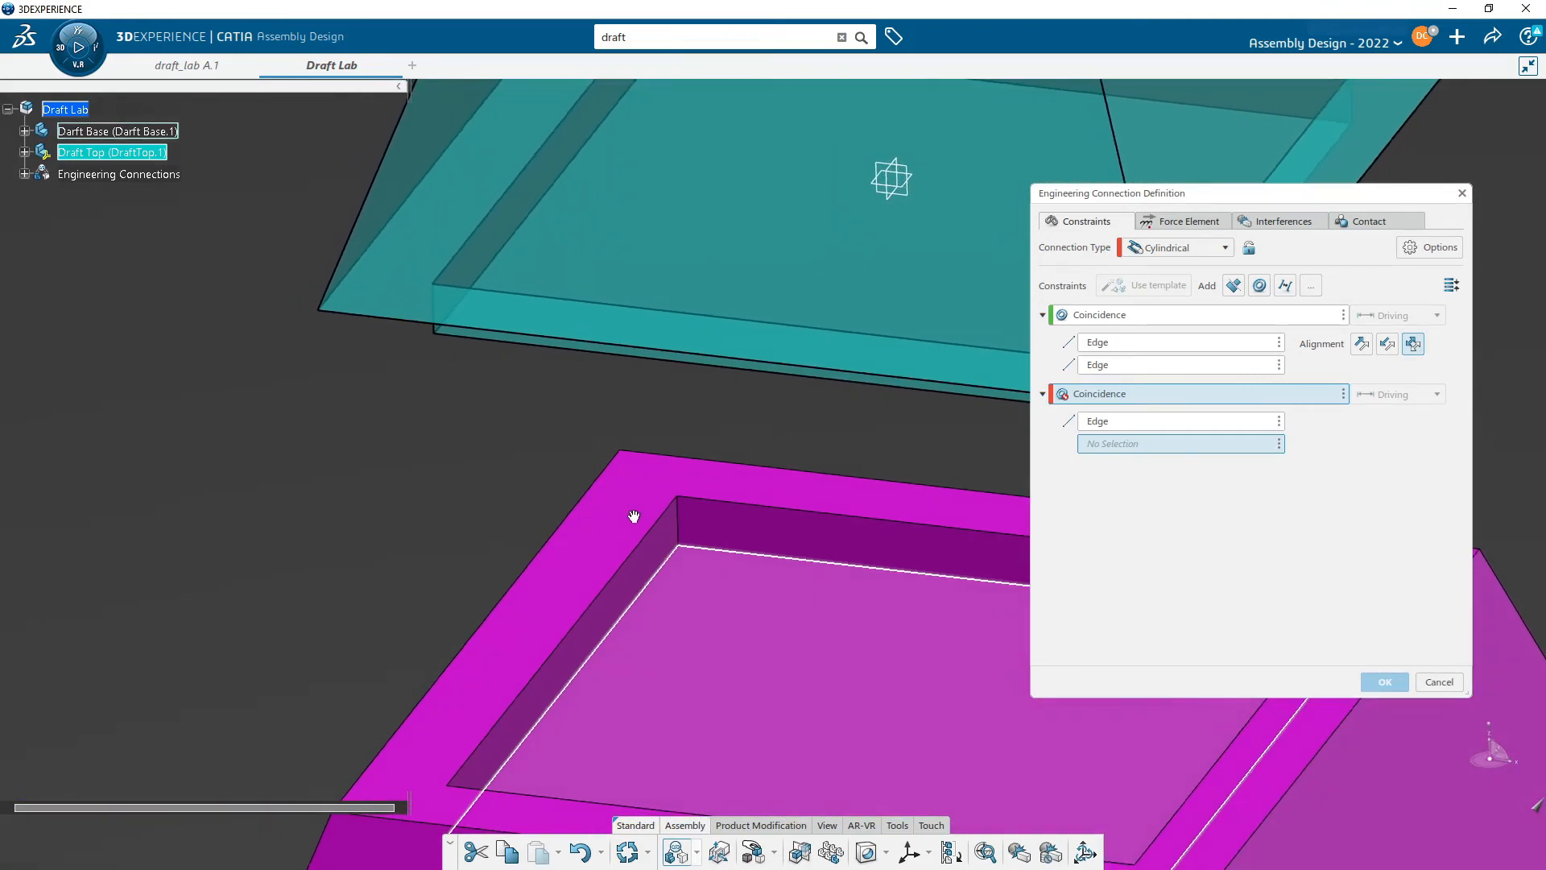
{"action": "left_click", "coordinate": [691, 533]}
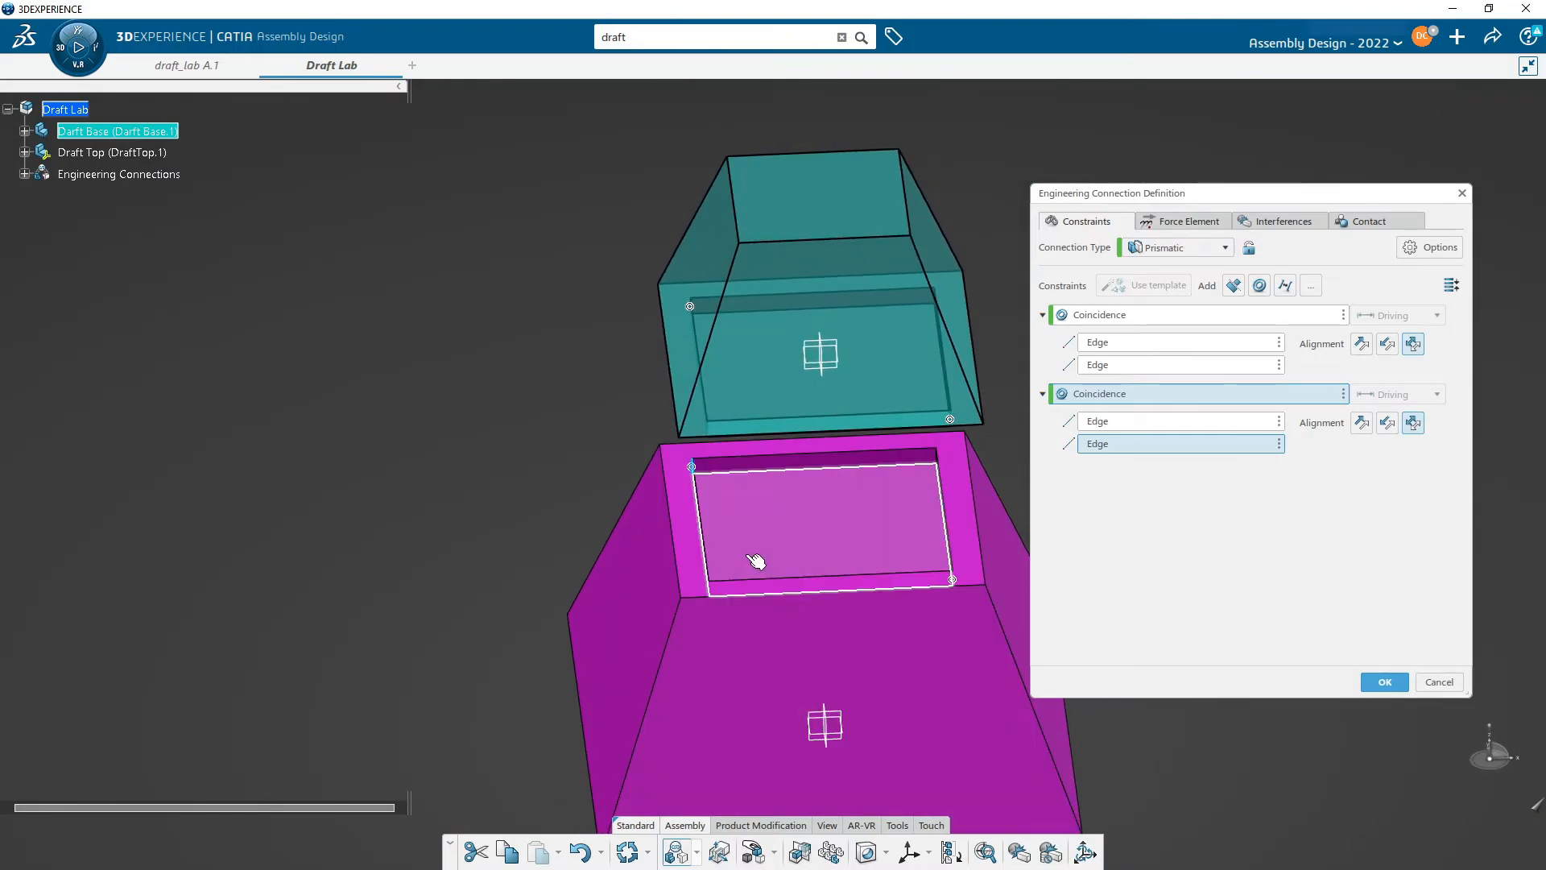
{"action": "middle_click_drag", "start_coordinate": [830, 376], "coordinate": [1005, 326]}
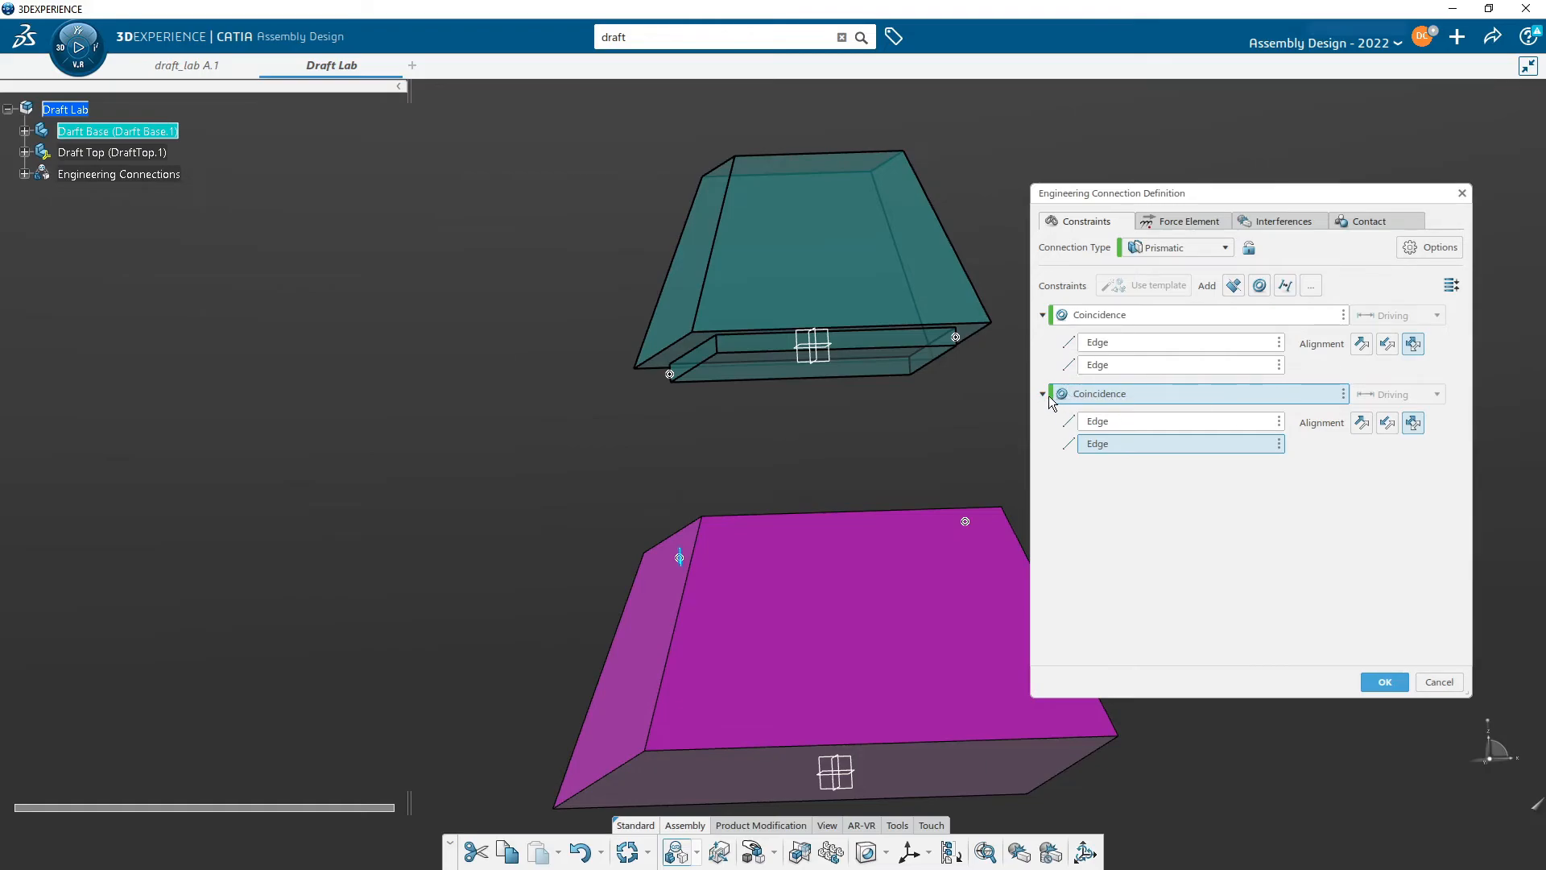
{"action": "middle_click_drag", "start_coordinate": [838, 428], "coordinate": [866, 328]}
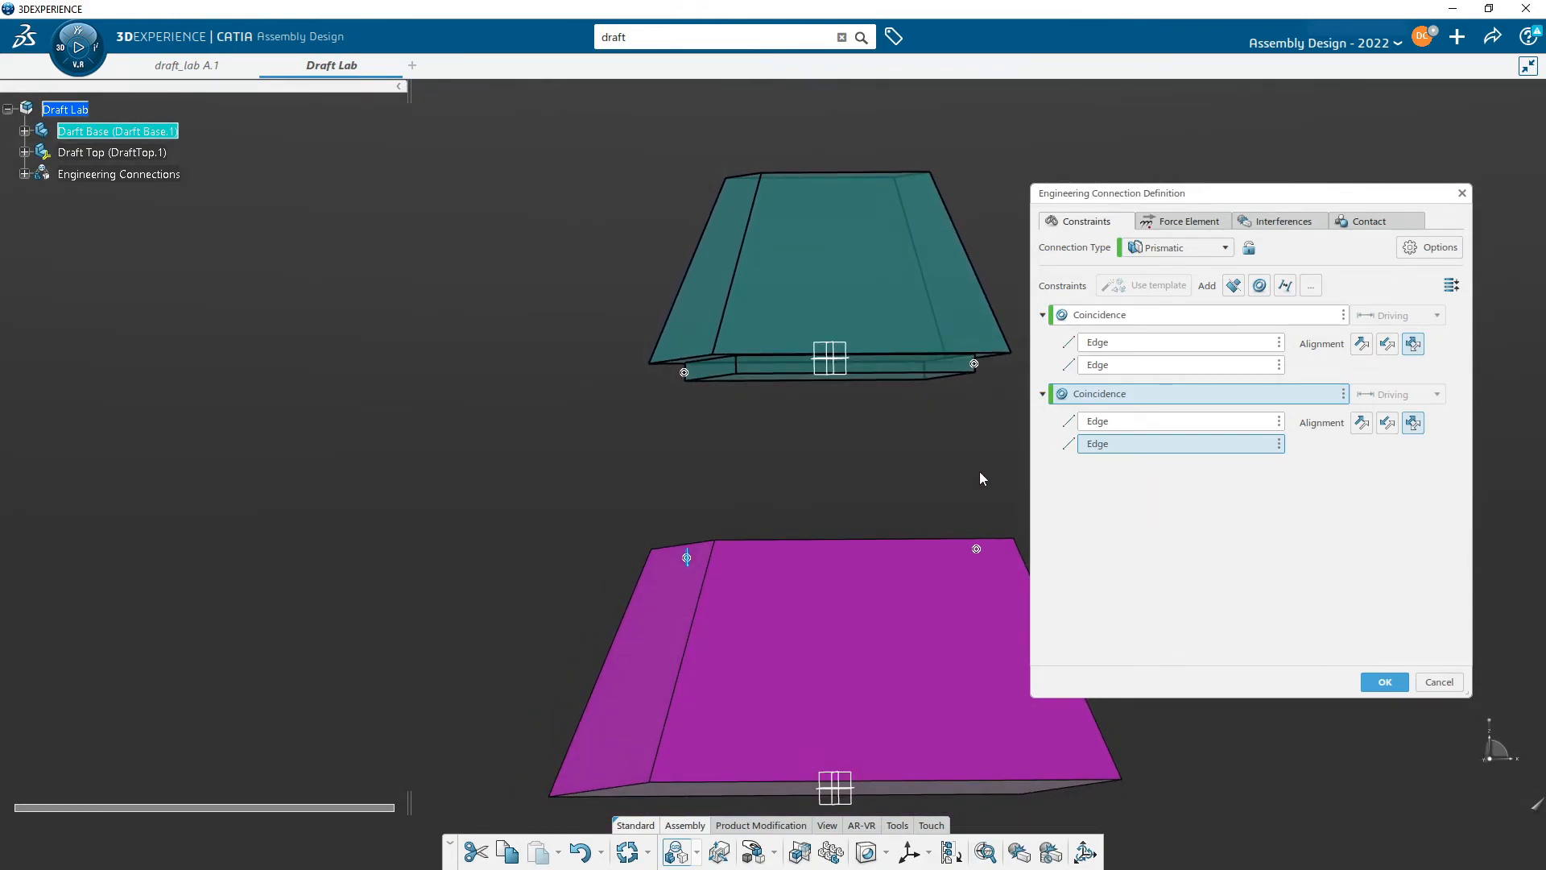
- Add a contact constraint between the lip's face and the recess face, making check contact a specification
{"action": "left_click", "coordinate": [1233, 285]}
{"action": "middle_click_drag", "start_coordinate": [835, 425], "coordinate": [874, 419]}
{"action": "left_click", "coordinate": [875, 416]}
{"action": "middle_click_drag", "start_coordinate": [874, 362], "coordinate": [852, 602]}
{"action": "left_click", "coordinate": [855, 603]}
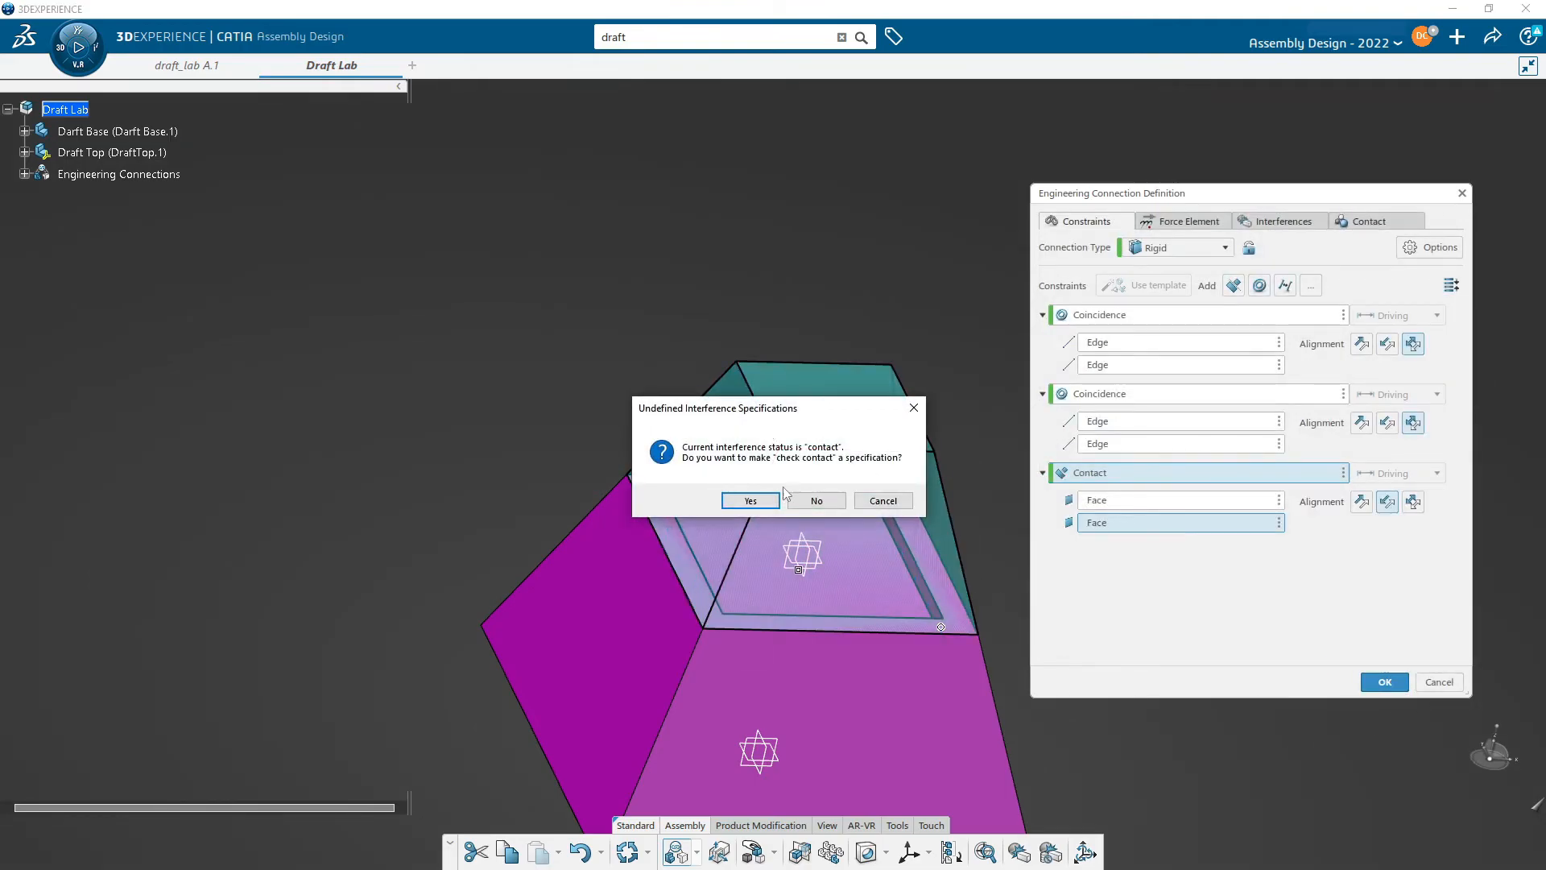
{"action": "left_click", "coordinate": [753, 505]}
- Check the remaining degrees of freedom of the Draft Top component
{"action": "middle_click_drag", "start_coordinate": [906, 511], "coordinate": [1005, 398]}
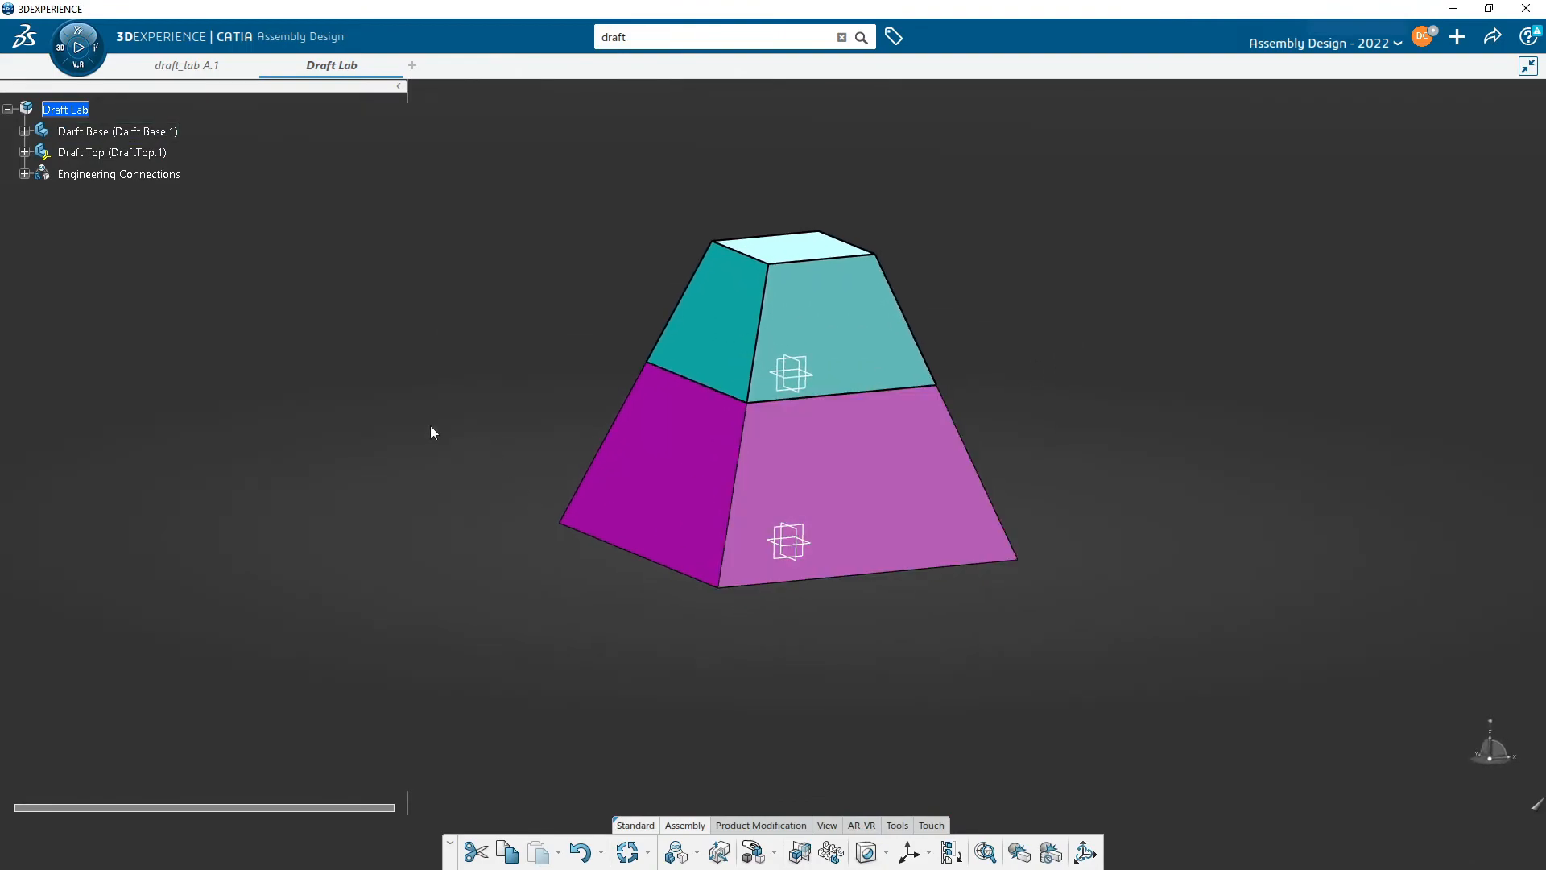
{"action": "right_click", "coordinate": [106, 158]}
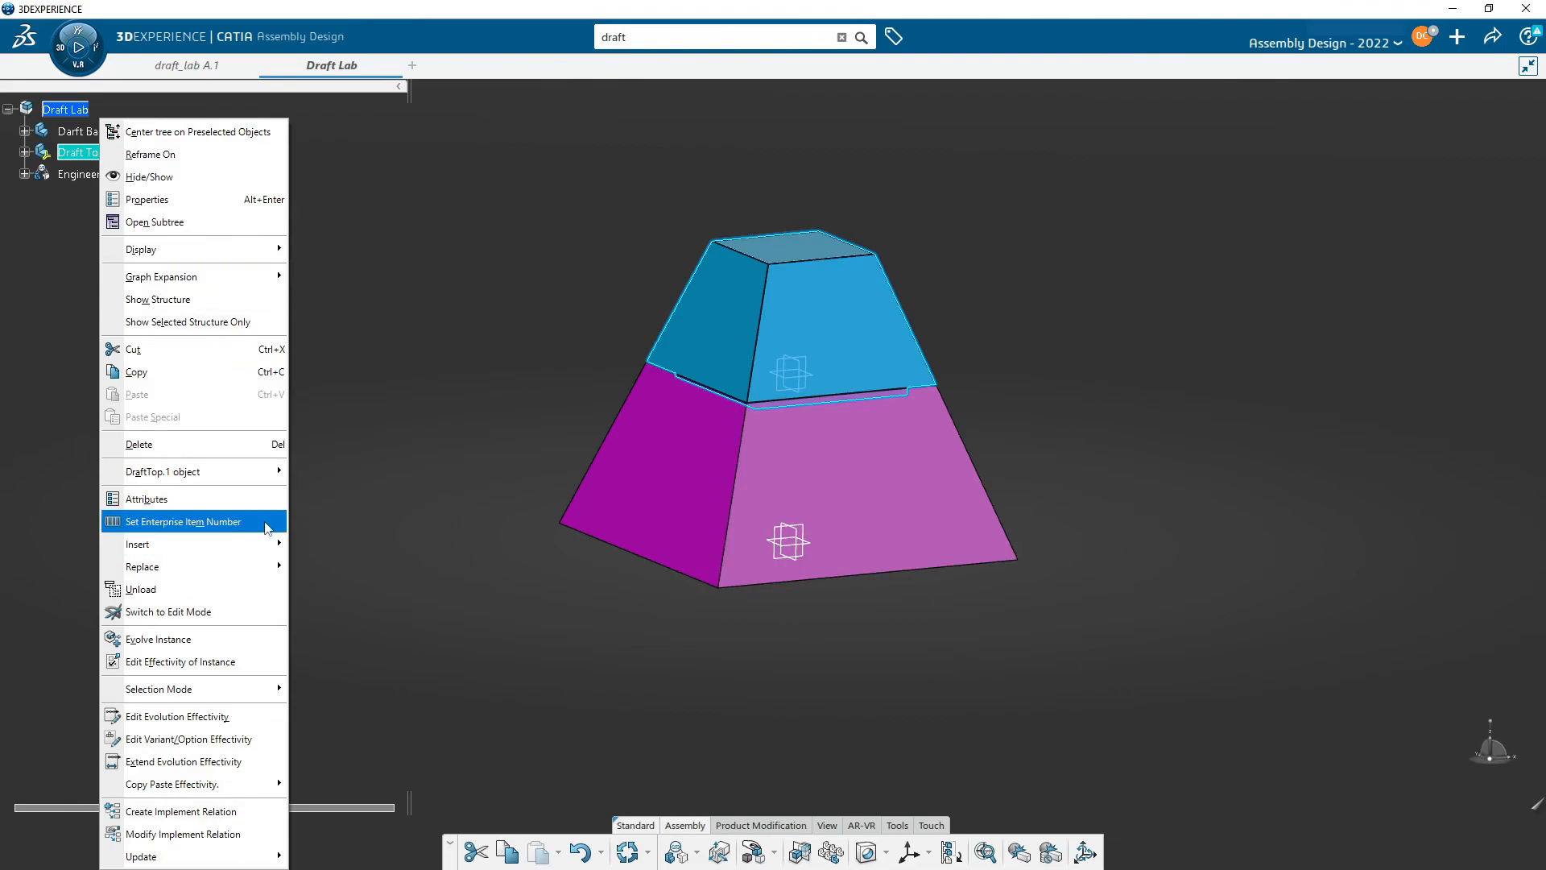
{"action": "mouse_move", "coordinate": [277, 473]}
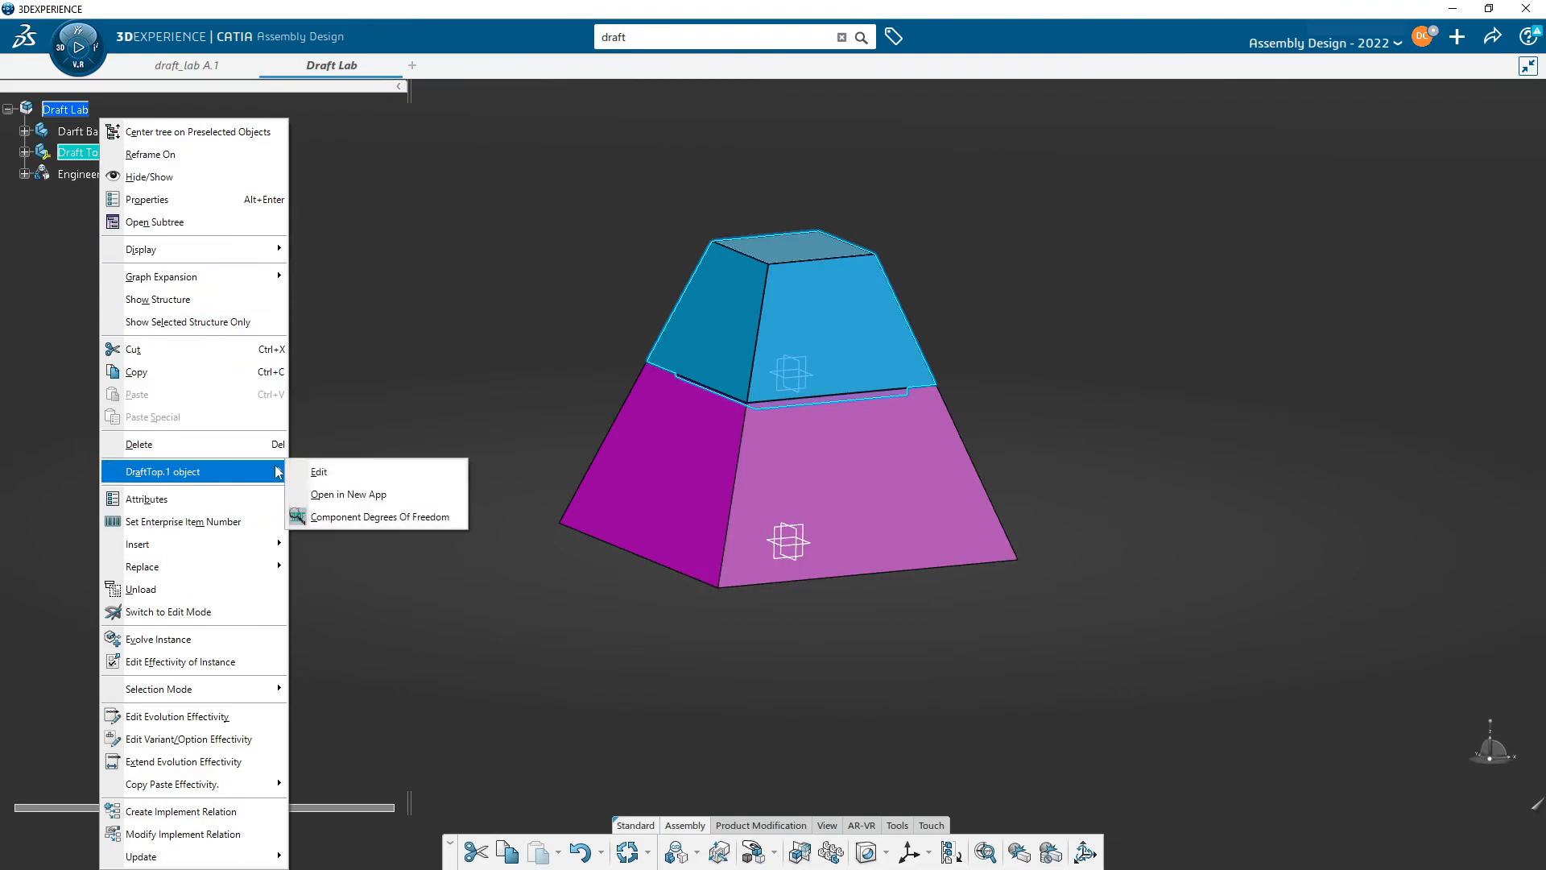
{"action": "left_click", "coordinate": [398, 520]}
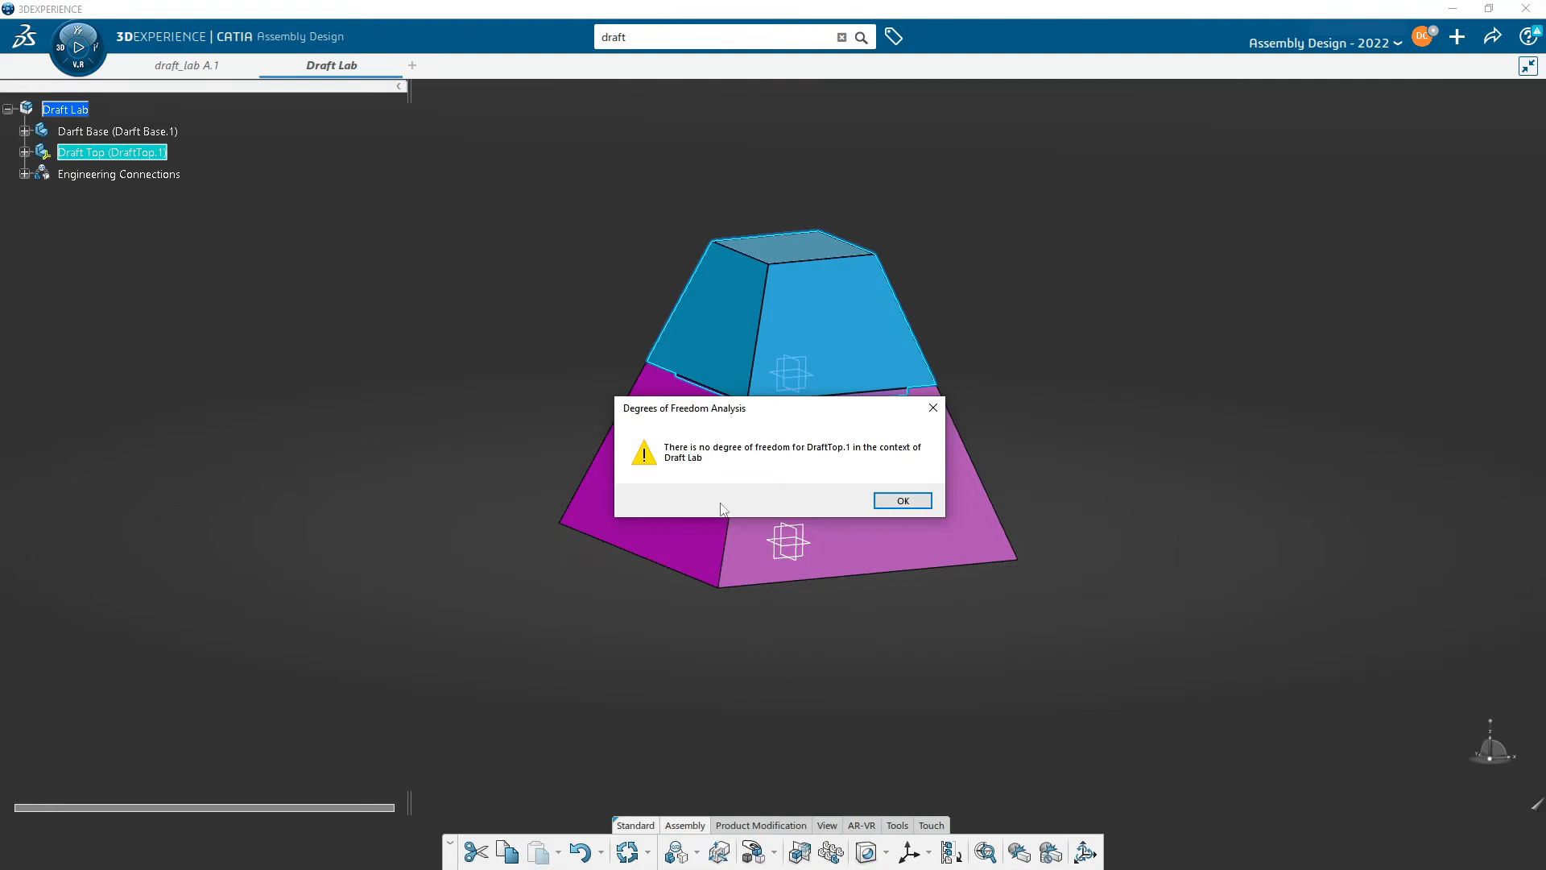
{"action": "left_click", "coordinate": [897, 505]}
{"action": "middle_click_drag", "start_coordinate": [514, 607], "coordinate": [636, 556]}
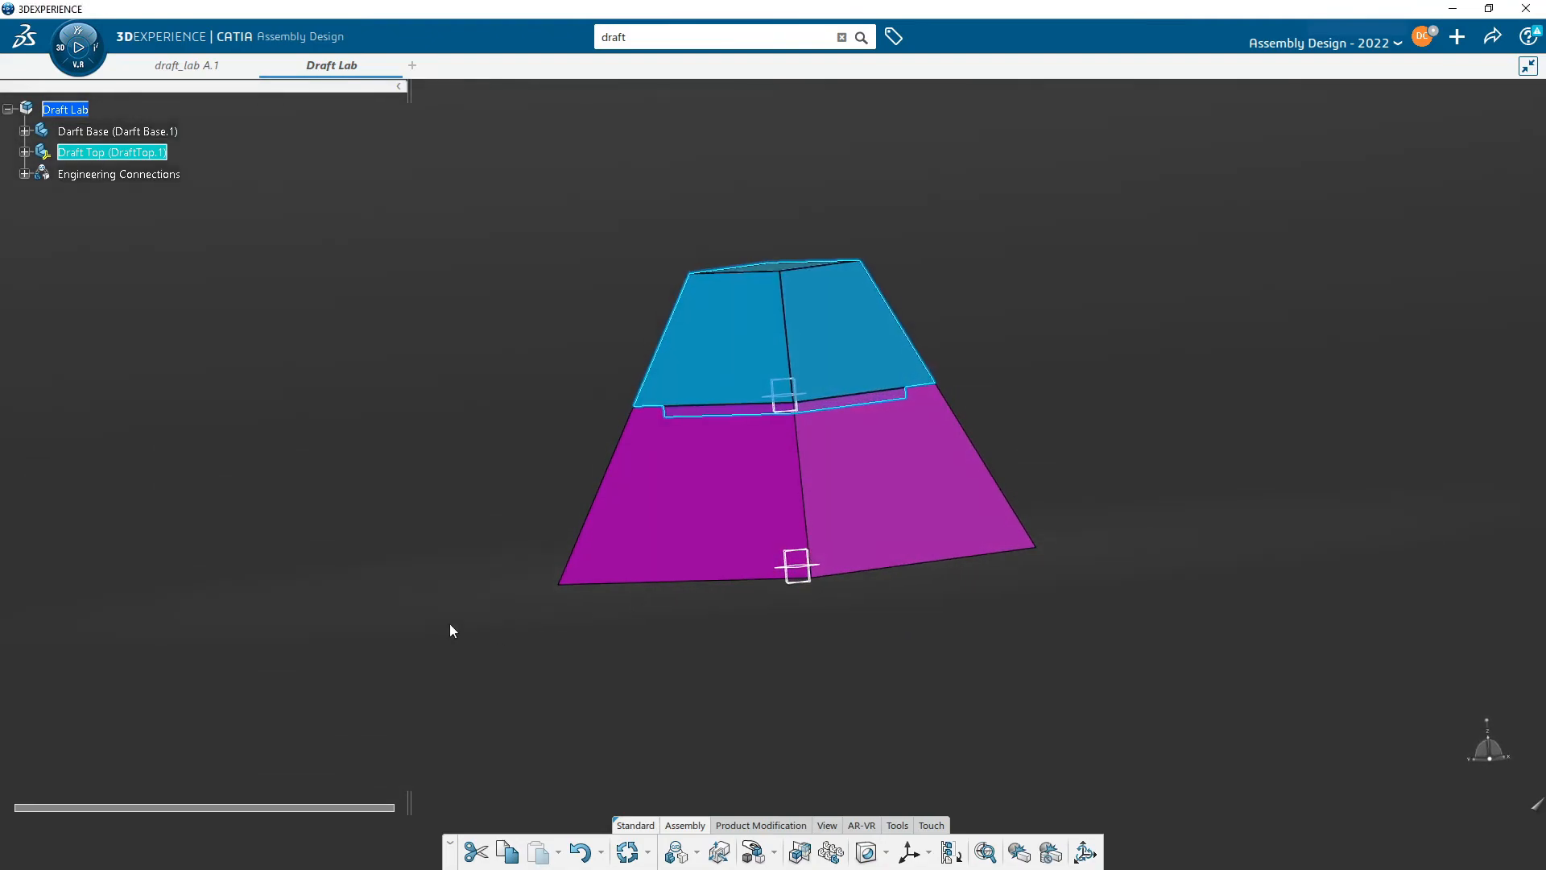
{"action": "left_click", "coordinate": [456, 628]}
- Edit the rigid engineering connection between Draft Top and Darft Base and delete its contact constraint
{"action": "middle_click_drag", "start_coordinate": [830, 520], "coordinate": [741, 487]}
{"action": "middle_click_drag", "start_coordinate": [940, 505], "coordinate": [804, 415]}
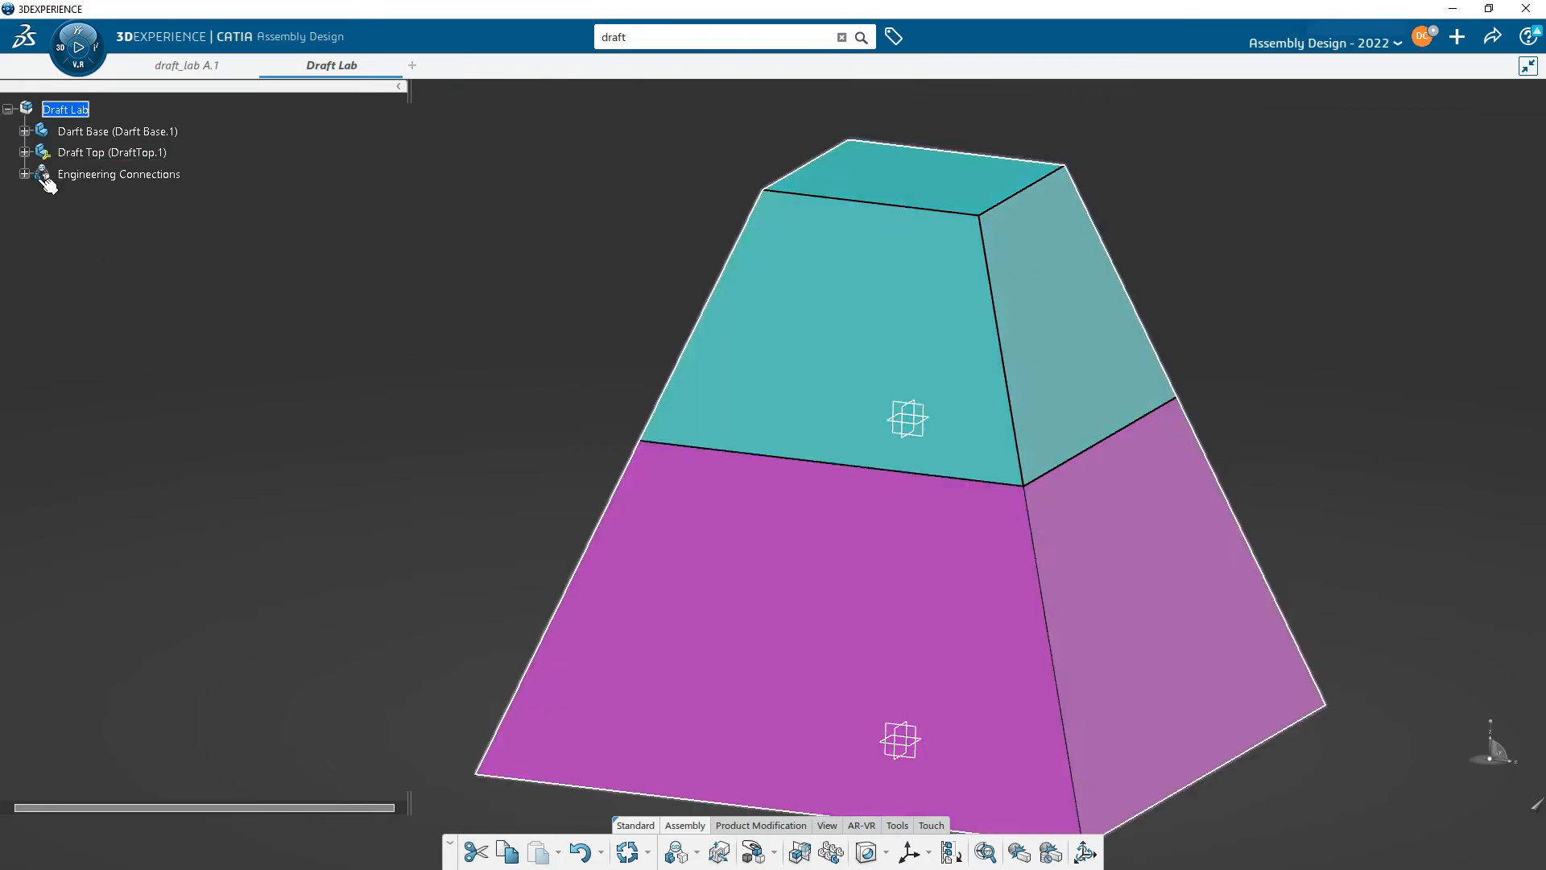
{"action": "double_click", "coordinate": [123, 217]}
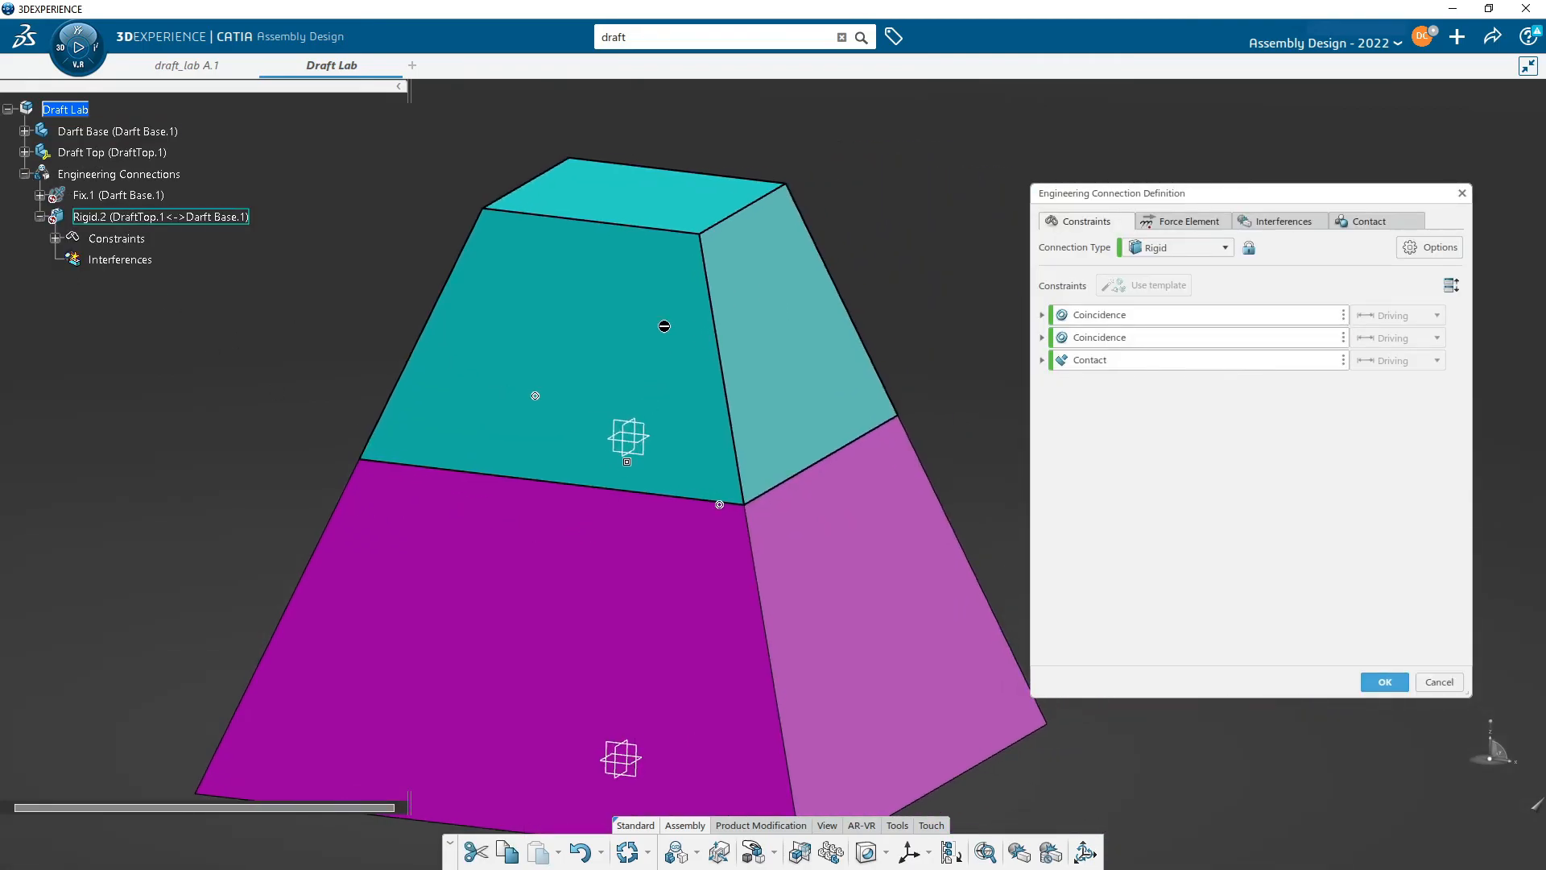
{"action": "middle_click_drag", "start_coordinate": [800, 515], "coordinate": [877, 396]}
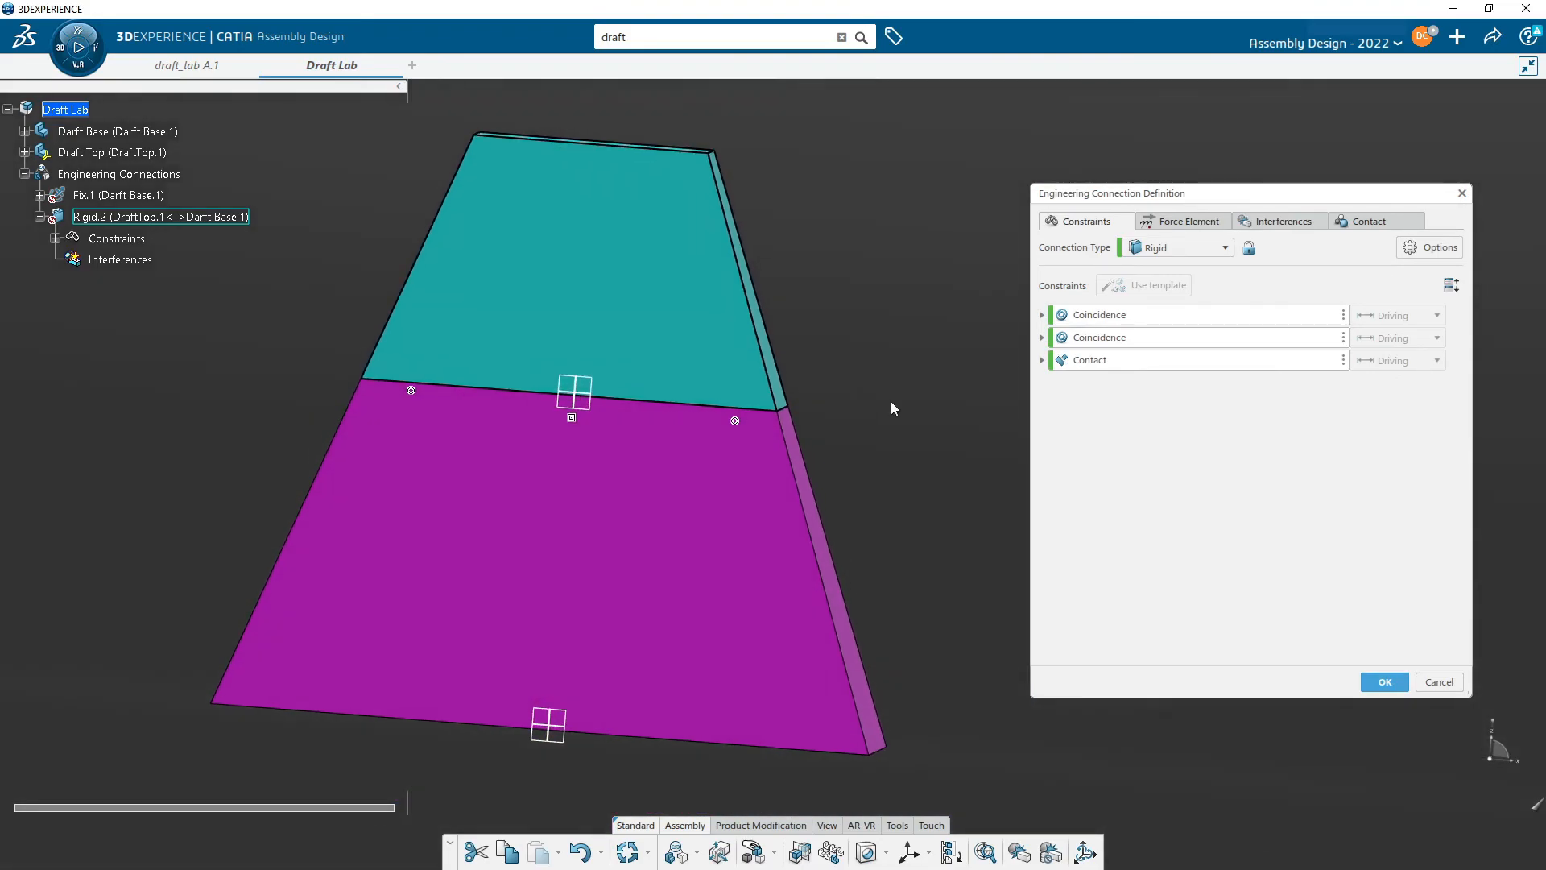
{"action": "middle_click_drag", "start_coordinate": [698, 403], "coordinate": [765, 465]}
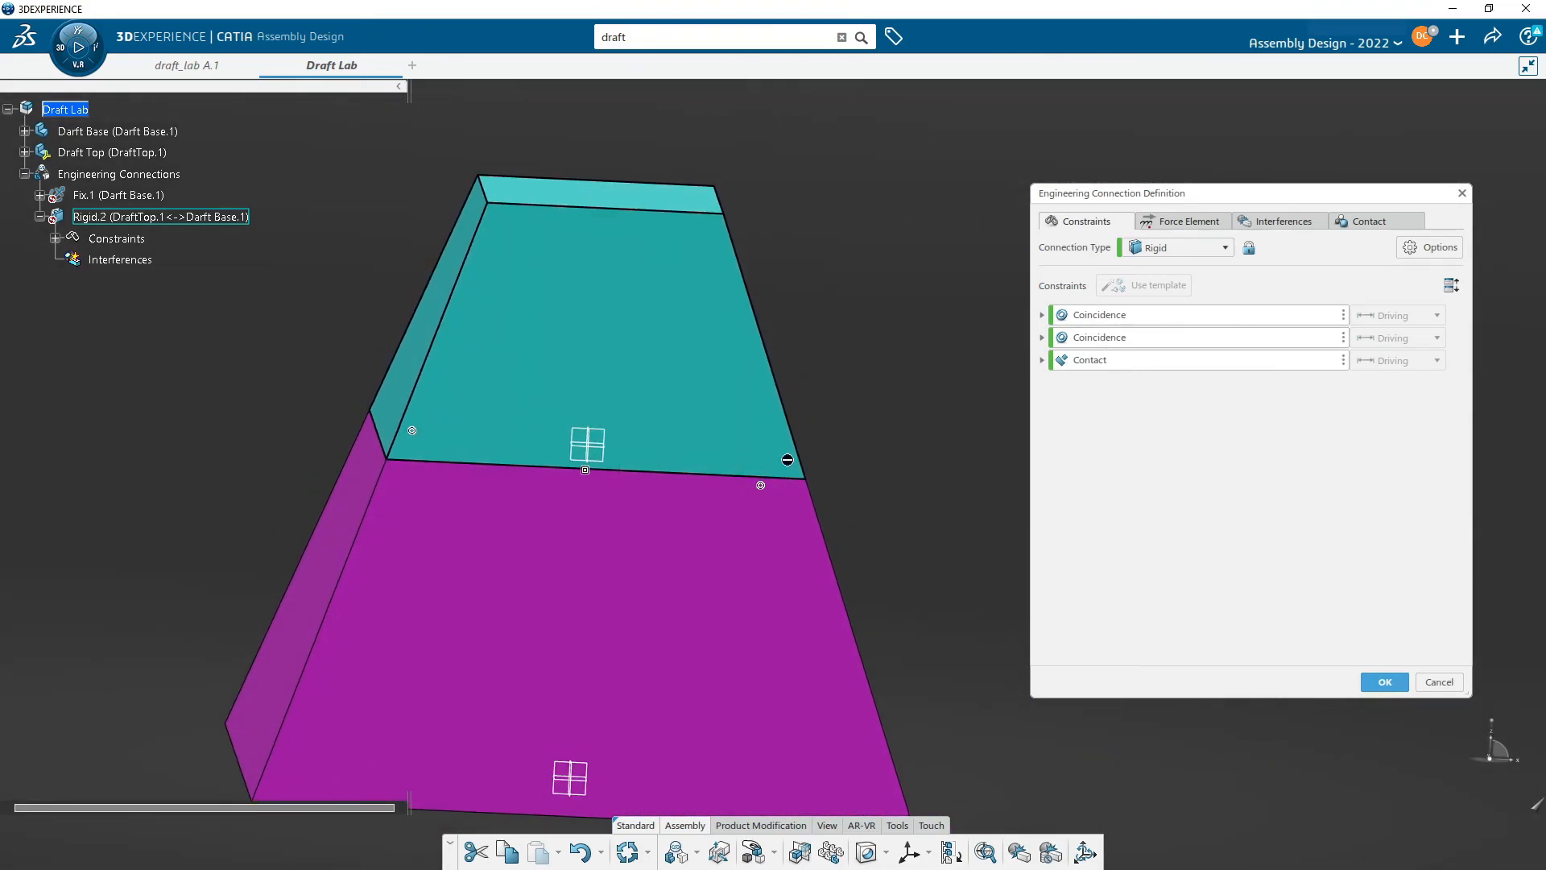
{"action": "left_click", "coordinate": [1343, 360]}
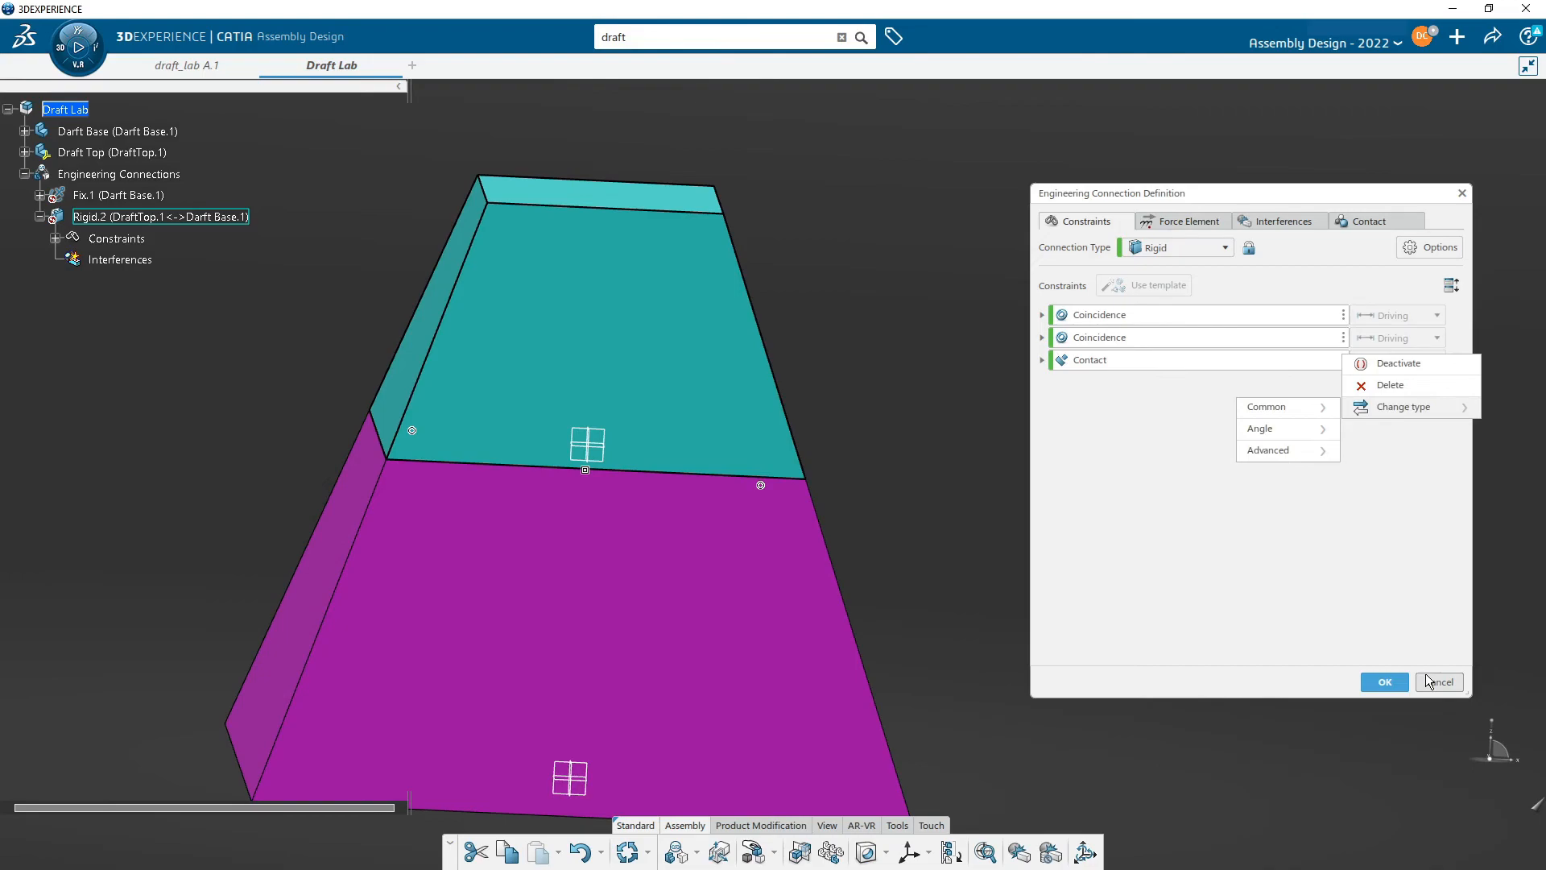
{"action": "left_click", "coordinate": [1386, 385]}
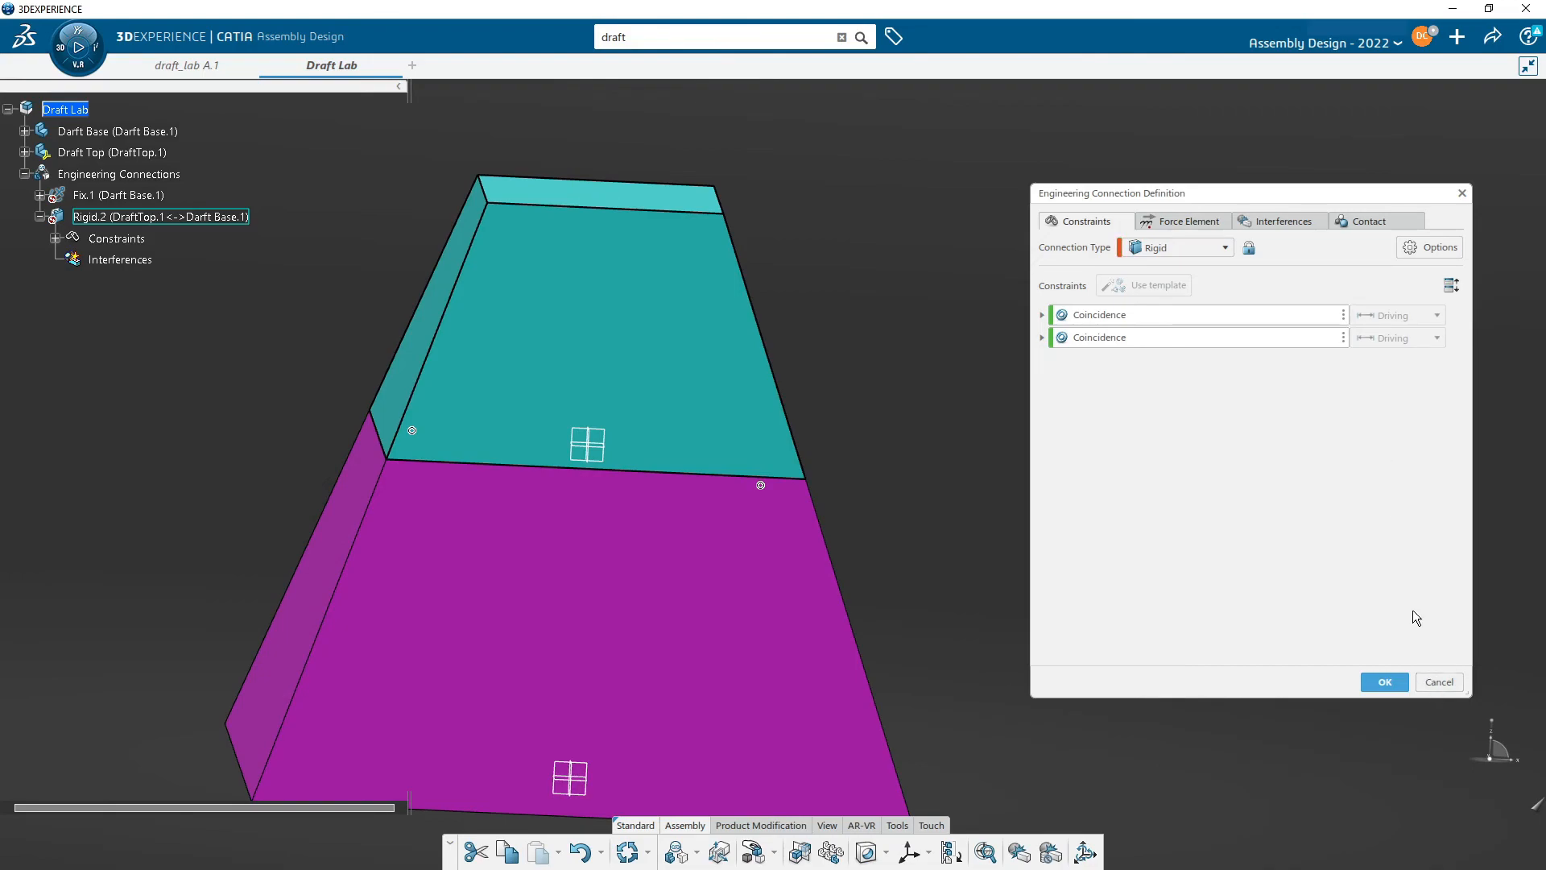
{"action": "left_click", "coordinate": [1445, 688]}
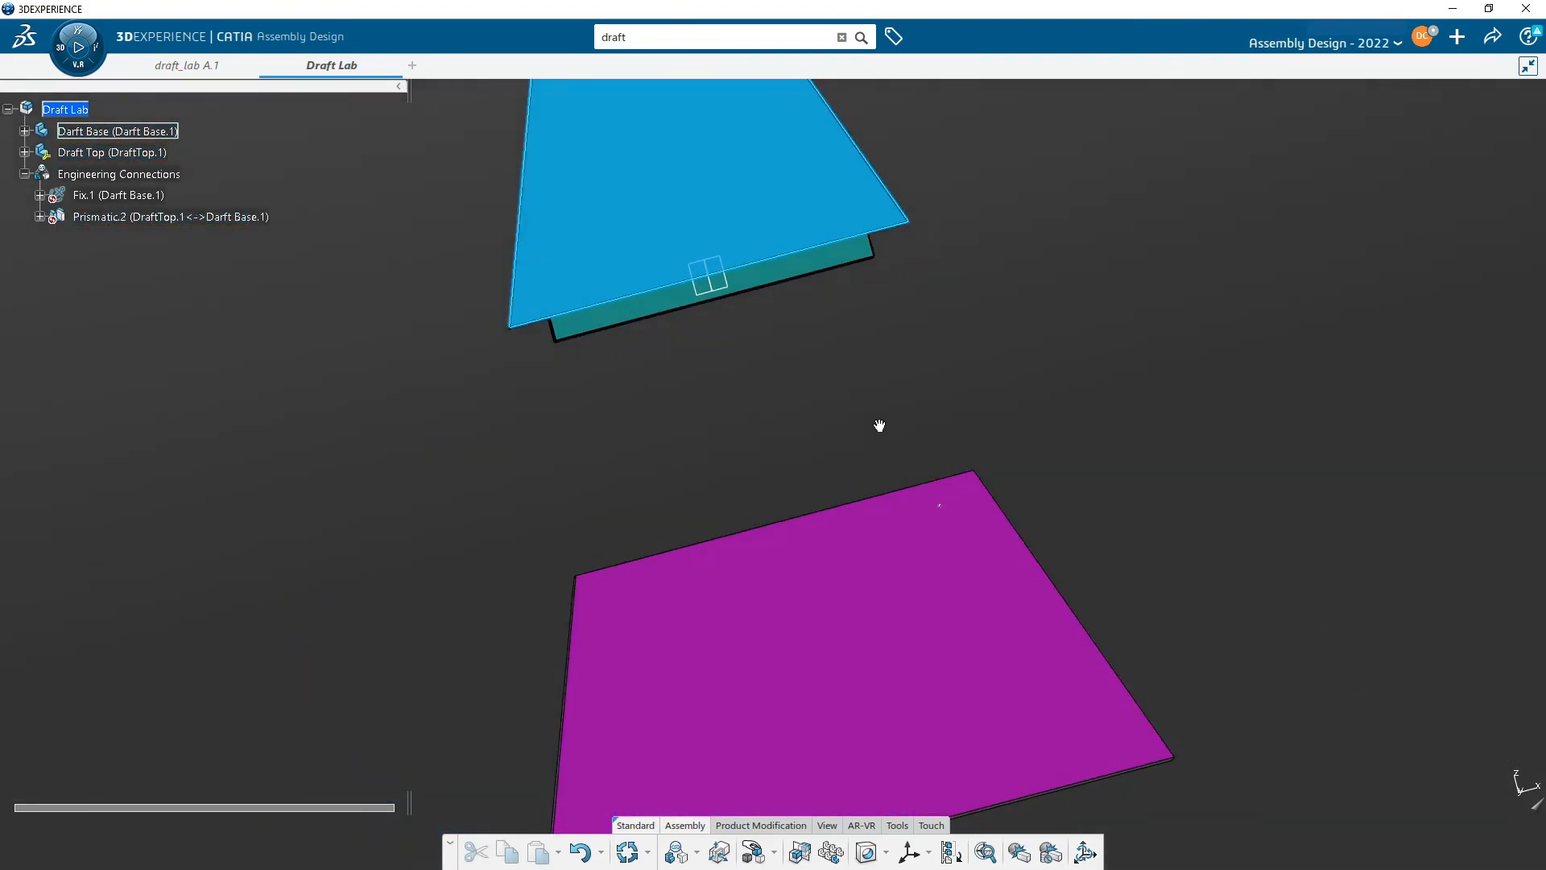
- Examine the separated Draft Top's lip and the Darft Base's recess from several angles
{"action": "middle_click_drag", "start_coordinate": [881, 353], "coordinate": [925, 570]}
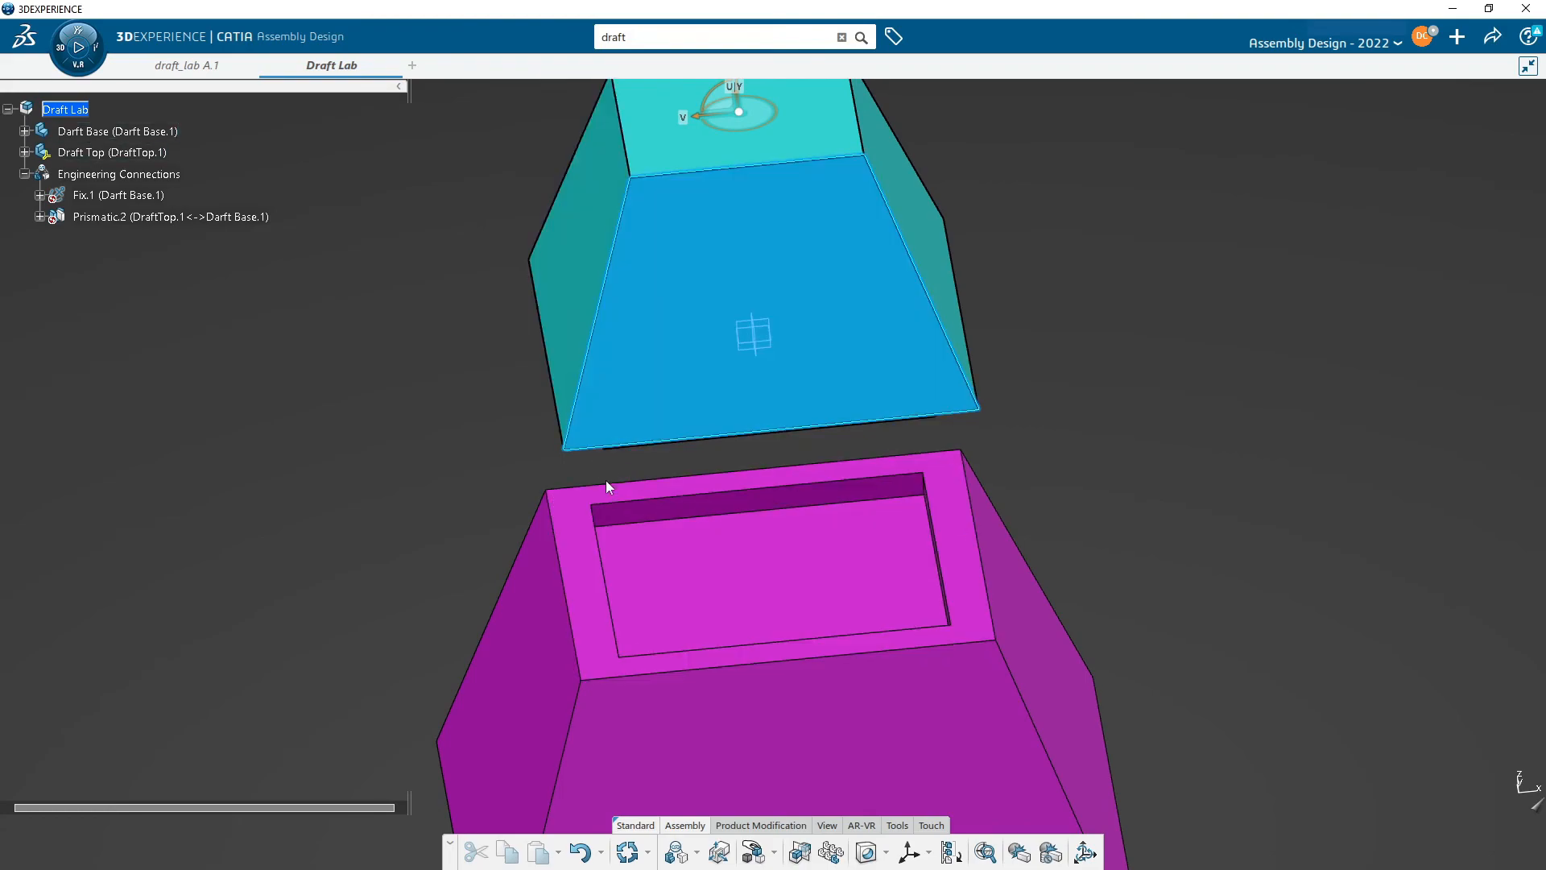
{"action": "middle_click_drag", "start_coordinate": [724, 587], "coordinate": [646, 509]}
{"action": "middle_click_drag", "start_coordinate": [673, 621], "coordinate": [863, 395]}
{"action": "middle_click_drag", "start_coordinate": [719, 362], "coordinate": [766, 321]}
{"action": "middle_click_drag", "start_coordinate": [841, 428], "coordinate": [651, 603]}
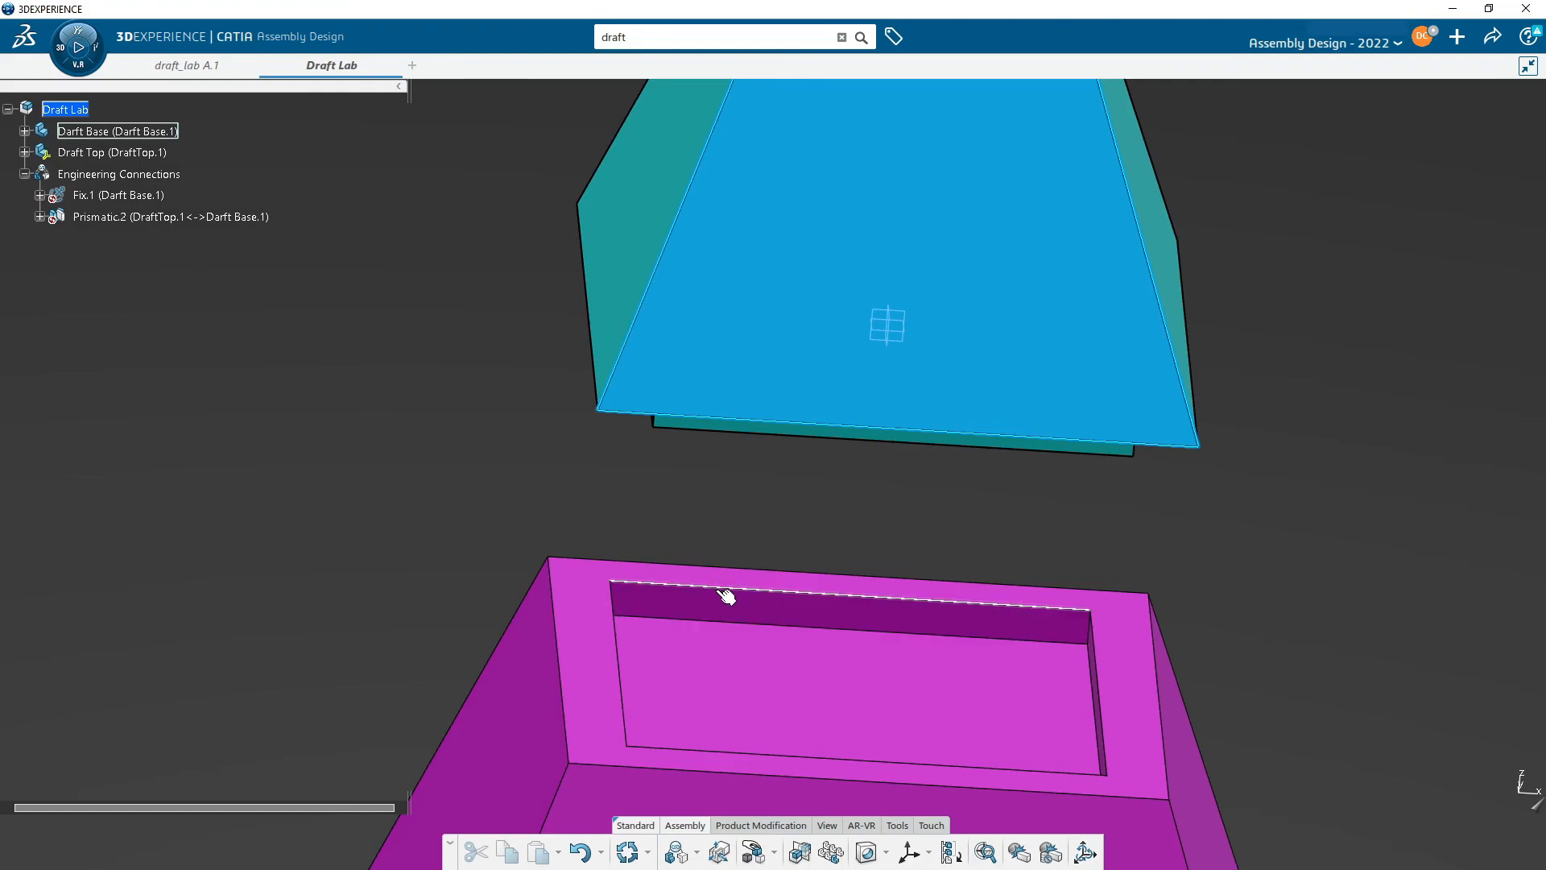
{"action": "middle_click_drag", "start_coordinate": [893, 687], "coordinate": [770, 317]}
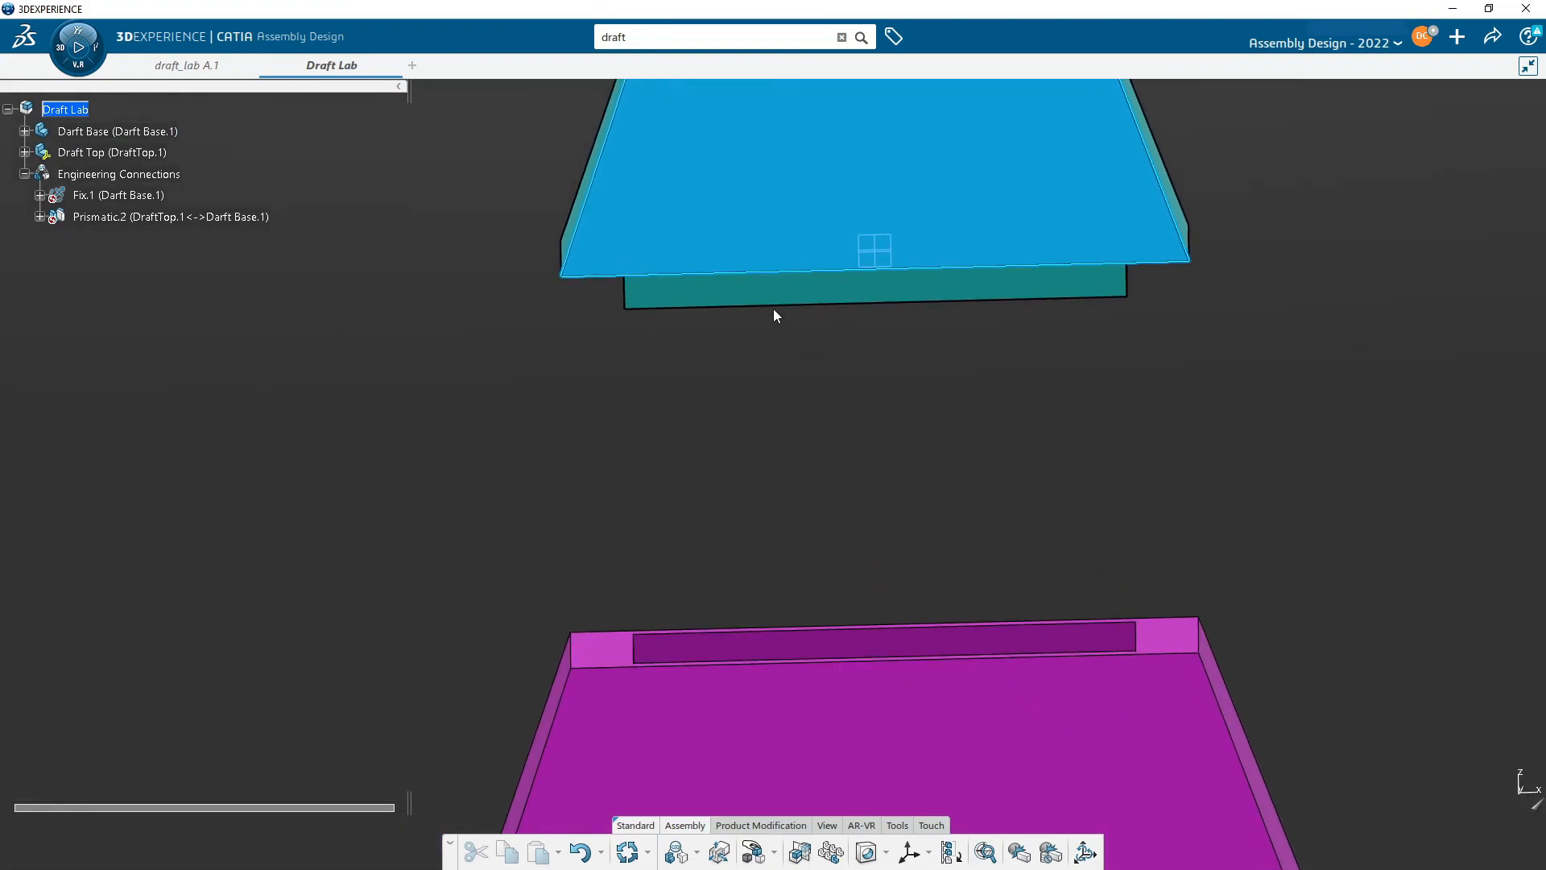
{"action": "middle_click_drag", "start_coordinate": [791, 555], "coordinate": [884, 493]}
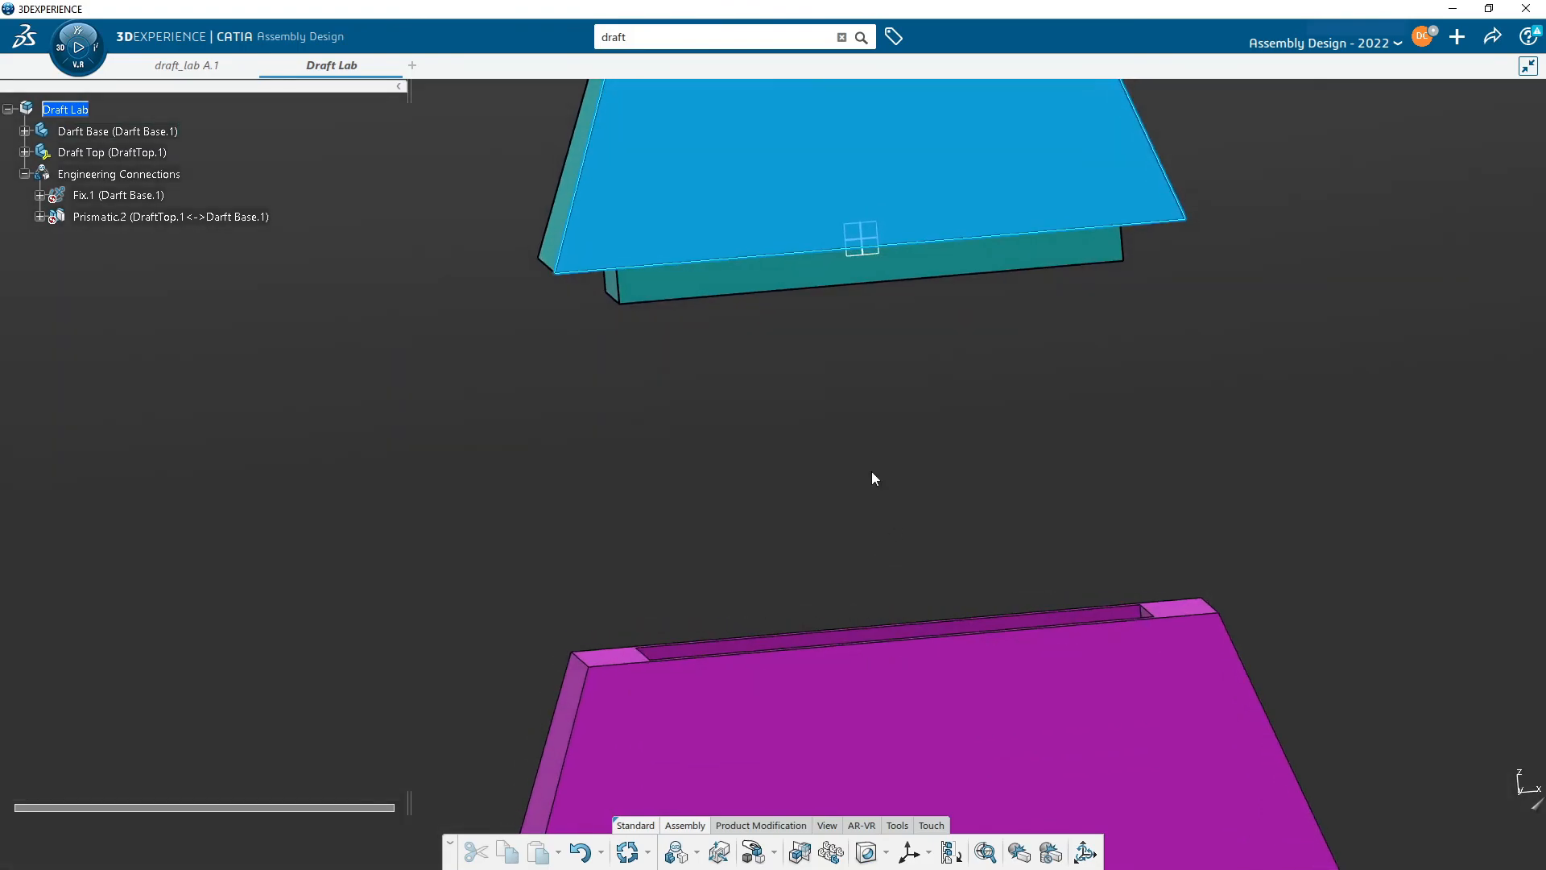
{"action": "middle_click_drag", "start_coordinate": [800, 459], "coordinate": [926, 516]}
{"action": "middle_click_drag", "start_coordinate": [1028, 531], "coordinate": [871, 415]}
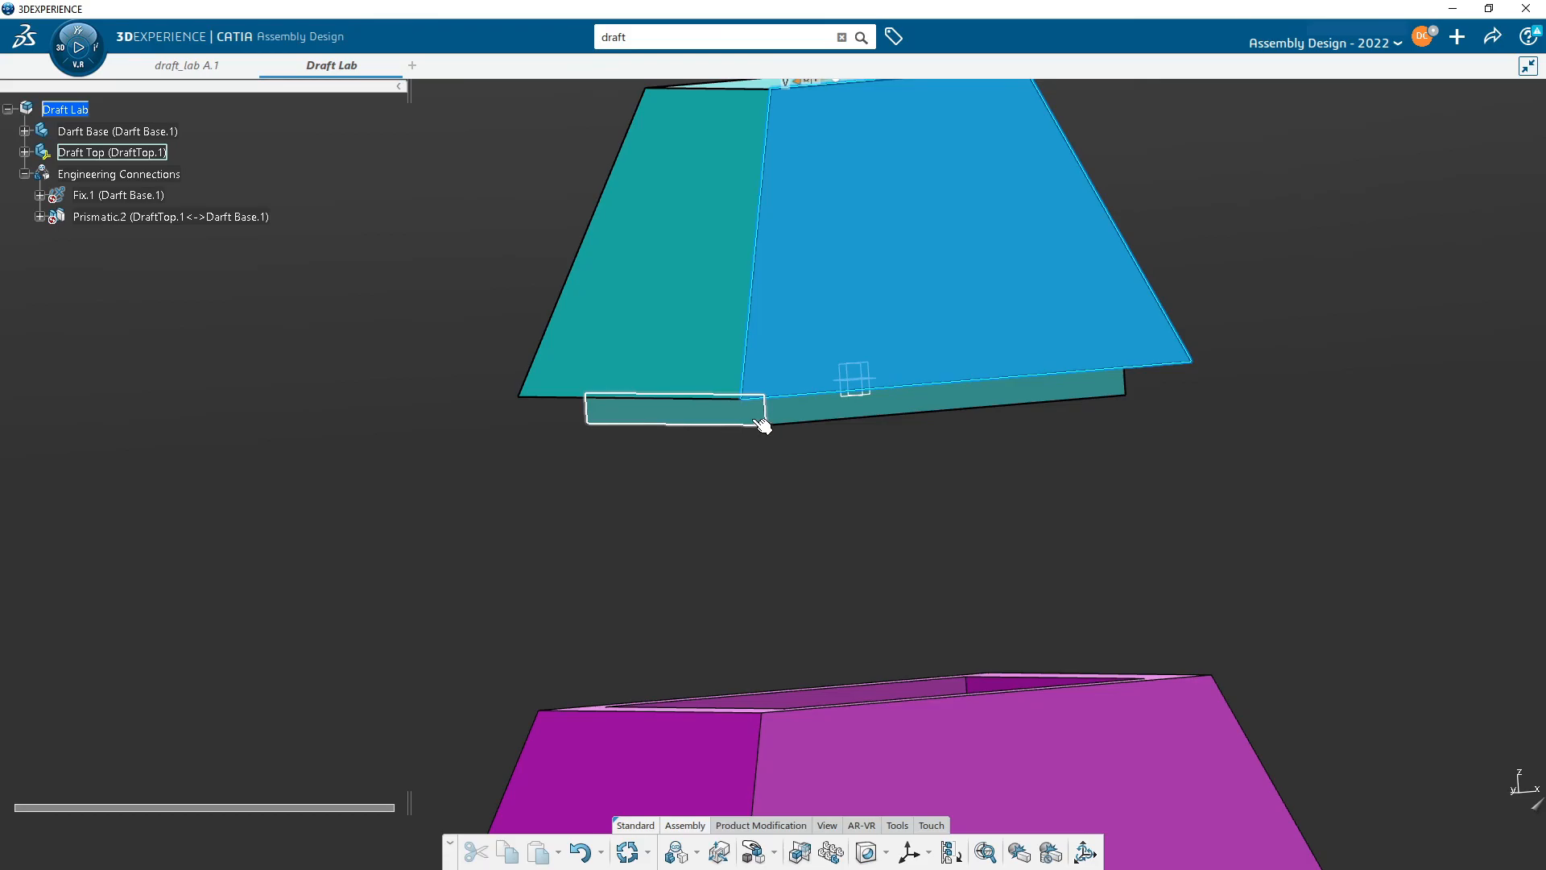
{"action": "mouse_move", "coordinate": [864, 520]}
{"action": "middle_mouse_down"}
{"action": "mouse_move", "coordinate": [787, 631]}
{"action": "mouse_move", "coordinate": [614, 815]}
{"action": "middle_mouse_up"}
{"action": "mouse_move", "coordinate": [785, 672]}
{"action": "middle_mouse_down"}
{"action": "mouse_move", "coordinate": [777, 535]}
{"action": "mouse_move", "coordinate": [721, 354]}
{"action": "middle_mouse_up"}
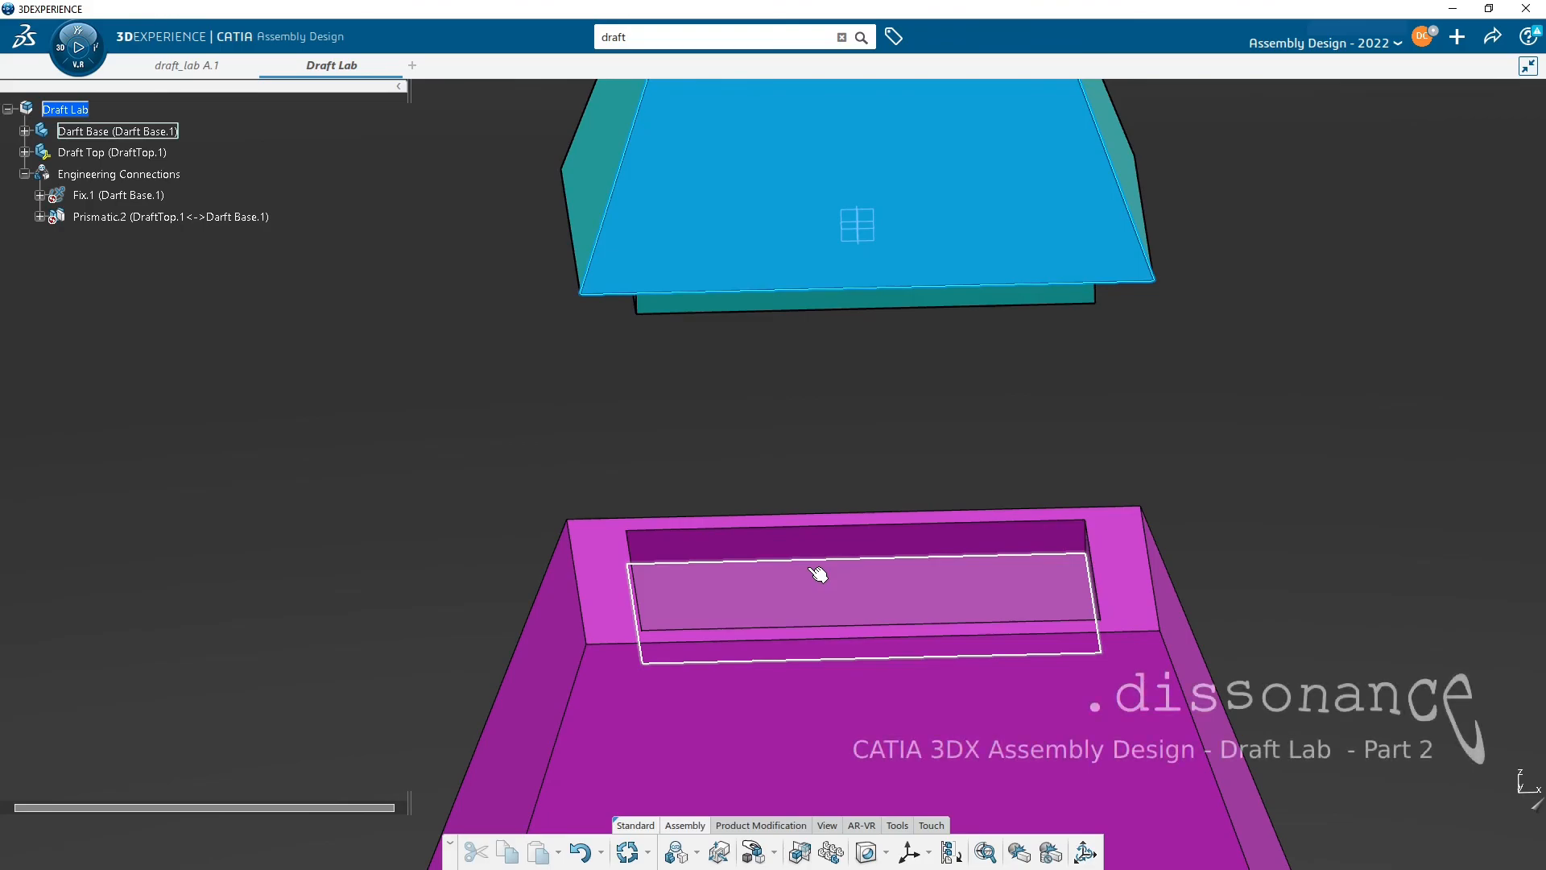
{"action": "mouse_move", "coordinate": [854, 581]}
{"action": "middle_mouse_down"}
{"action": "mouse_move", "coordinate": [846, 645]}
{"action": "mouse_move", "coordinate": [859, 642]}
{"action": "mouse_move", "coordinate": [856, 521]}
{"action": "mouse_move", "coordinate": [838, 568]}
{"action": "mouse_move", "coordinate": [884, 645]}
{"action": "mouse_move", "coordinate": [873, 665]}
{"action": "mouse_move", "coordinate": [928, 595]}
{"action": "mouse_move", "coordinate": [890, 625]}
{"action": "mouse_move", "coordinate": [901, 676]}
{"action": "mouse_move", "coordinate": [944, 661]}
{"action": "mouse_move", "coordinate": [939, 596]}
{"action": "mouse_move", "coordinate": [902, 612]}
{"action": "middle_mouse_up"}
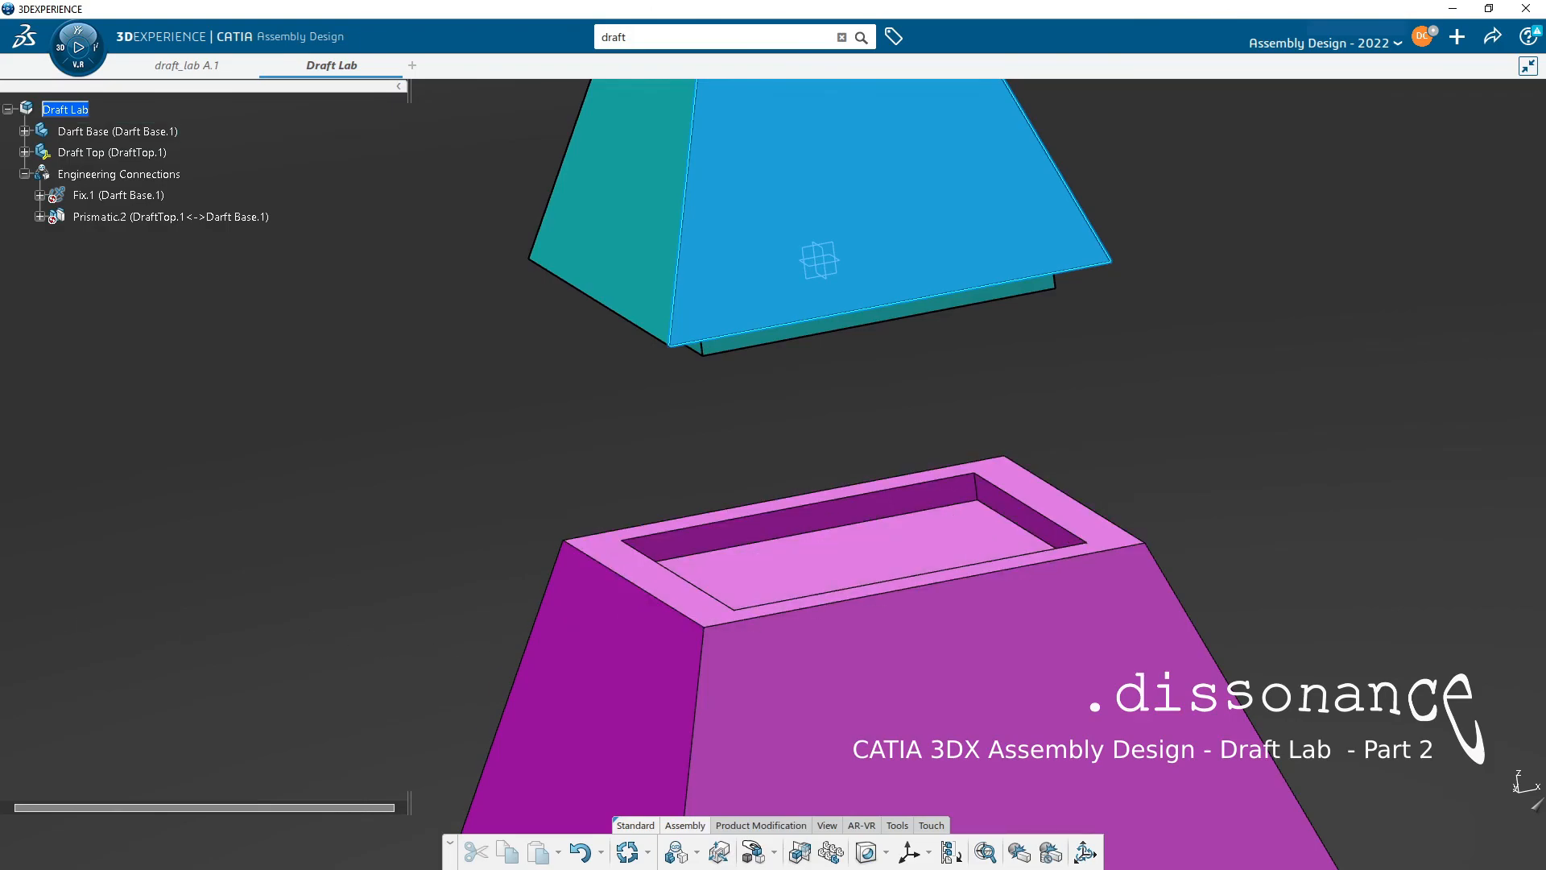